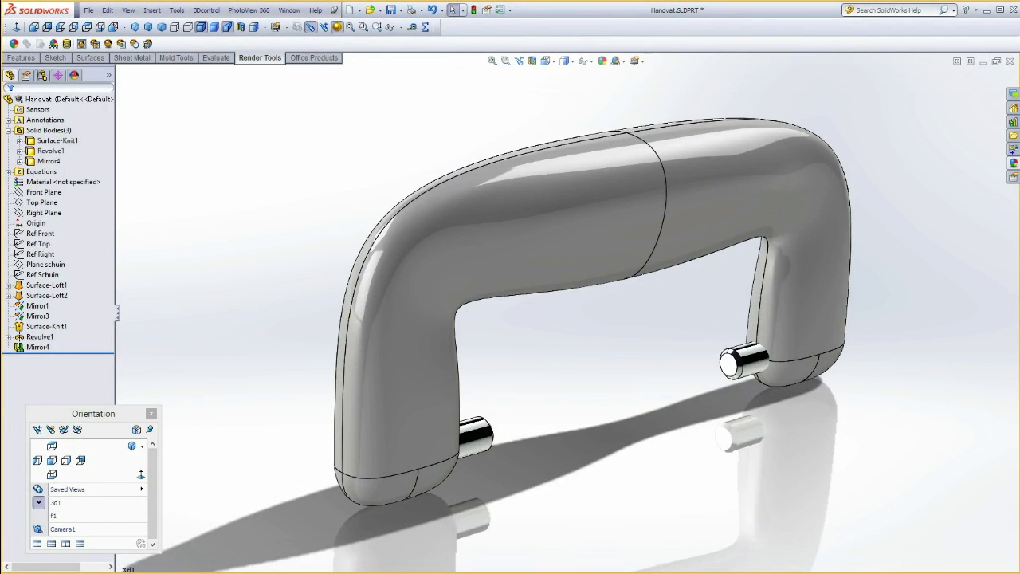
Orbit the handle model and highlight the Surface-Loft1, Surface-Loft2, Mirror1 and Mirror3 bodies
{"action": "mouse_move", "coordinate": [949, 130]}
{"action": "middle_mouse_down"}
{"action": "mouse_move", "coordinate": [769, 62]}
{"action": "mouse_move", "coordinate": [590, 98]}
{"action": "mouse_move", "coordinate": [523, 90]}
{"action": "mouse_move", "coordinate": [462, 118]}
{"action": "mouse_move", "coordinate": [471, 182]}
{"action": "mouse_move", "coordinate": [516, 188]}
{"action": "mouse_move", "coordinate": [510, 200]}
{"action": "mouse_move", "coordinate": [501, 132]}
{"action": "mouse_move", "coordinate": [471, 105]}
{"action": "mouse_move", "coordinate": [439, 146]}
{"action": "mouse_move", "coordinate": [429, 189]}
{"action": "mouse_move", "coordinate": [428, 159]}
{"action": "mouse_move", "coordinate": [448, 144]}
{"action": "mouse_move", "coordinate": [570, 137]}
{"action": "mouse_move", "coordinate": [653, 170]}
{"action": "mouse_move", "coordinate": [688, 200]}
{"action": "mouse_move", "coordinate": [703, 233]}
{"action": "mouse_move", "coordinate": [361, 371]}
{"action": "middle_mouse_up"}
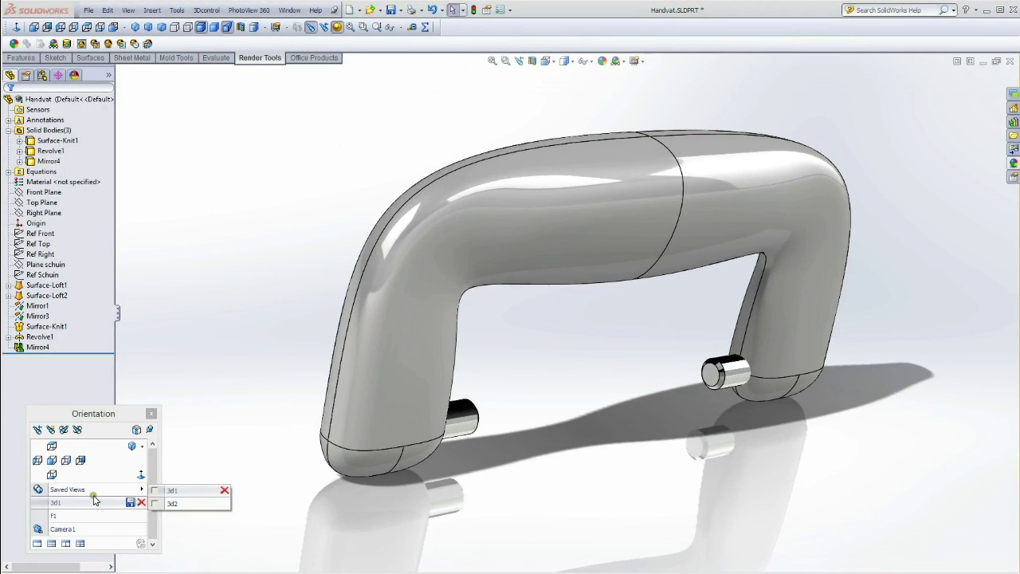
{"action": "left_click", "coordinate": [55, 502]}
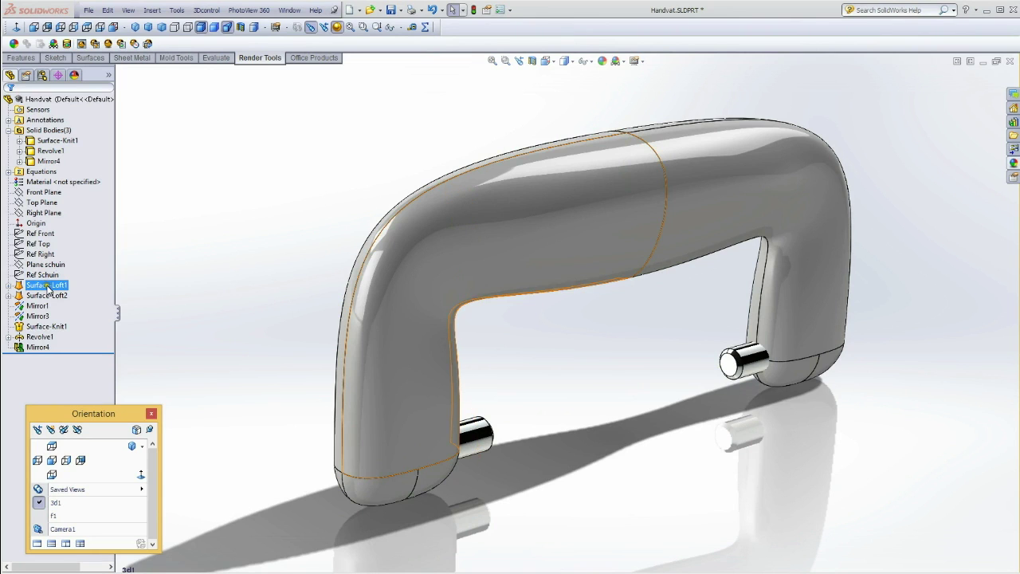
{"action": "left_click", "coordinate": [48, 289]}
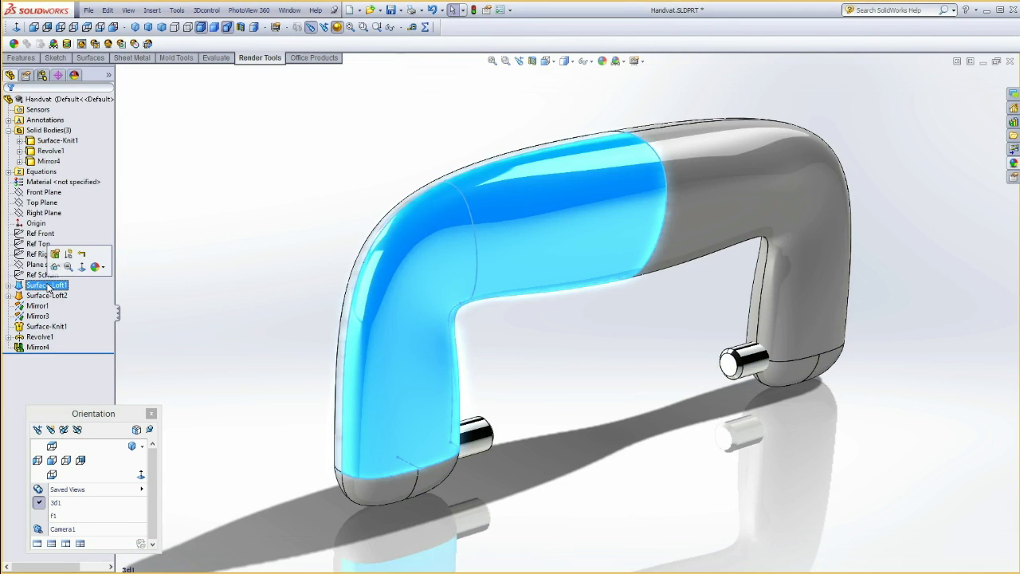
{"action": "left_click", "coordinate": [45, 296]}
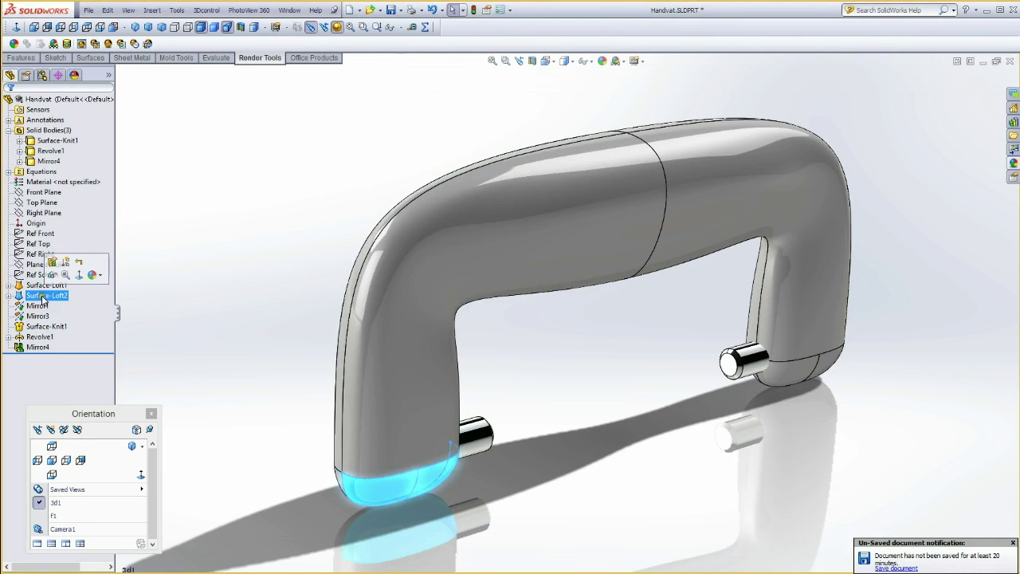
{"action": "left_click", "coordinate": [38, 306]}
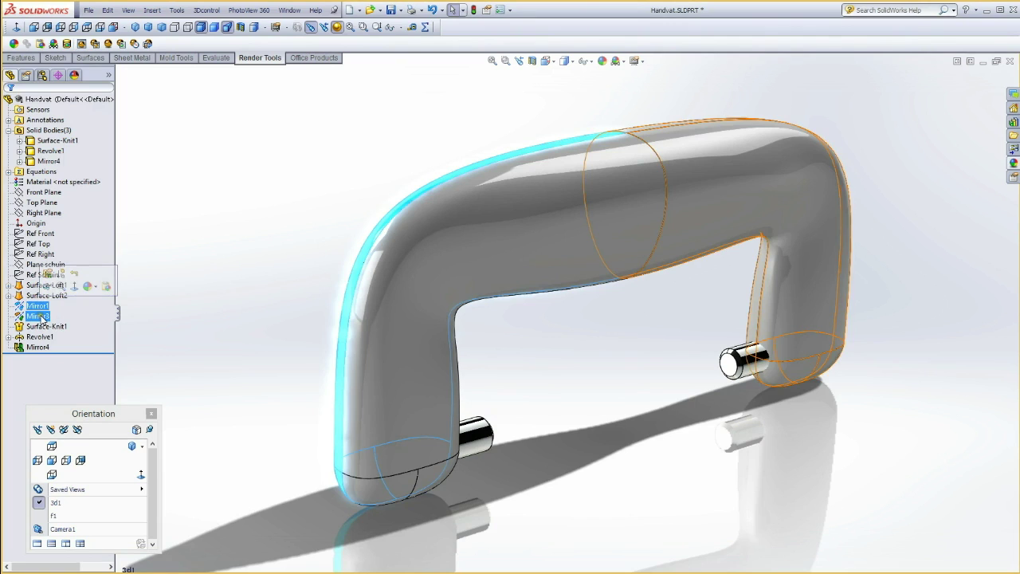
{"action": "left_click", "coordinate": [41, 317]}
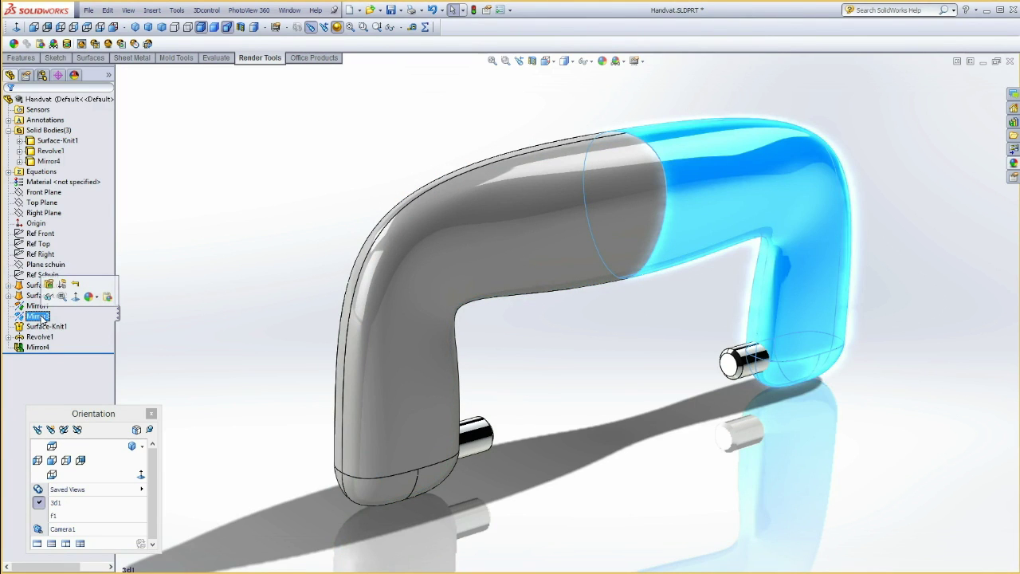
{"action": "left_click", "coordinate": [217, 233]}
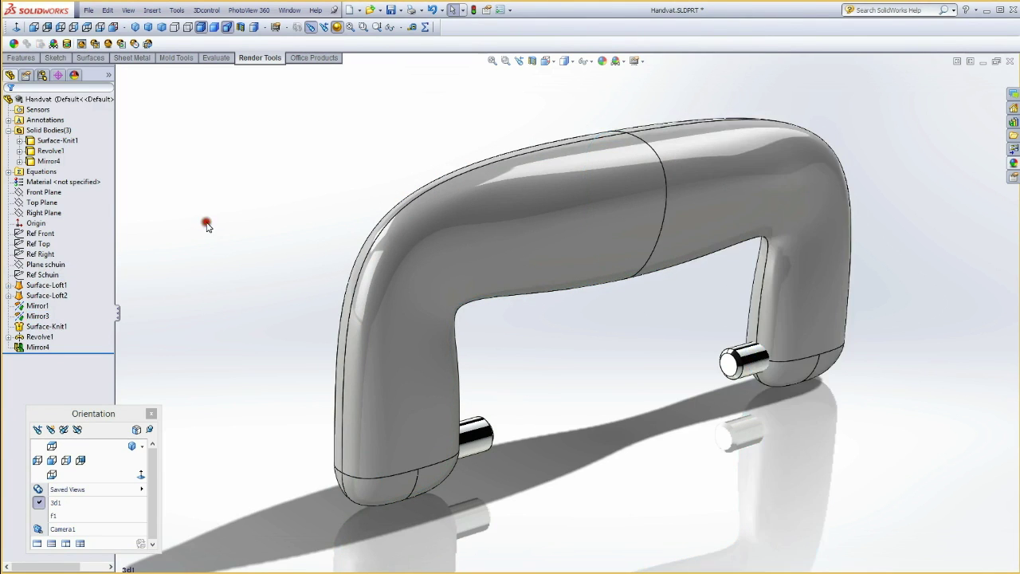
Show where the Front Plane lies against Sketch1's dimensioned framework, then deselect it
{"action": "mouse_move", "coordinate": [405, 125]}
{"action": "middle_mouse_down"}
{"action": "mouse_move", "coordinate": [363, 108]}
{"action": "mouse_move", "coordinate": [306, 160]}
{"action": "mouse_move", "coordinate": [264, 257]}
{"action": "mouse_move", "coordinate": [297, 195]}
{"action": "mouse_move", "coordinate": [327, 182]}
{"action": "middle_mouse_up"}
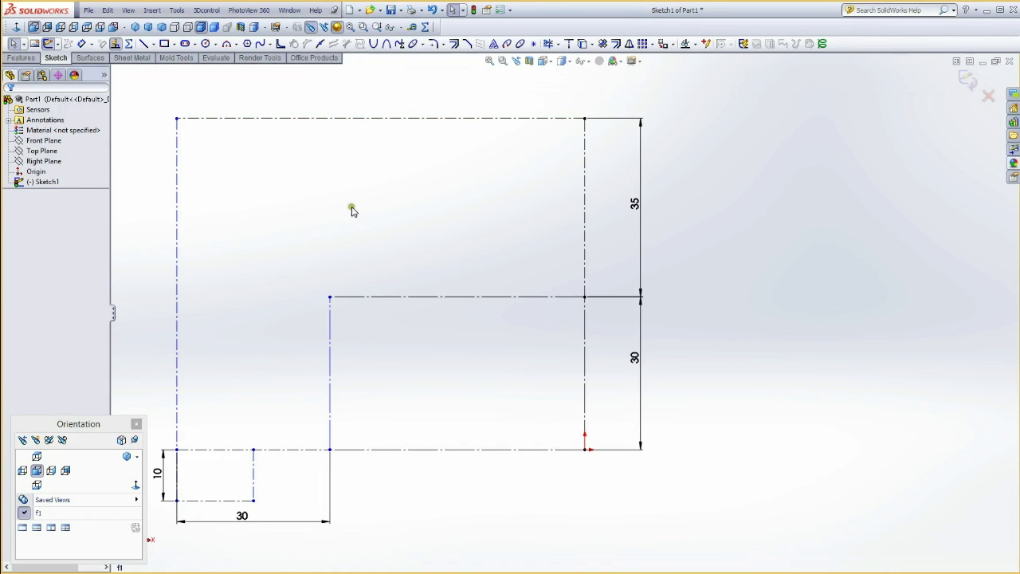
{"action": "left_click", "coordinate": [50, 143]}
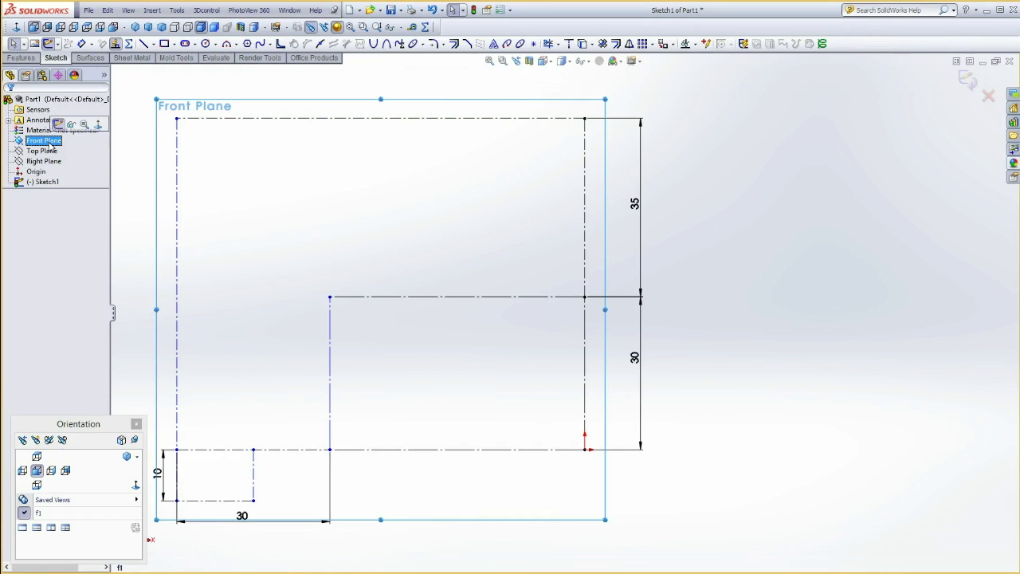
{"action": "left_click", "coordinate": [385, 208]}
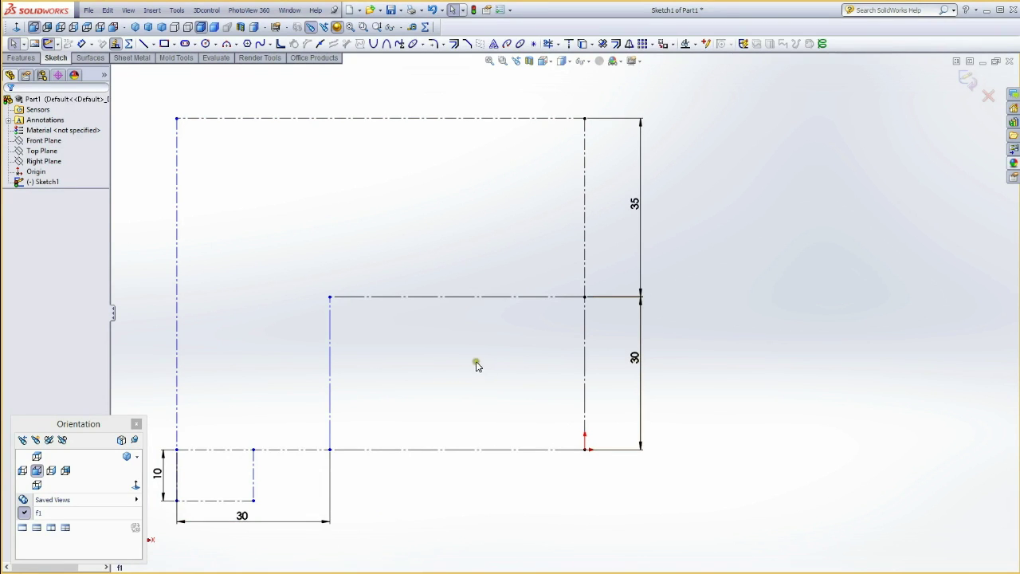
{"action": "key", "text": "l"}
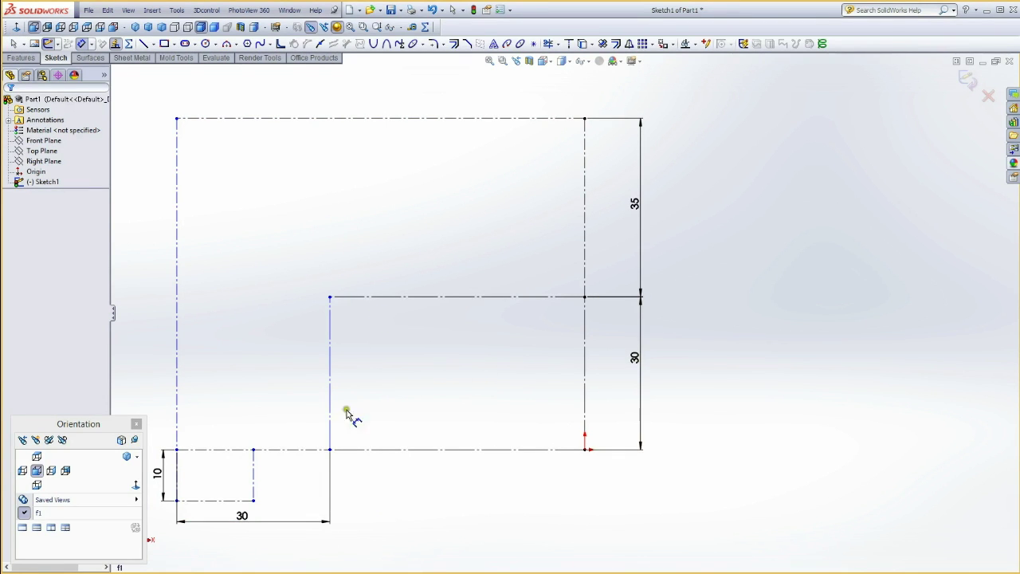
Add a 100 mm dimension below the framework and start a spline at the top-right corner
{"action": "left_click", "coordinate": [330, 451]}
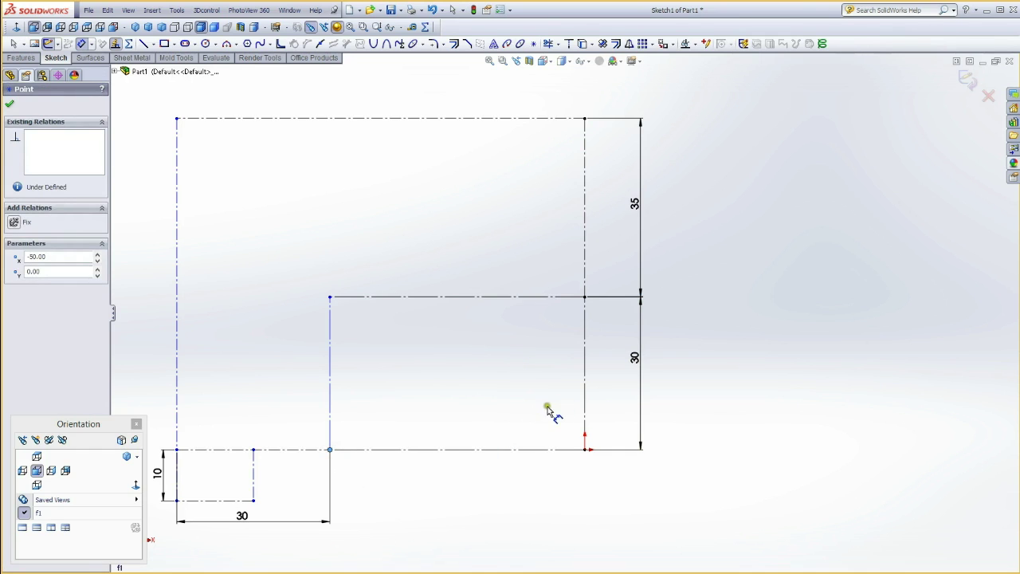
{"action": "left_click", "coordinate": [585, 392]}
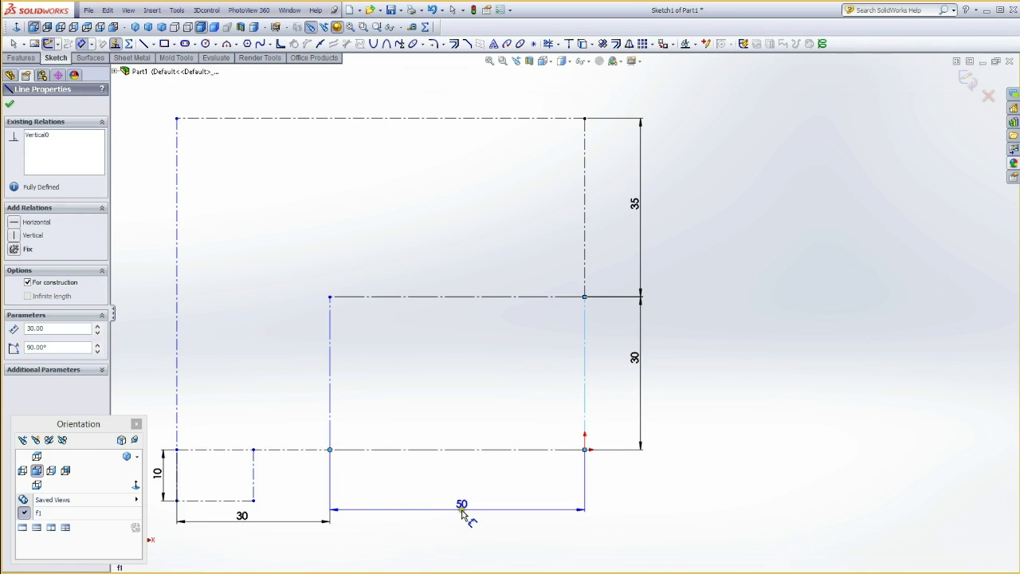
{"action": "left_click", "coordinate": [611, 524]}
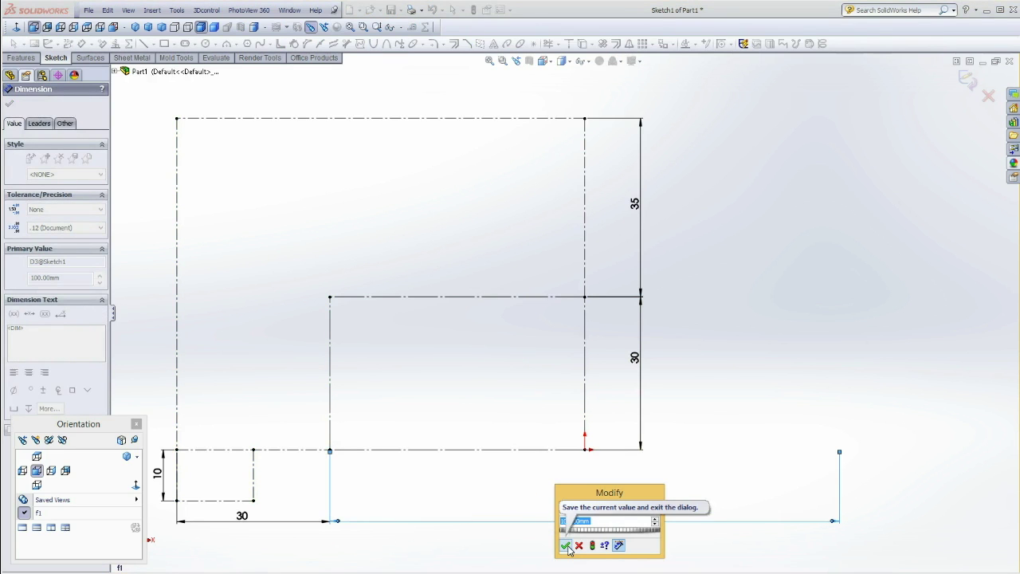
{"action": "left_click", "coordinate": [566, 546]}
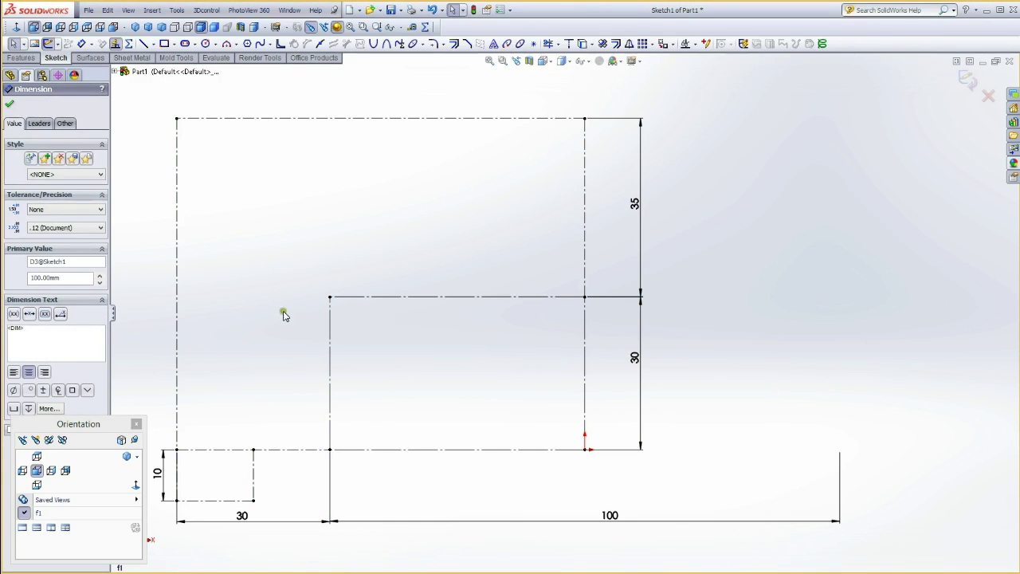
{"action": "left_click", "coordinate": [259, 43]}
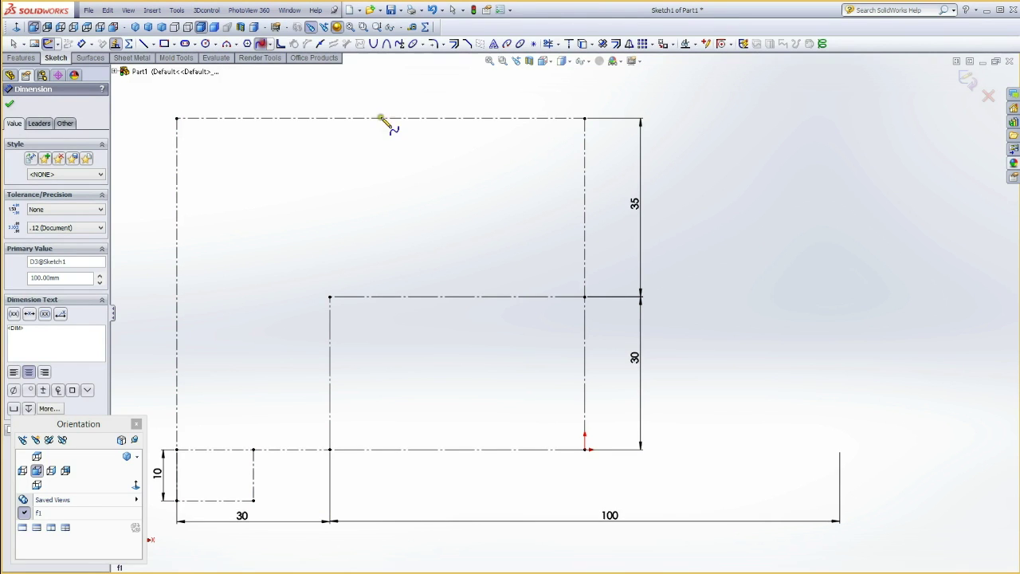
{"action": "left_click", "coordinate": [584, 118]}
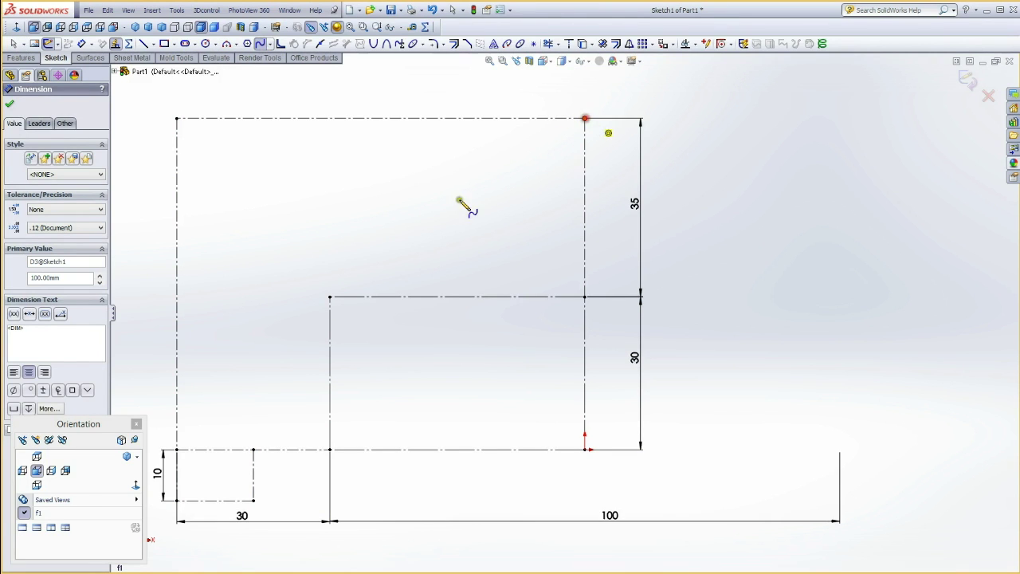
Run the spline to the lower-left corner, bend it, and make it tangent to the top line
{"action": "double_click", "coordinate": [177, 451]}
{"action": "left_click", "coordinate": [249, 392]}
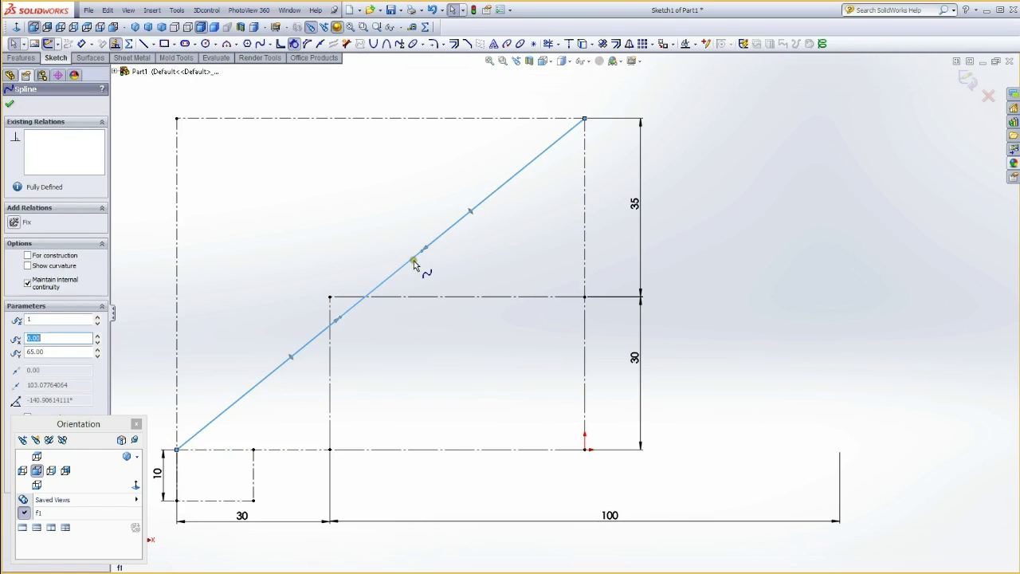
{"action": "left_click_drag", "start_coordinate": [424, 250], "coordinate": [353, 139]}
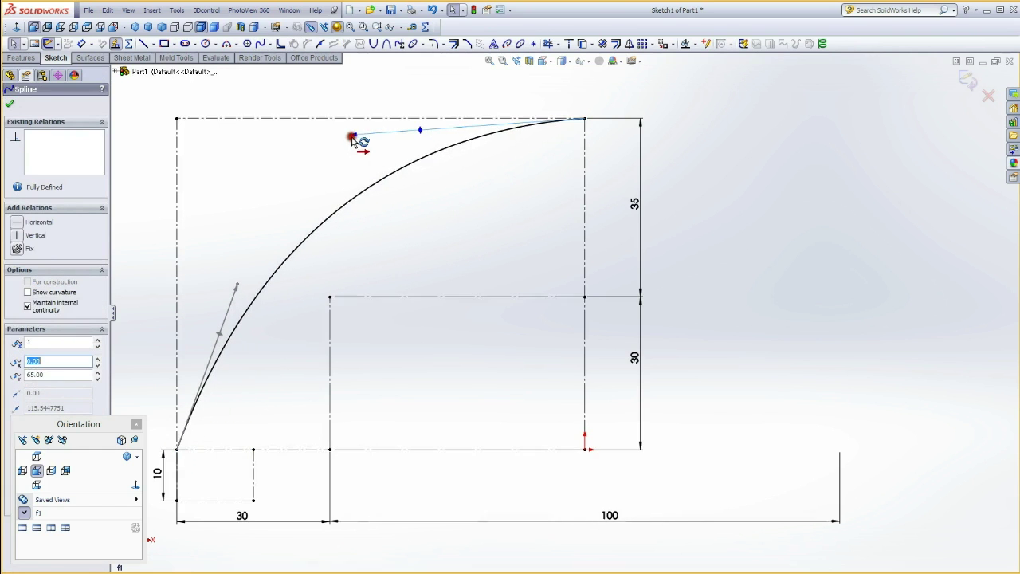
{"action": "left_click", "coordinate": [391, 169]}
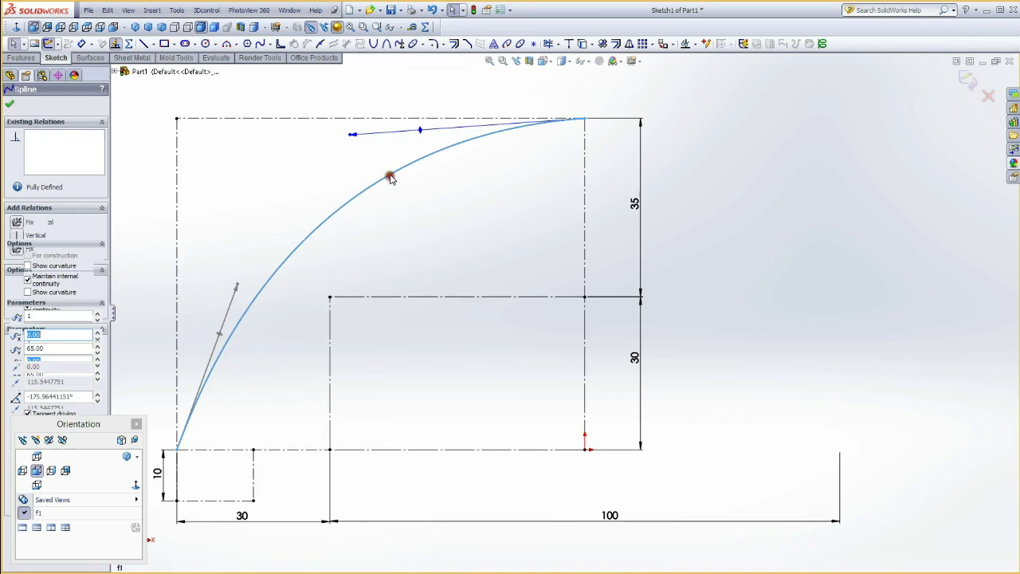
{"action": "left_click", "coordinate": [391, 121], "text": "ctrl"}
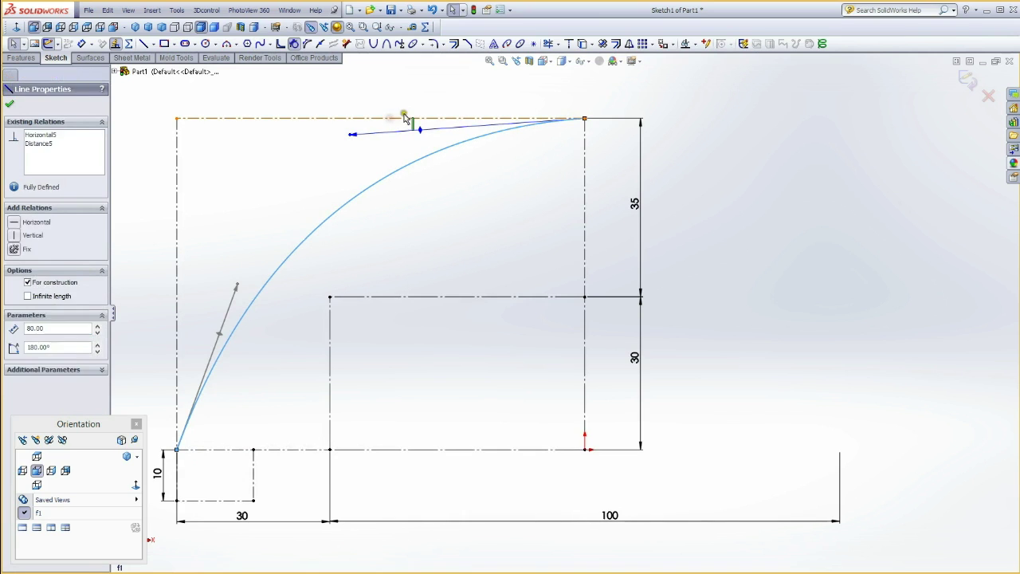
{"action": "left_click", "coordinate": [431, 68]}
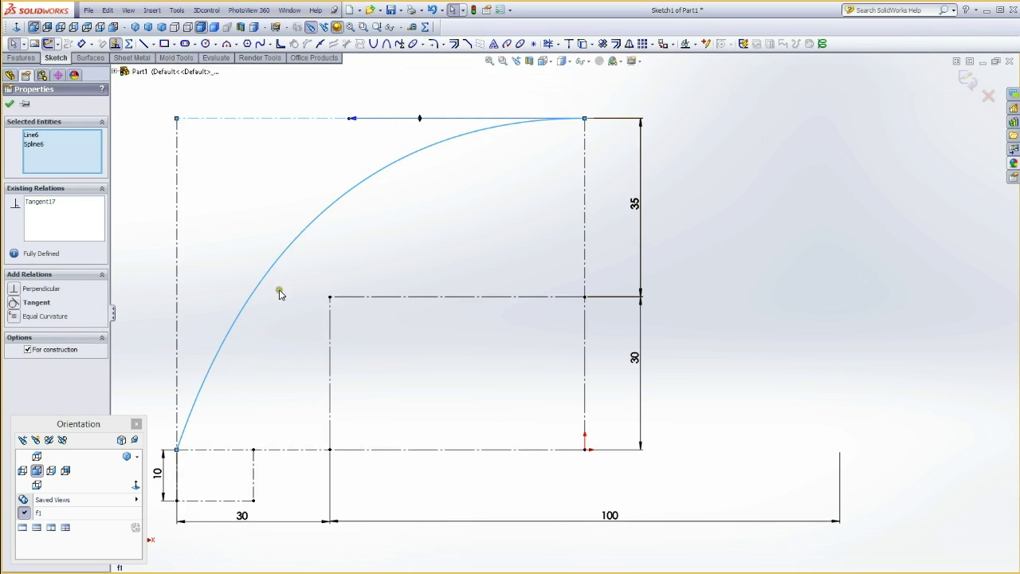
{"action": "left_click_drag", "start_coordinate": [351, 118], "coordinate": [289, 133]}
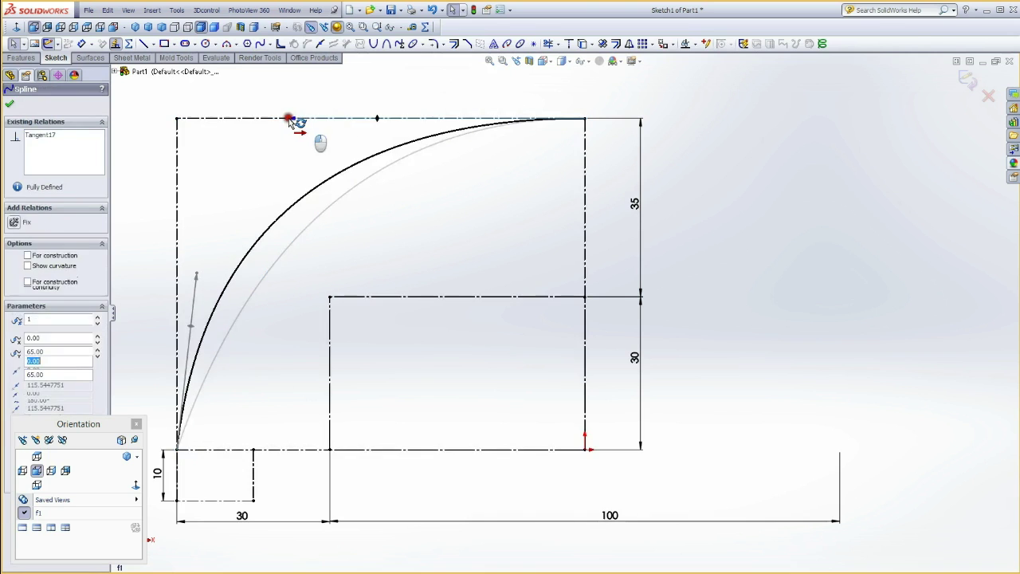
Make the spline tangent to the left line and stretch both end tangents along the lines
{"action": "left_click", "coordinate": [228, 285]}
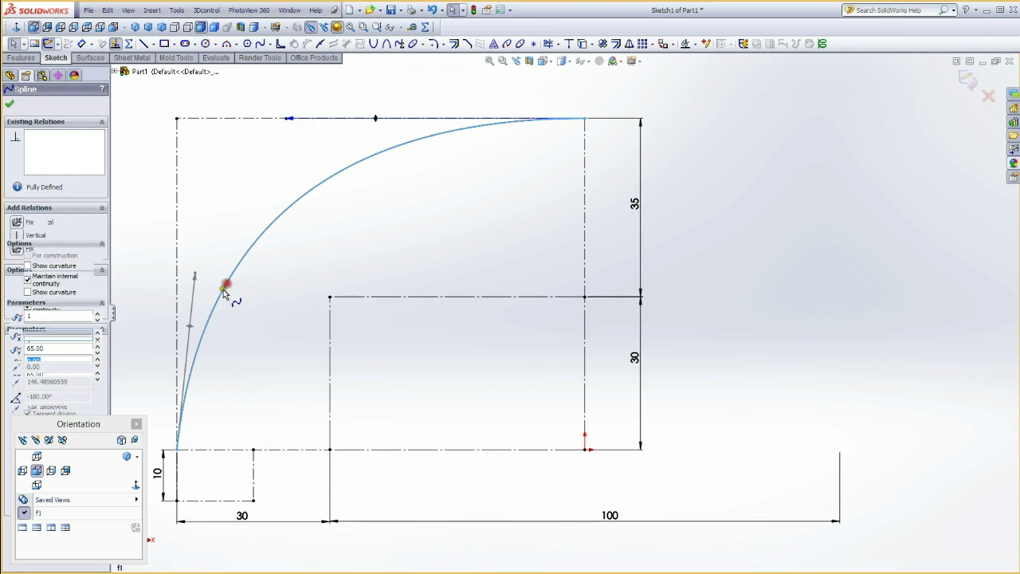
{"action": "left_click", "coordinate": [178, 265], "text": "ctrl"}
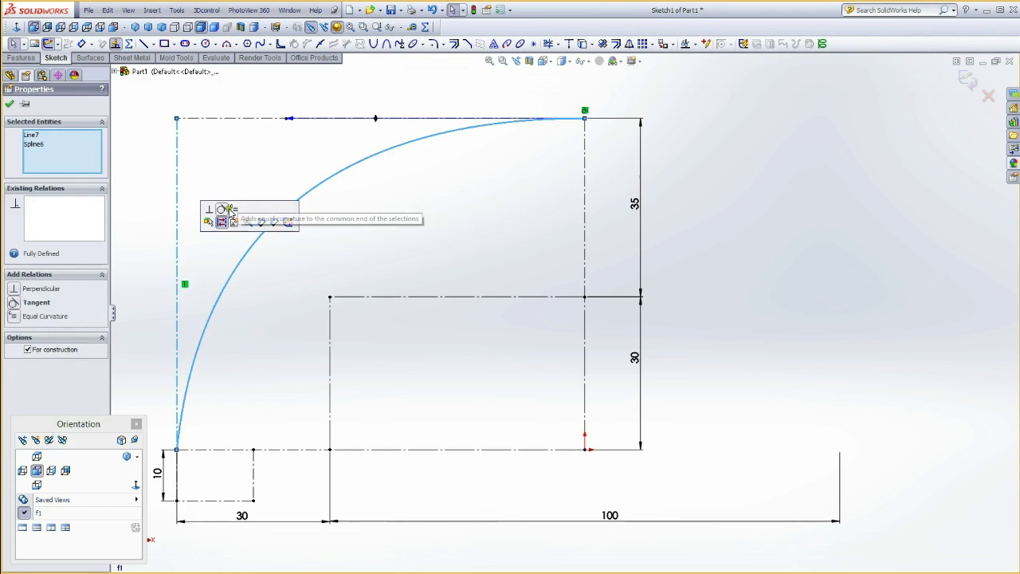
{"action": "left_click", "coordinate": [223, 215]}
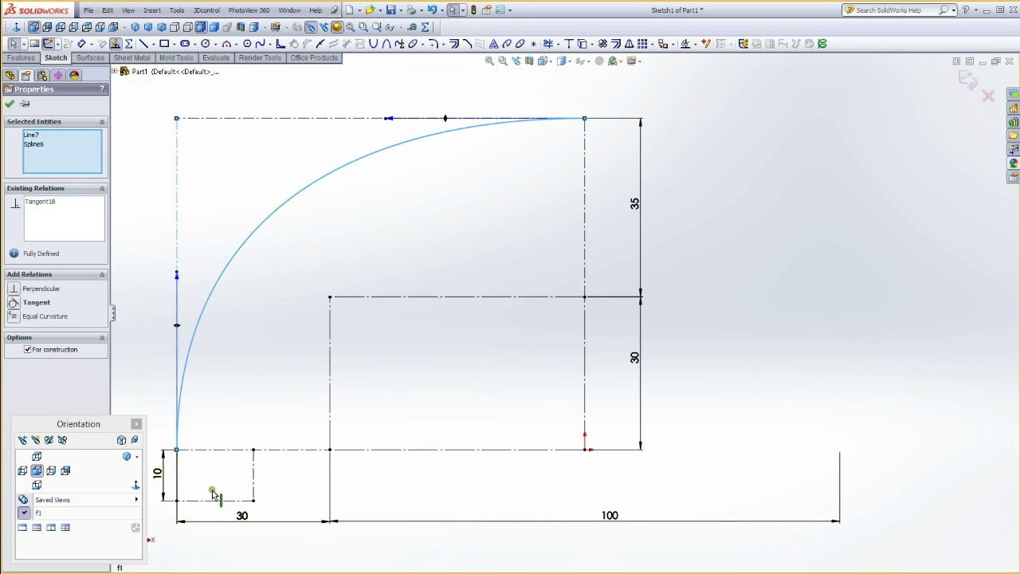
{"action": "left_click", "coordinate": [174, 260]}
{"action": "left_click_drag", "start_coordinate": [174, 259], "coordinate": [175, 199]}
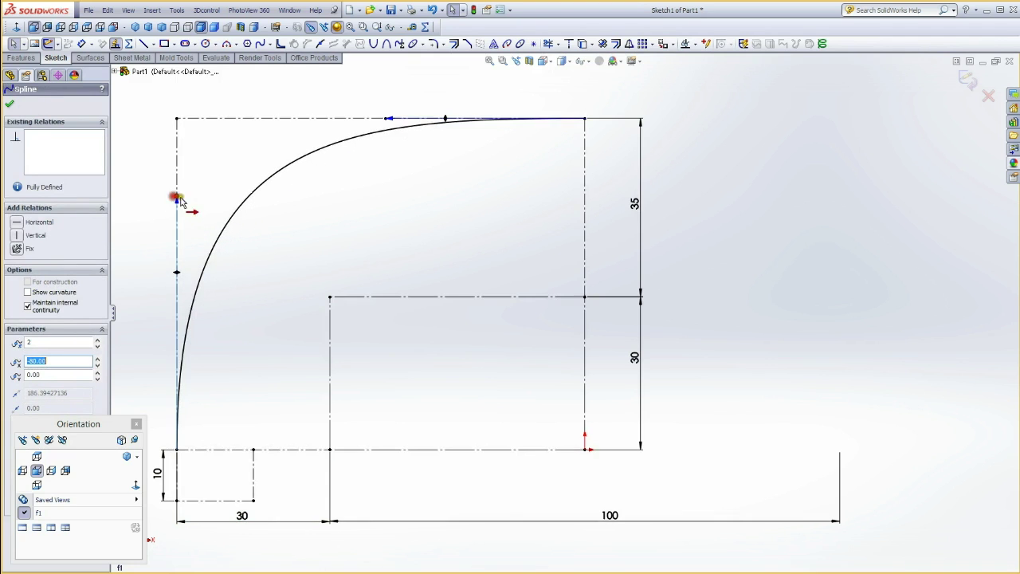
{"action": "left_click", "coordinate": [385, 120]}
{"action": "left_click_drag", "start_coordinate": [384, 120], "coordinate": [304, 119]}
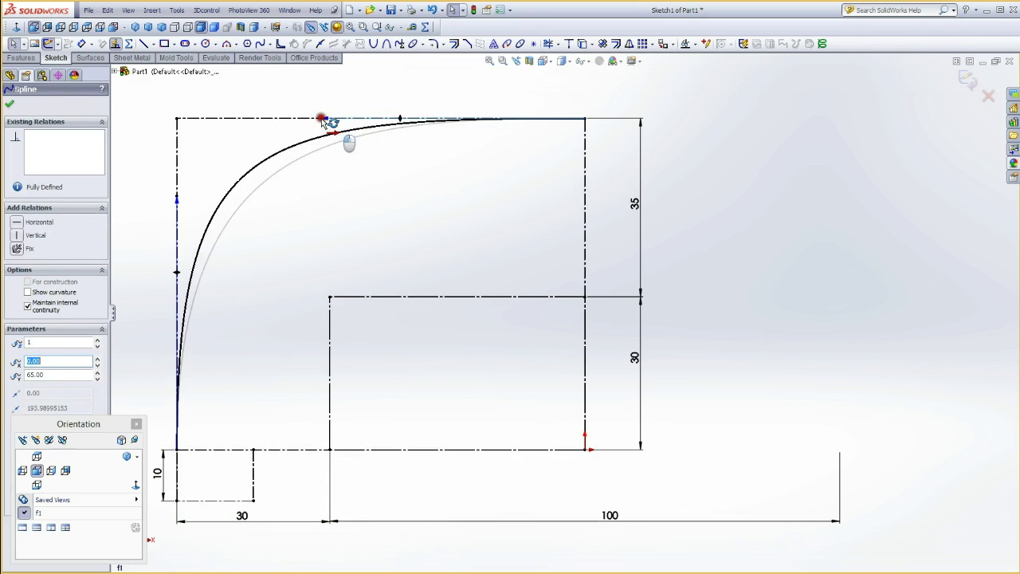
{"action": "left_click", "coordinate": [178, 190]}
{"action": "left_click_drag", "start_coordinate": [178, 190], "coordinate": [177, 189]}
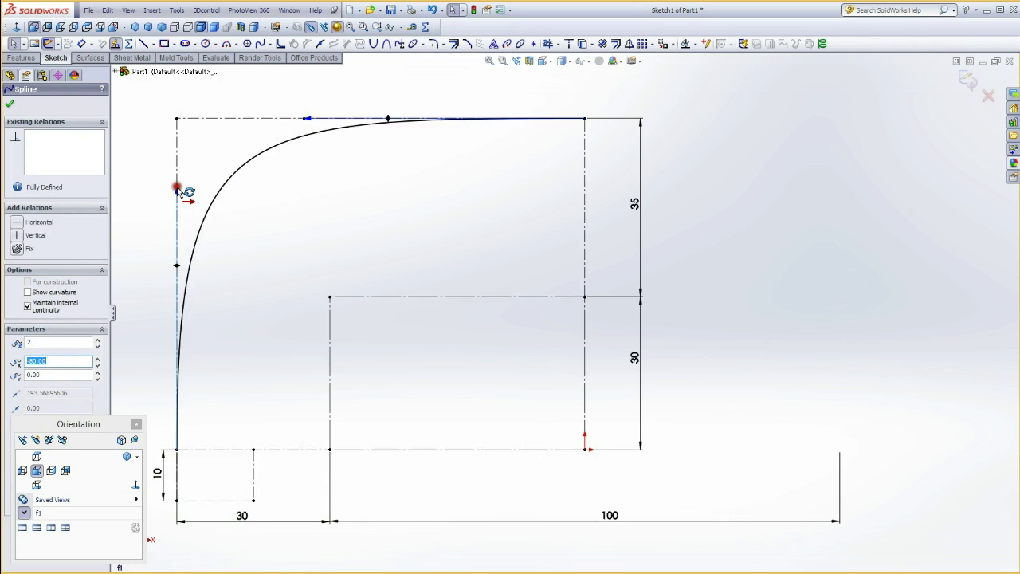
{"action": "left_click", "coordinate": [260, 43]}
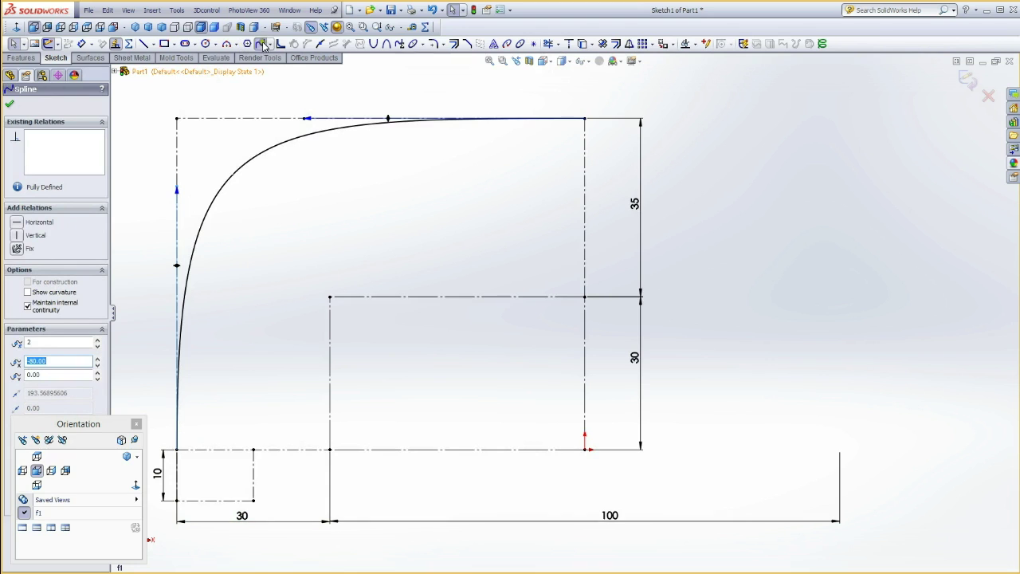
Draw a 3-point spline from the inner right corner to the lower-left corner
{"action": "left_click", "coordinate": [584, 297]}
{"action": "left_click", "coordinate": [319, 284]}
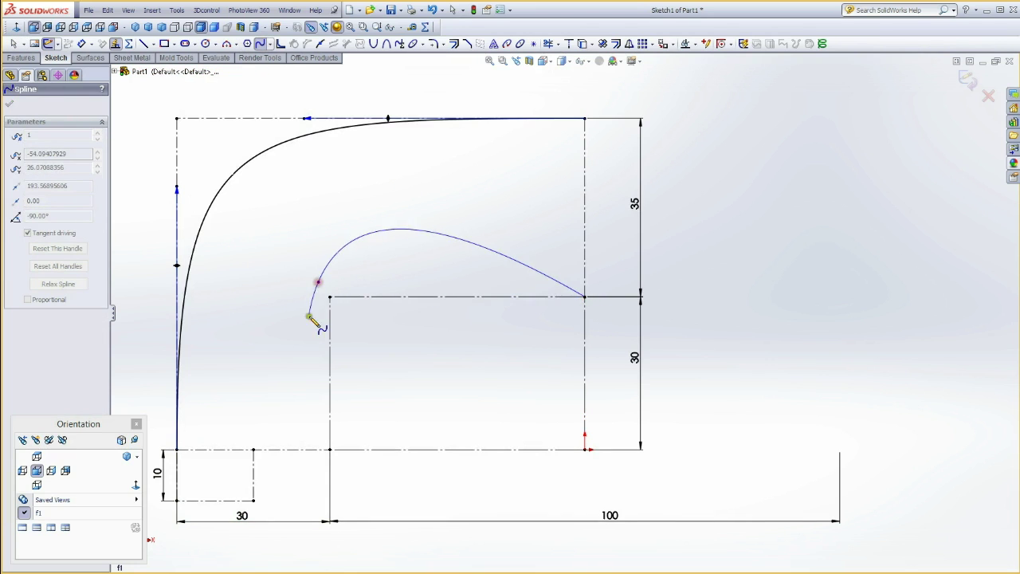
{"action": "left_click", "coordinate": [329, 450]}
{"action": "key", "text": "Escape"}
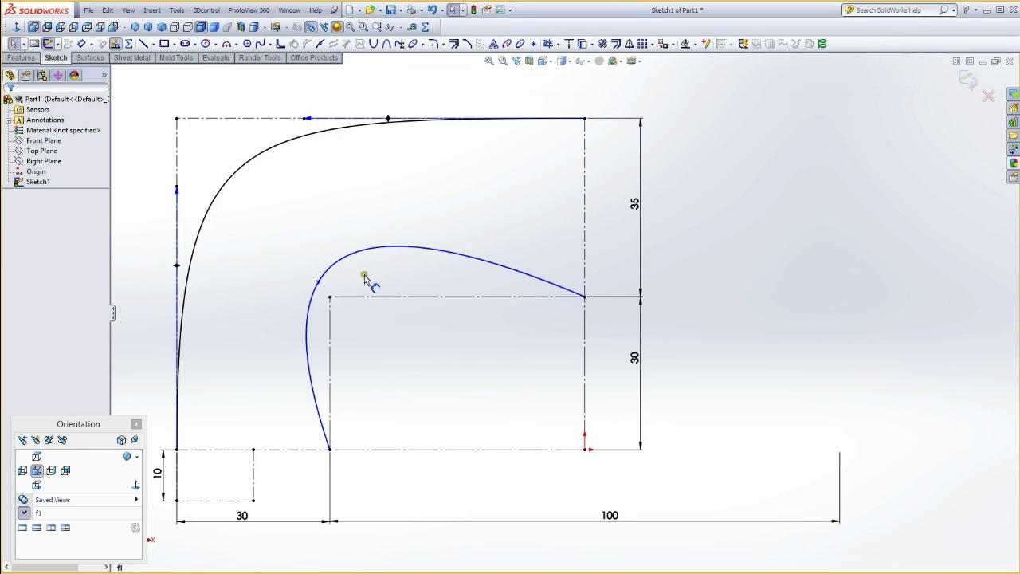
Dimension the spline's bend point 1 mm from the centerline and 51 from the right line
{"action": "left_click", "coordinate": [318, 283]}
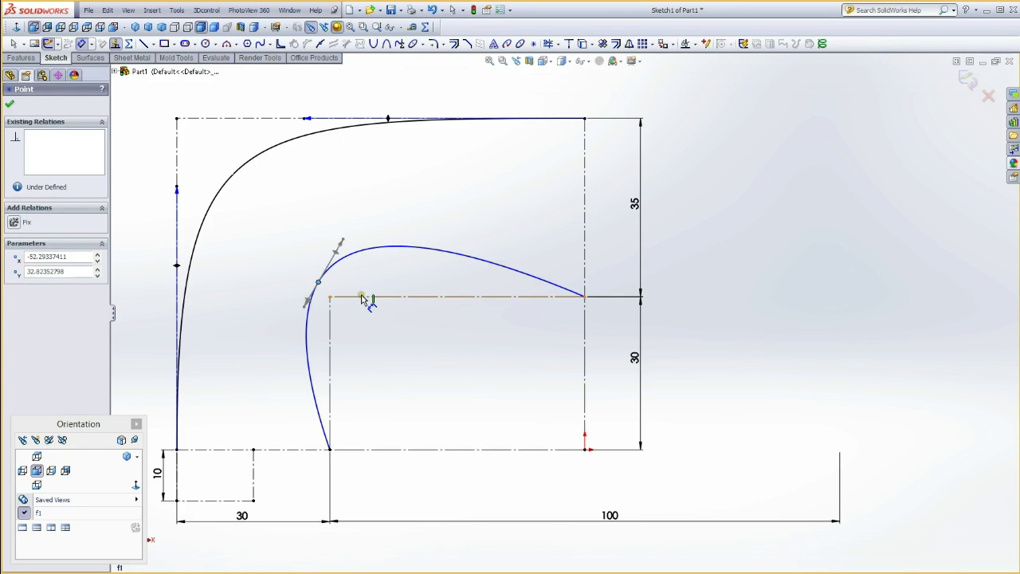
{"action": "left_click", "coordinate": [362, 298]}
{"action": "left_click", "coordinate": [388, 279]}
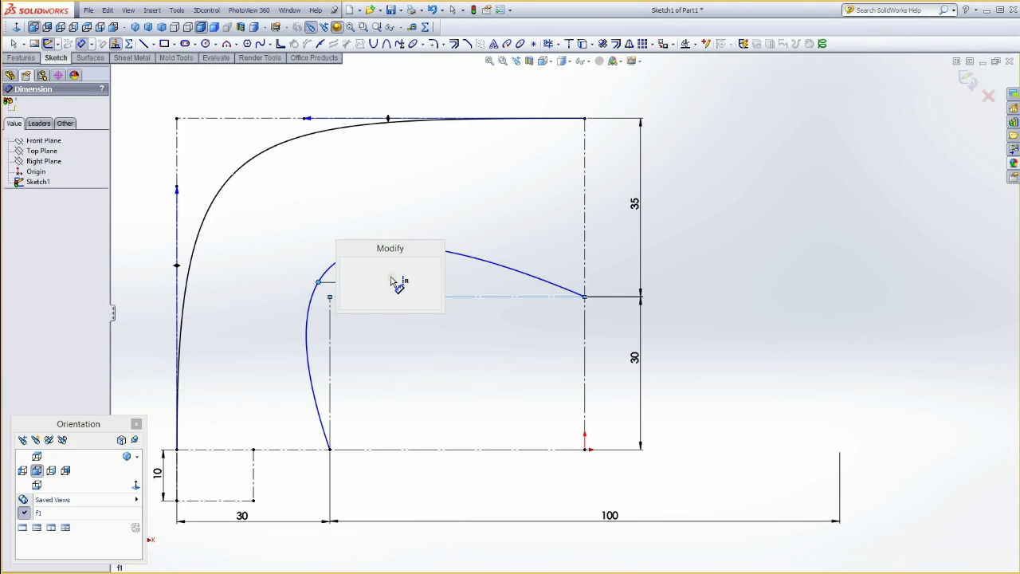
{"action": "type", "text": "1"}
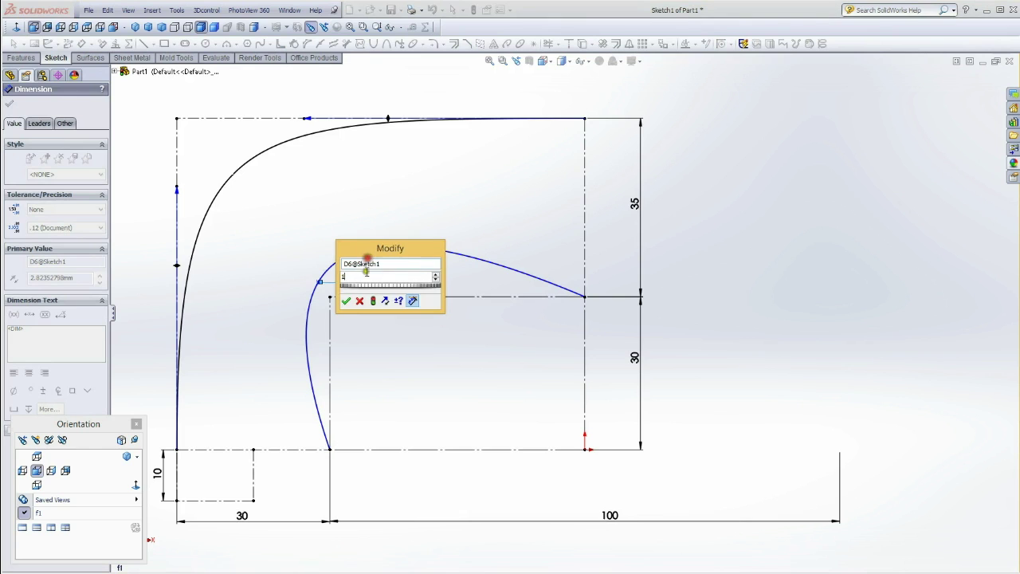
{"action": "left_click", "coordinate": [346, 301]}
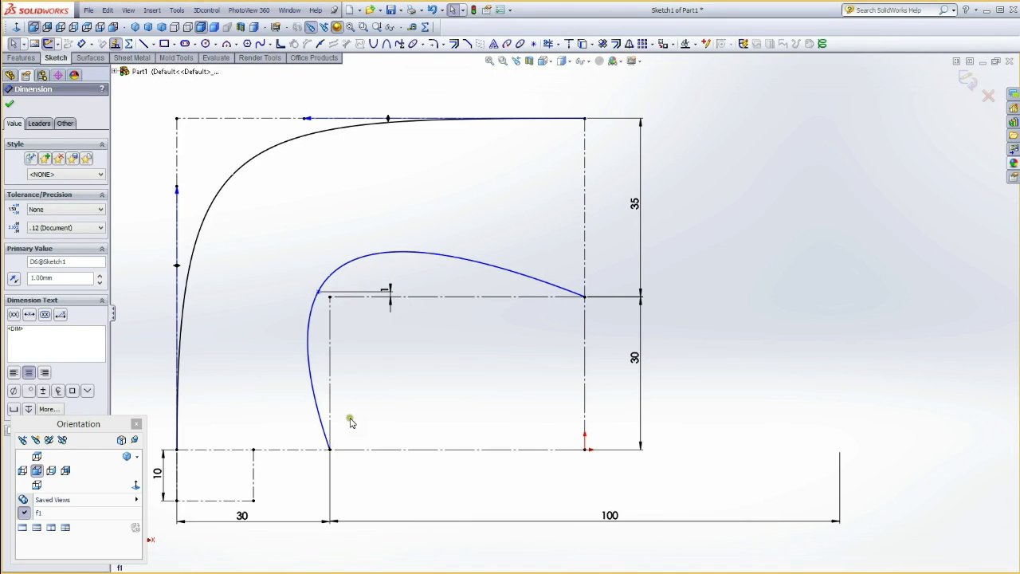
{"action": "key", "text": "Escape"}
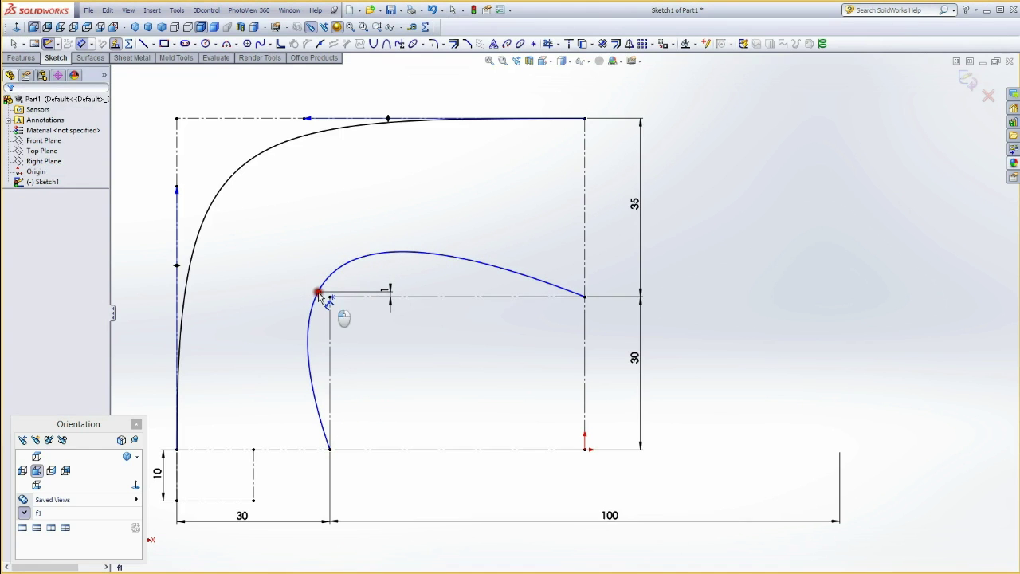
{"action": "left_click", "coordinate": [318, 293]}
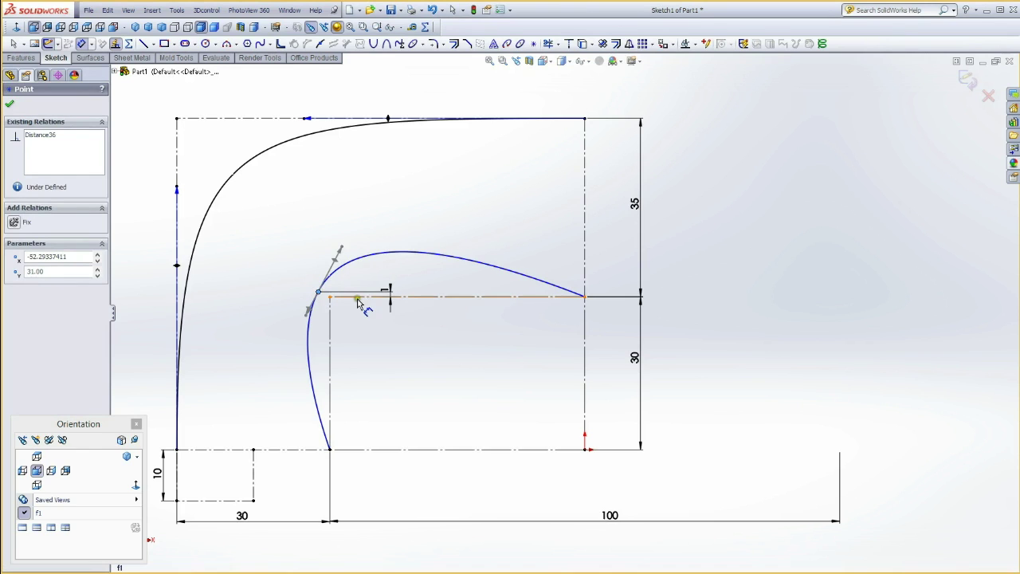
{"action": "left_click", "coordinate": [584, 367]}
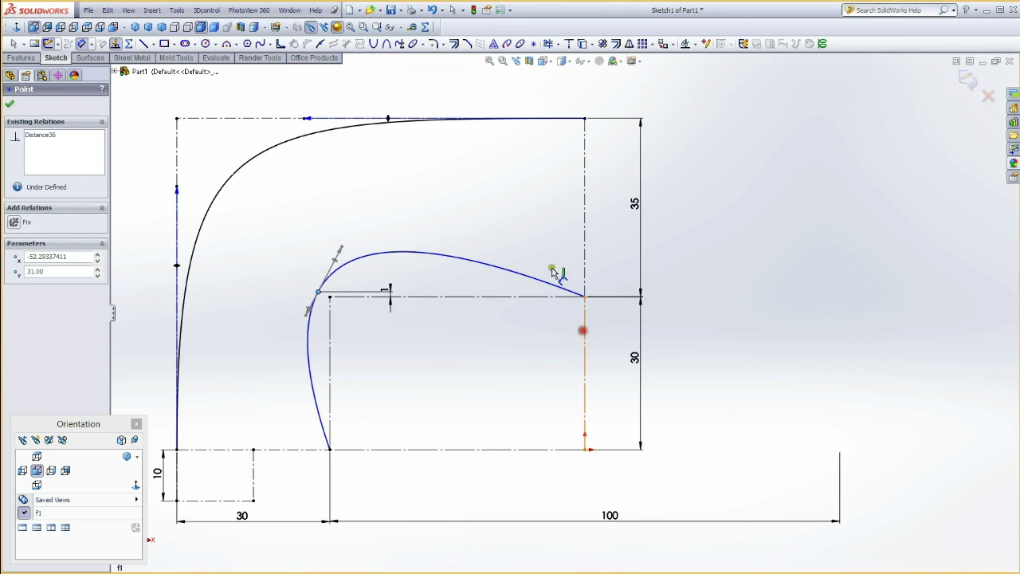
{"action": "left_click", "coordinate": [481, 218]}
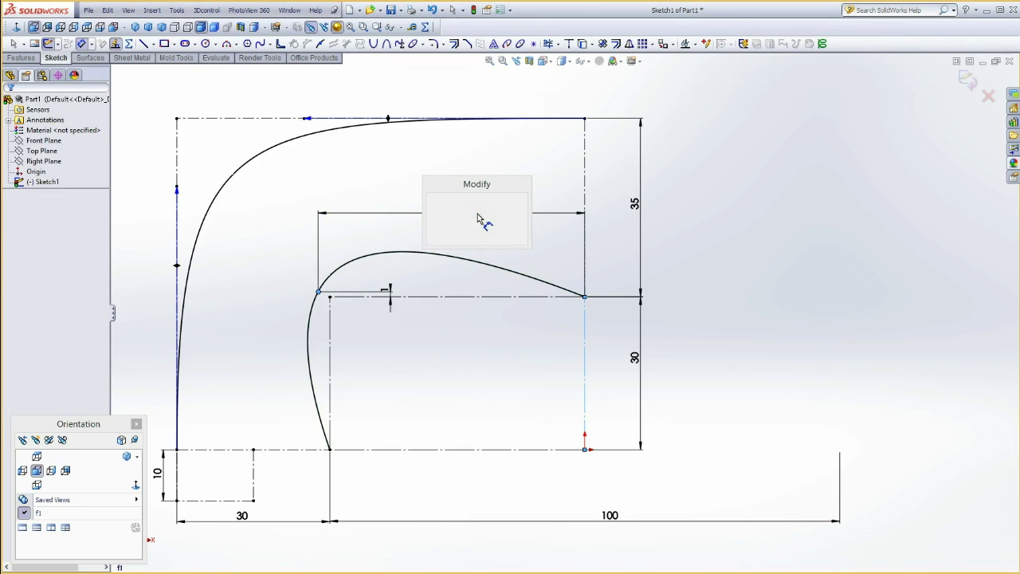
{"action": "type", "text": "51"}
{"action": "key", "text": "Return"}
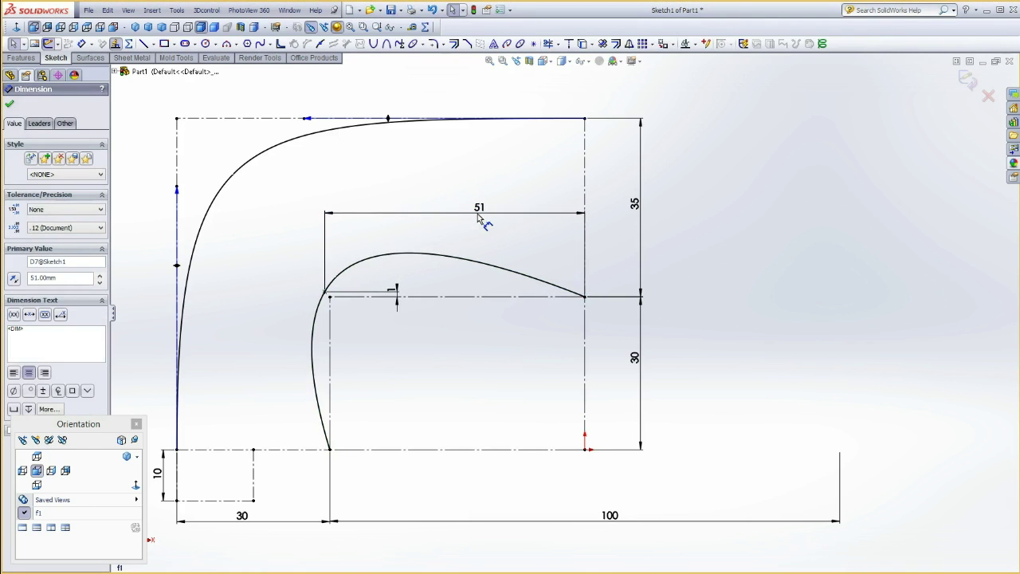
Make the inner spline tangent to the horizontal construction line and smooth its bend
{"action": "left_click", "coordinate": [481, 266]}
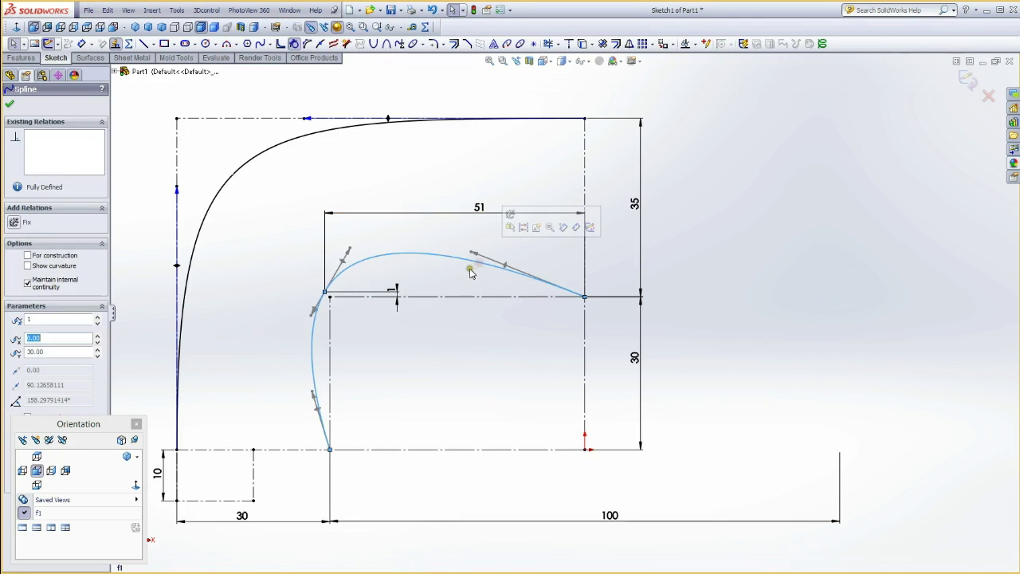
{"action": "left_click_drag", "start_coordinate": [471, 253], "coordinate": [473, 295]}
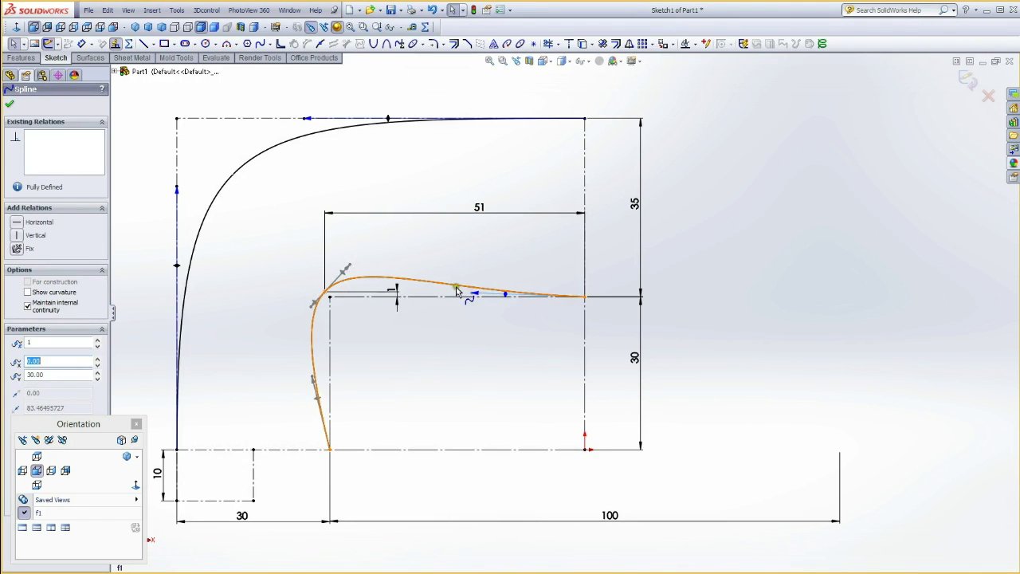
{"action": "left_click", "coordinate": [460, 297]}
{"action": "left_click", "coordinate": [462, 290], "text": "ctrl"}
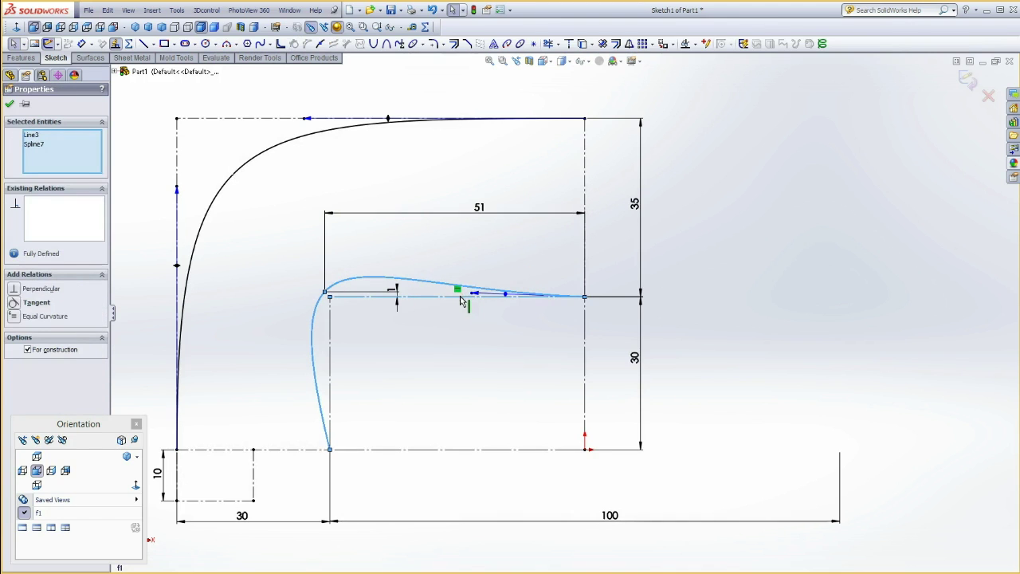
{"action": "left_click", "coordinate": [507, 251]}
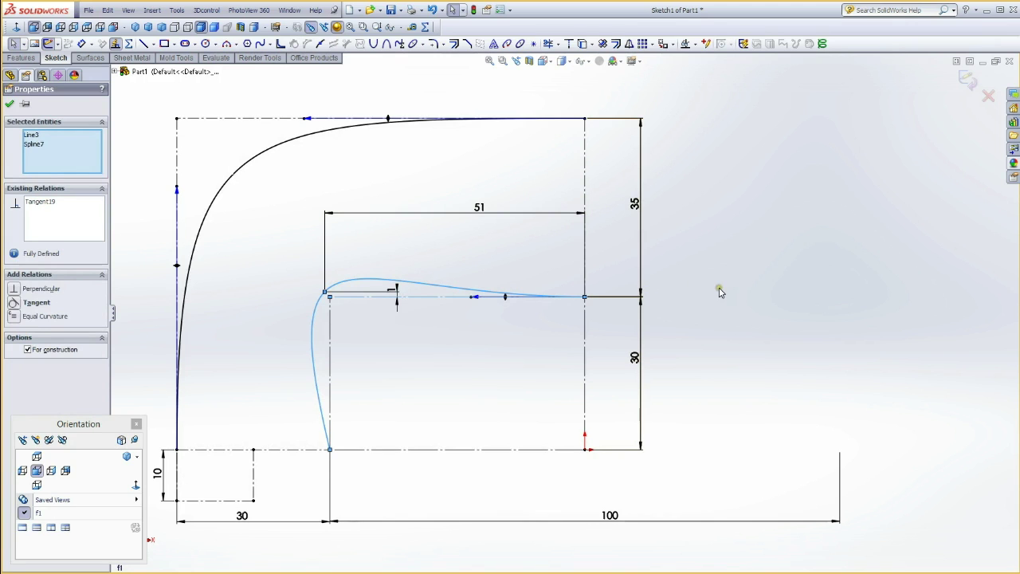
{"action": "left_click_drag", "start_coordinate": [471, 301], "coordinate": [461, 304]}
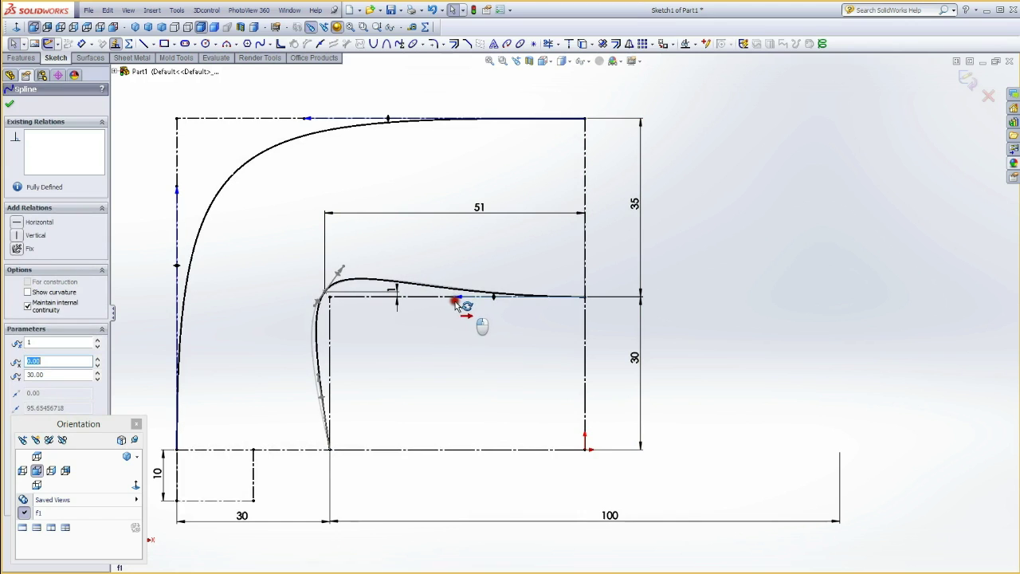
{"action": "left_click_drag", "start_coordinate": [460, 302], "coordinate": [456, 300]}
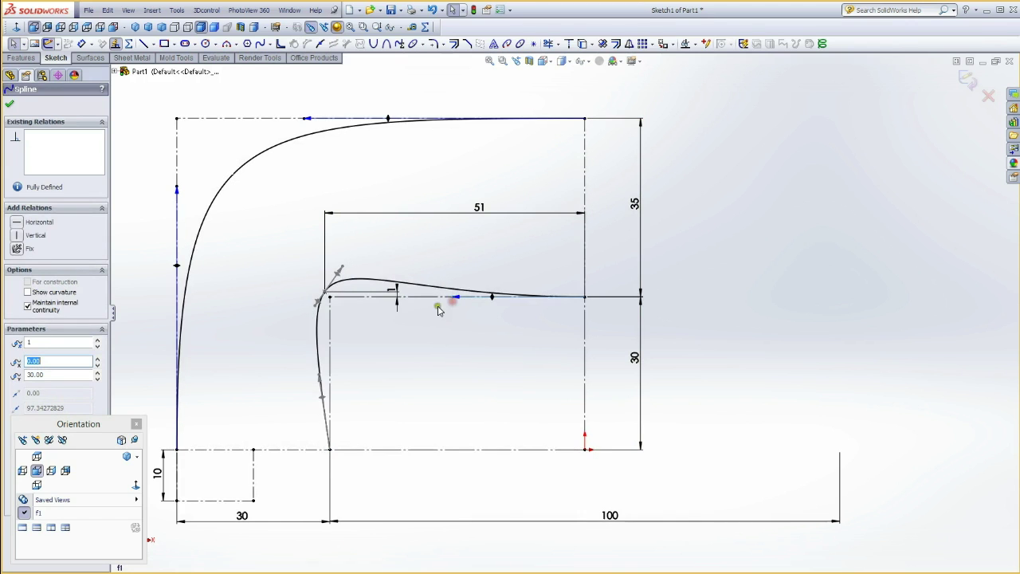
Make the inner spline tangent to the vertical construction line and lengthen its lower tangent
{"action": "left_click", "coordinate": [318, 343]}
{"action": "left_click", "coordinate": [331, 356], "text": "ctrl"}
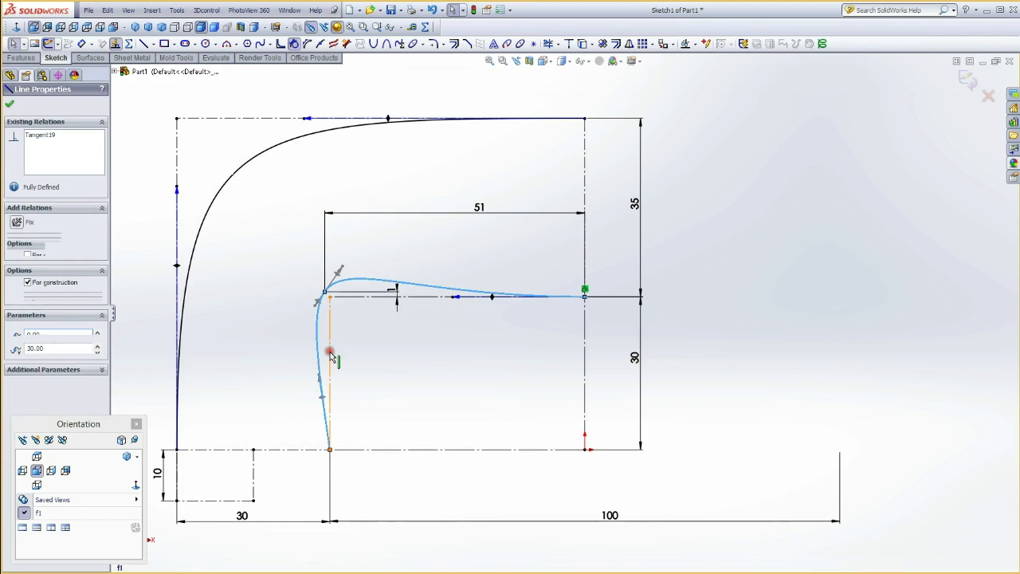
{"action": "left_click", "coordinate": [372, 304]}
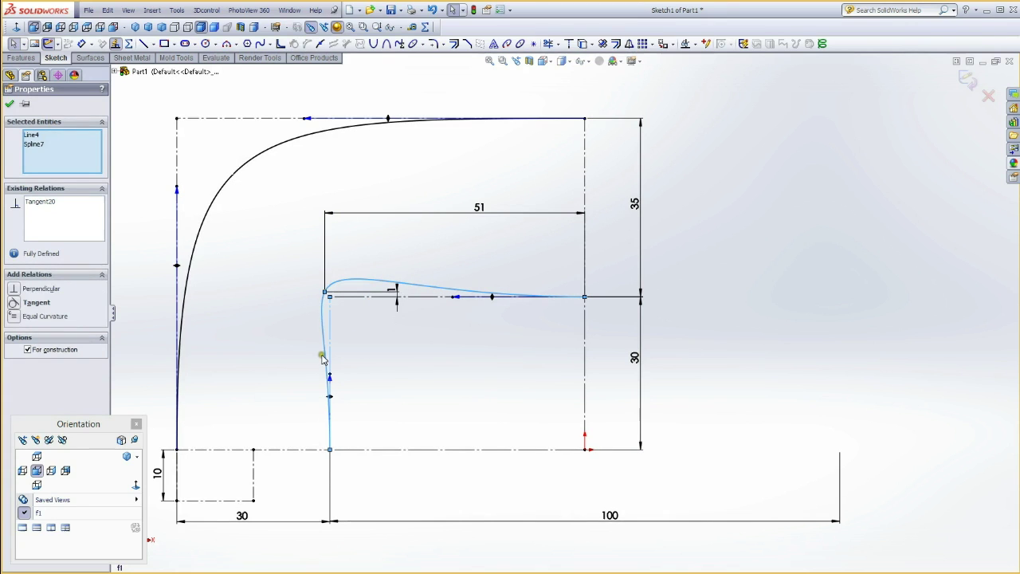
{"action": "left_click", "coordinate": [330, 373]}
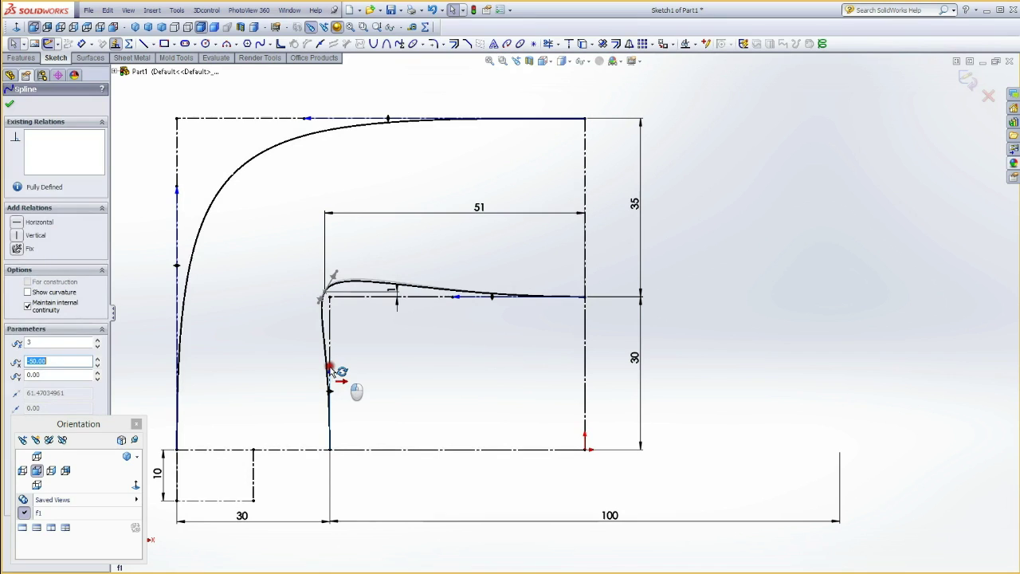
{"action": "left_click_drag", "start_coordinate": [329, 372], "coordinate": [330, 364]}
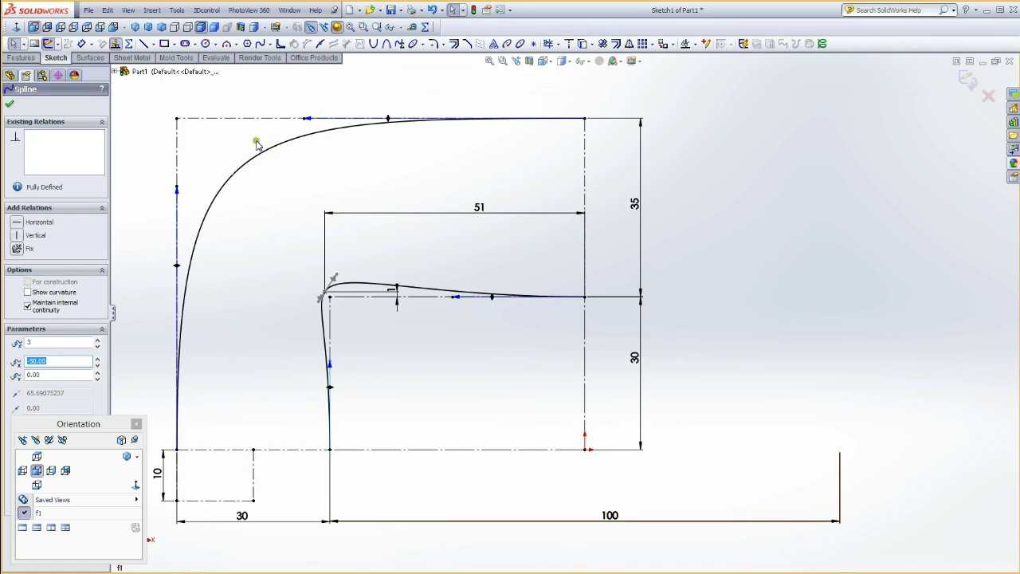
Draw an angled construction line from the top edge down to the bottom edge
{"action": "key", "text": "l"}
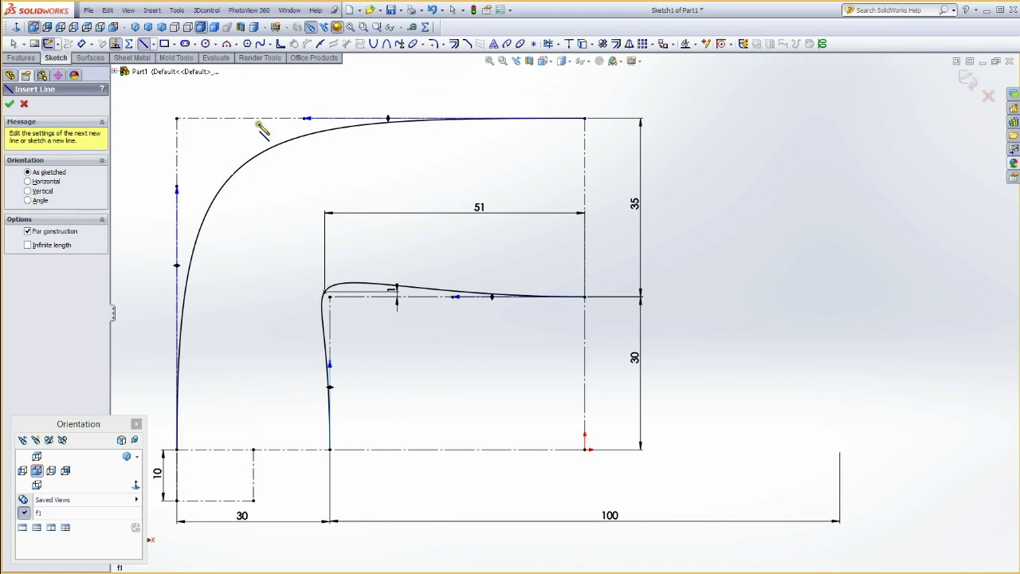
{"action": "left_click", "coordinate": [259, 118]}
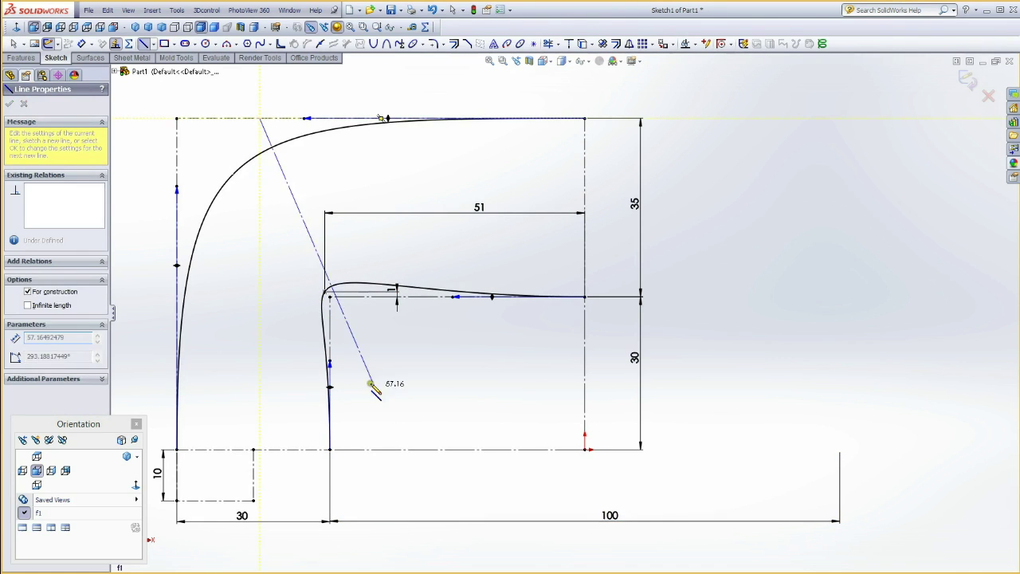
{"action": "double_click", "coordinate": [404, 450]}
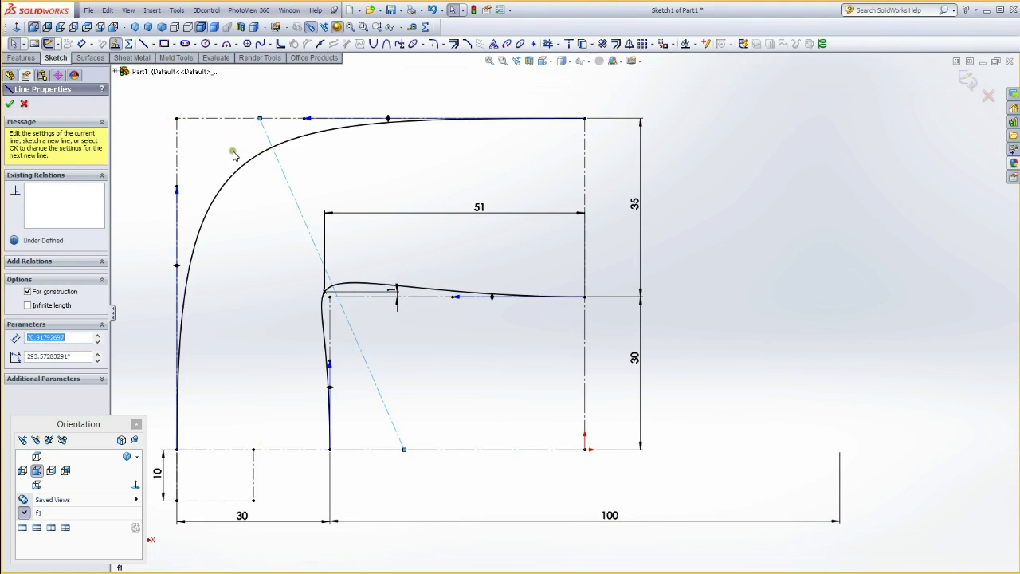
{"action": "key", "text": "Escape"}
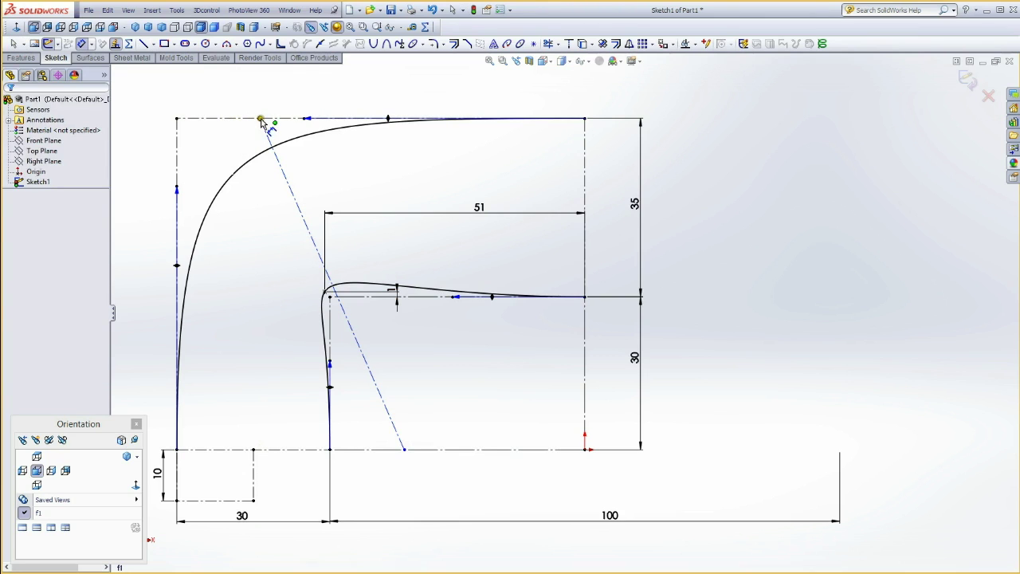
Dimension the angled line's top endpoint 54 from the right vertical line
{"action": "left_click", "coordinate": [259, 118]}
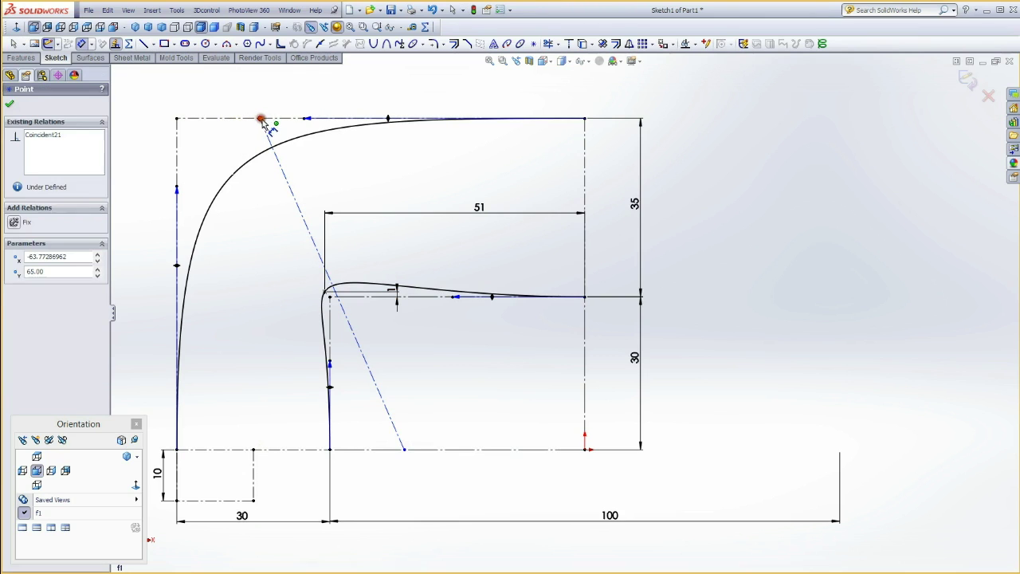
{"action": "left_click", "coordinate": [585, 183]}
{"action": "left_click", "coordinate": [474, 99]}
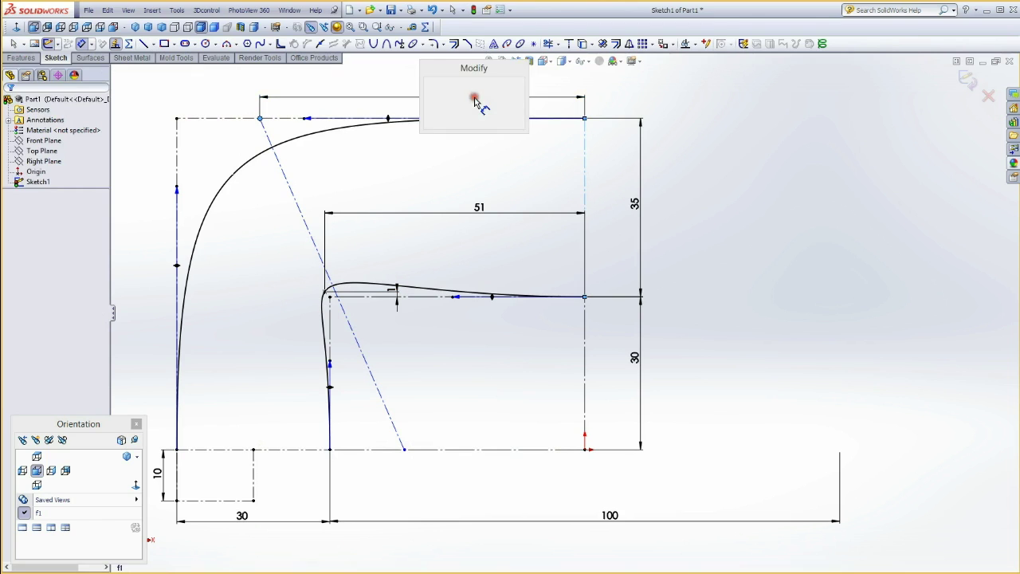
{"action": "type", "text": "54"}
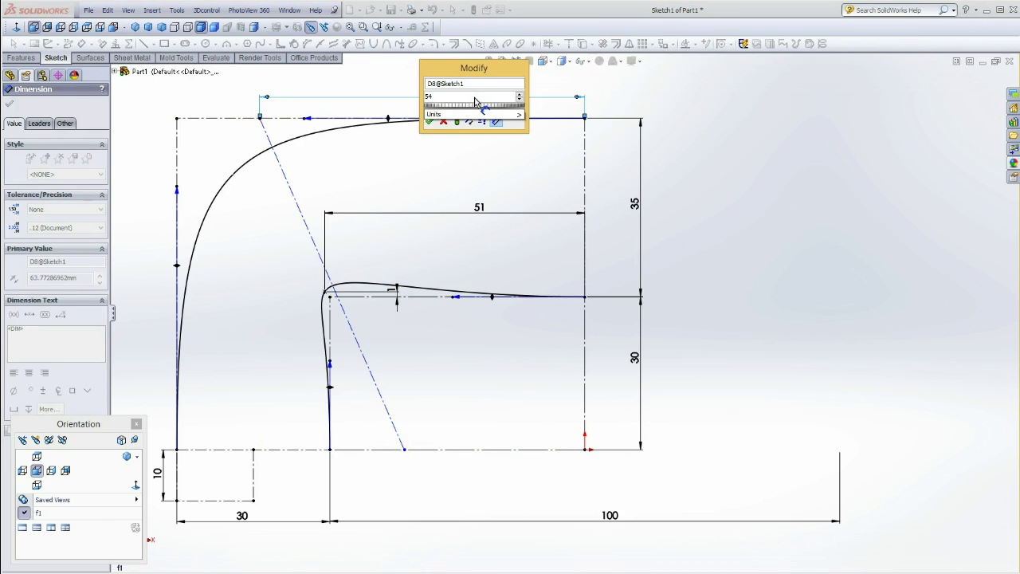
{"action": "left_click", "coordinate": [429, 121]}
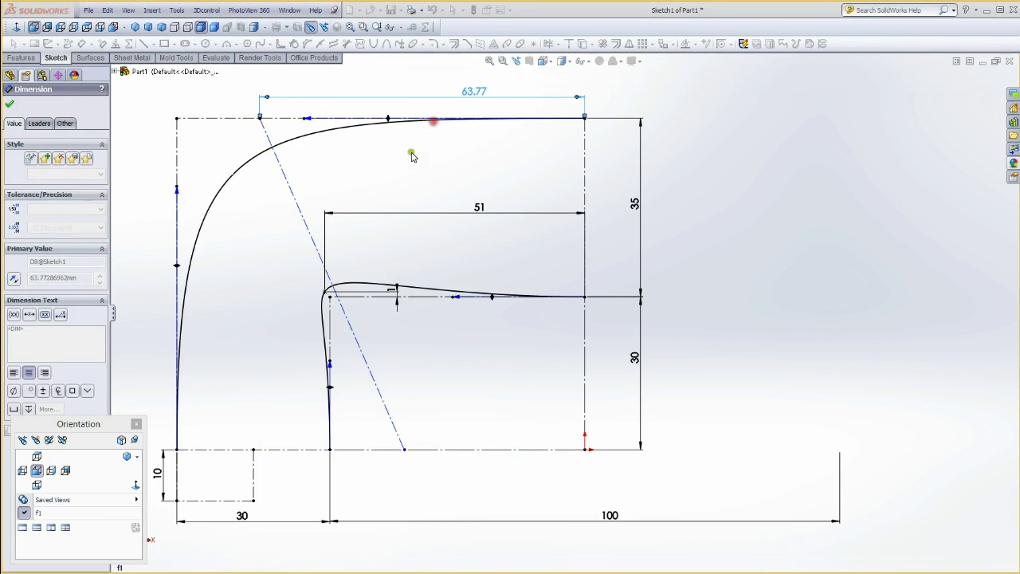
{"action": "key", "text": "Escape"}
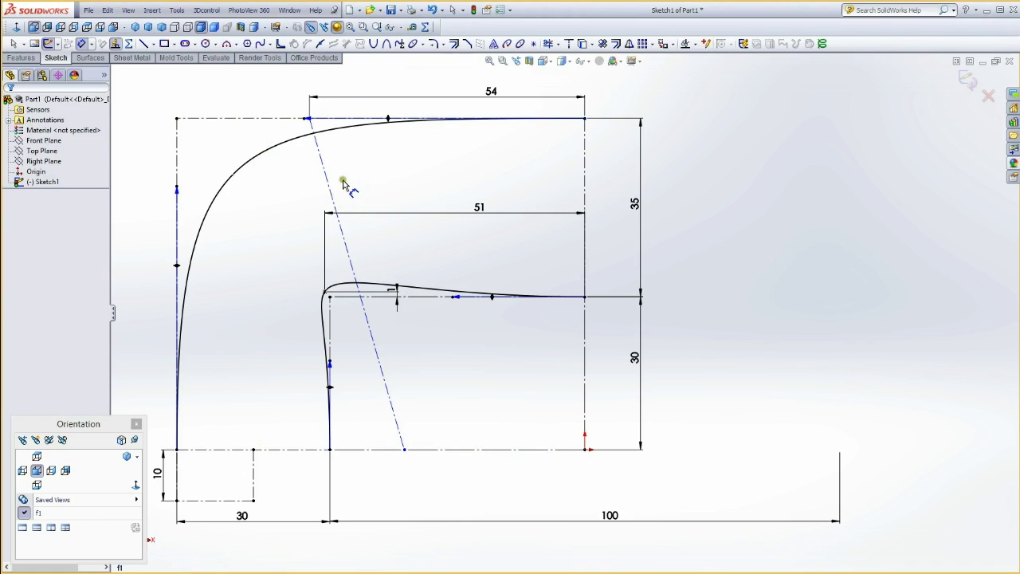
Set the angled line at 80° to the top line and tidy the angle label
{"action": "left_click_drag", "start_coordinate": [319, 164], "coordinate": [295, 121]}
{"action": "left_click", "coordinate": [296, 119]}
{"action": "left_click", "coordinate": [404, 171]}
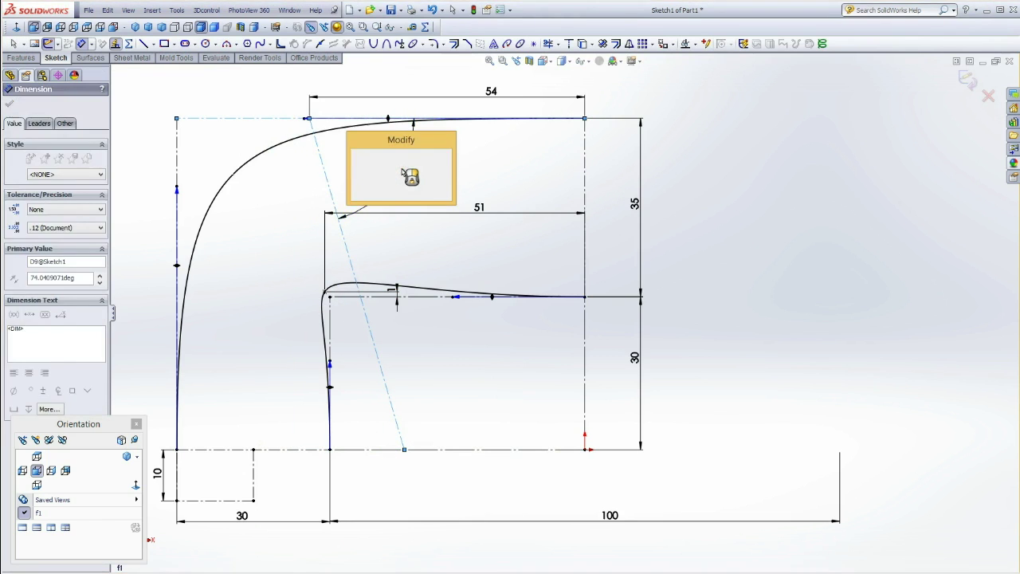
{"action": "type", "text": "80"}
{"action": "key", "text": "Return"}
{"action": "key", "text": "Return"}
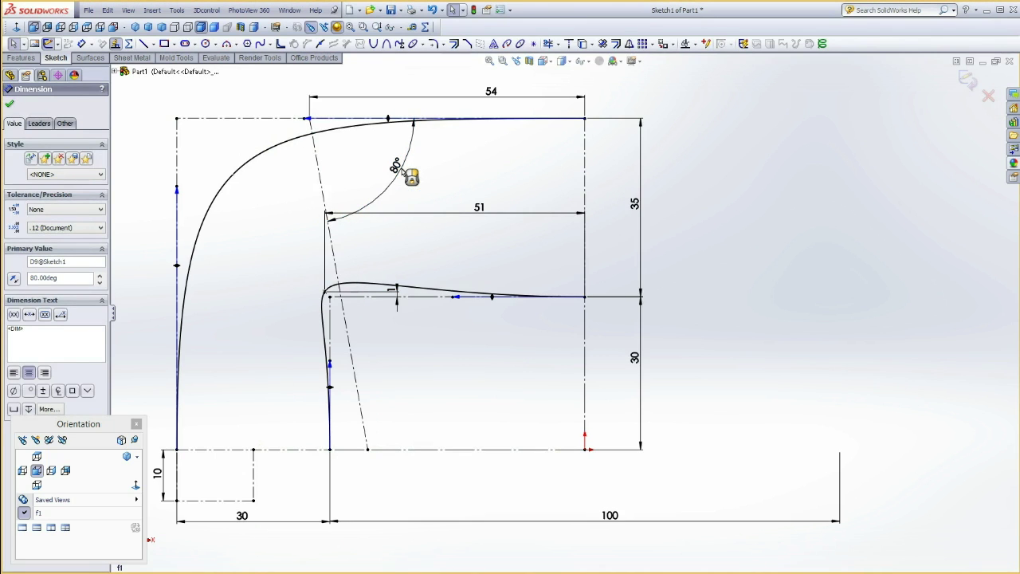
{"action": "left_click_drag", "start_coordinate": [405, 178], "coordinate": [357, 178]}
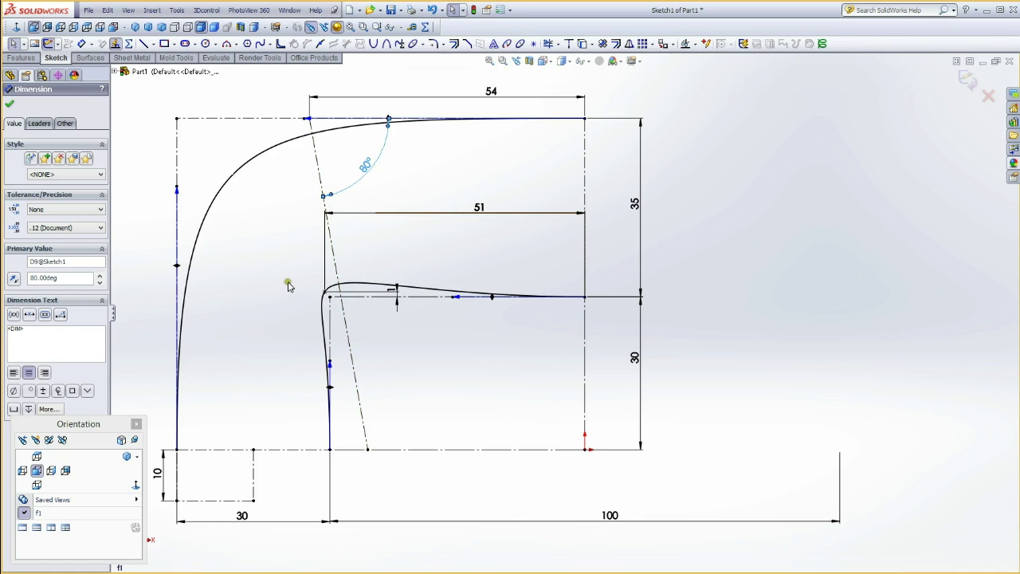
{"action": "left_click", "coordinate": [262, 45]}
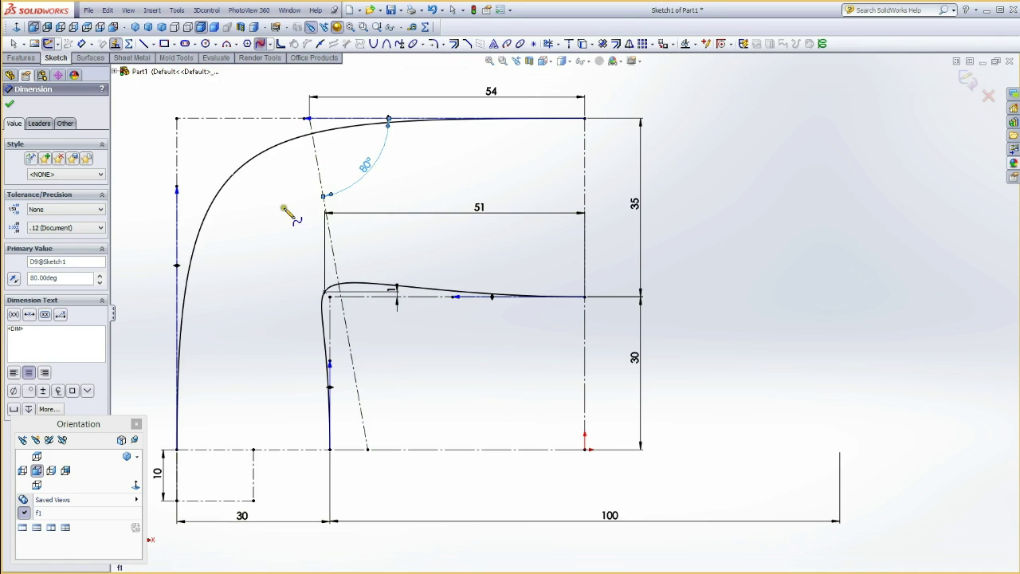
Draw a short spline from the bottom-left corner to the small box corner and bend it
{"action": "left_click", "coordinate": [177, 450]}
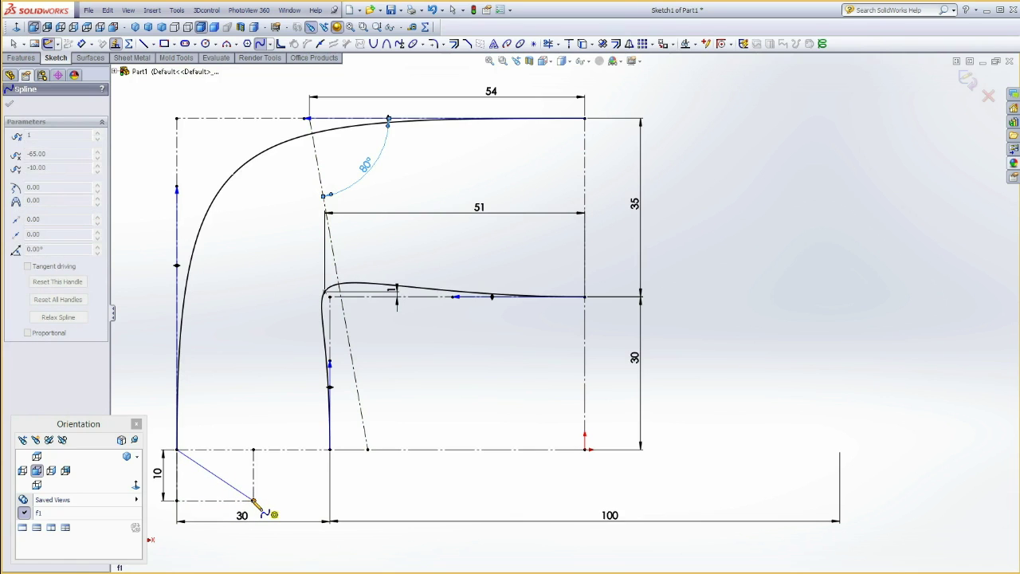
{"action": "double_click", "coordinate": [253, 501]}
{"action": "key", "text": "Escape"}
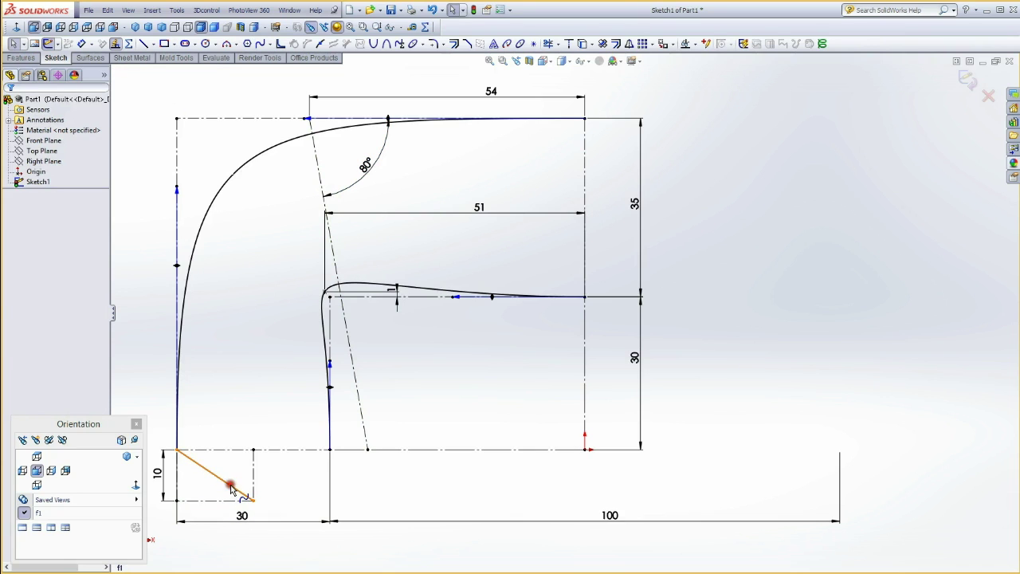
{"action": "left_click", "coordinate": [230, 488]}
{"action": "left_click_drag", "start_coordinate": [206, 473], "coordinate": [184, 491]}
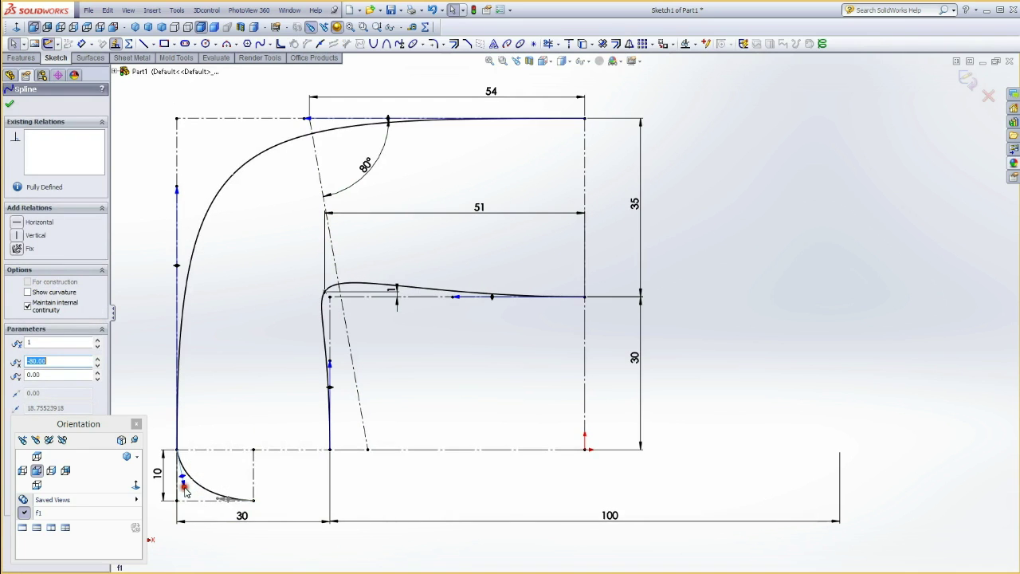
Make the short spline tangent to the left vertical and bottom horizontal lines, then fine-tune its curve
{"action": "left_click", "coordinate": [183, 480]}
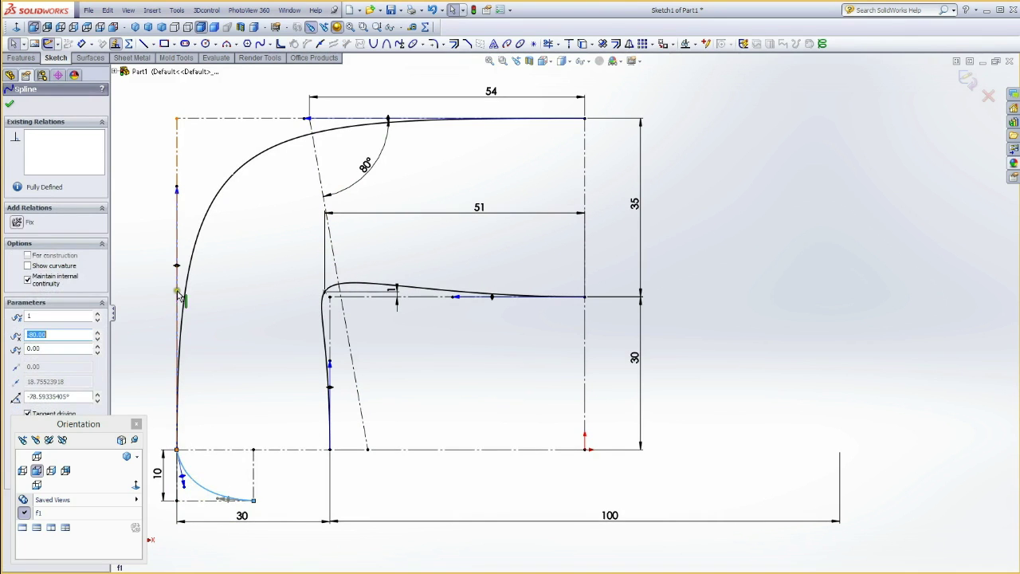
{"action": "left_click", "coordinate": [177, 188], "text": "ctrl"}
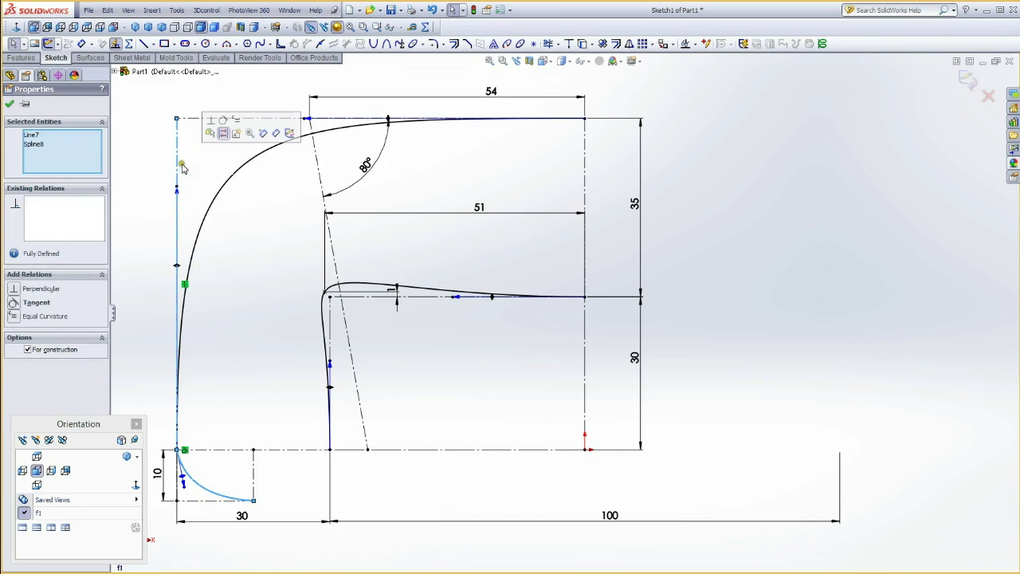
{"action": "left_click", "coordinate": [223, 120]}
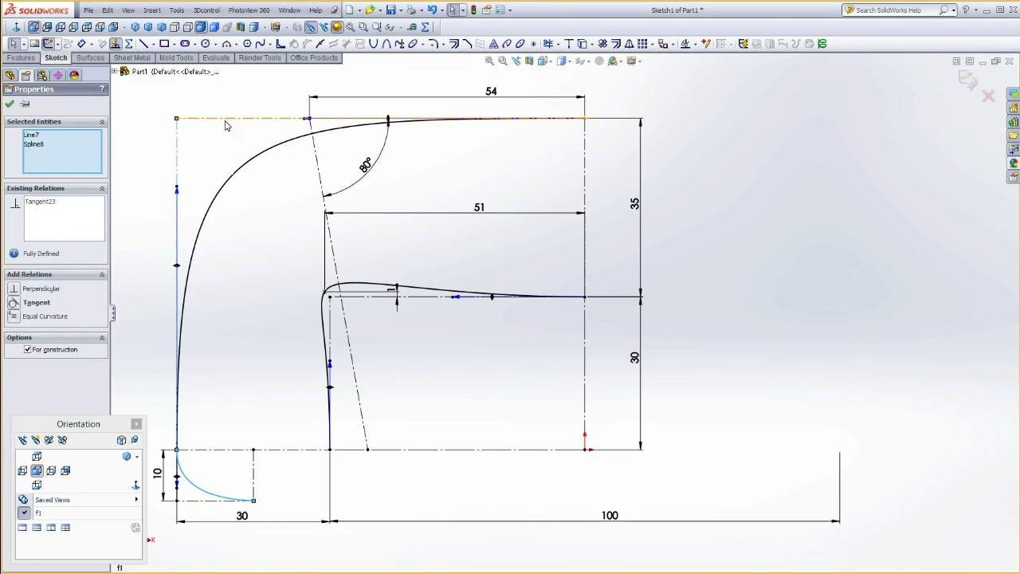
{"action": "left_click", "coordinate": [223, 502]}
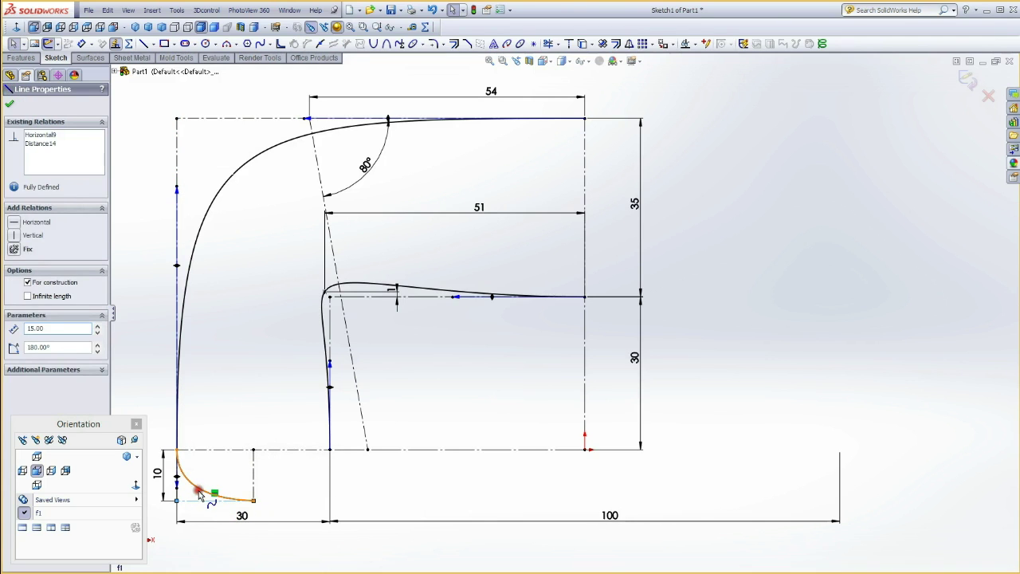
{"action": "left_click", "coordinate": [214, 494], "text": "ctrl"}
{"action": "left_click", "coordinate": [241, 444]}
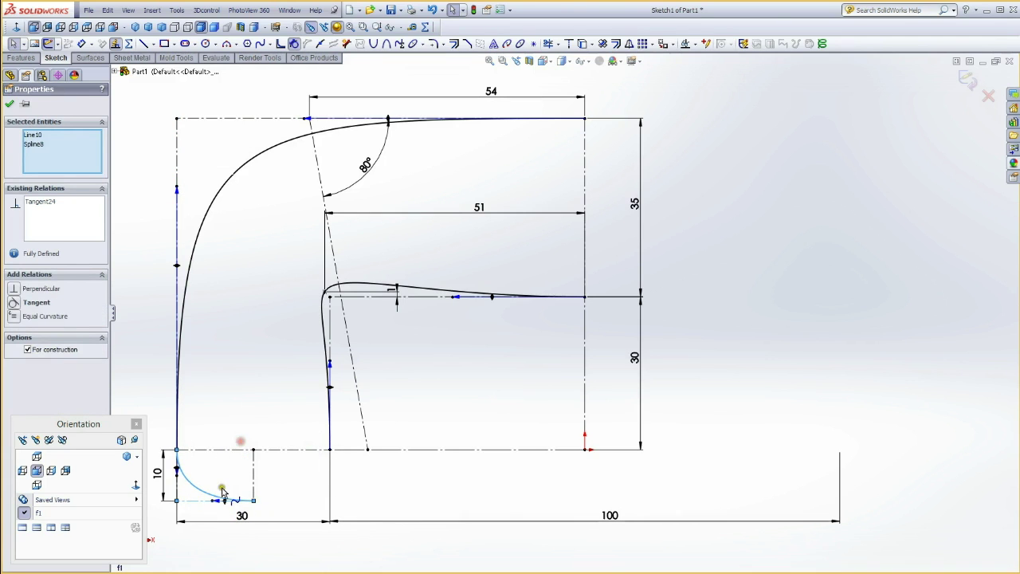
{"action": "left_click", "coordinate": [204, 503]}
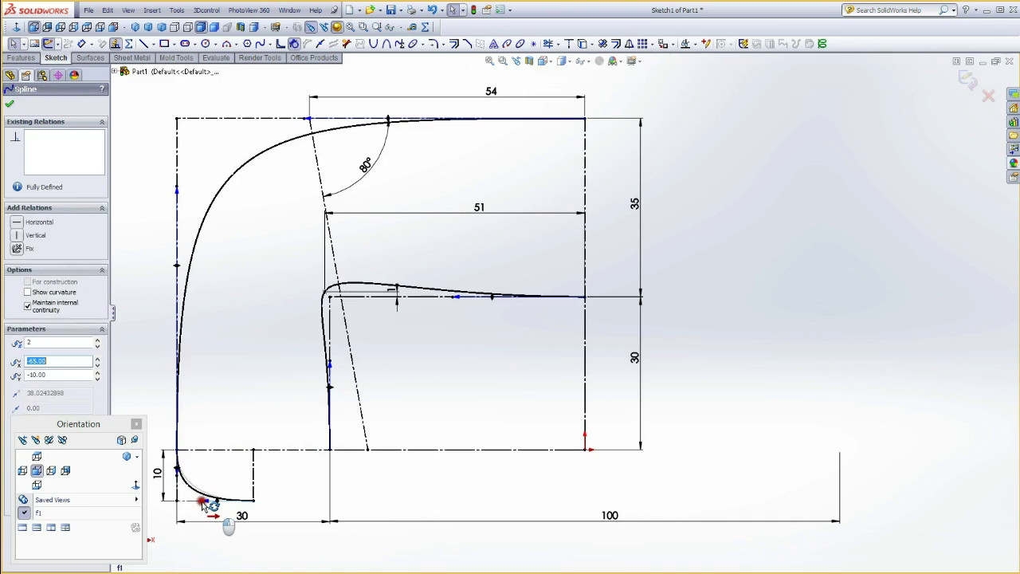
{"action": "left_click_drag", "start_coordinate": [204, 502], "coordinate": [206, 503]}
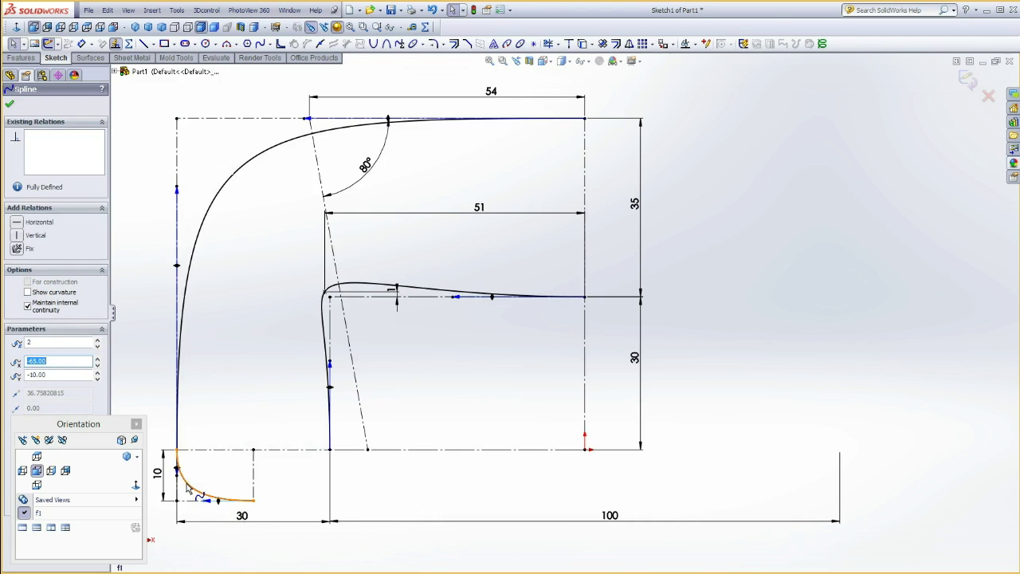
{"action": "left_click", "coordinate": [189, 487]}
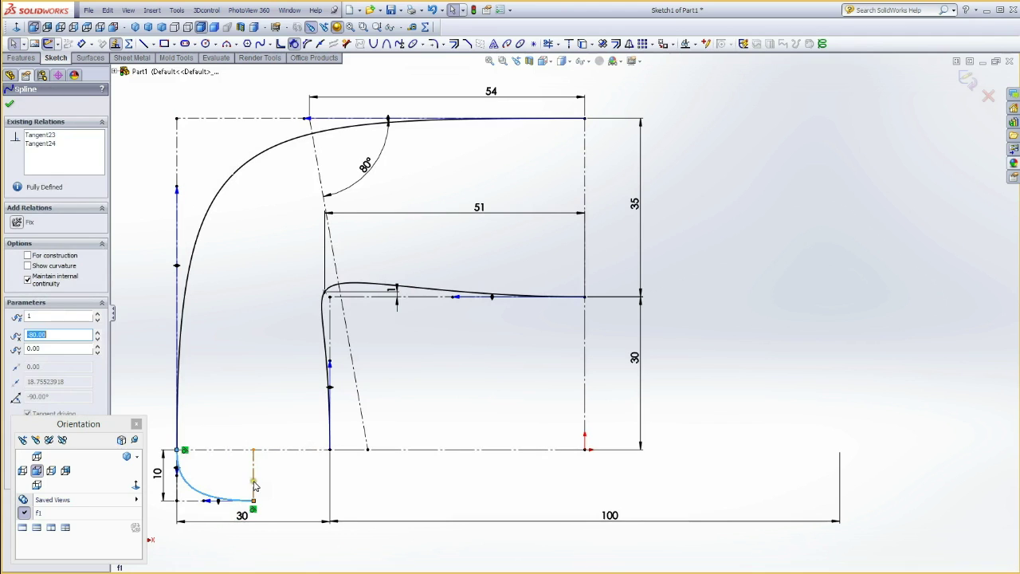
{"action": "left_click", "coordinate": [254, 481], "text": "ctrl"}
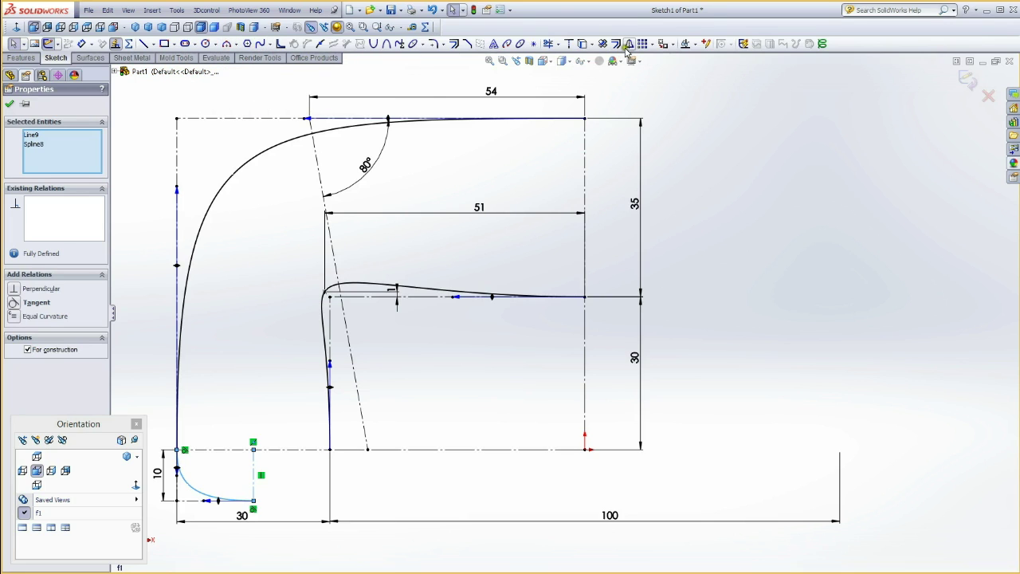
{"action": "key", "text": "ctrl+z"}
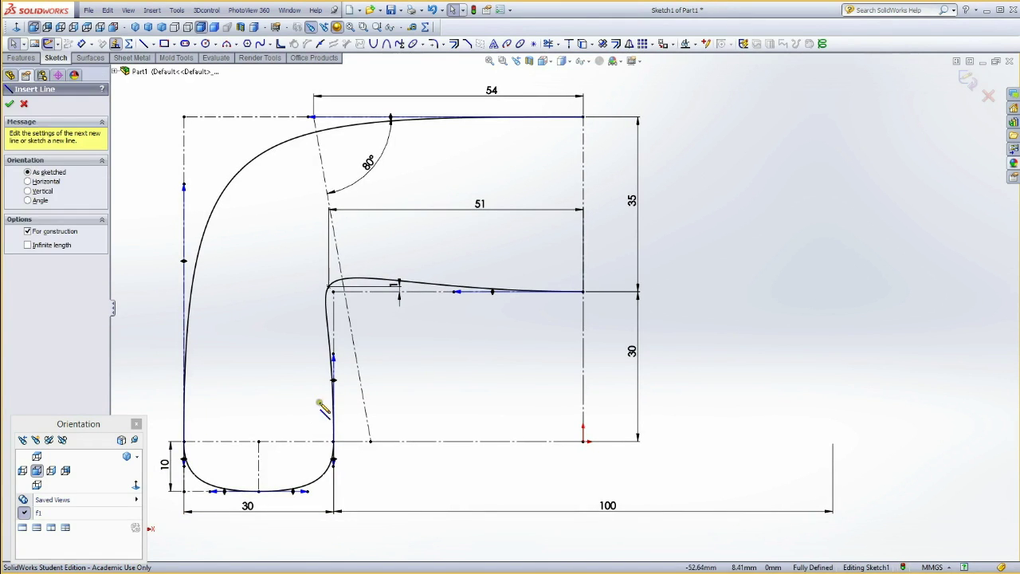
Draw construction lines from the inner curve: a horizontal, a vertical down to the baseline, and a short leftward line
{"action": "key", "text": "l"}
{"action": "left_click", "coordinate": [333, 335]}
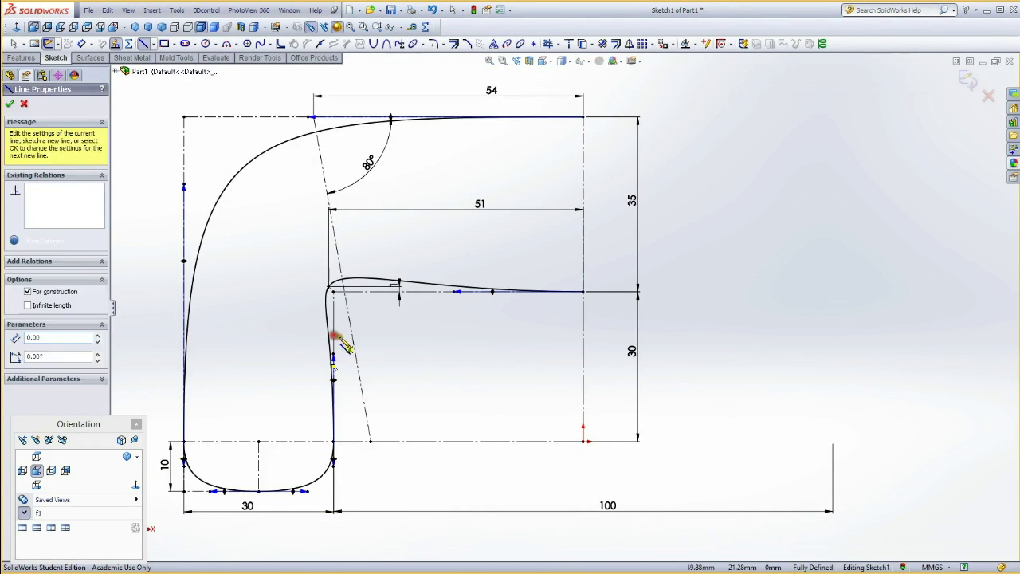
{"action": "left_click", "coordinate": [405, 335]}
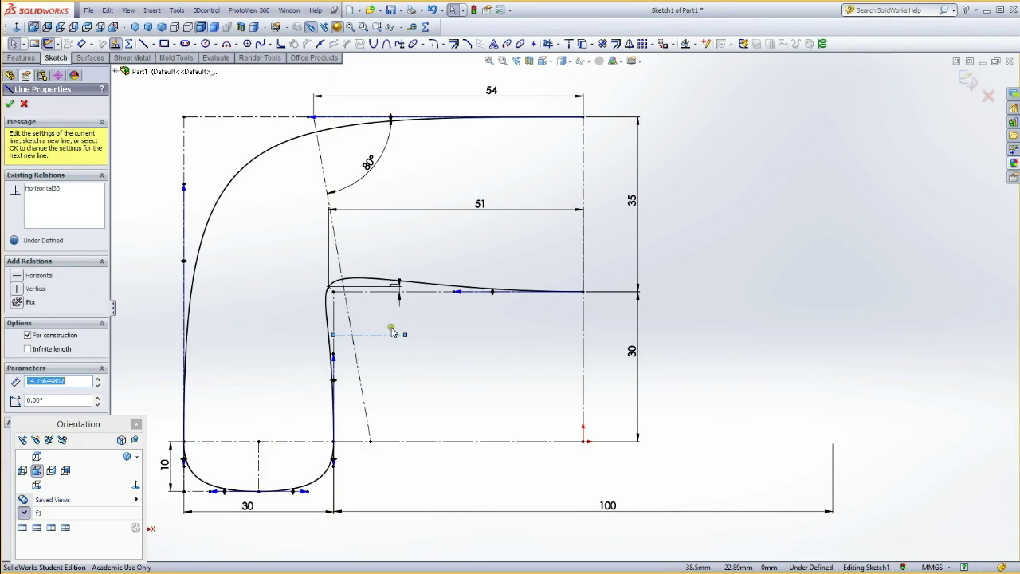
{"action": "left_click", "coordinate": [405, 335]}
{"action": "double_click", "coordinate": [405, 440]}
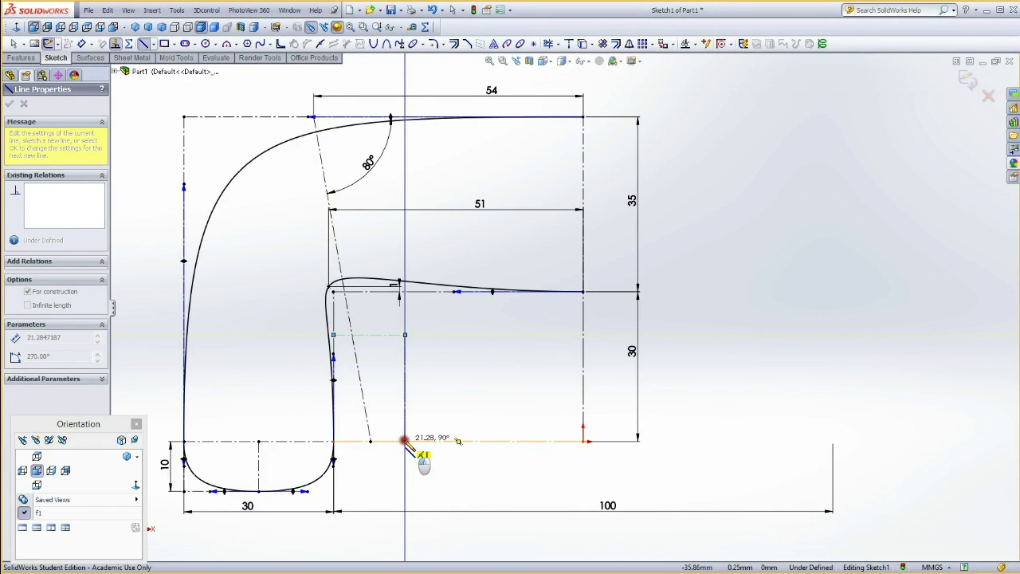
{"action": "left_click", "coordinate": [333, 335]}
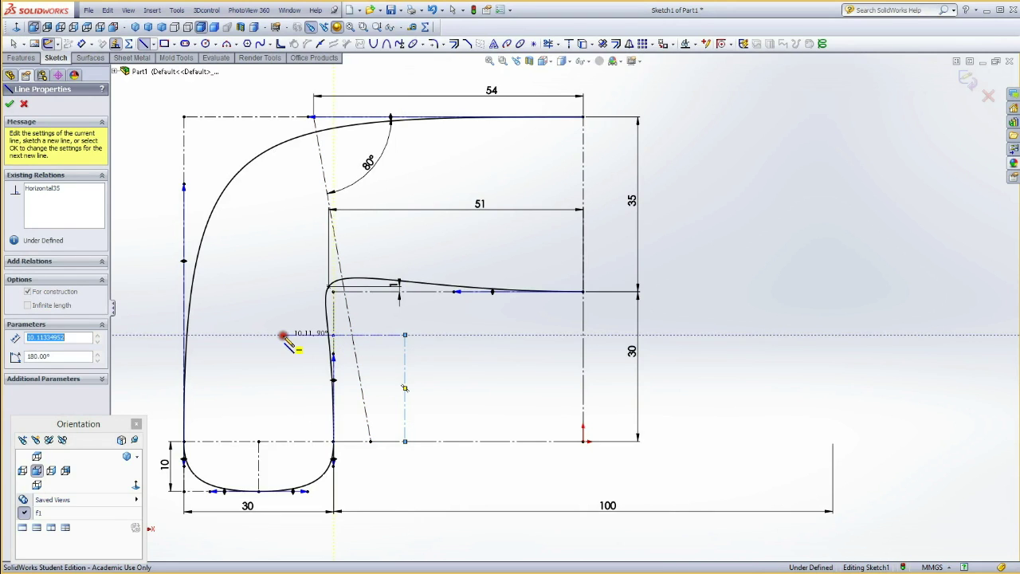
{"action": "left_click", "coordinate": [283, 335]}
{"action": "key", "text": "Escape"}
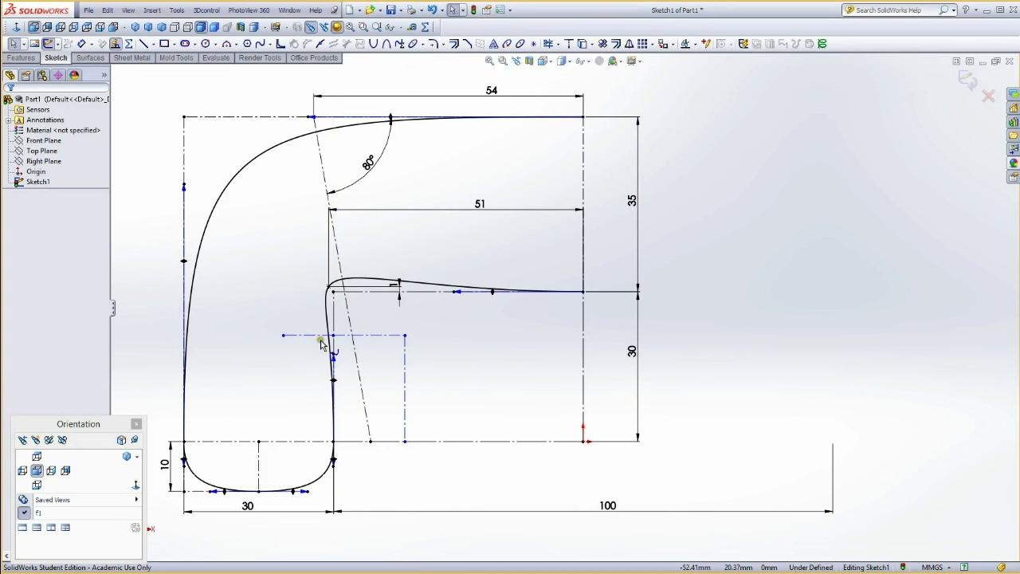
Dimension the vertical construction line 8 mm high and the short horizontal line 4 mm long
{"action": "key", "text": "d"}
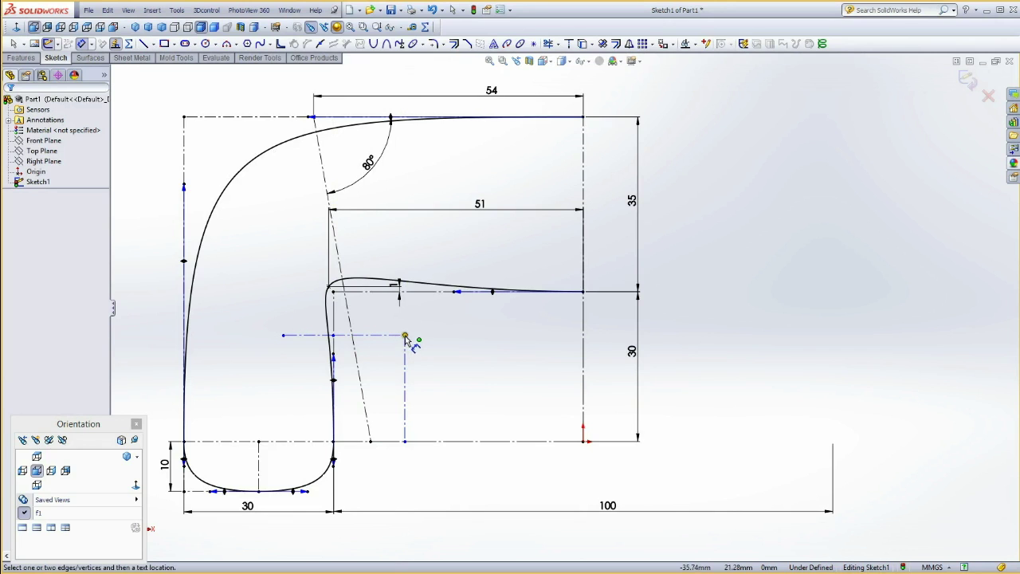
{"action": "left_click", "coordinate": [405, 335]}
{"action": "left_click", "coordinate": [423, 441]}
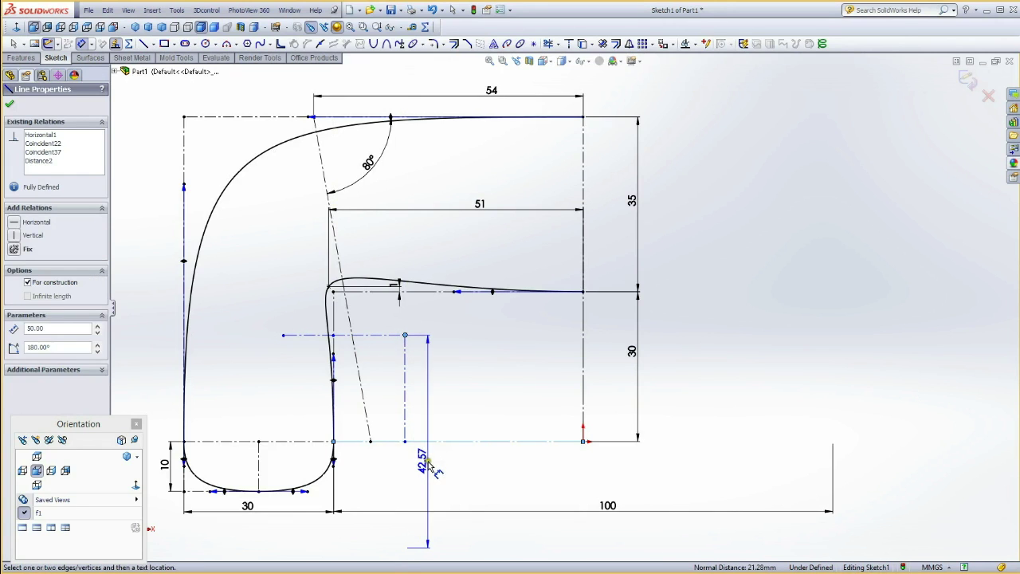
{"action": "left_click", "coordinate": [428, 464]}
{"action": "type", "text": "8"}
{"action": "key", "text": "Return"}
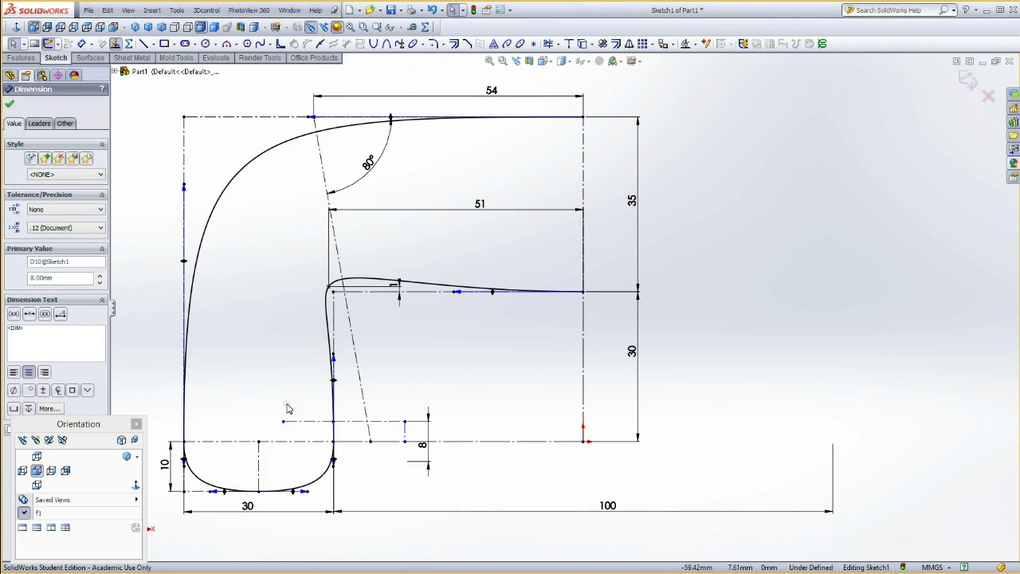
{"action": "left_click", "coordinate": [302, 421]}
{"action": "left_click", "coordinate": [304, 408]}
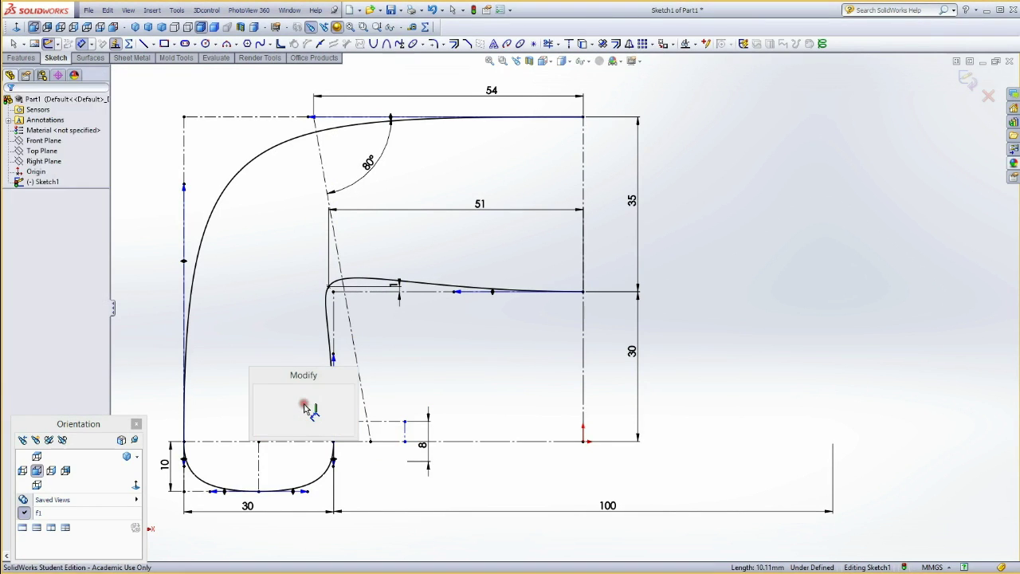
{"action": "type", "text": "4"}
{"action": "key", "text": "Return"}
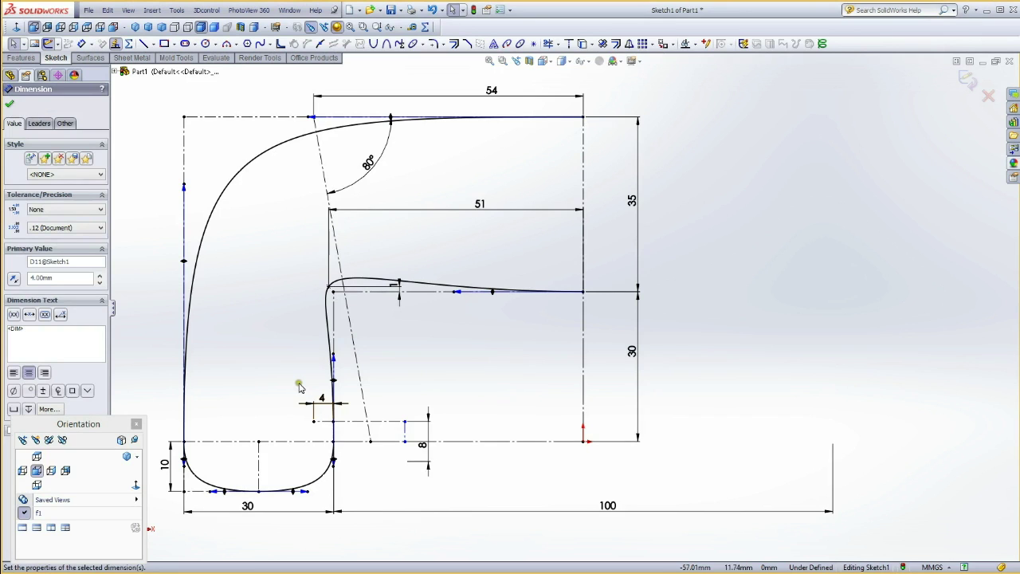
Dimension the other horizontal construction line to fully define the sketch, then finish dimensioning
{"action": "left_click", "coordinate": [297, 390]}
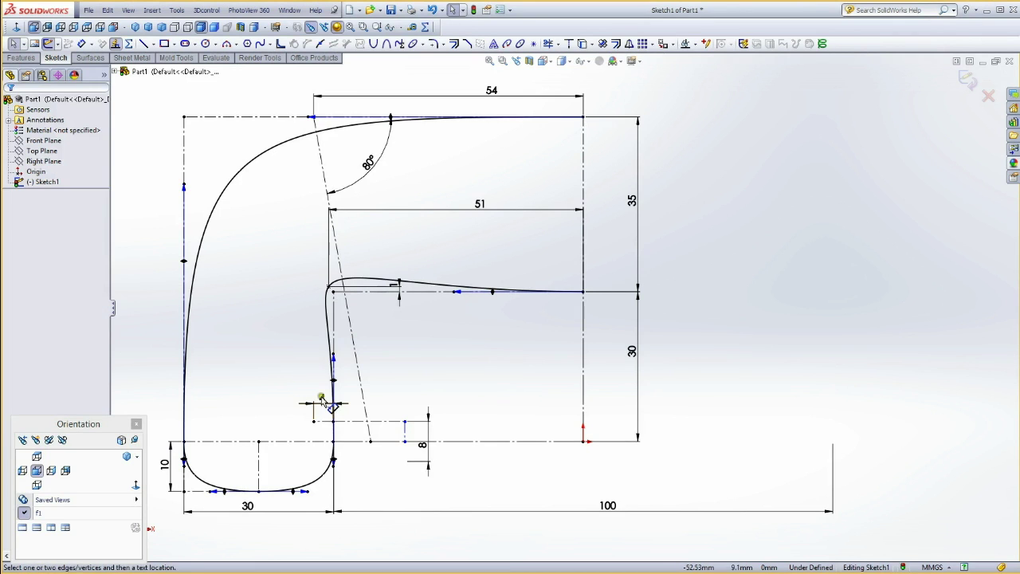
{"action": "left_click", "coordinate": [380, 424]}
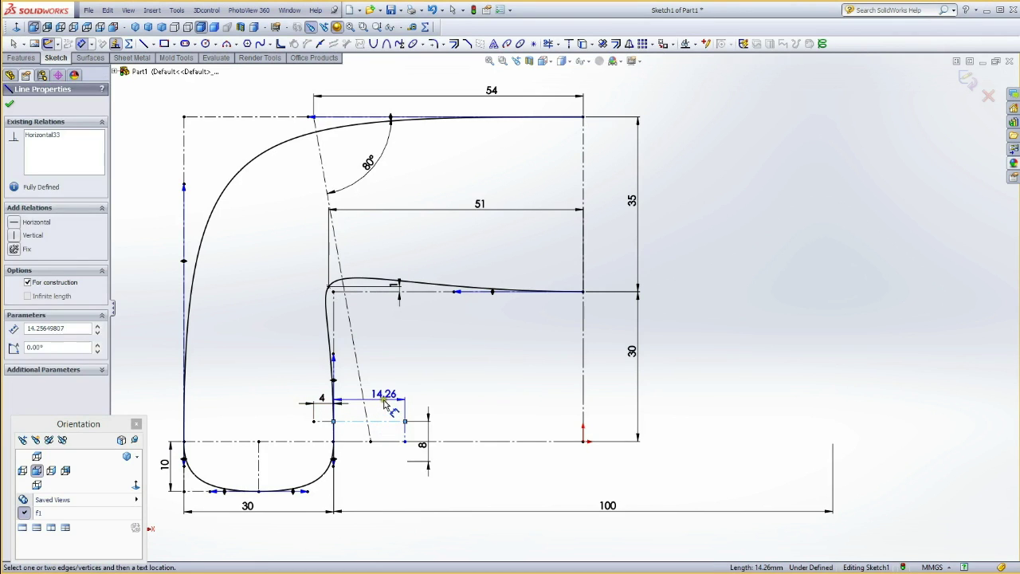
{"action": "left_click", "coordinate": [383, 398]}
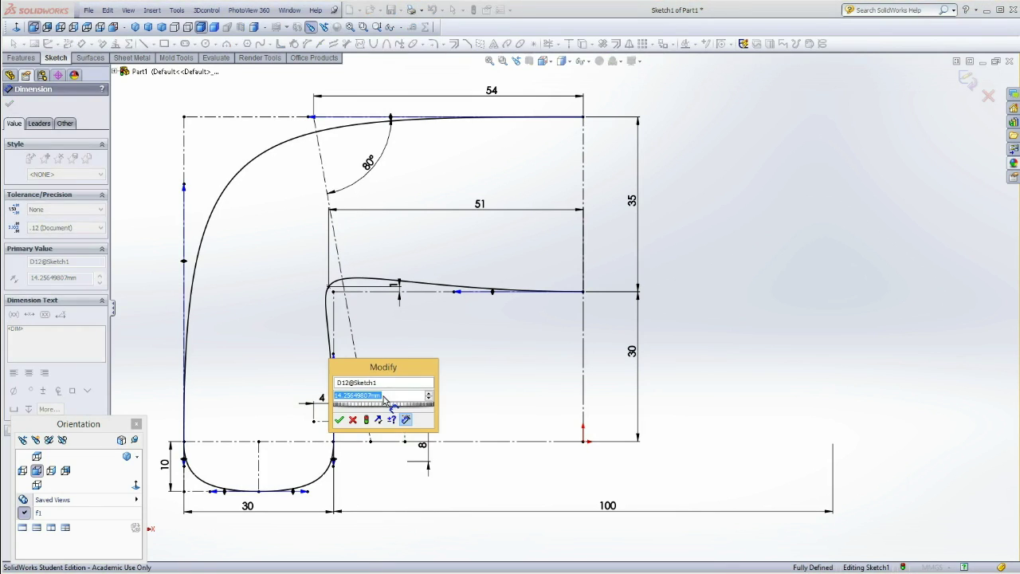
{"action": "type", "text": "10"}
{"action": "key", "text": "Return"}
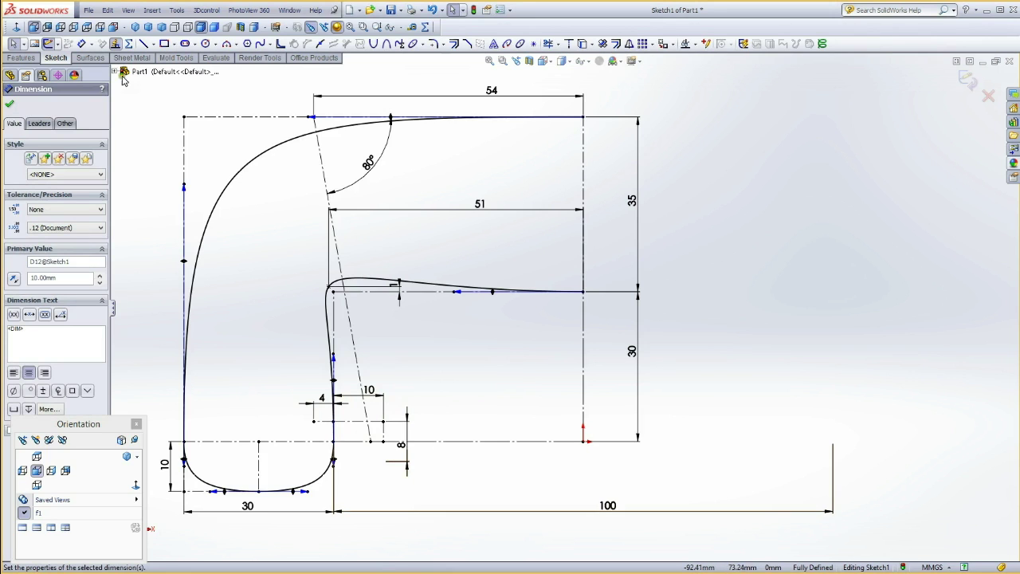
{"action": "left_click", "coordinate": [55, 46]}
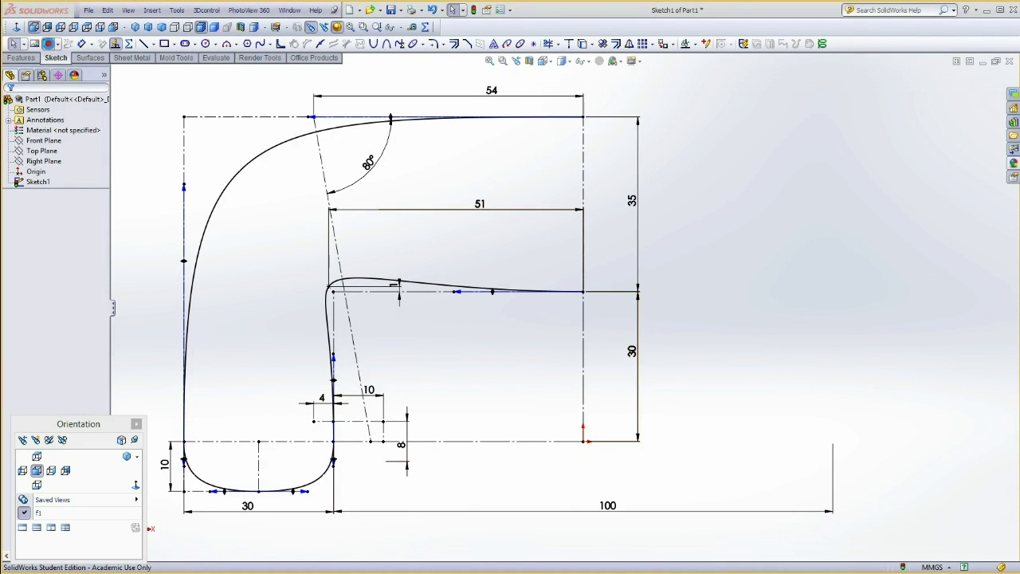
Rename Sketch1 to 'Ref front' and start Sketch2 on the Top Plane, orbiting to a 3D view
{"action": "left_click", "coordinate": [36, 182]}
{"action": "left_click", "coordinate": [32, 185]}
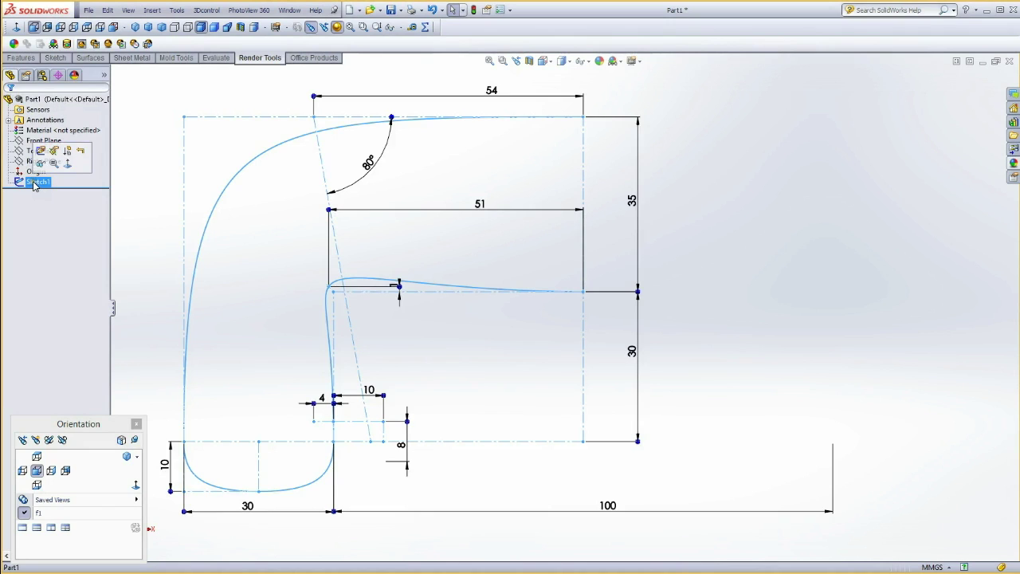
{"action": "left_click", "coordinate": [33, 183]}
{"action": "type", "text": "Ref front"}
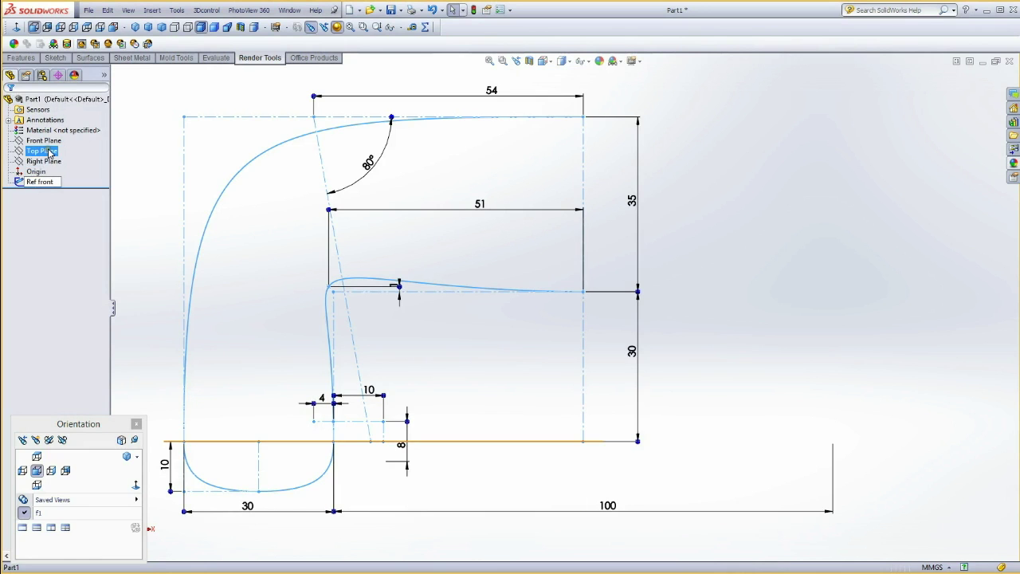
{"action": "left_click", "coordinate": [49, 152]}
{"action": "left_click", "coordinate": [56, 132]}
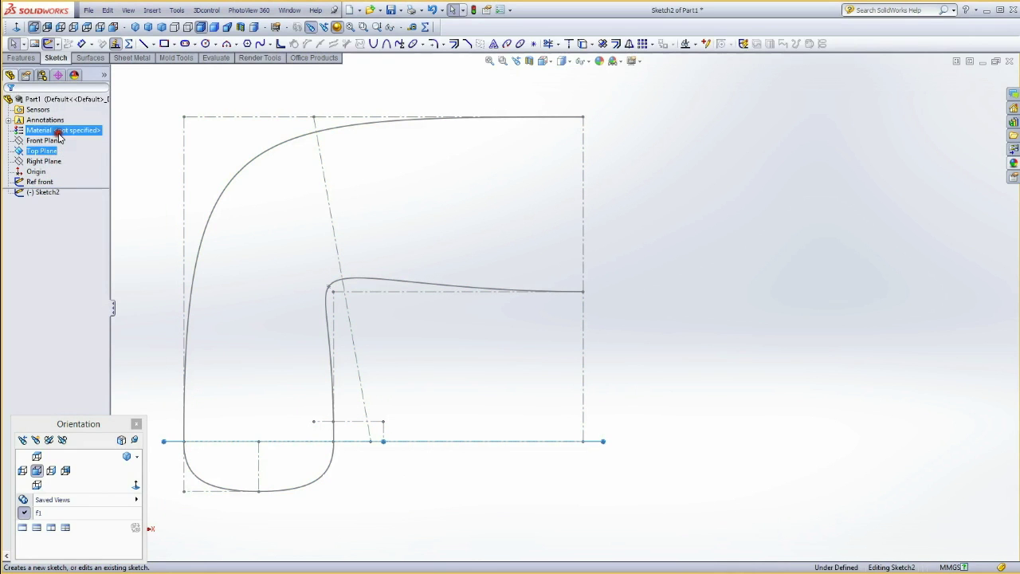
{"action": "mouse_move", "coordinate": [255, 286]}
{"action": "middle_mouse_down"}
{"action": "mouse_move", "coordinate": [280, 296]}
{"action": "mouse_move", "coordinate": [276, 348]}
{"action": "middle_mouse_up"}
{"action": "key", "text": "Escape"}
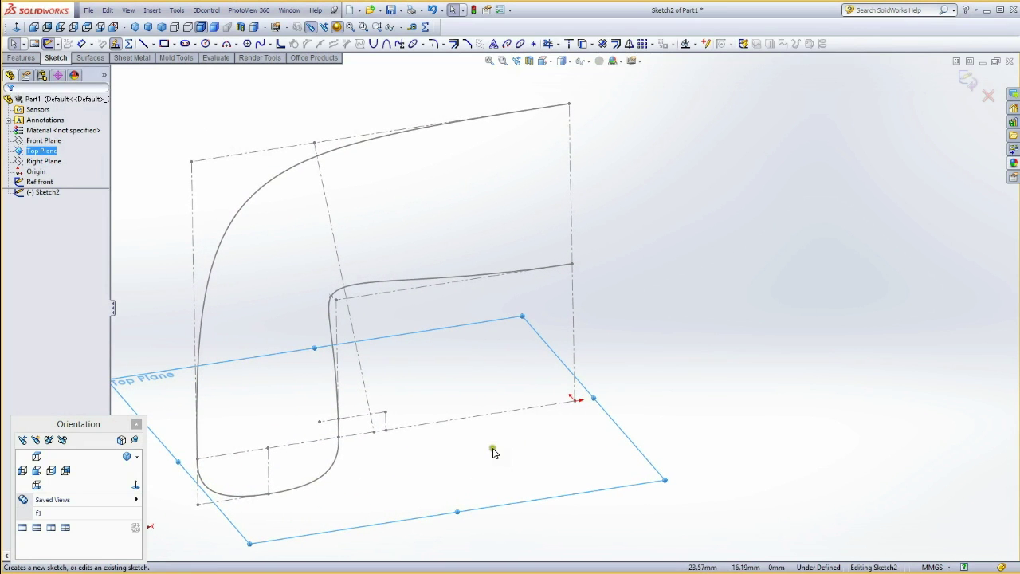
Convert Ref front's bottom line into a Sketch2 construction line and extend it left past the curve
{"action": "left_click", "coordinate": [511, 415]}
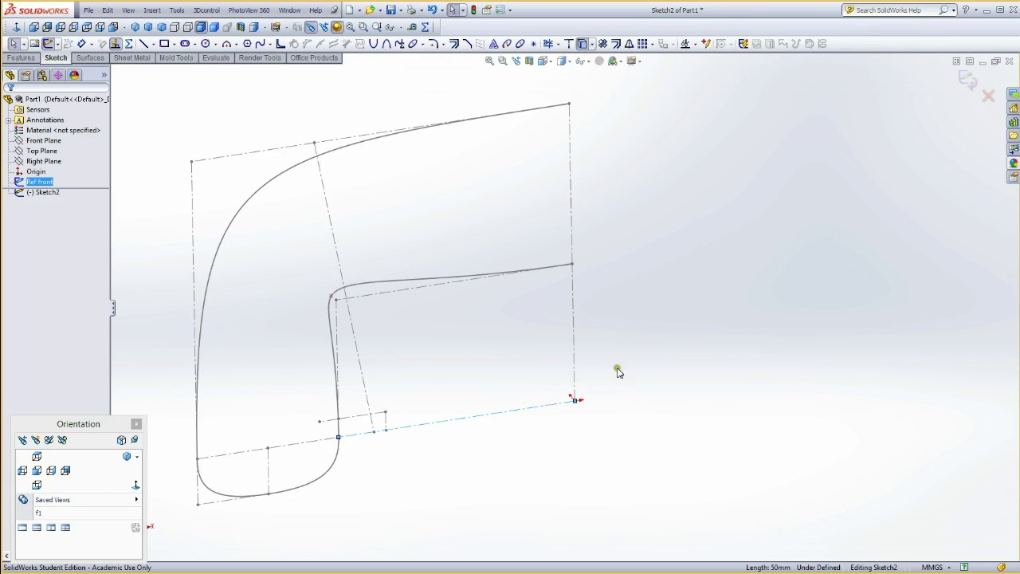
{"action": "right_click", "coordinate": [620, 376]}
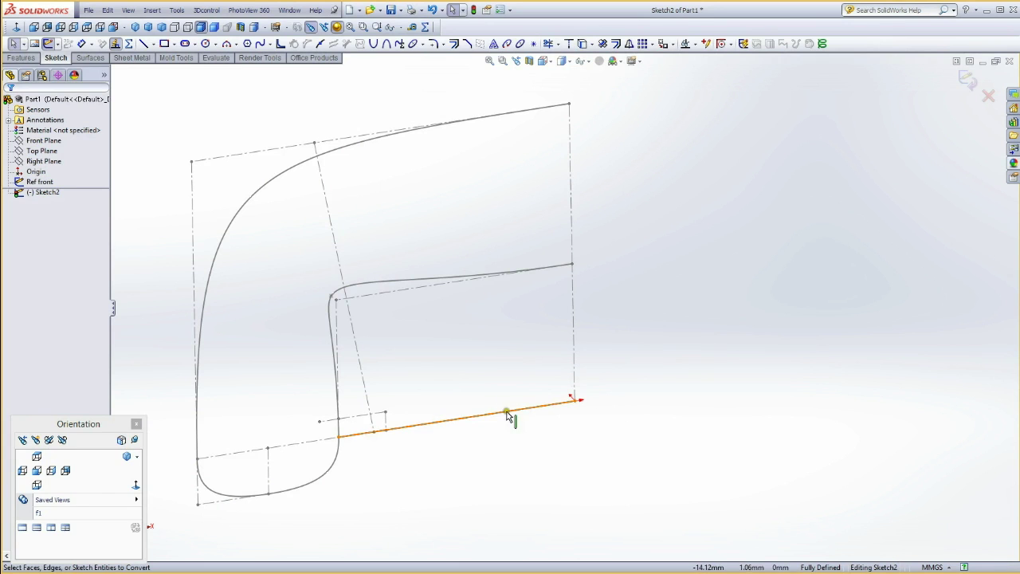
{"action": "left_click", "coordinate": [447, 421]}
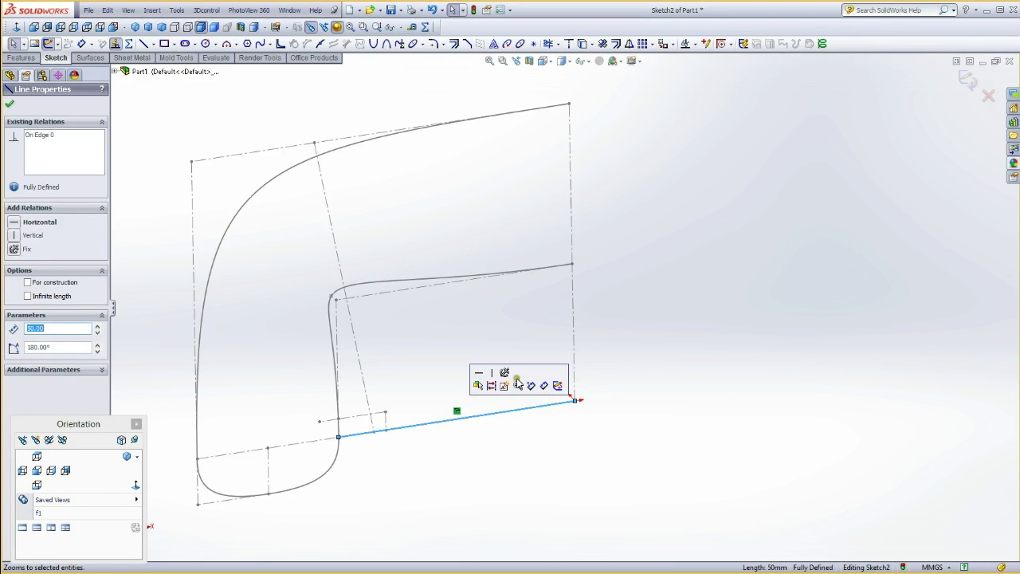
{"action": "left_click", "coordinate": [492, 389]}
{"action": "left_click_drag", "start_coordinate": [338, 444], "coordinate": [170, 471]}
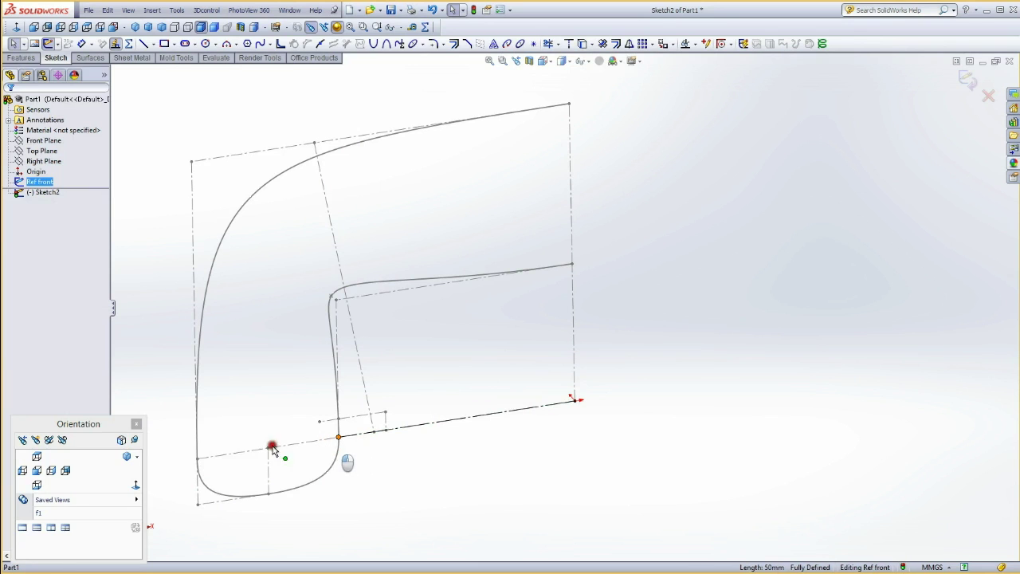
{"action": "left_click", "coordinate": [373, 471]}
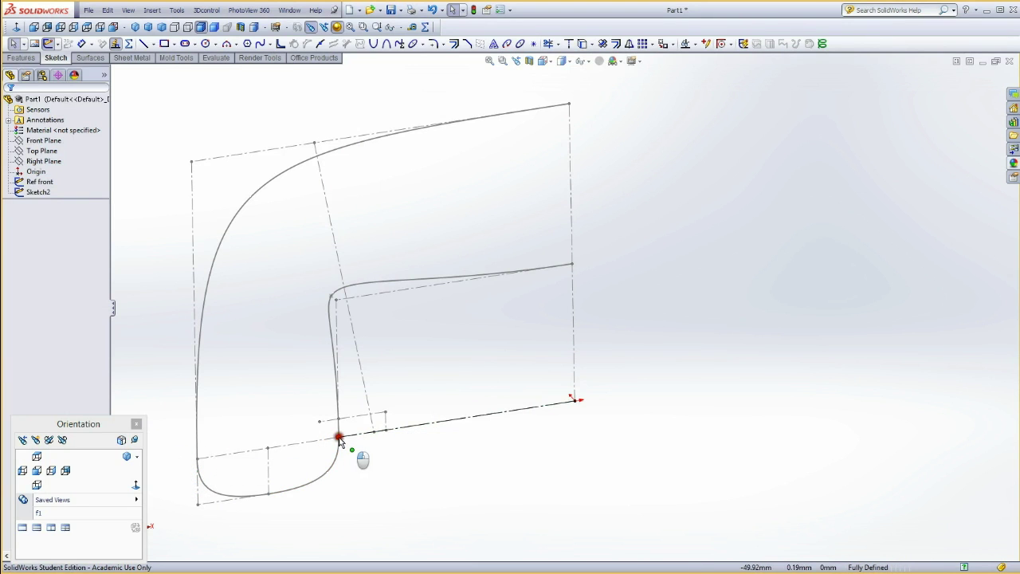
{"action": "left_click_drag", "start_coordinate": [338, 443], "coordinate": [162, 466]}
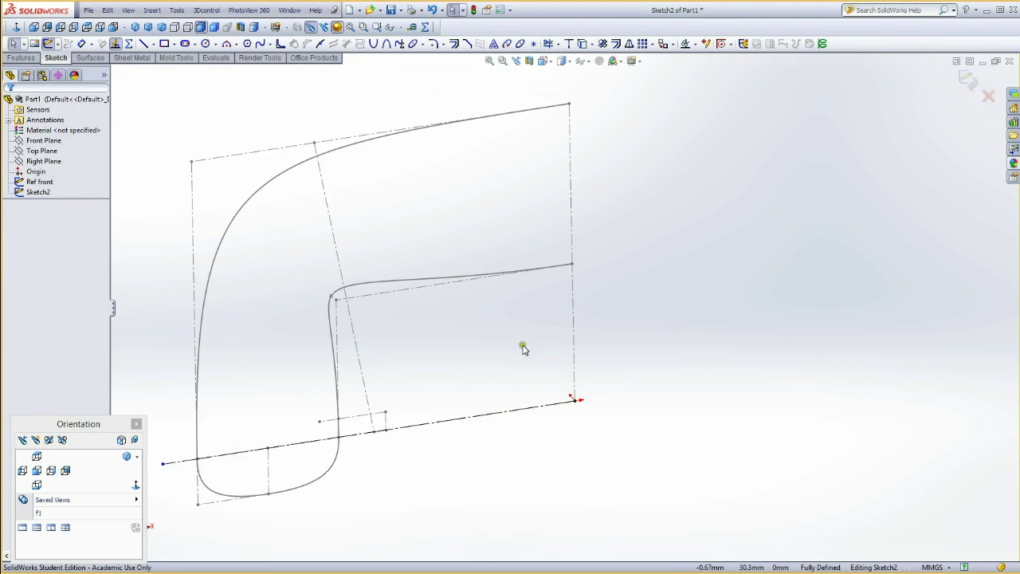
Draw a vertical construction line up from the right endpoint of the long line
{"action": "key", "text": "l"}
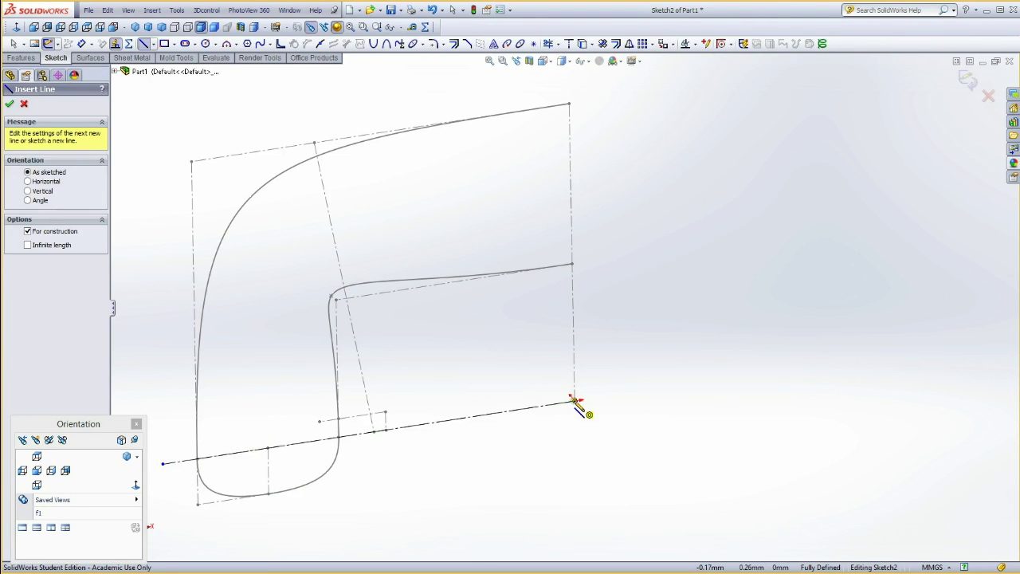
{"action": "left_click", "coordinate": [574, 399]}
{"action": "left_click", "coordinate": [509, 361]}
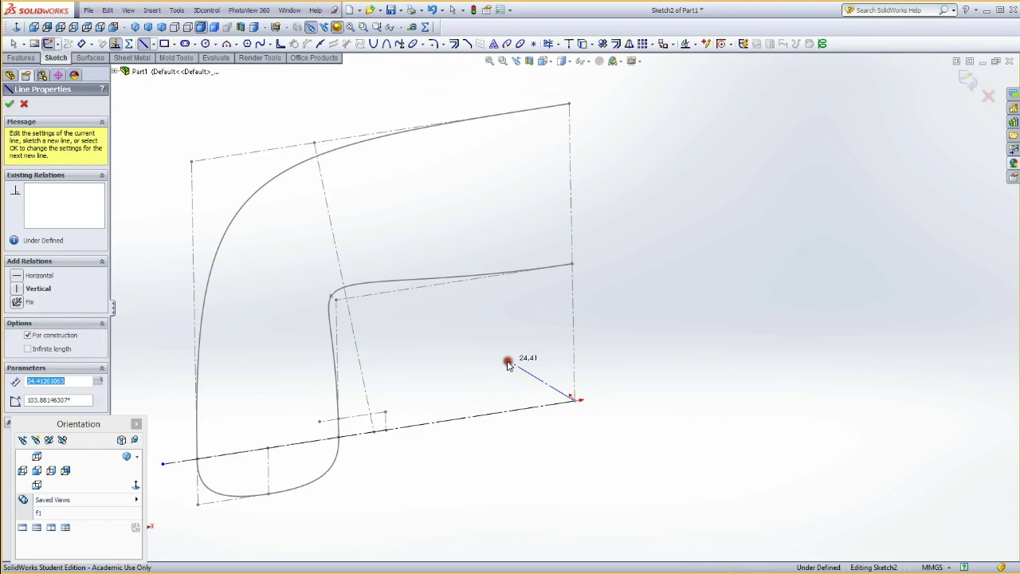
{"action": "left_click", "coordinate": [14, 288]}
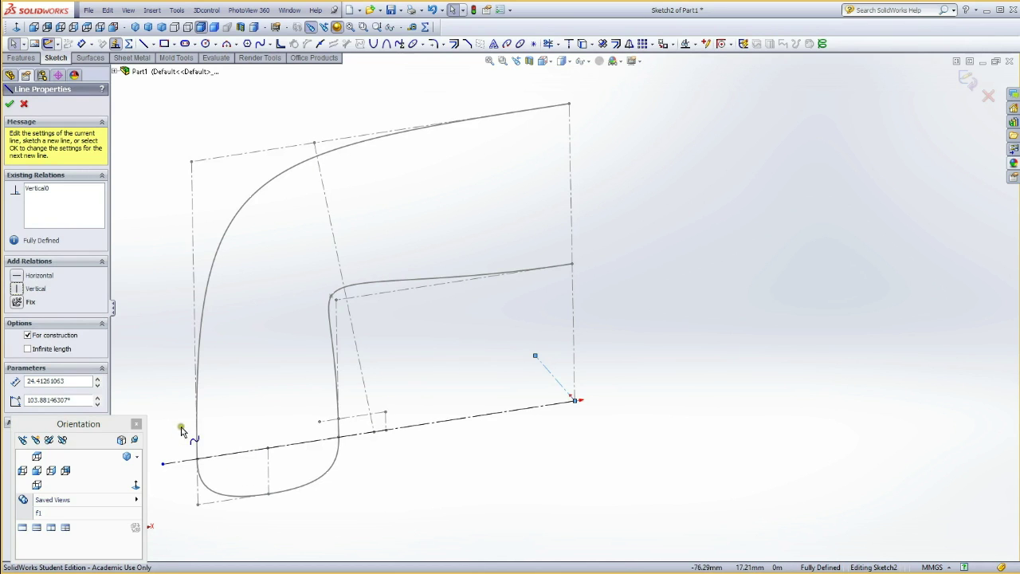
In Top view, sketch a three-sided construction box below the line's left end
{"action": "left_click", "coordinate": [37, 456]}
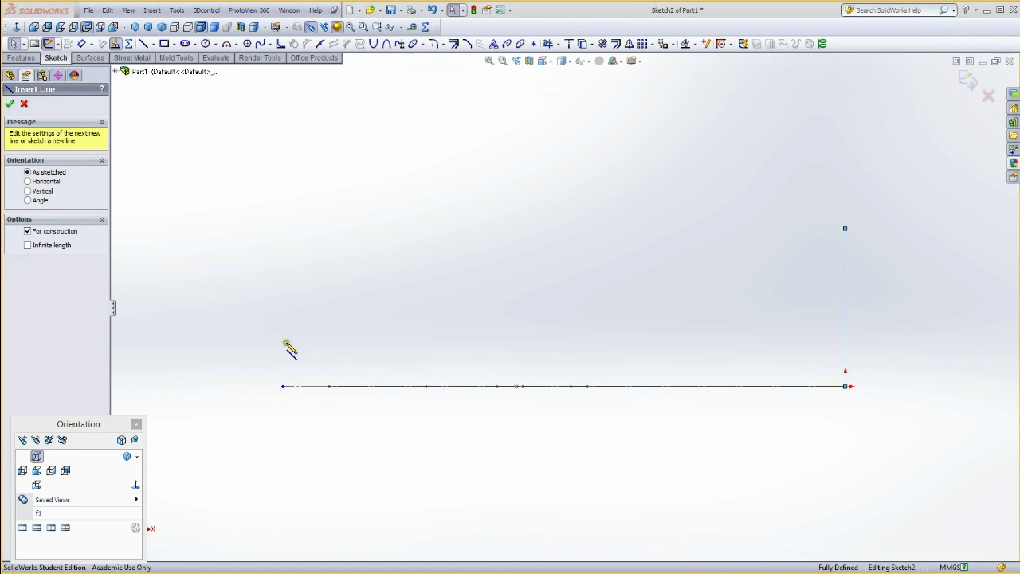
{"action": "key", "text": "l"}
{"action": "left_click", "coordinate": [283, 386]}
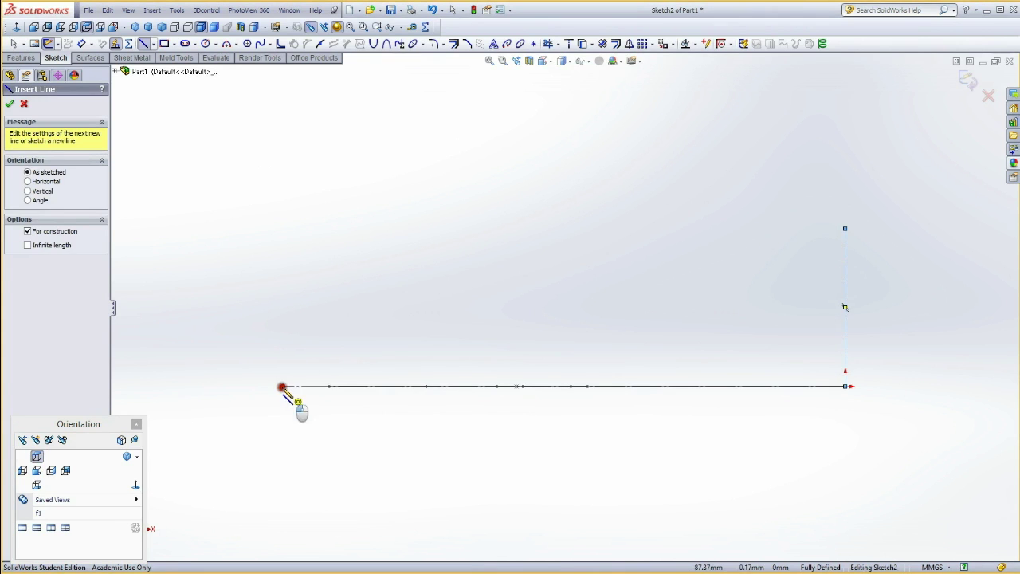
{"action": "left_click", "coordinate": [283, 460]}
{"action": "left_click", "coordinate": [283, 460]}
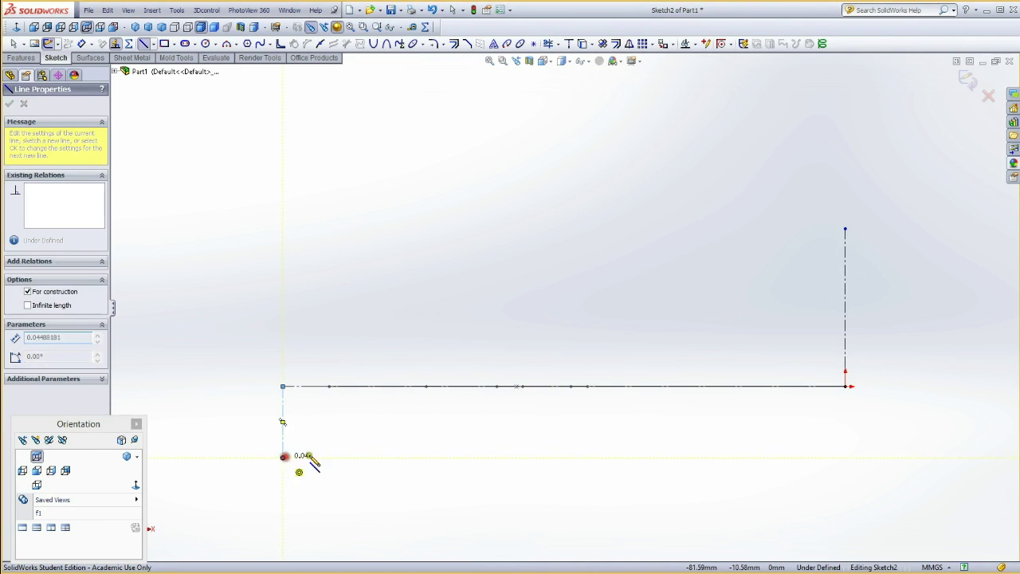
{"action": "left_click", "coordinate": [373, 459]}
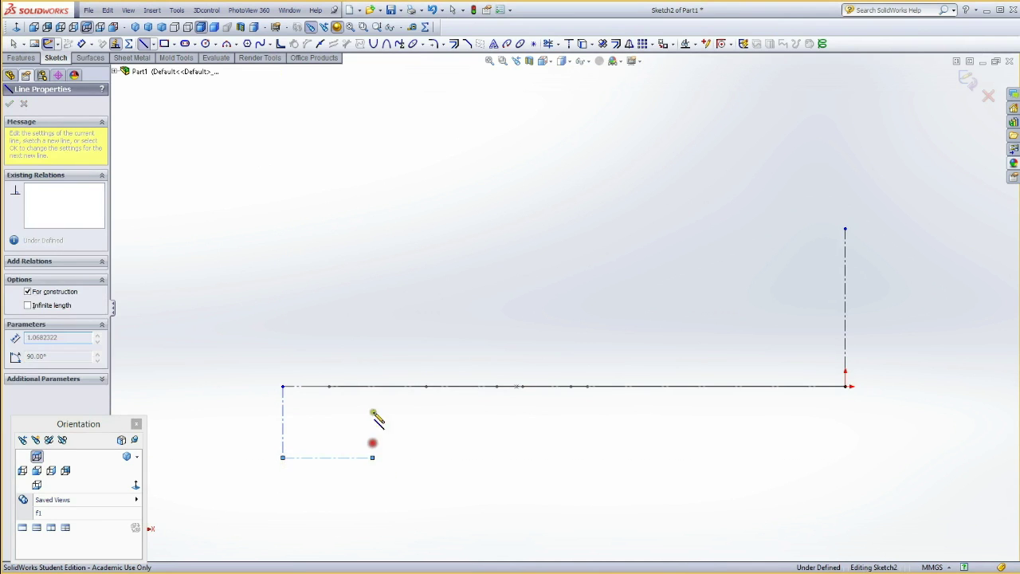
{"action": "left_click", "coordinate": [373, 386]}
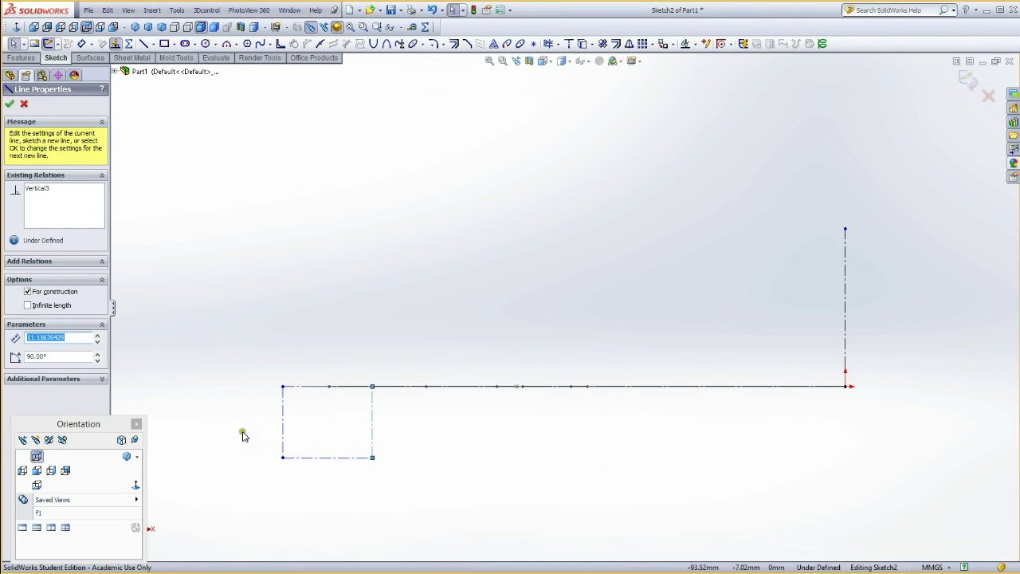
{"action": "key", "text": "Escape"}
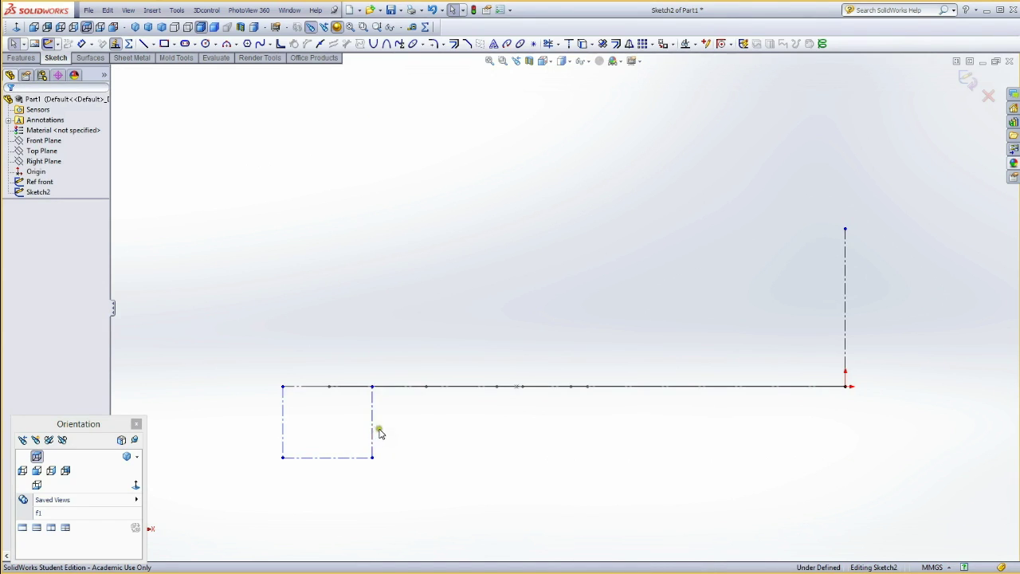
{"action": "key", "text": "d"}
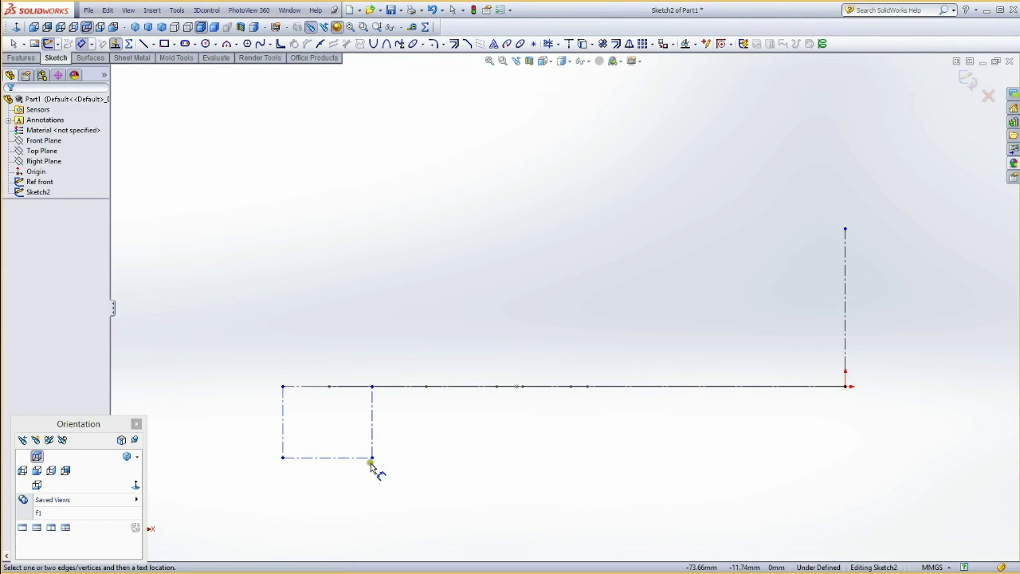
{"action": "left_click", "coordinate": [371, 459]}
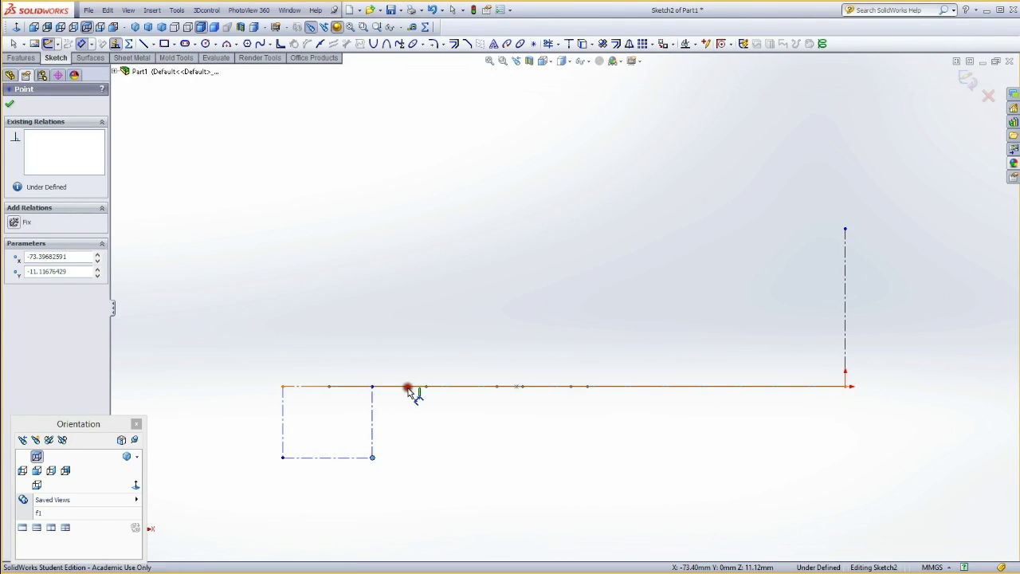
Dimension the construction box depth to 16 mm from the long line
{"action": "left_click", "coordinate": [410, 388]}
{"action": "left_click", "coordinate": [415, 356]}
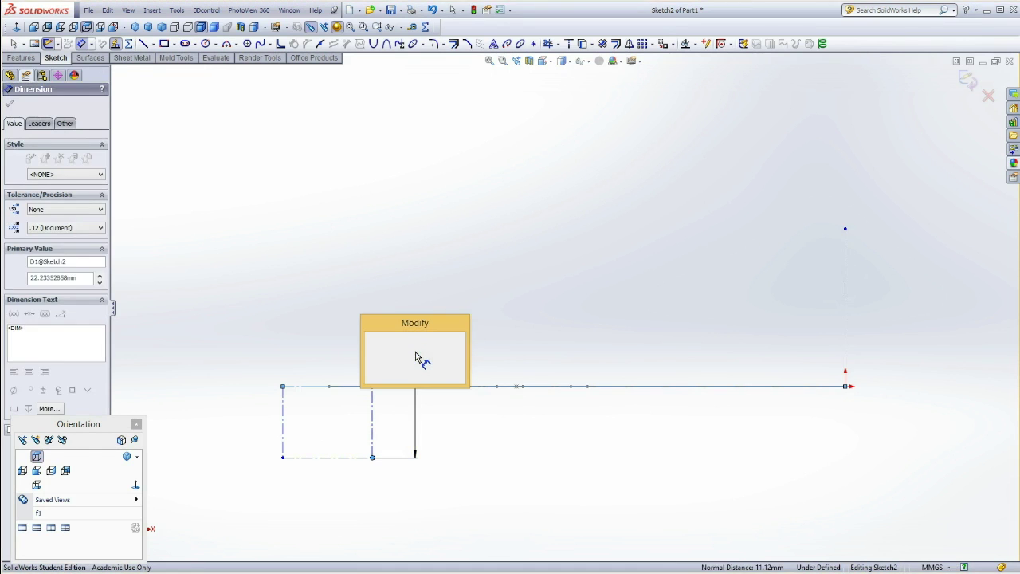
{"action": "type", "text": "16"}
{"action": "key", "text": "Return"}
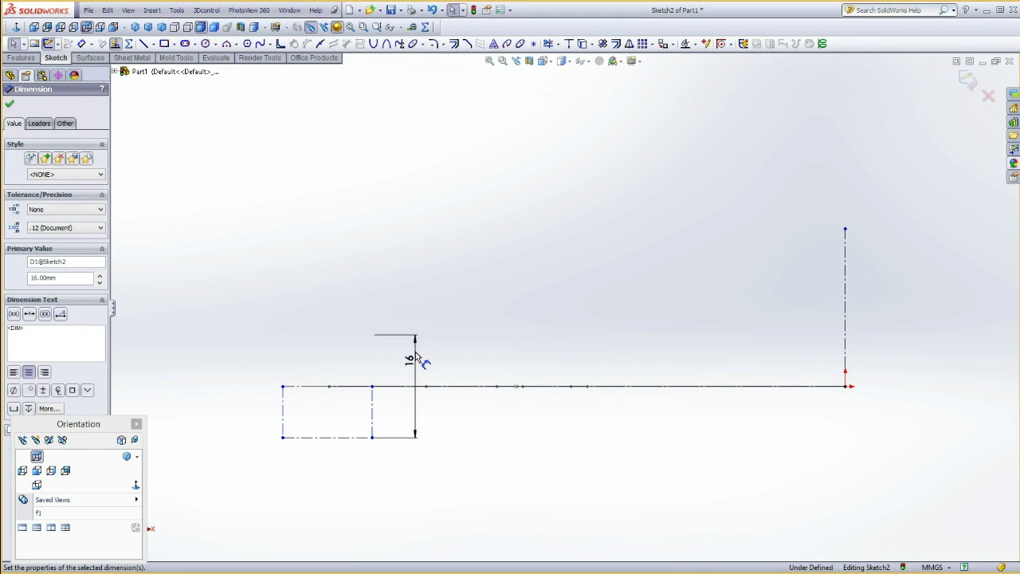
Make the box's left edge coincident with the Ref front curve's corner point
{"action": "mouse_move", "coordinate": [315, 476]}
{"action": "middle_mouse_down"}
{"action": "mouse_move", "coordinate": [330, 483]}
{"action": "mouse_move", "coordinate": [335, 412]}
{"action": "mouse_move", "coordinate": [356, 426]}
{"action": "mouse_move", "coordinate": [296, 412]}
{"action": "mouse_move", "coordinate": [325, 401]}
{"action": "middle_mouse_up"}
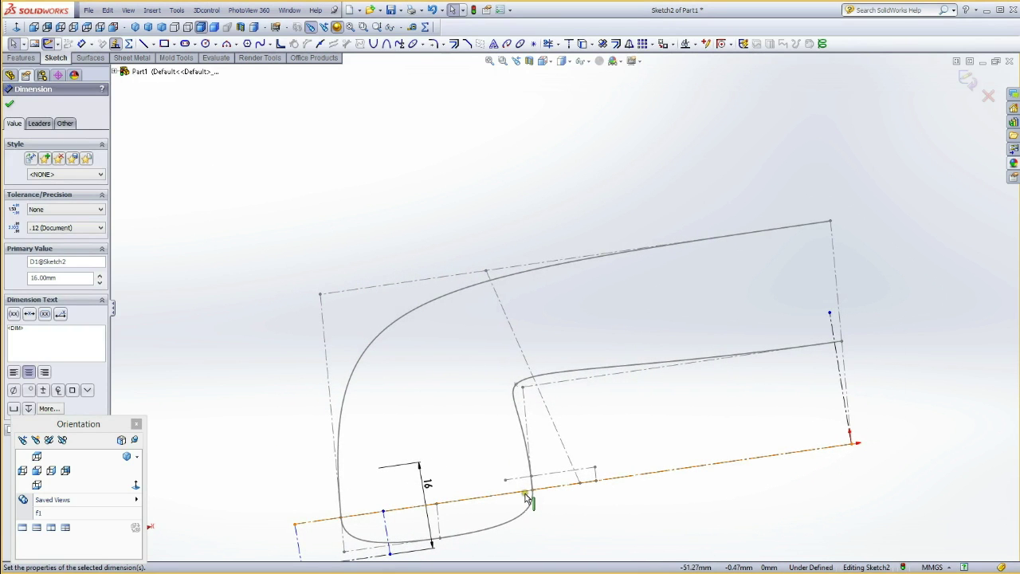
{"action": "mouse_move", "coordinate": [526, 498]}
{"action": "middle_mouse_down", "text": "ctrl"}
{"action": "mouse_move", "coordinate": [528, 434]}
{"action": "mouse_move", "coordinate": [548, 381]}
{"action": "middle_mouse_up", "text": "ctrl"}
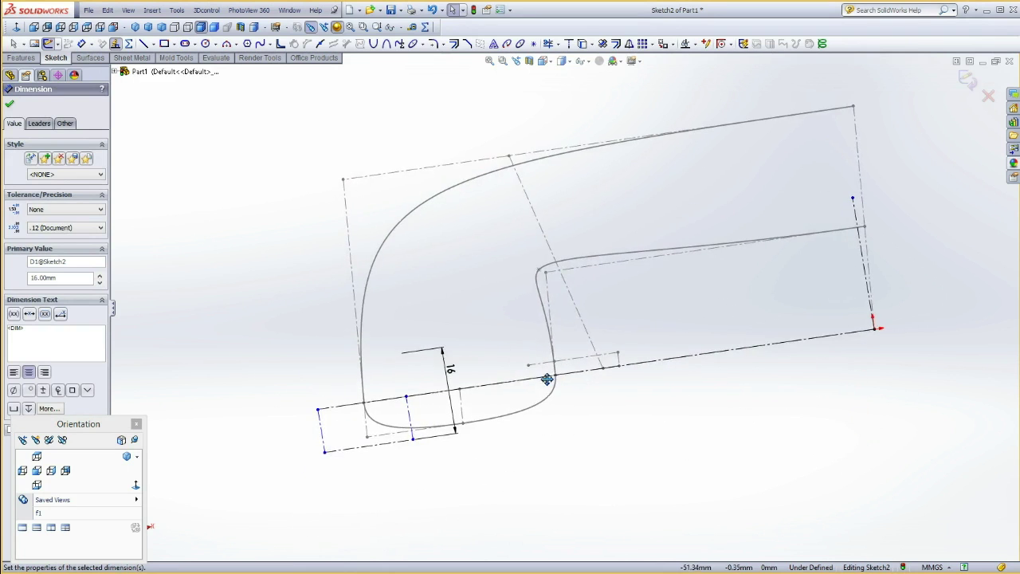
{"action": "left_click", "coordinate": [320, 426]}
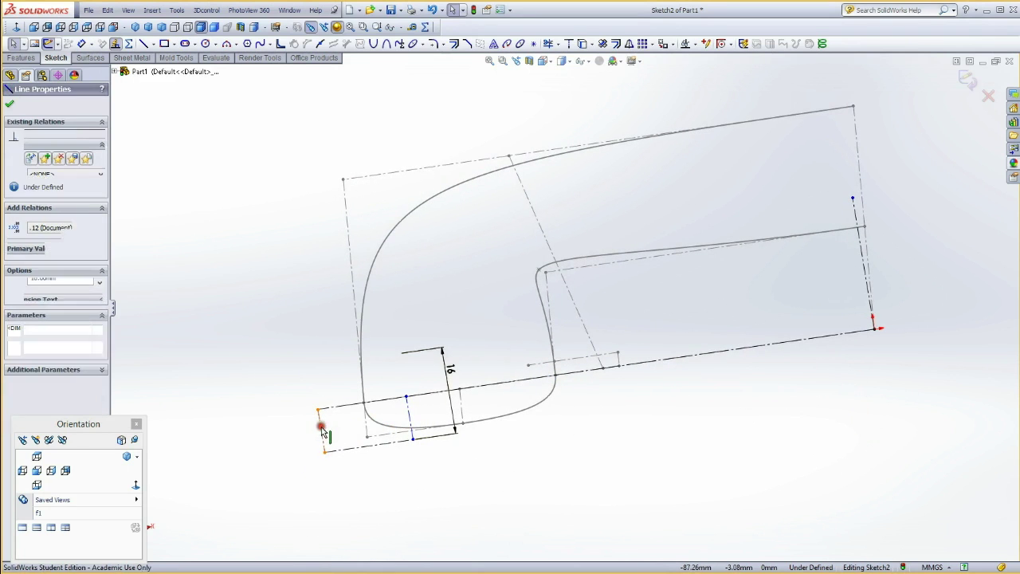
{"action": "left_click", "coordinate": [363, 403], "text": "ctrl"}
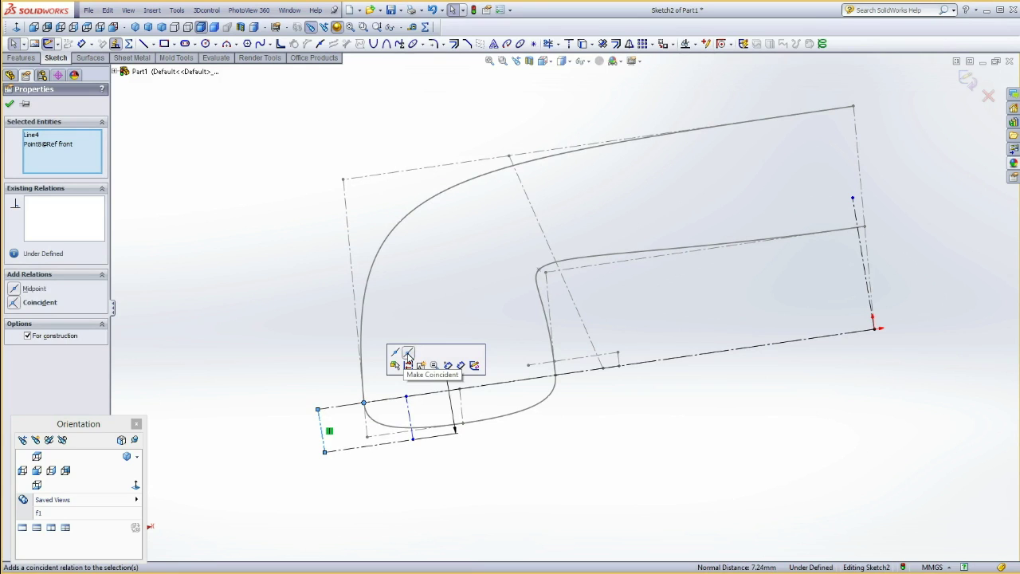
{"action": "left_click", "coordinate": [408, 355]}
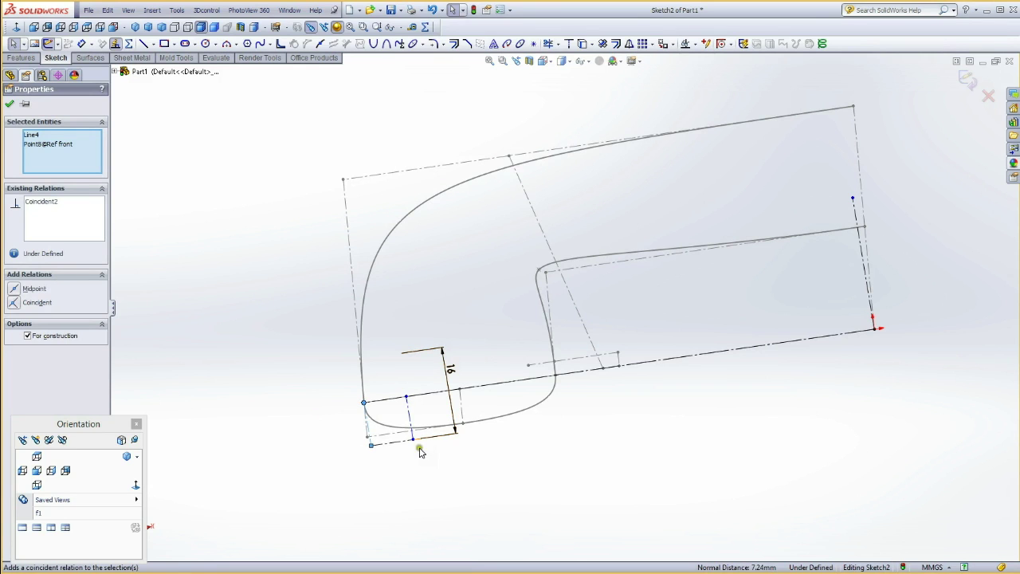
Widen the rectangle, tie its line to the profile point, and reposition the 16 dimension
{"action": "left_click_drag", "start_coordinate": [410, 416], "coordinate": [496, 407]}
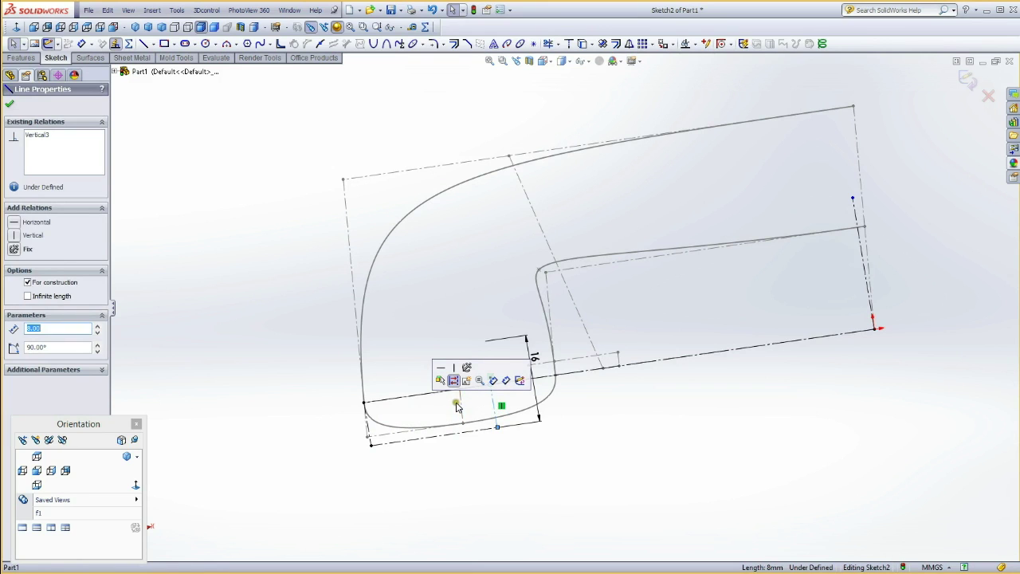
{"action": "left_click", "coordinate": [460, 390], "text": "ctrl"}
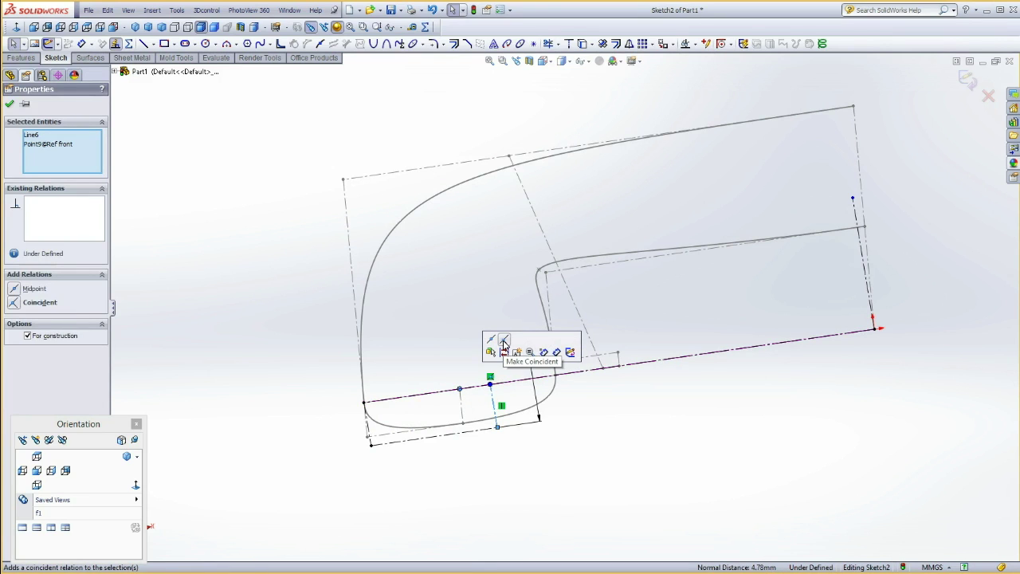
{"action": "left_click", "coordinate": [504, 344]}
{"action": "left_click", "coordinate": [393, 365]}
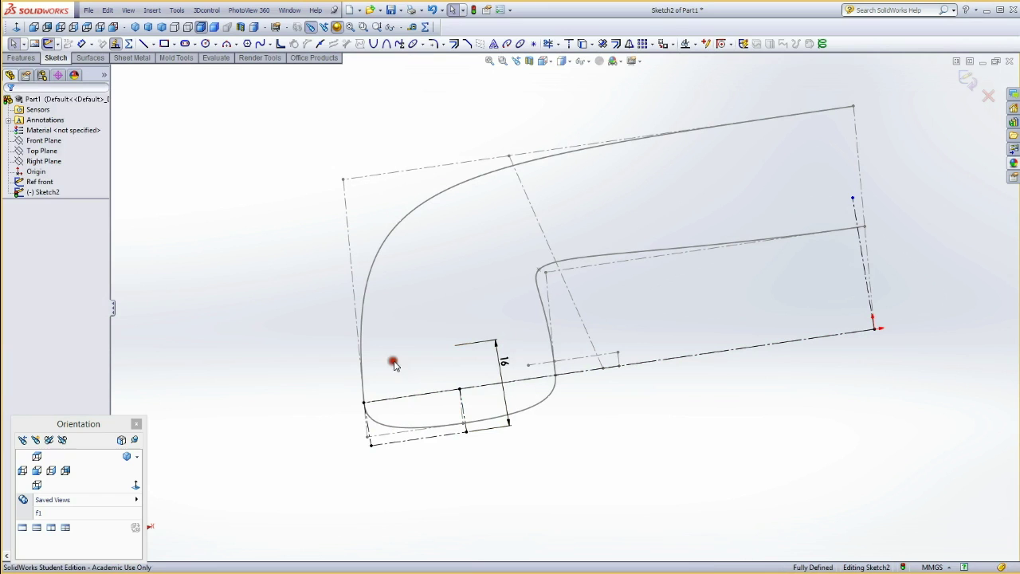
{"action": "mouse_move", "coordinate": [505, 381]}
{"action": "left_mouse_down"}
{"action": "mouse_move", "coordinate": [520, 382]}
{"action": "mouse_move", "coordinate": [512, 375]}
{"action": "left_mouse_up"}
{"action": "left_click", "coordinate": [271, 420]}
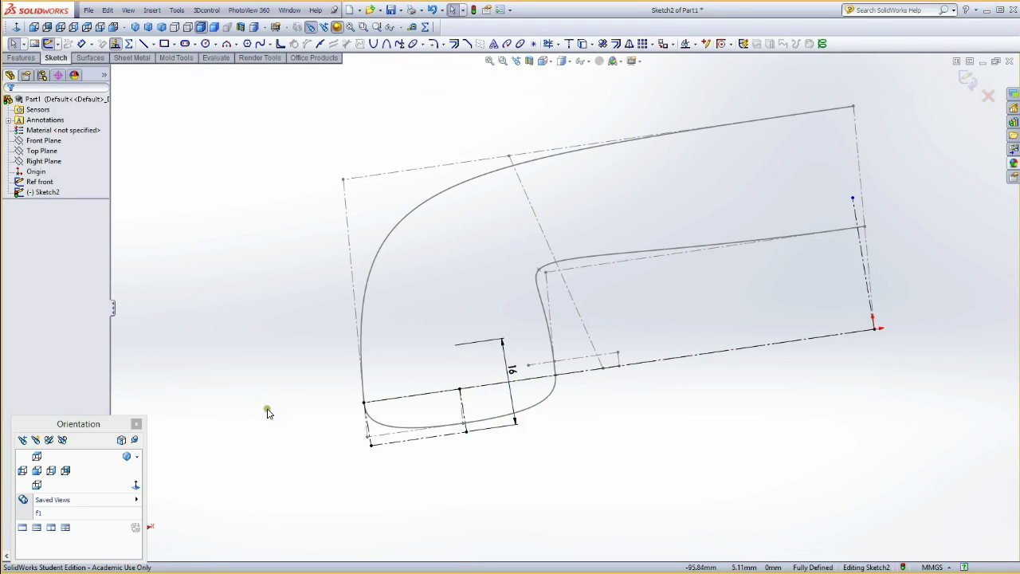
{"action": "left_click", "coordinate": [55, 186]}
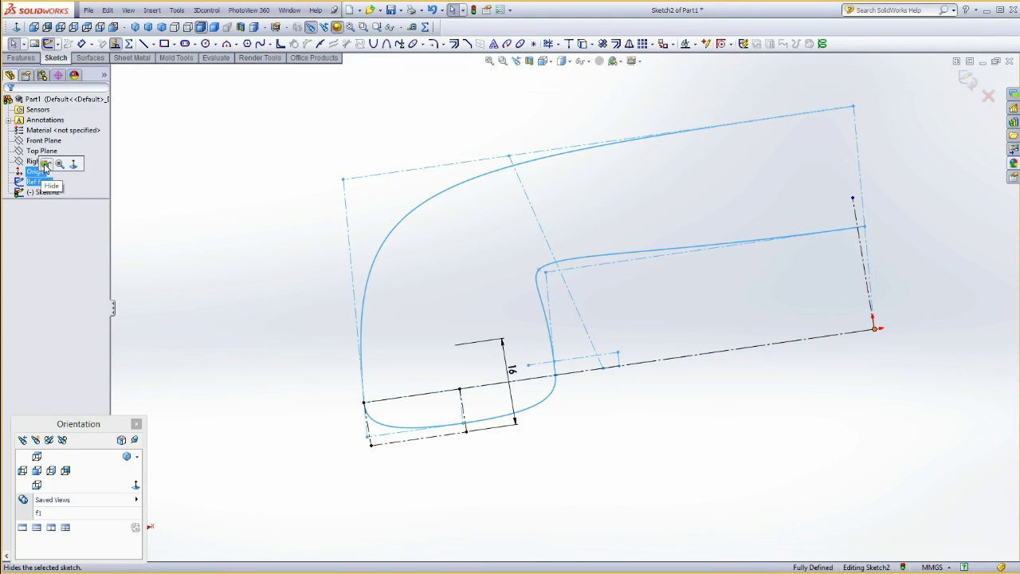
Hide Ref front and draw a spline from the rectangle's top-left to bottom-right corner
{"action": "left_click", "coordinate": [48, 165]}
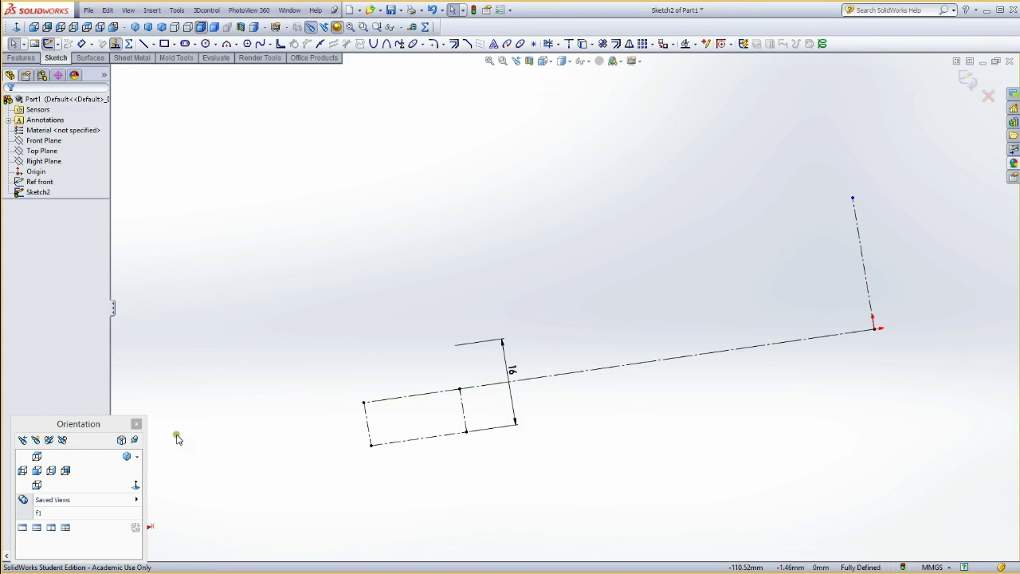
{"action": "left_click", "coordinate": [36, 457]}
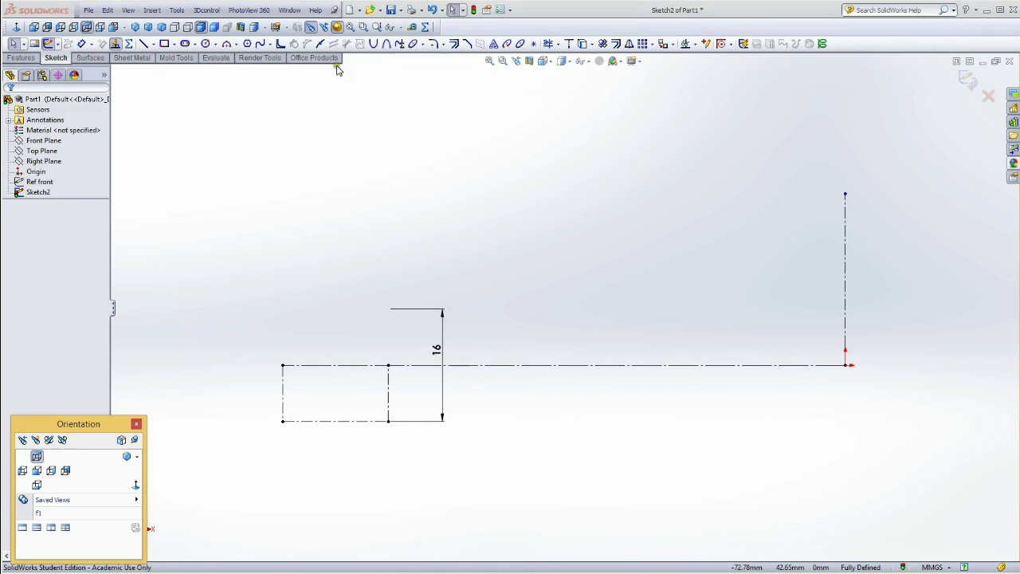
{"action": "left_click", "coordinate": [261, 44]}
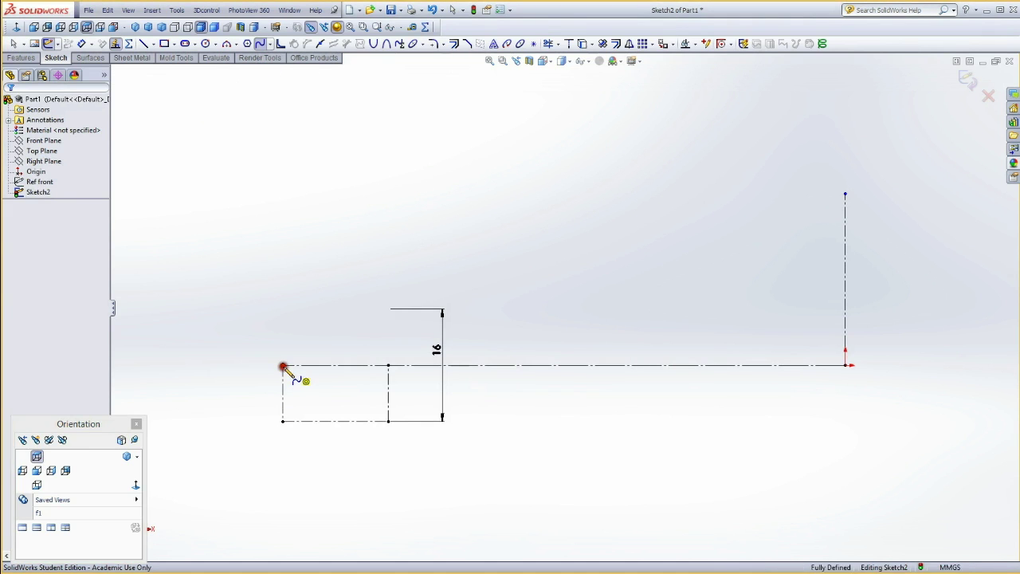
{"action": "left_click", "coordinate": [283, 366]}
{"action": "left_click", "coordinate": [389, 420]}
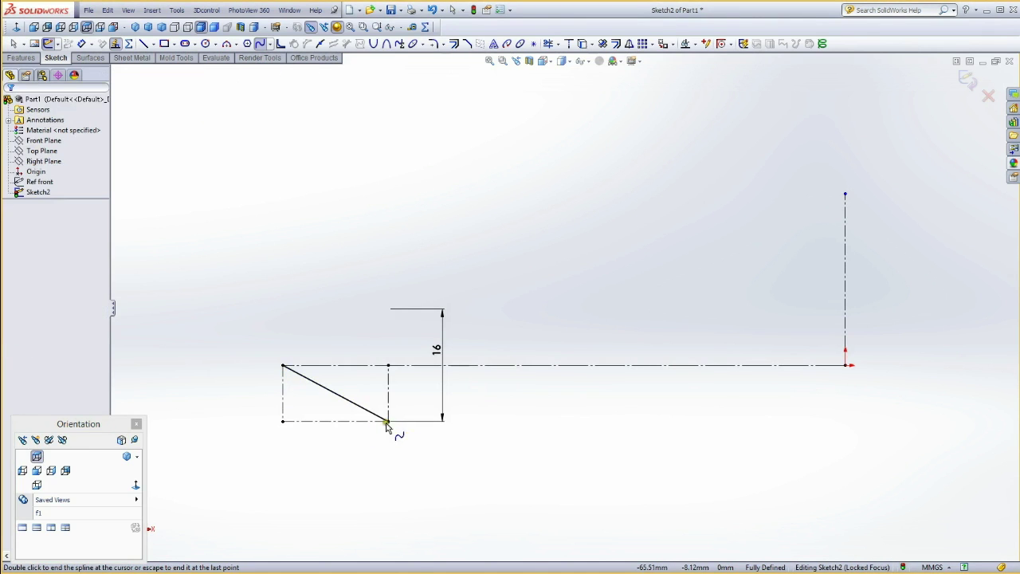
{"action": "key", "text": "Escape"}
Make the spline tangent to the rectangle's left and bottom edges
{"action": "left_click", "coordinate": [346, 402]}
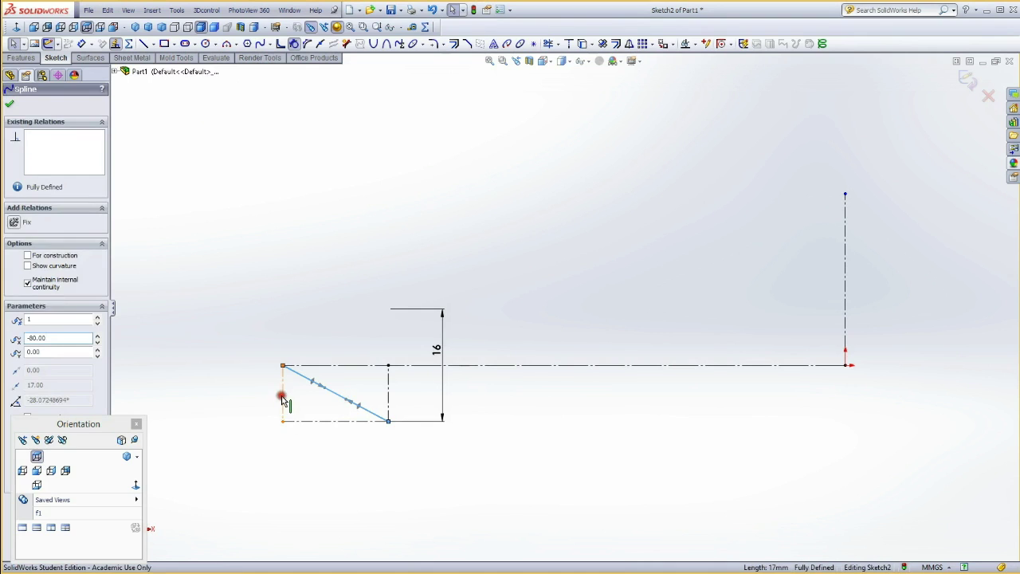
{"action": "left_click", "coordinate": [283, 396], "text": "ctrl"}
{"action": "left_click", "coordinate": [323, 349]}
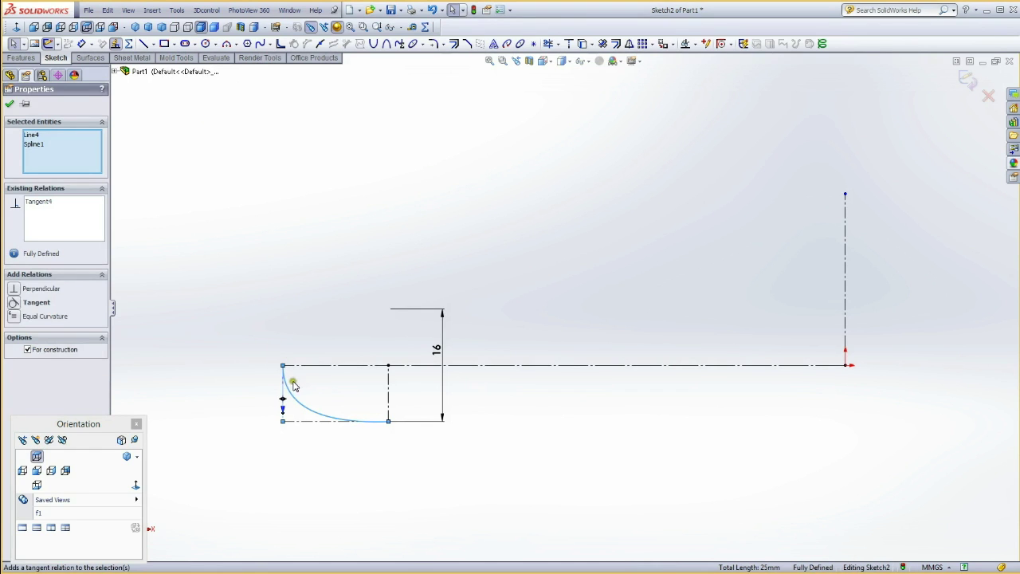
{"action": "left_click", "coordinate": [319, 422]}
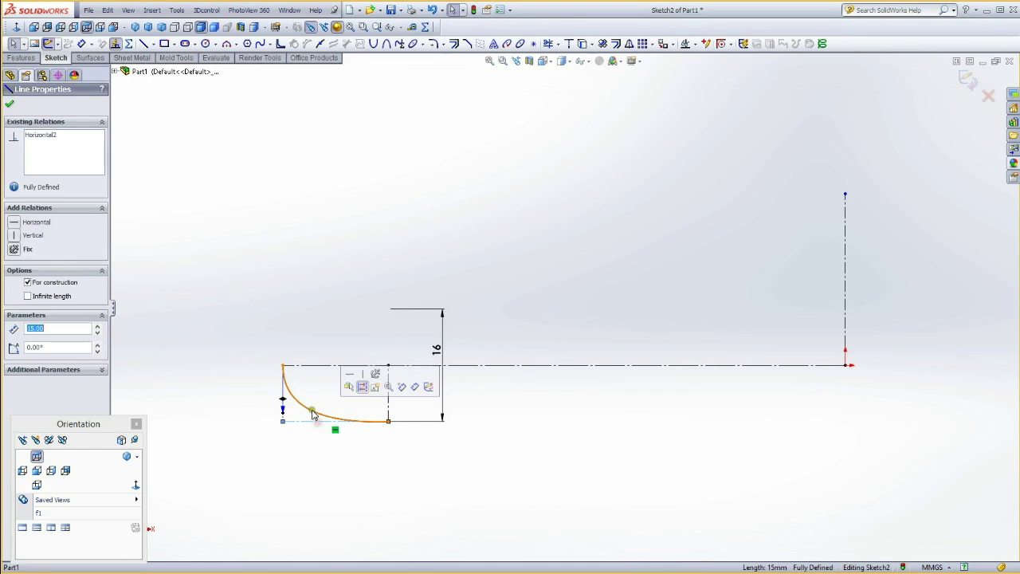
{"action": "left_click", "coordinate": [313, 412], "text": "ctrl"}
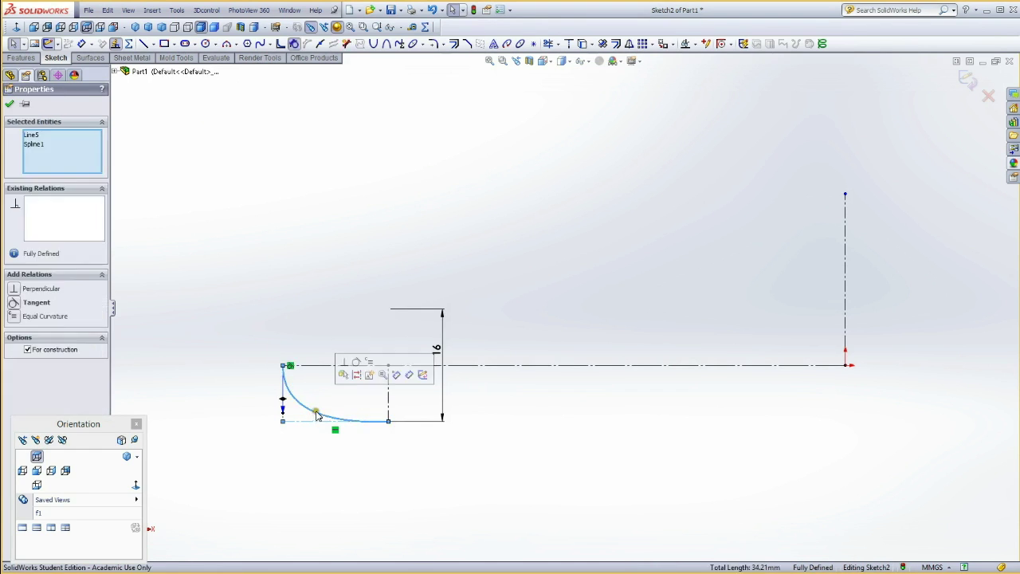
{"action": "left_click", "coordinate": [356, 364]}
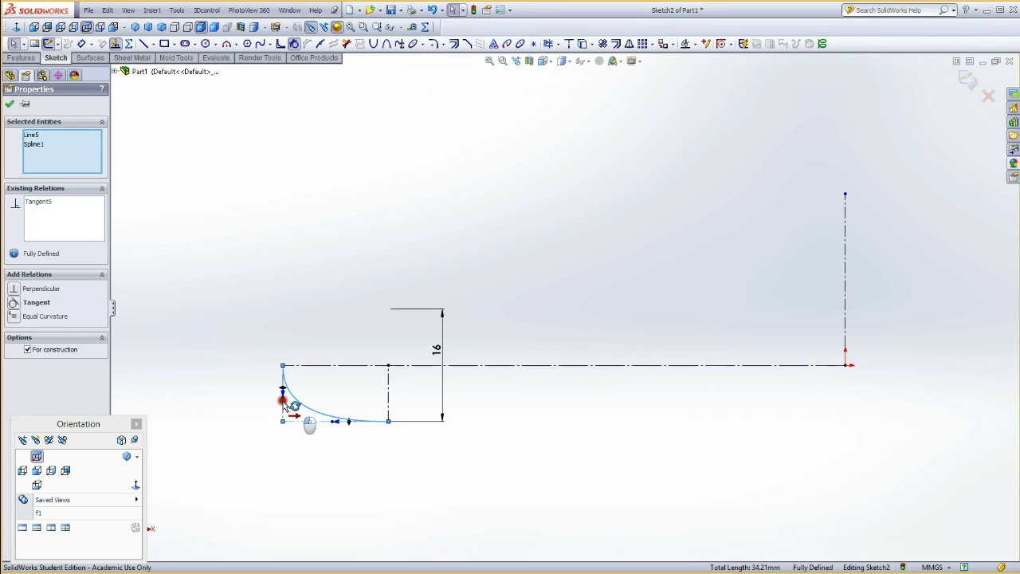
{"action": "left_click", "coordinate": [284, 405]}
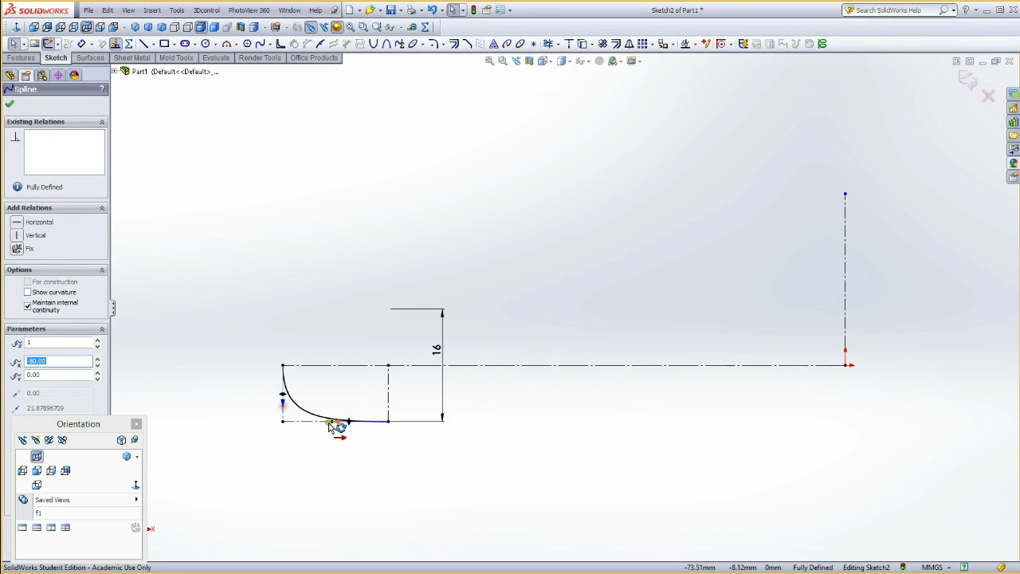
{"action": "left_click", "coordinate": [329, 421]}
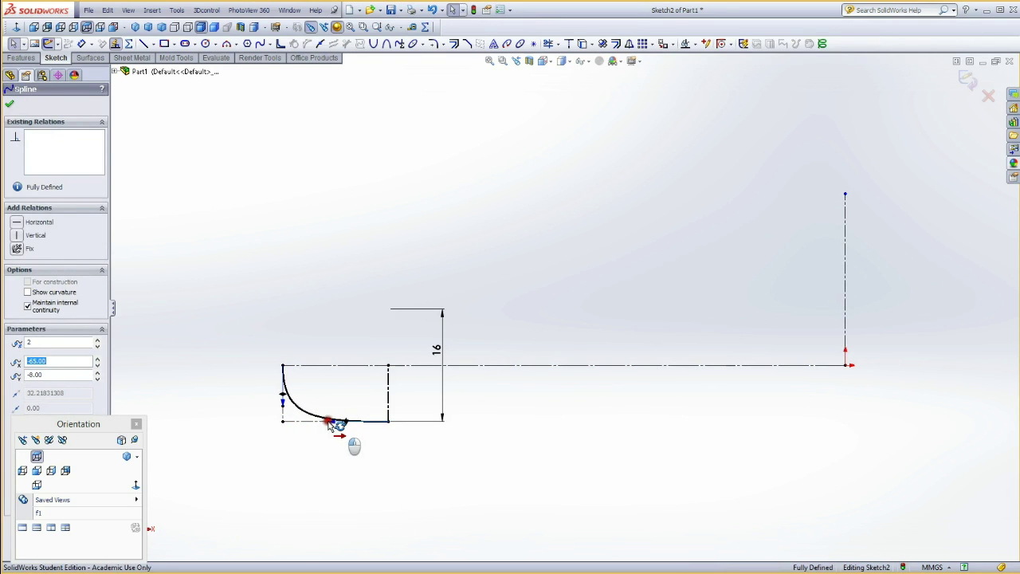
{"action": "left_click", "coordinate": [323, 328]}
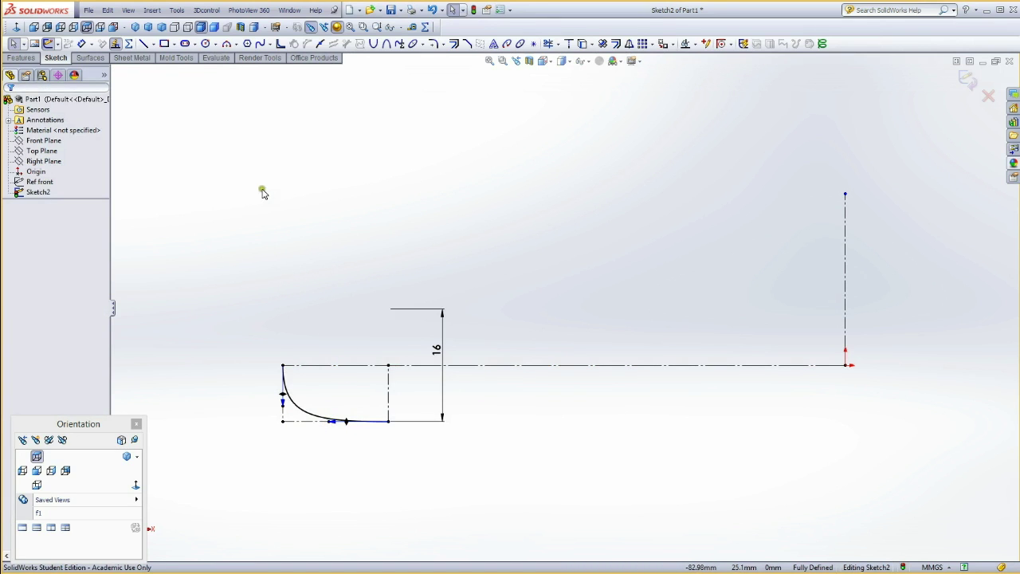
Exit Sketch2 and begin renaming it
{"action": "left_click", "coordinate": [47, 45]}
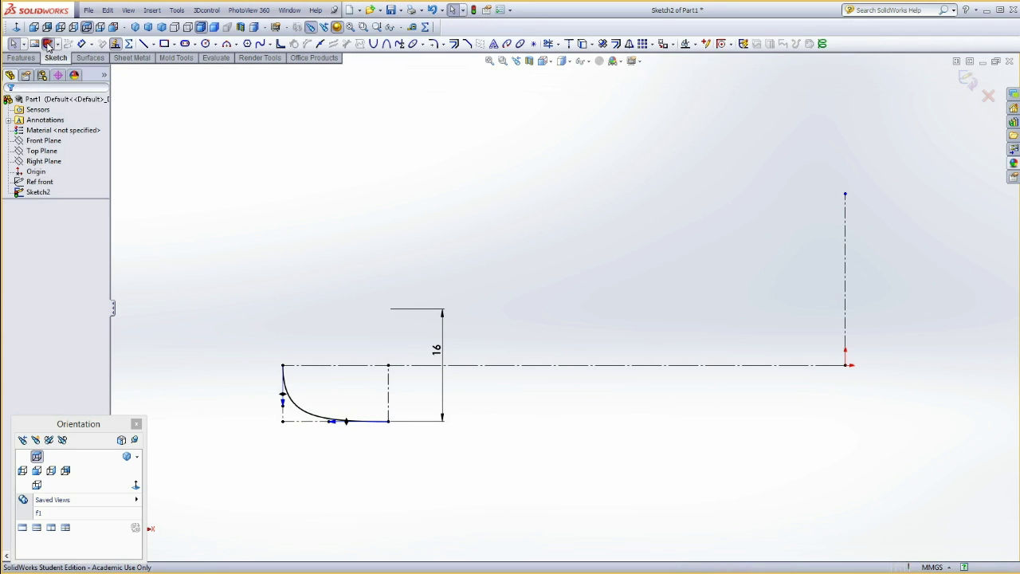
{"action": "left_click", "coordinate": [39, 196]}
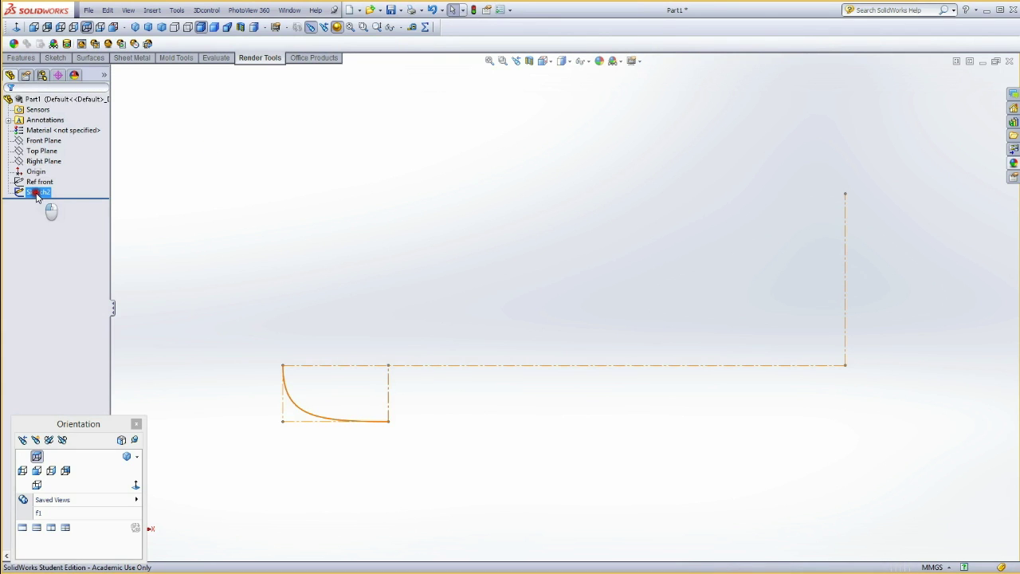
{"action": "left_click", "coordinate": [35, 196]}
{"action": "type", "text": "Ref top"}
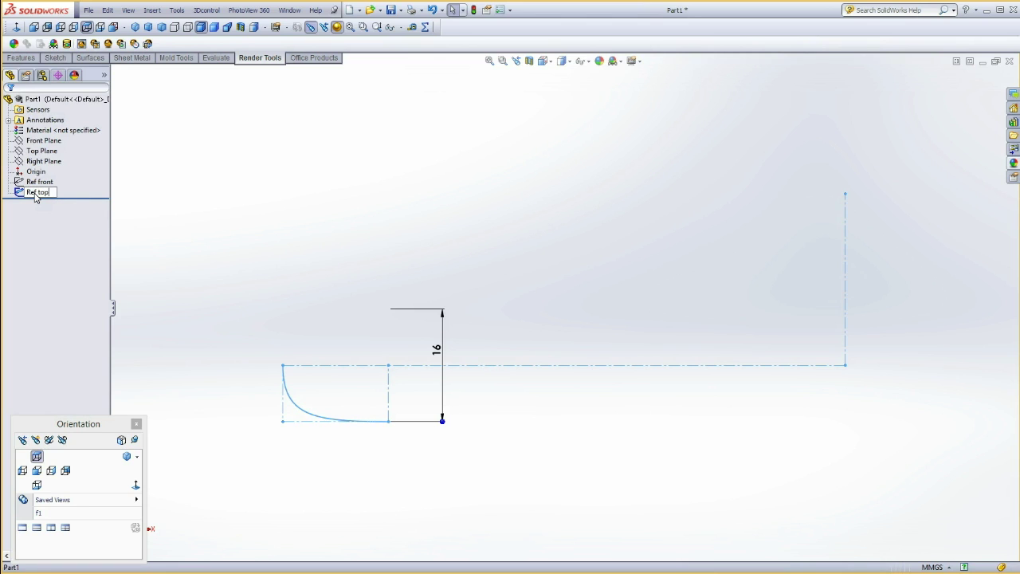
Name the sketch Ref top and select the Right Plane
{"action": "left_click", "coordinate": [263, 220]}
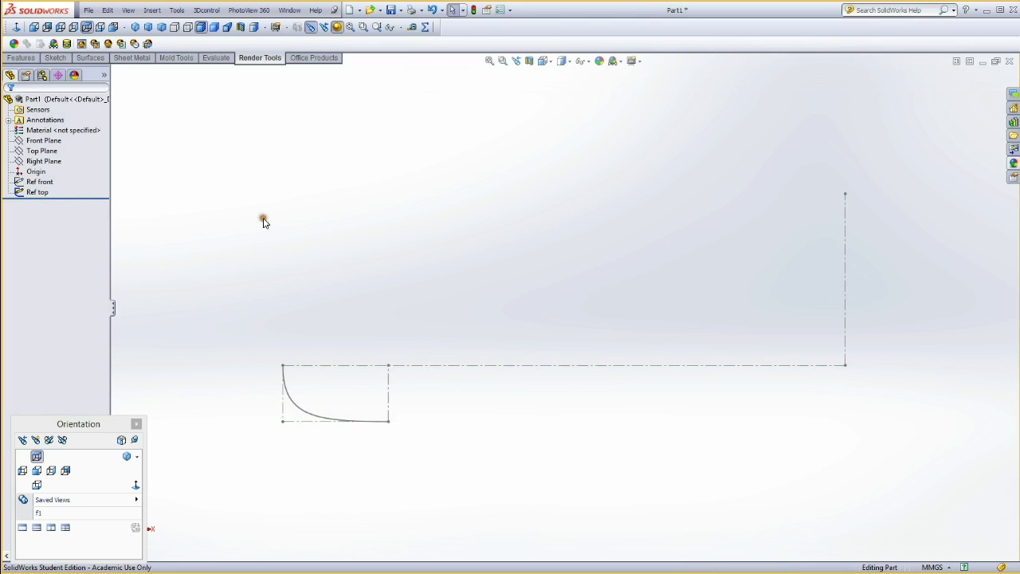
{"action": "left_click", "coordinate": [50, 161]}
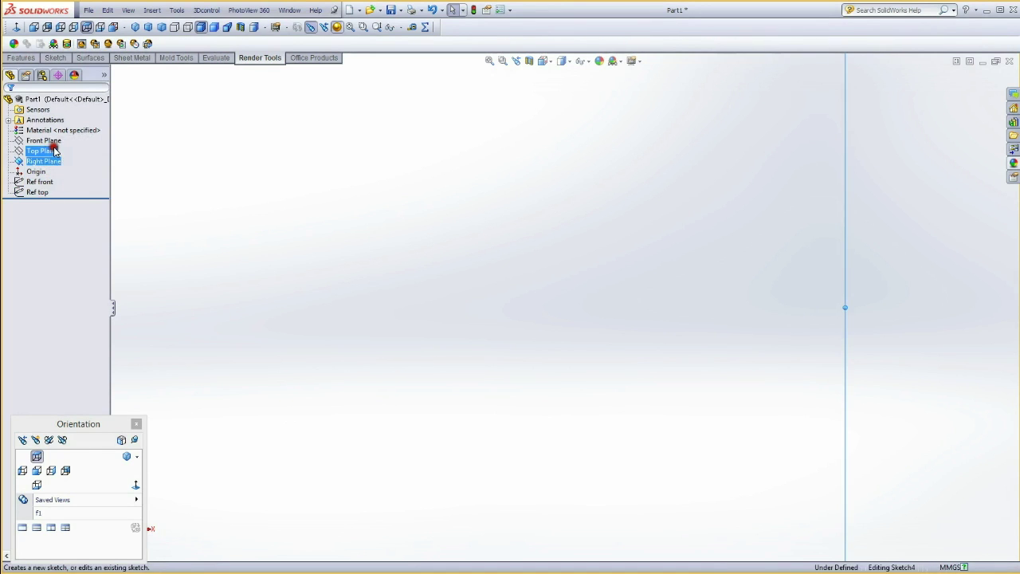
On the Right Plane, draw a vertical centerline from the origin topped by a construction box
{"action": "left_click", "coordinate": [54, 145]}
{"action": "left_click", "coordinate": [53, 471]}
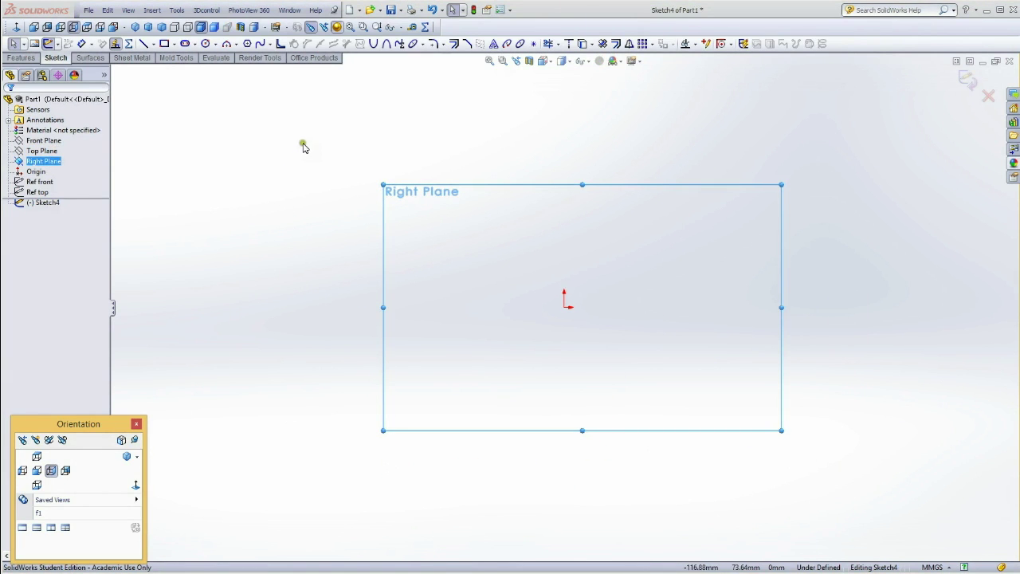
{"action": "left_click", "coordinate": [371, 125]}
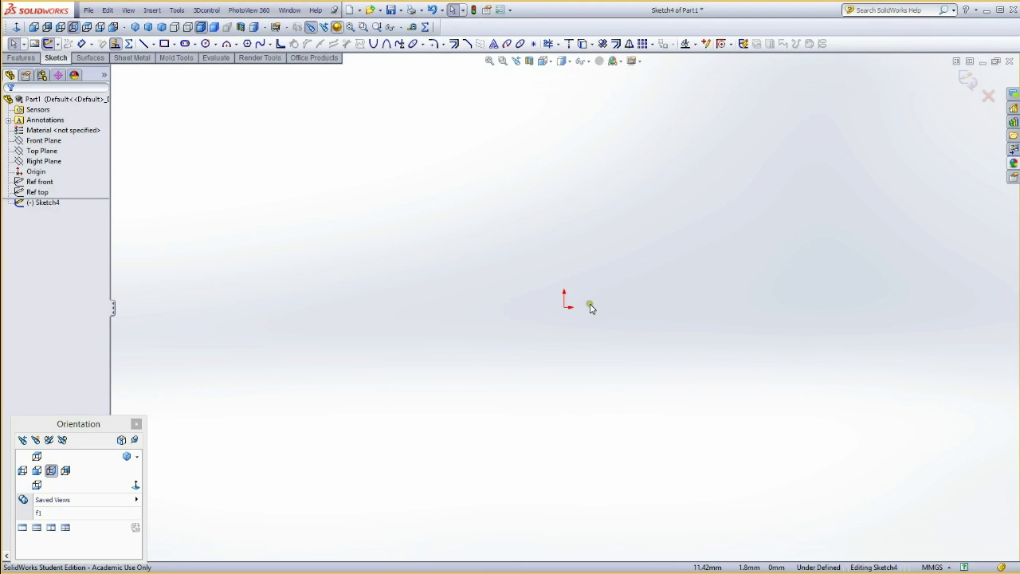
{"action": "right_click_drag", "start_coordinate": [590, 305], "coordinate": [553, 333]}
{"action": "left_click", "coordinate": [565, 305]}
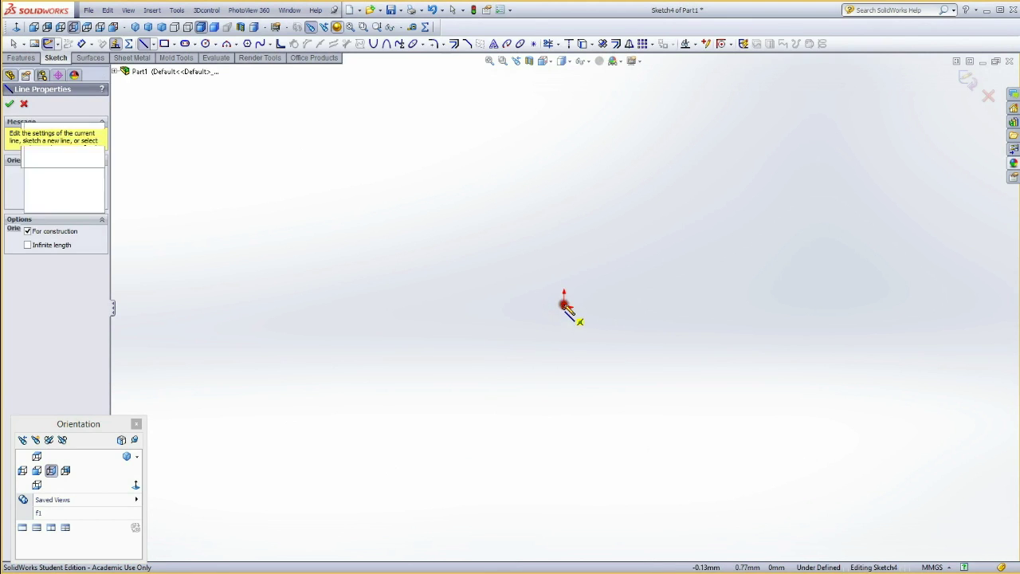
{"action": "left_click", "coordinate": [563, 97]}
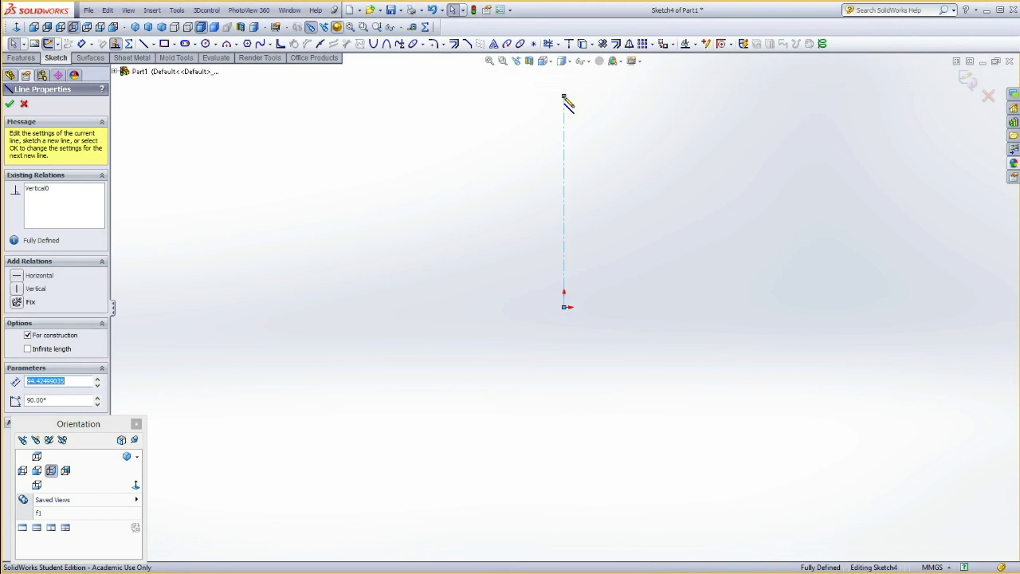
{"action": "left_click", "coordinate": [515, 96]}
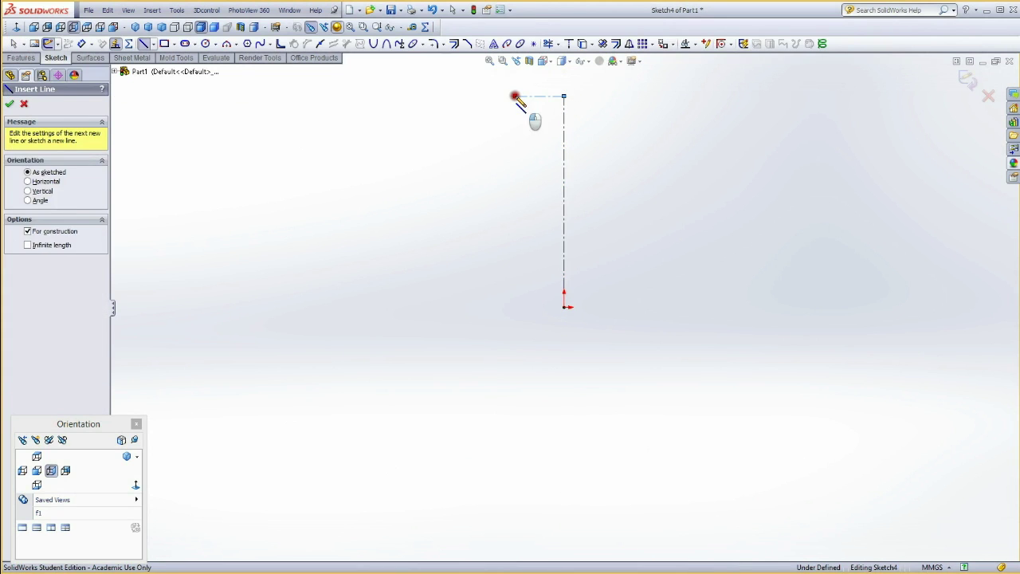
{"action": "double_click", "coordinate": [515, 152]}
{"action": "left_click", "coordinate": [515, 151]}
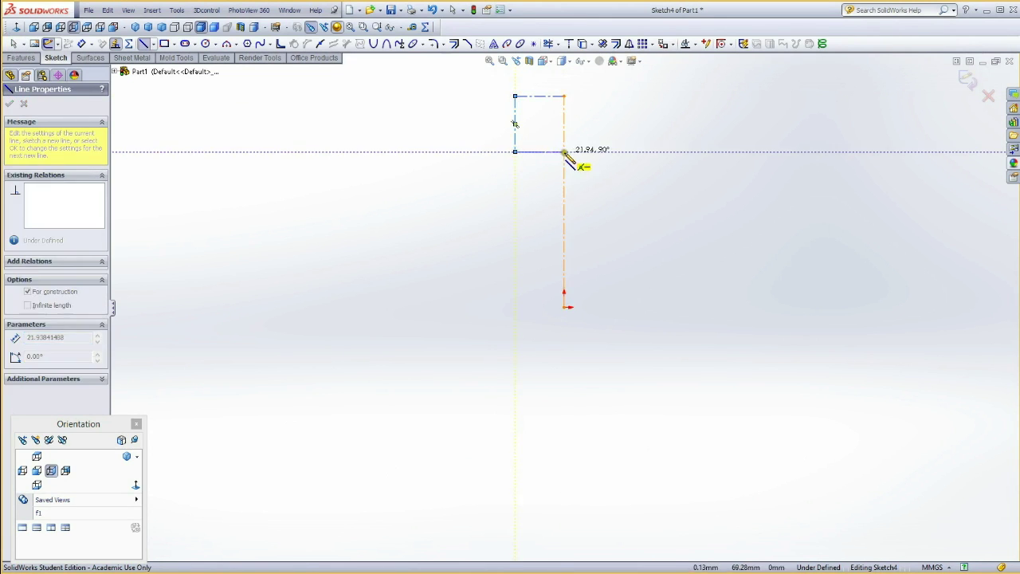
{"action": "left_click", "coordinate": [564, 152]}
{"action": "key", "text": "Escape"}
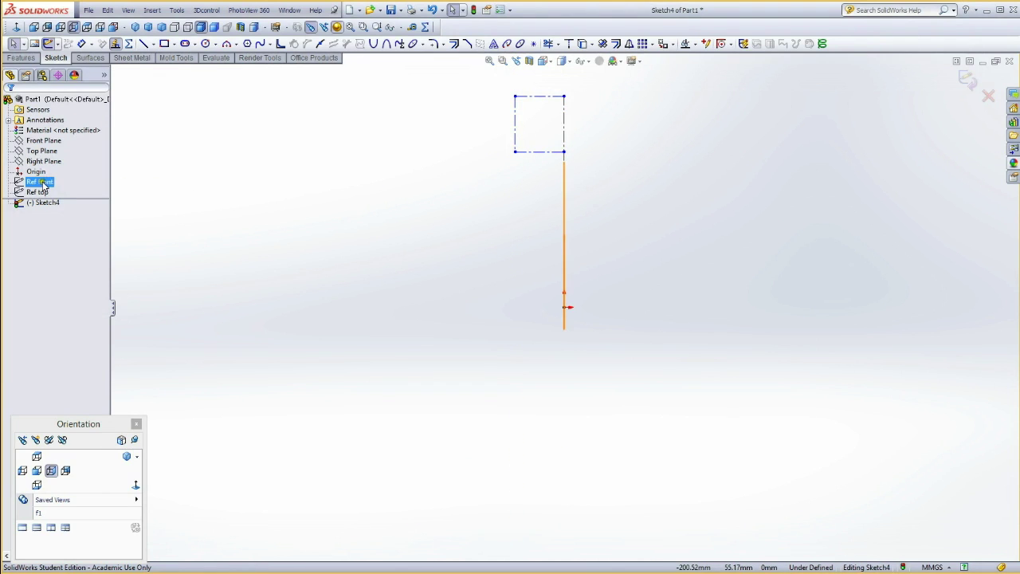
Show the Ref front sketch and orbit to view both sketches in 3D
{"action": "left_click", "coordinate": [42, 184]}
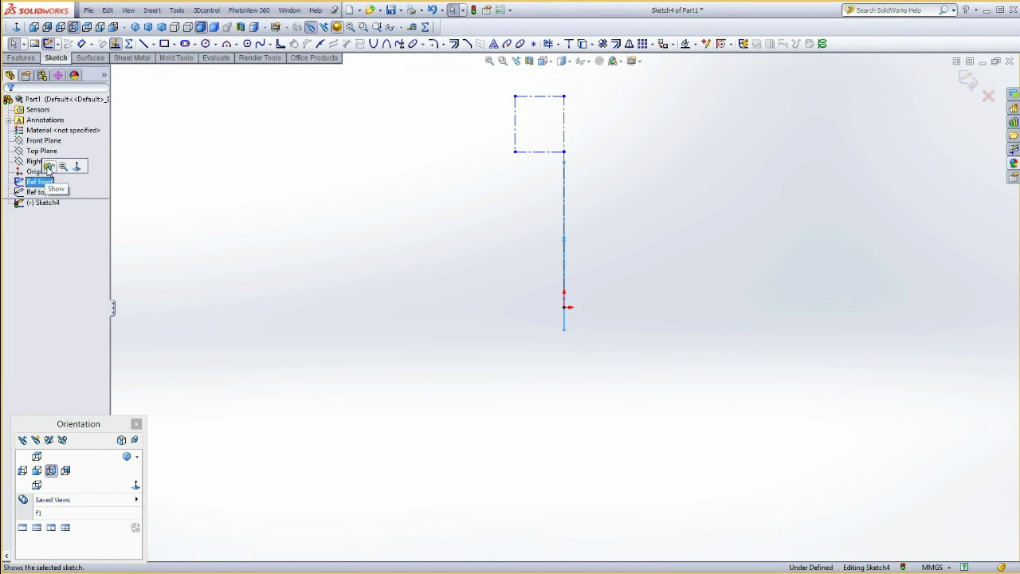
{"action": "left_click", "coordinate": [49, 167]}
{"action": "middle_click_drag", "start_coordinate": [228, 221], "coordinate": [255, 249]}
{"action": "key", "text": "Escape"}
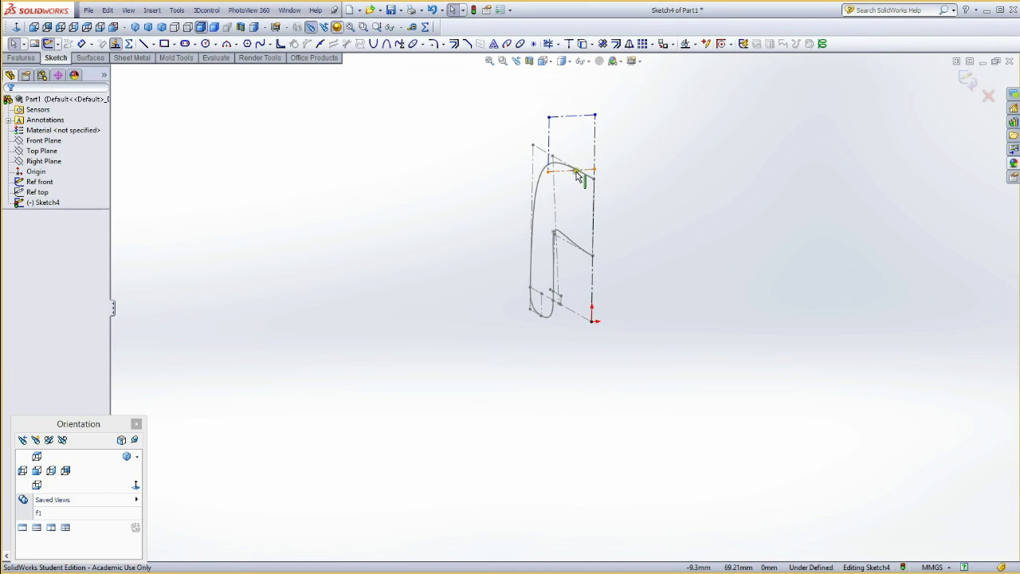
Make the top and bottom construction lines coincident with the Ref front curve points
{"action": "left_click_drag", "start_coordinate": [572, 172], "coordinate": [571, 210]}
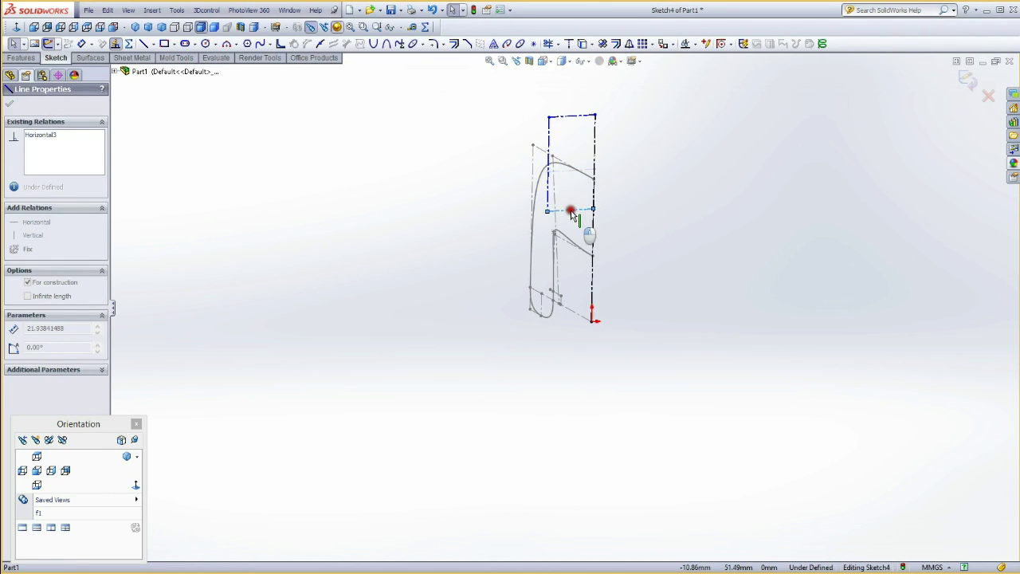
{"action": "left_click", "coordinate": [592, 254], "text": "ctrl"}
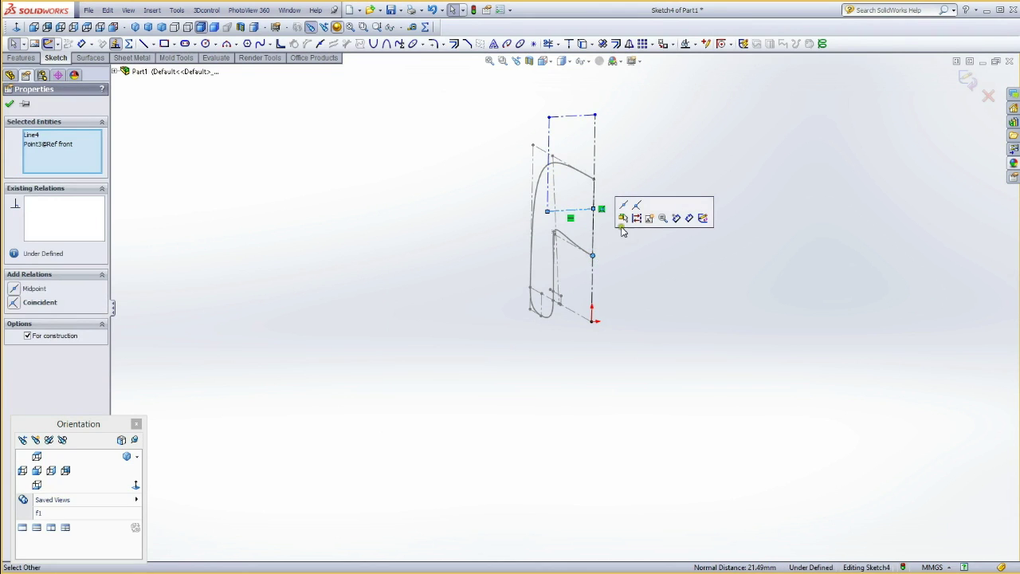
{"action": "left_click", "coordinate": [632, 202]}
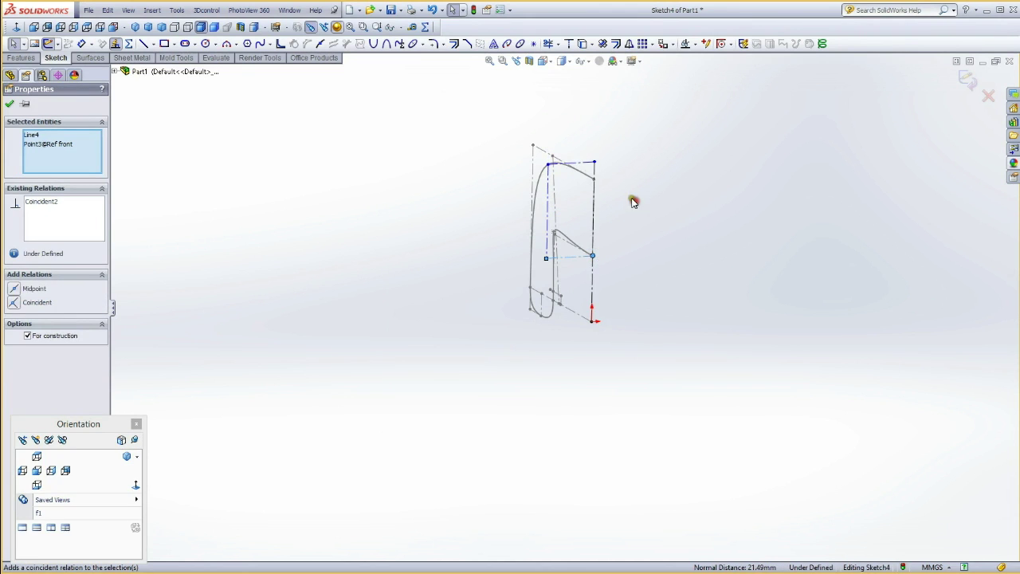
{"action": "left_click", "coordinate": [581, 163]}
{"action": "left_click", "coordinate": [594, 179], "text": "ctrl"}
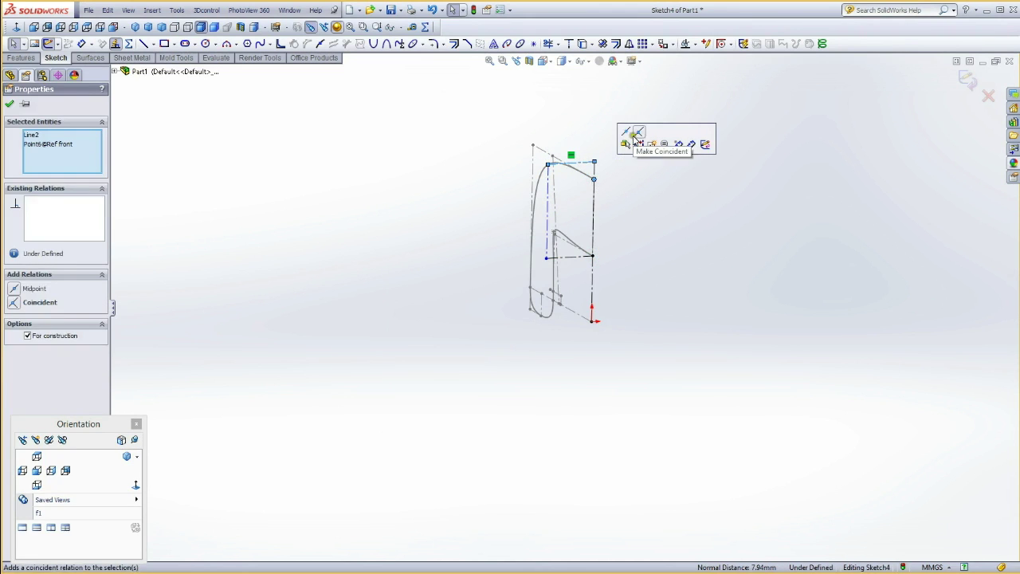
{"action": "left_click", "coordinate": [638, 133]}
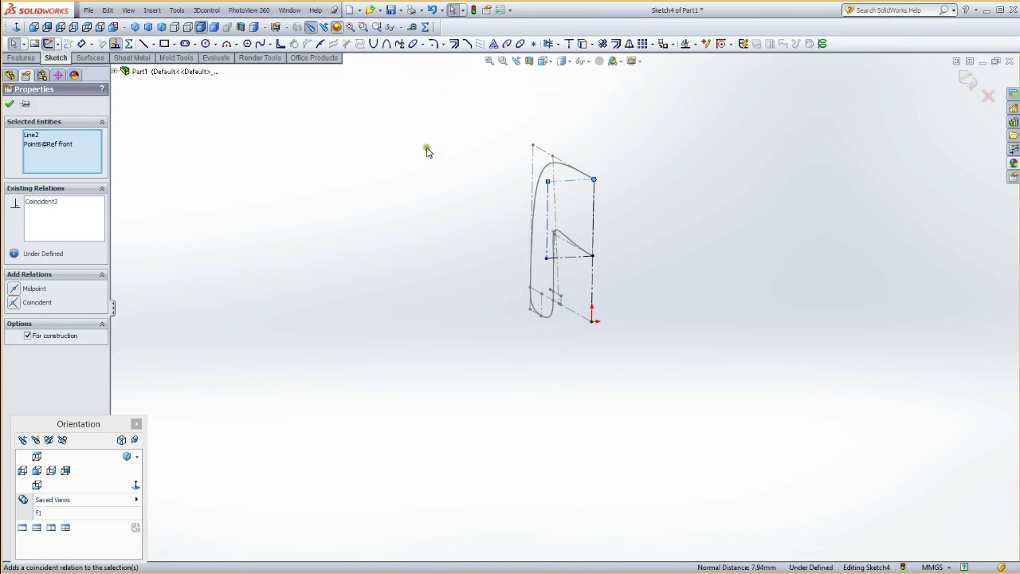
{"action": "left_click", "coordinate": [458, 174]}
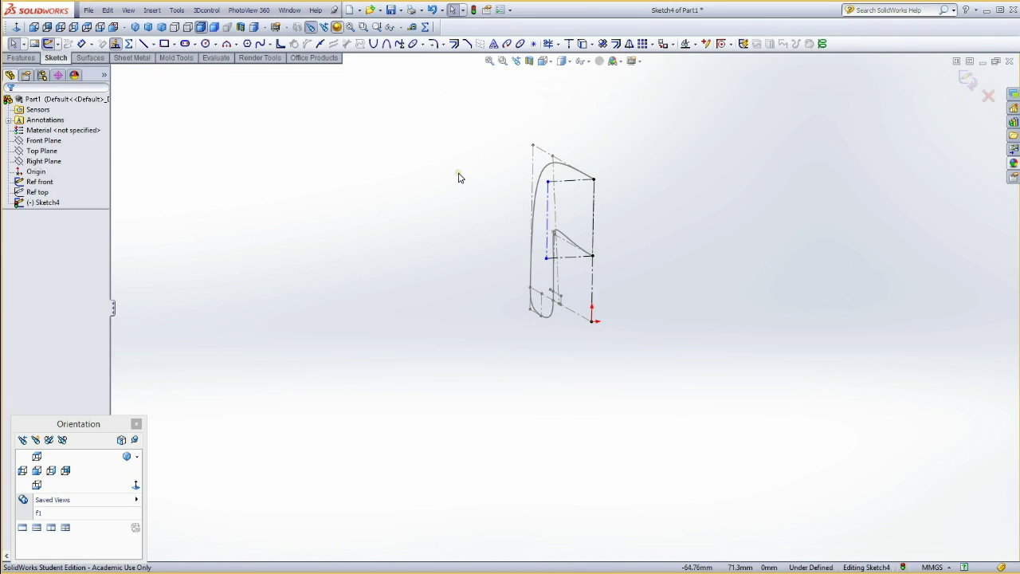
Dimension the construction box width to 28 mm
{"action": "key", "text": "p"}
{"action": "left_click", "coordinate": [592, 201]}
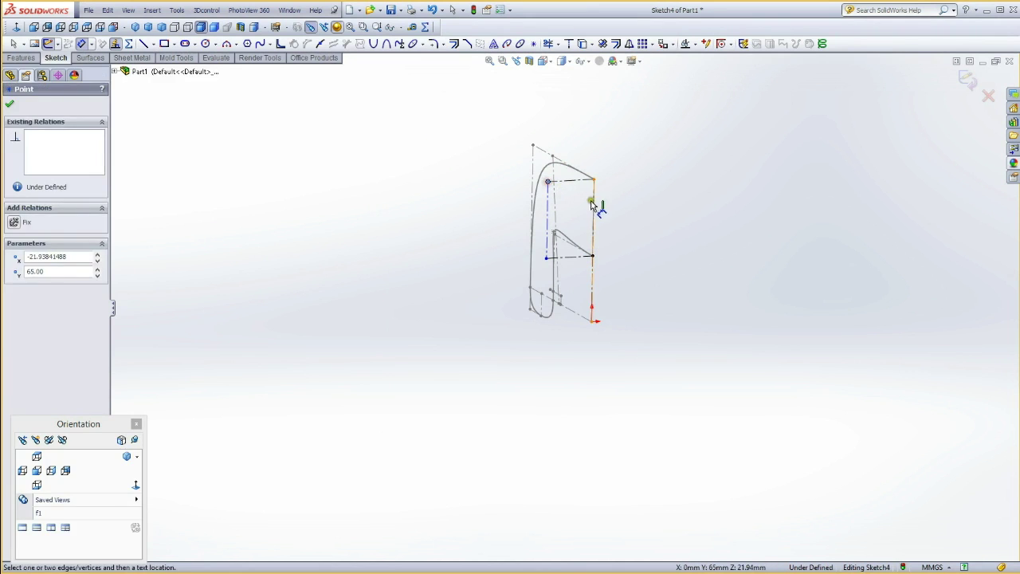
{"action": "left_click", "coordinate": [594, 209]}
{"action": "left_click", "coordinate": [610, 151]}
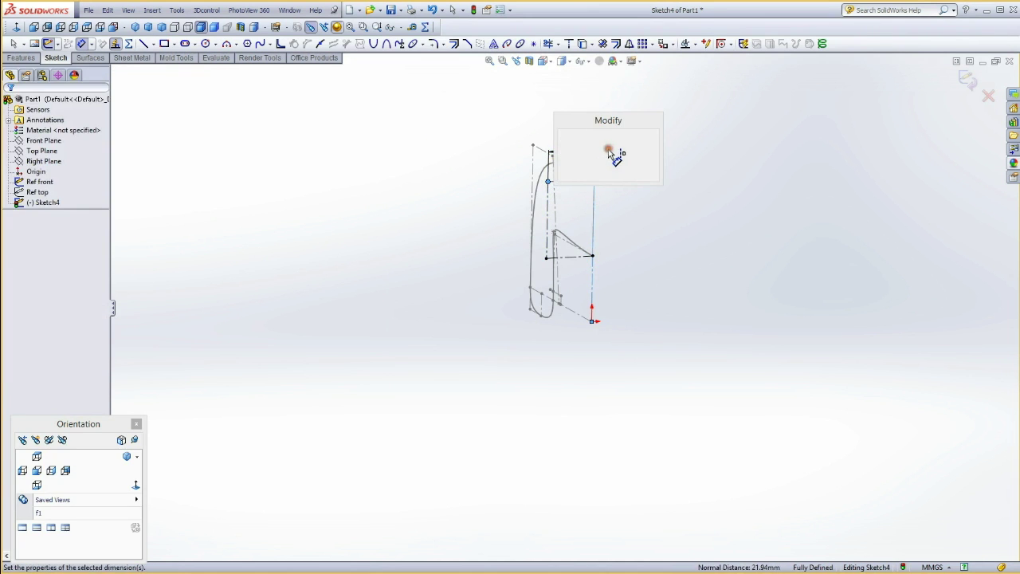
{"action": "type", "text": "28"}
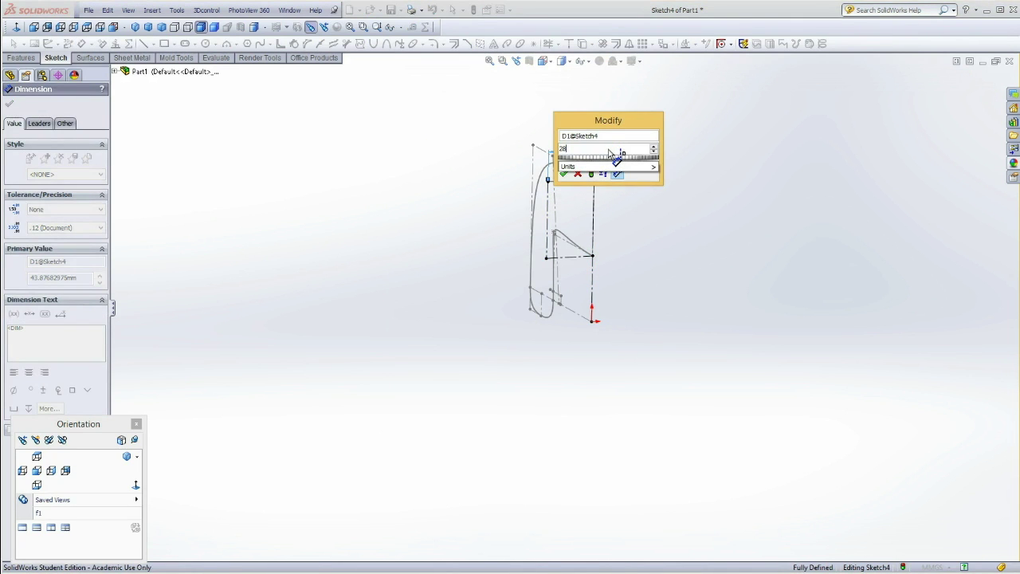
{"action": "key", "text": "Return"}
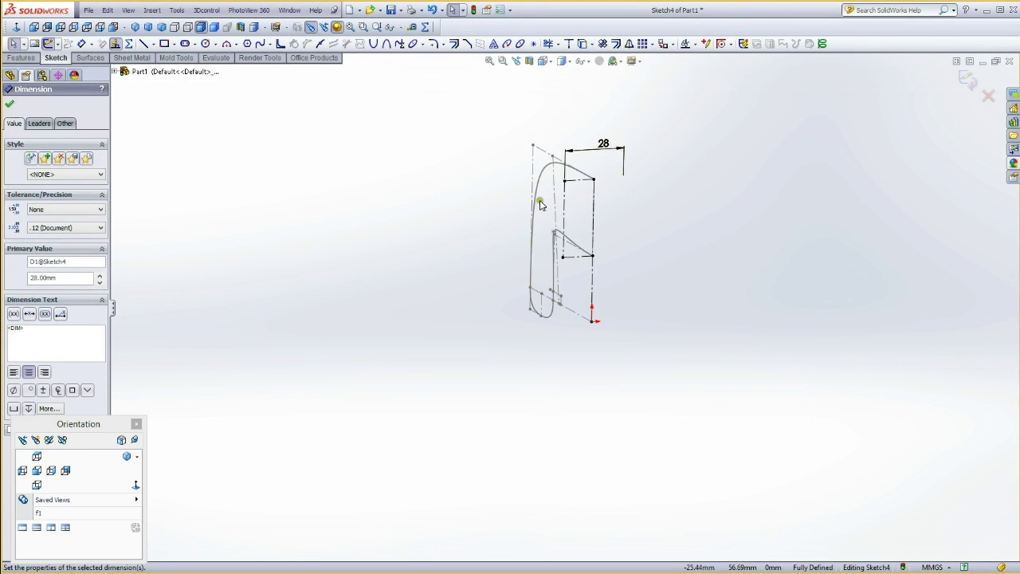
{"action": "left_click", "coordinate": [184, 217]}
Hide Ref front and view the sketch plane face-on
{"action": "left_click", "coordinate": [39, 181]}
{"action": "left_click", "coordinate": [46, 163]}
{"action": "left_click", "coordinate": [199, 479]}
{"action": "left_click", "coordinate": [51, 470]}
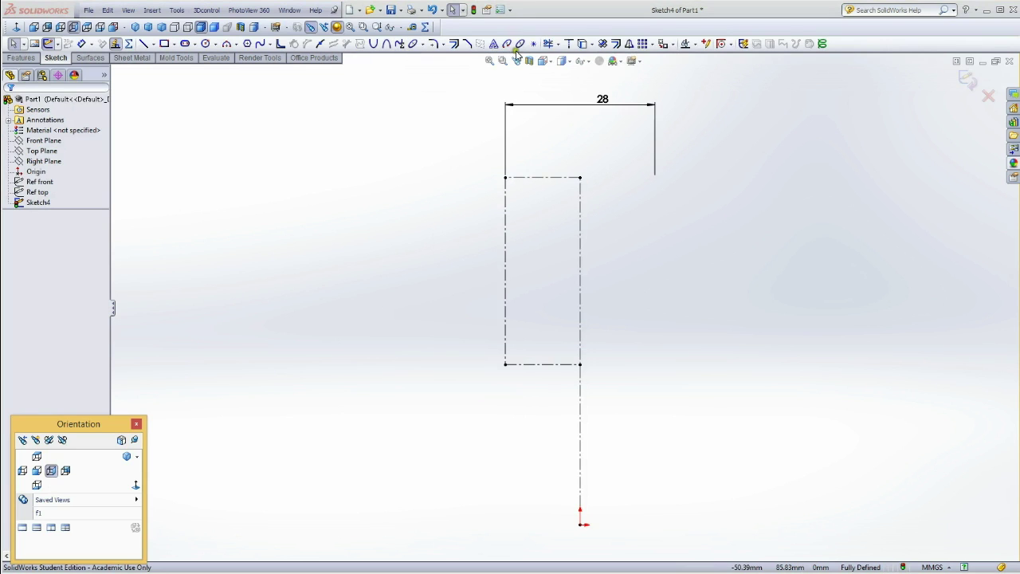
Draw a spline from the top-right corner, bowing left, to the bottom-right corner
{"action": "left_click", "coordinate": [261, 43]}
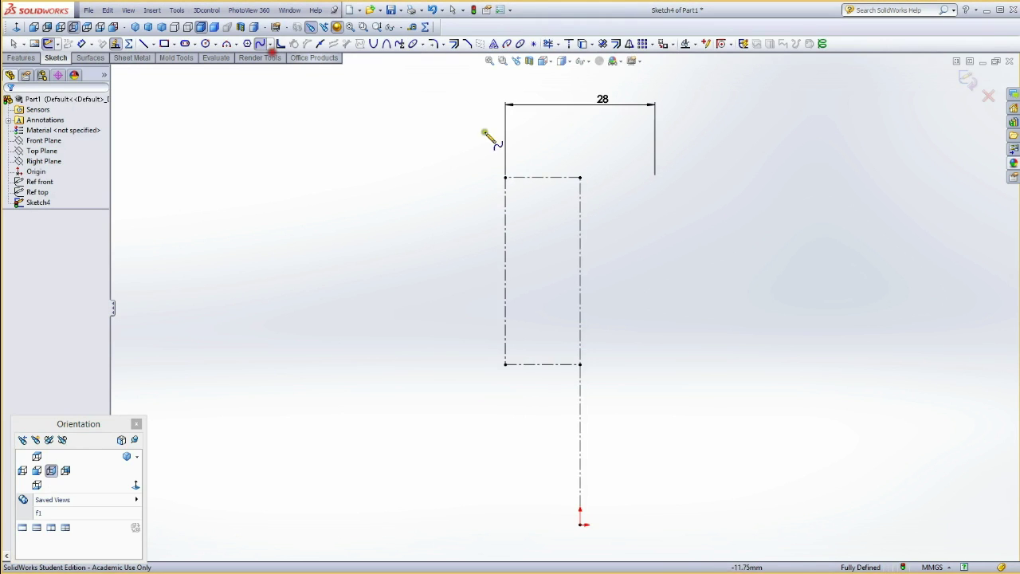
{"action": "left_click", "coordinate": [580, 178]}
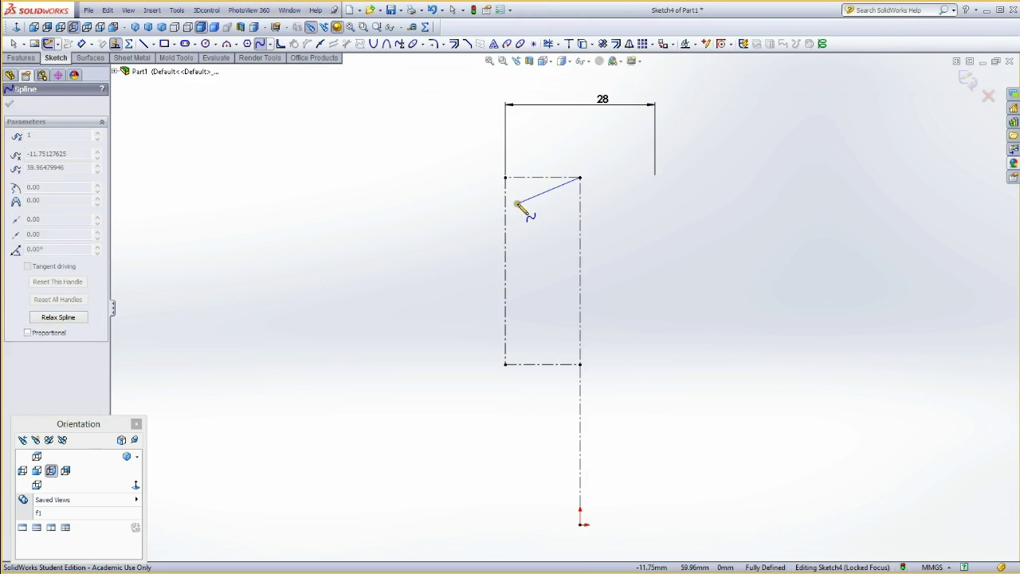
{"action": "left_click", "coordinate": [514, 208]}
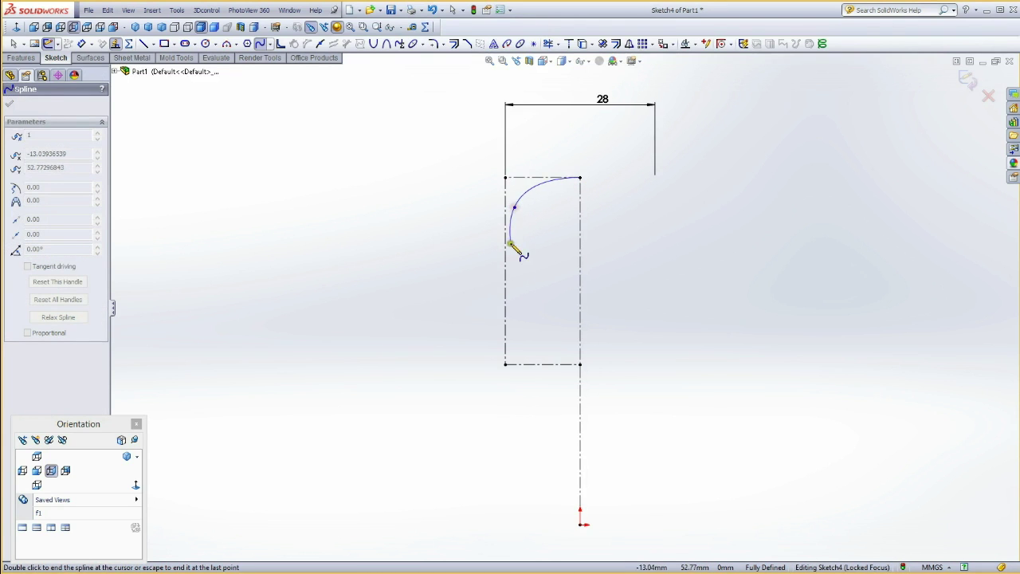
{"action": "left_click", "coordinate": [580, 364]}
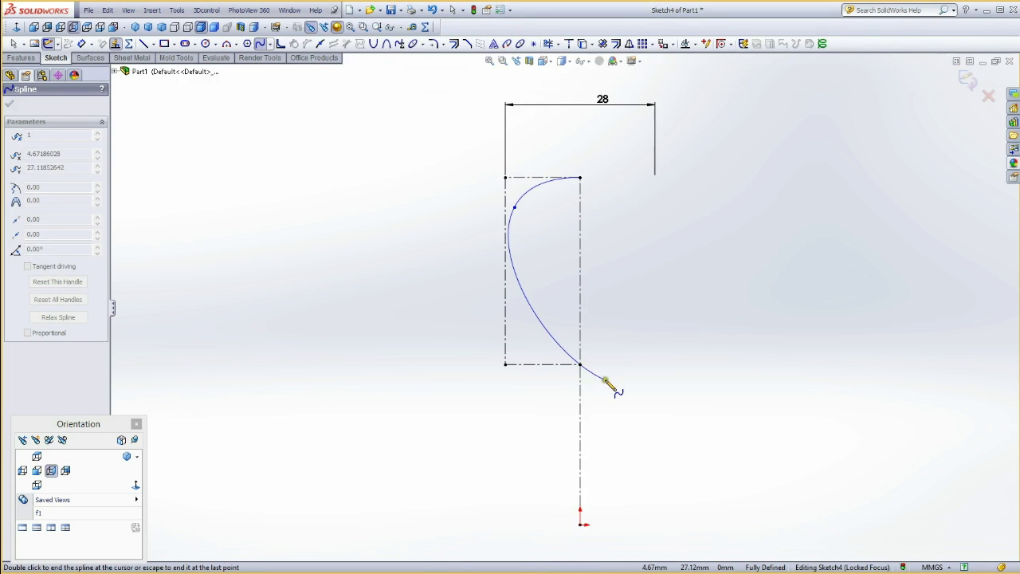
{"action": "key", "text": "Escape"}
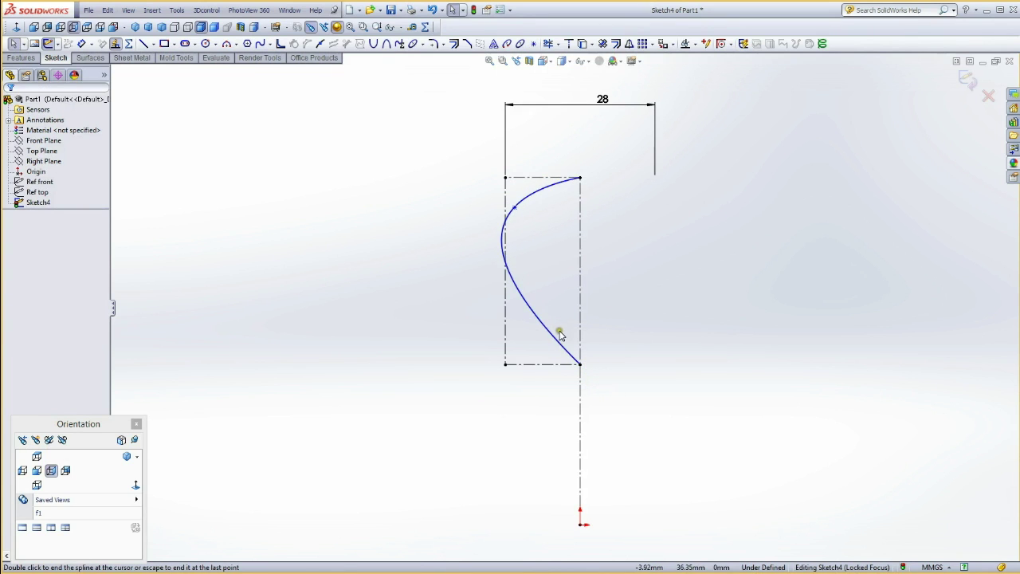
{"action": "left_click", "coordinate": [544, 183]}
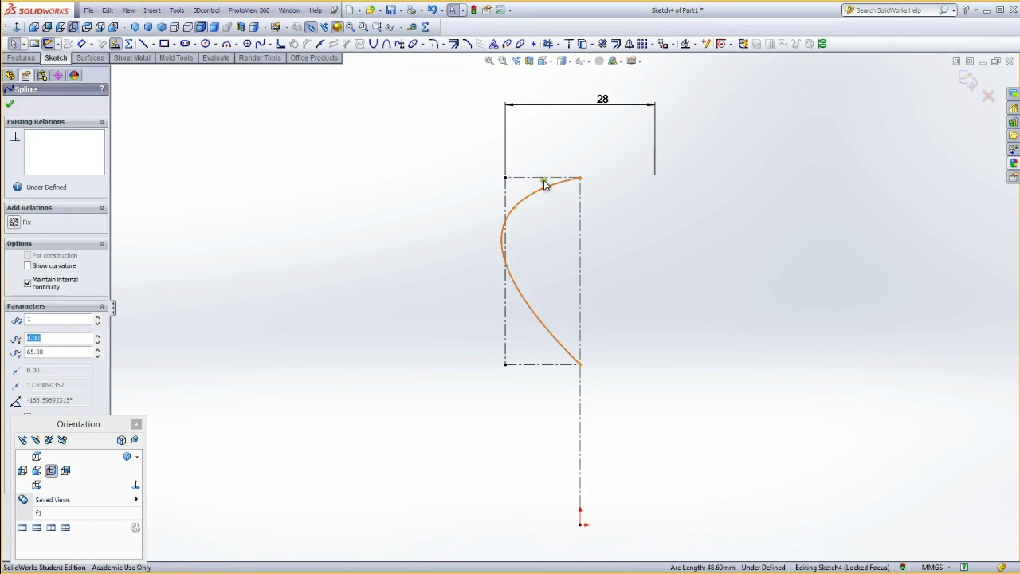
Make the spline tangent to the top, bottom and left construction lines
{"action": "left_click", "coordinate": [547, 177], "text": "ctrl"}
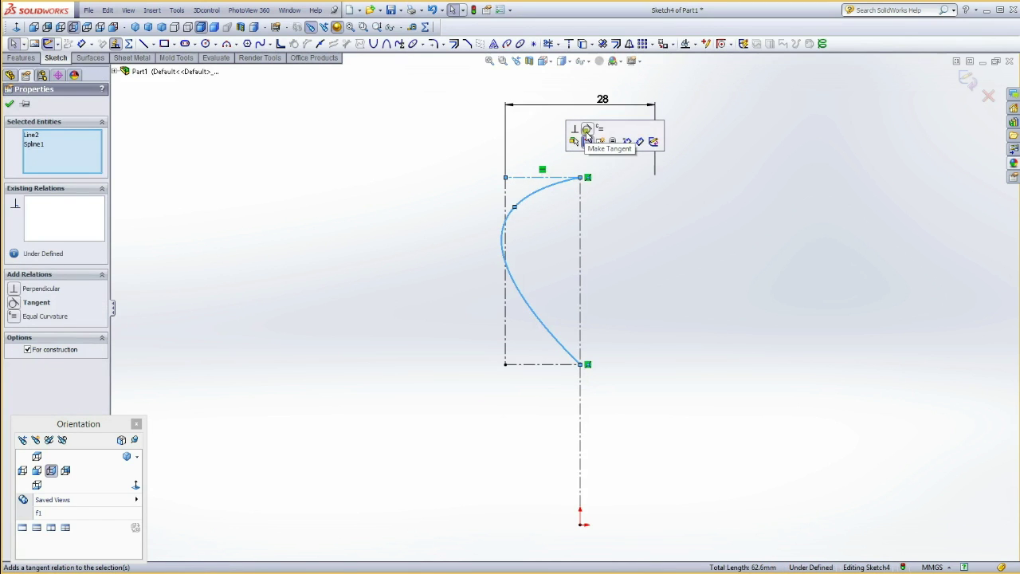
{"action": "left_click", "coordinate": [587, 132]}
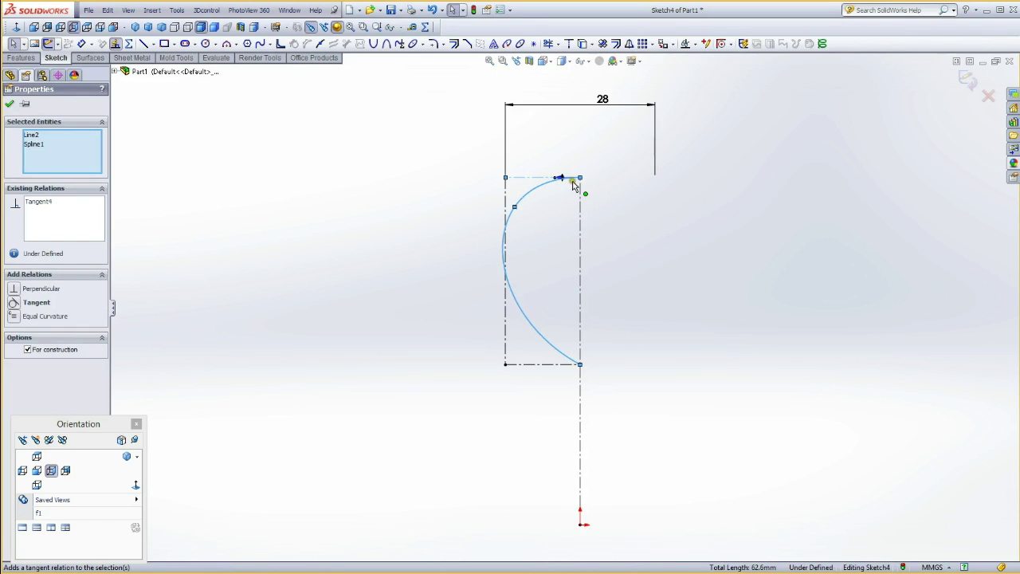
{"action": "key", "text": "Escape"}
{"action": "left_click", "coordinate": [547, 345]}
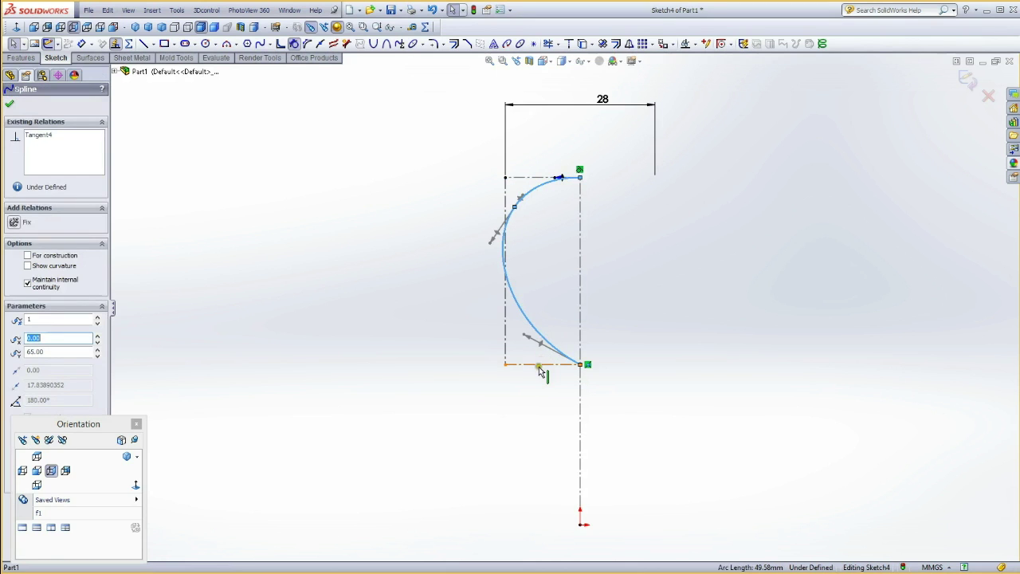
{"action": "left_click", "coordinate": [542, 364], "text": "ctrl"}
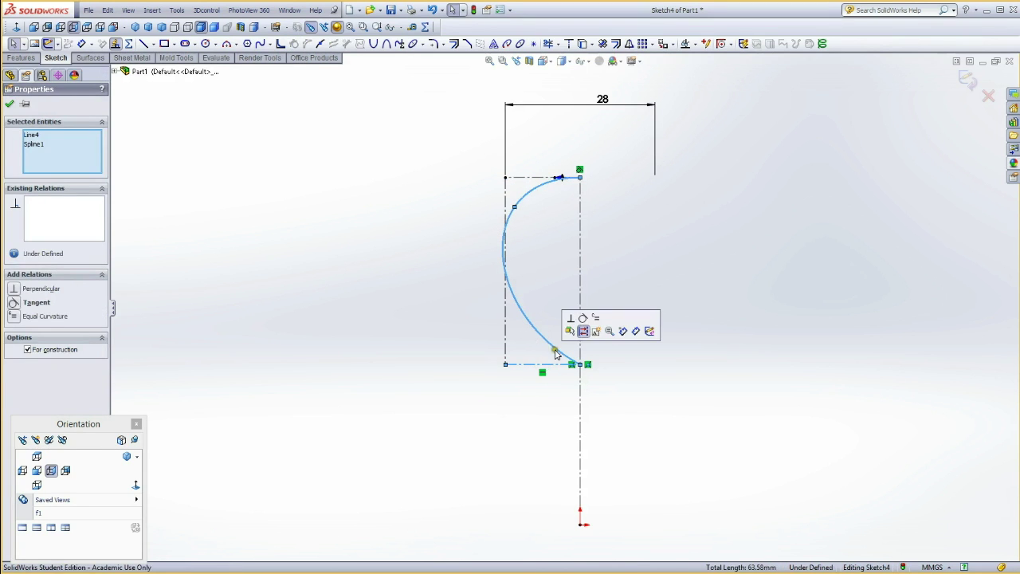
{"action": "left_click", "coordinate": [583, 326]}
{"action": "left_click", "coordinate": [539, 274]}
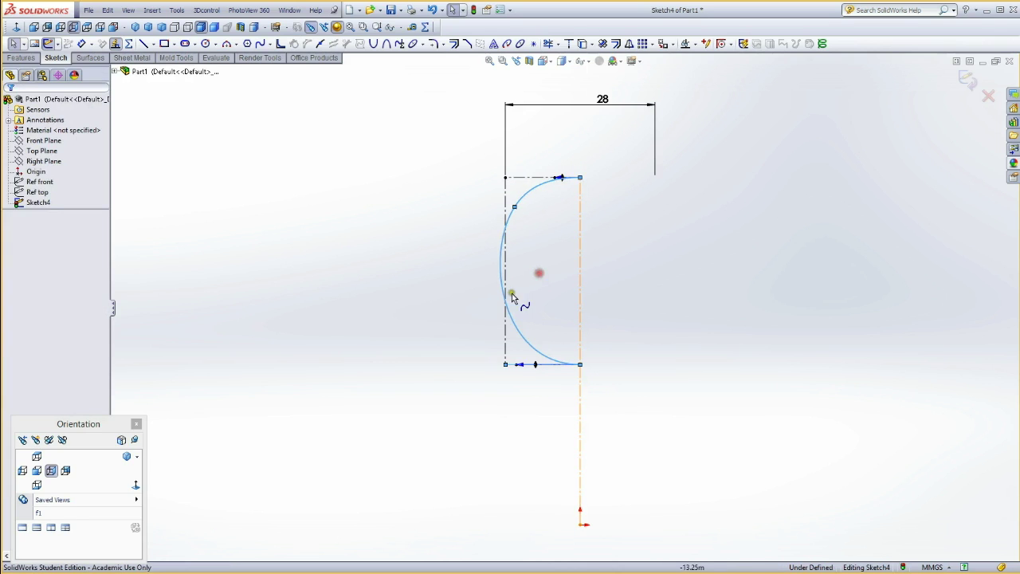
{"action": "left_click", "coordinate": [505, 345]}
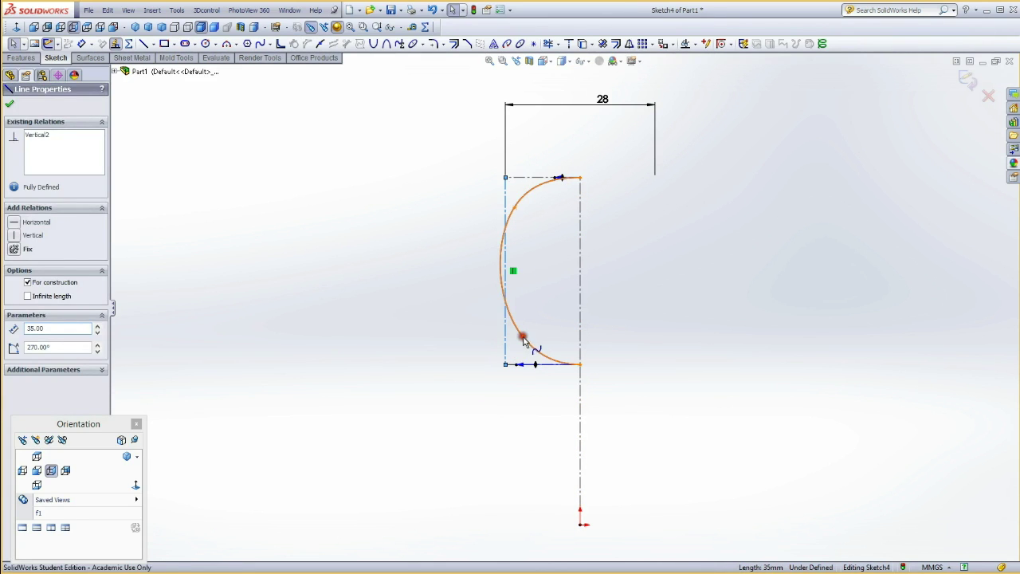
{"action": "left_click", "coordinate": [522, 340], "text": "ctrl"}
{"action": "left_click", "coordinate": [566, 288]}
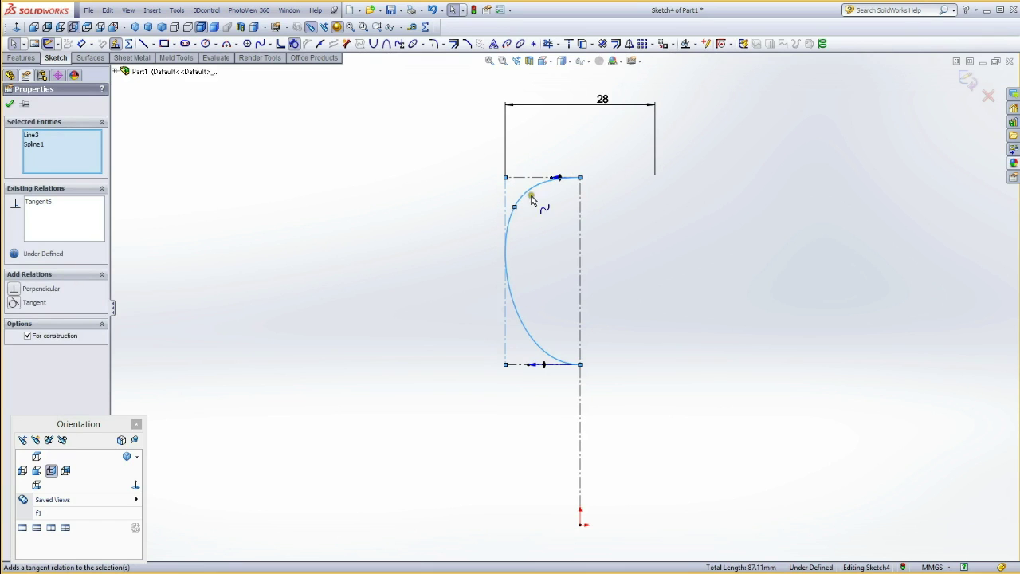
Move the 28 dimension closer and dimension the spline point 5 mm below the top line
{"action": "left_click_drag", "start_coordinate": [603, 101], "coordinate": [589, 139]}
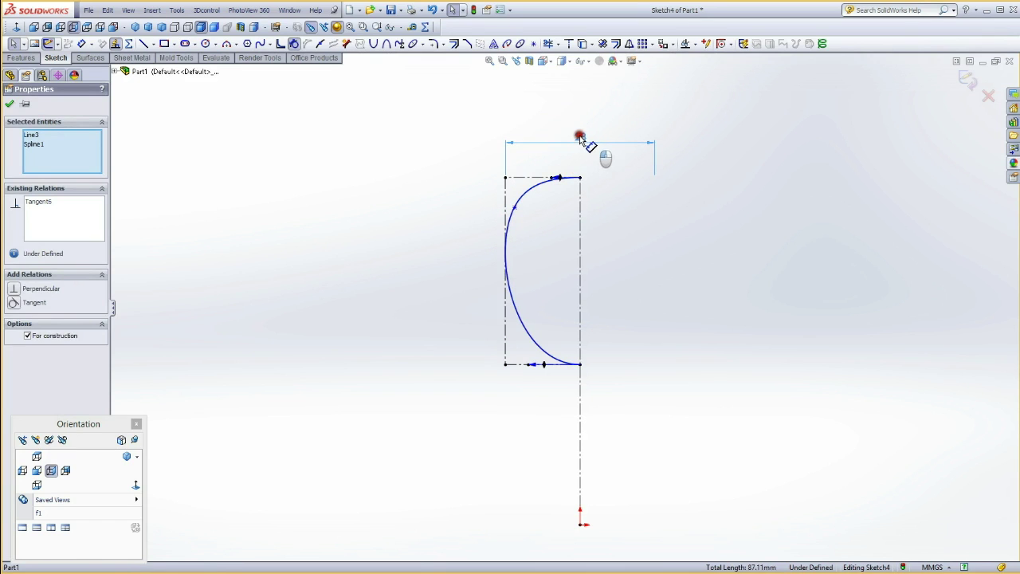
{"action": "left_click", "coordinate": [545, 107]}
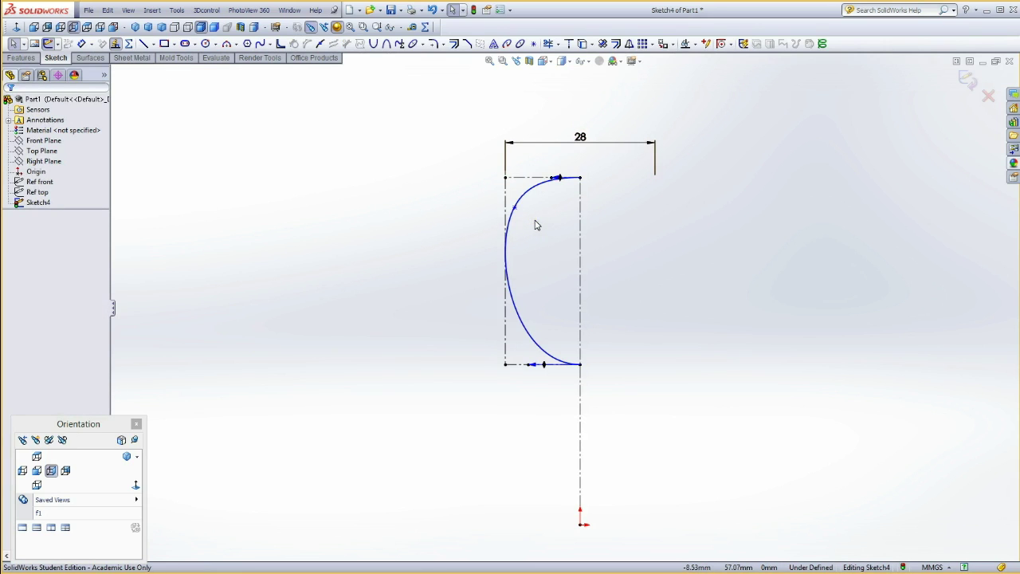
{"action": "key", "text": "d"}
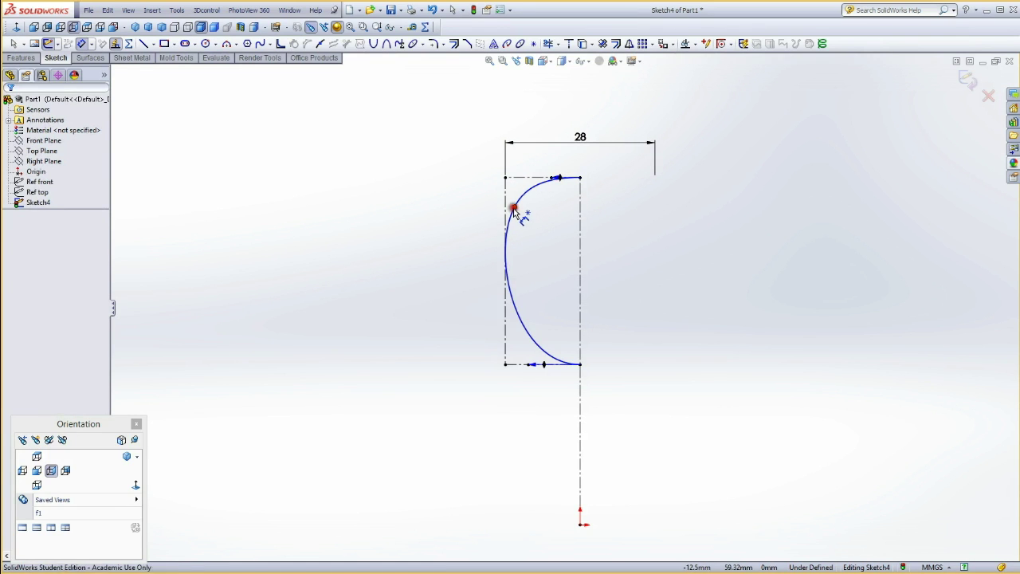
{"action": "left_click", "coordinate": [516, 177]}
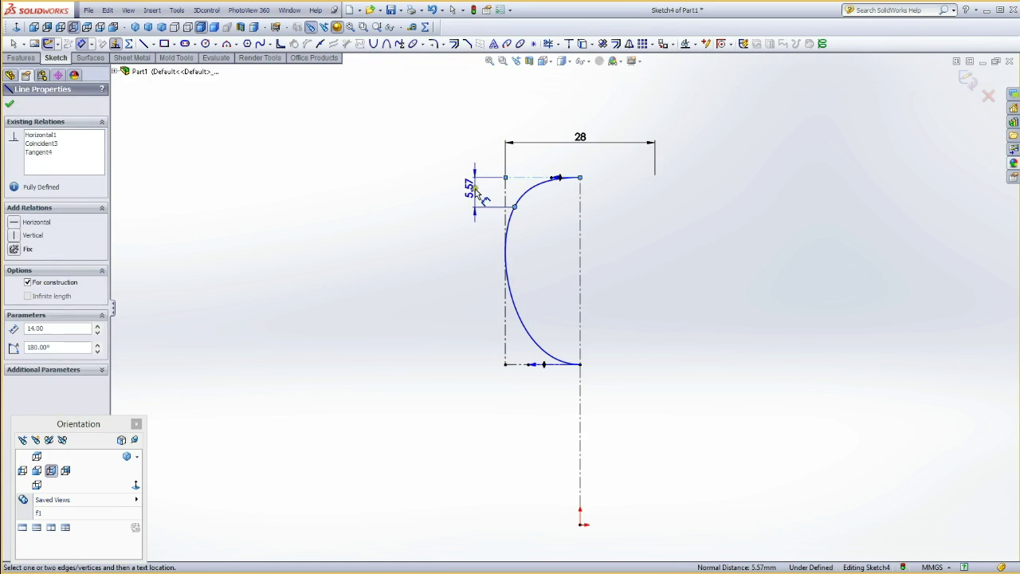
{"action": "left_click", "coordinate": [477, 185]}
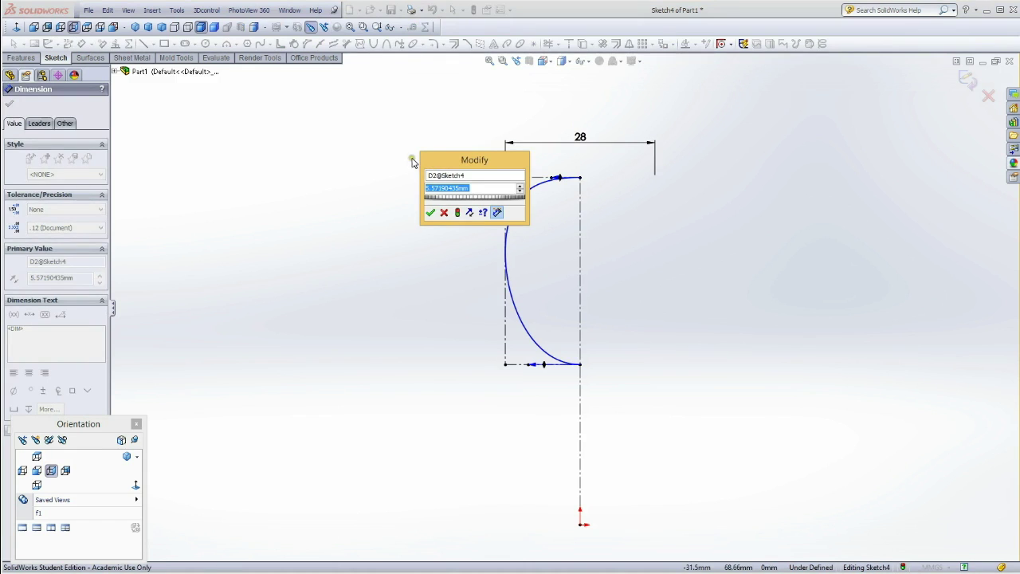
{"action": "type", "text": "5"}
{"action": "key", "text": "Return"}
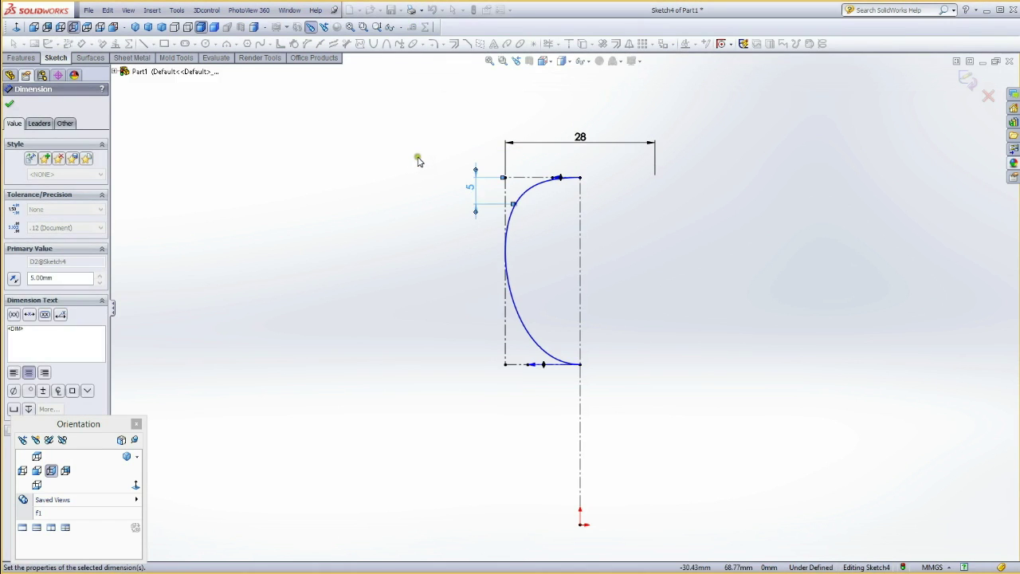
{"action": "left_click", "coordinate": [420, 158]}
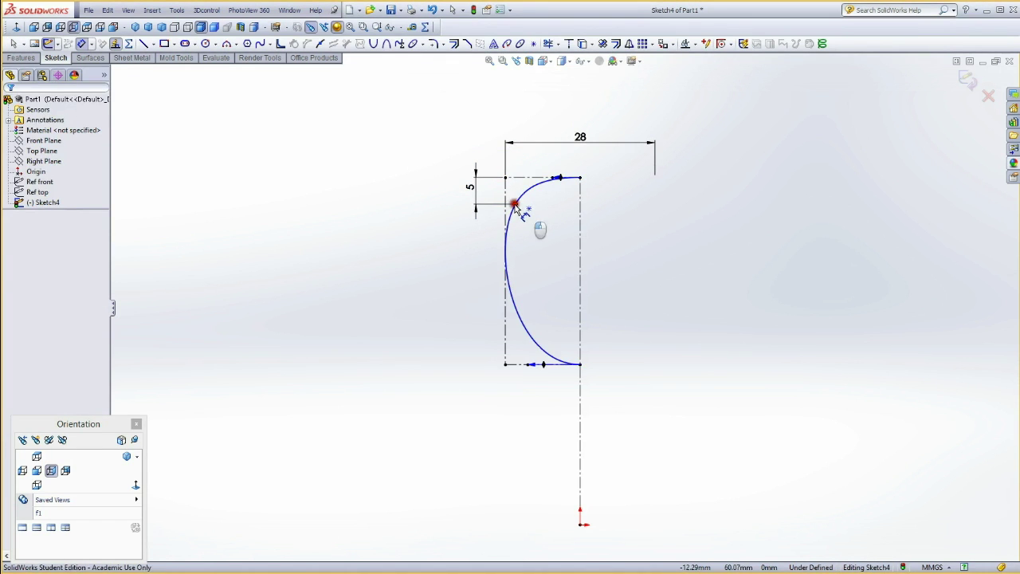
Add a 2 mm horizontal dimension from the vertical line to the spline's upper point
{"action": "left_click", "coordinate": [519, 200]}
{"action": "left_click", "coordinate": [505, 196]}
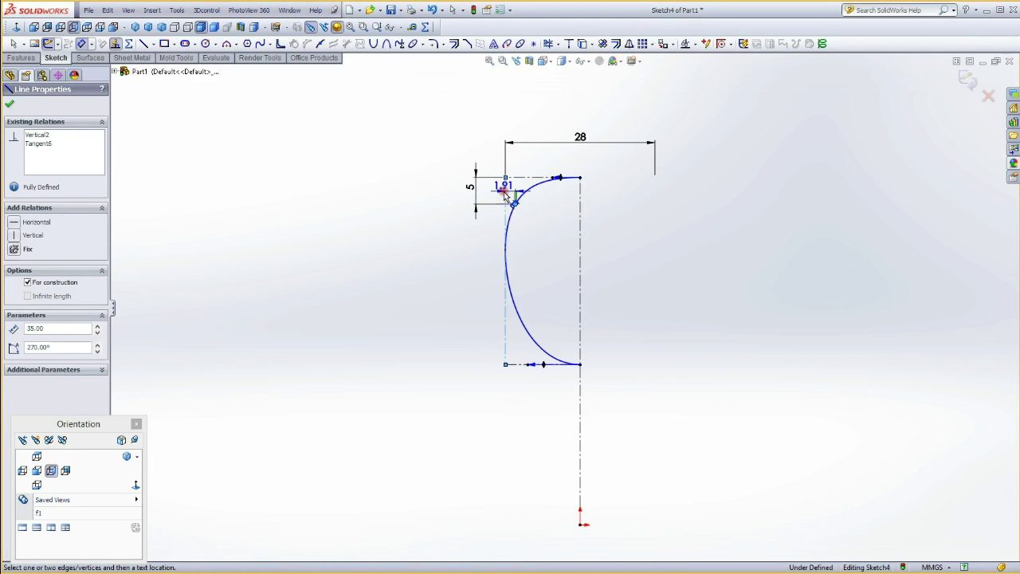
{"action": "left_click", "coordinate": [518, 162]}
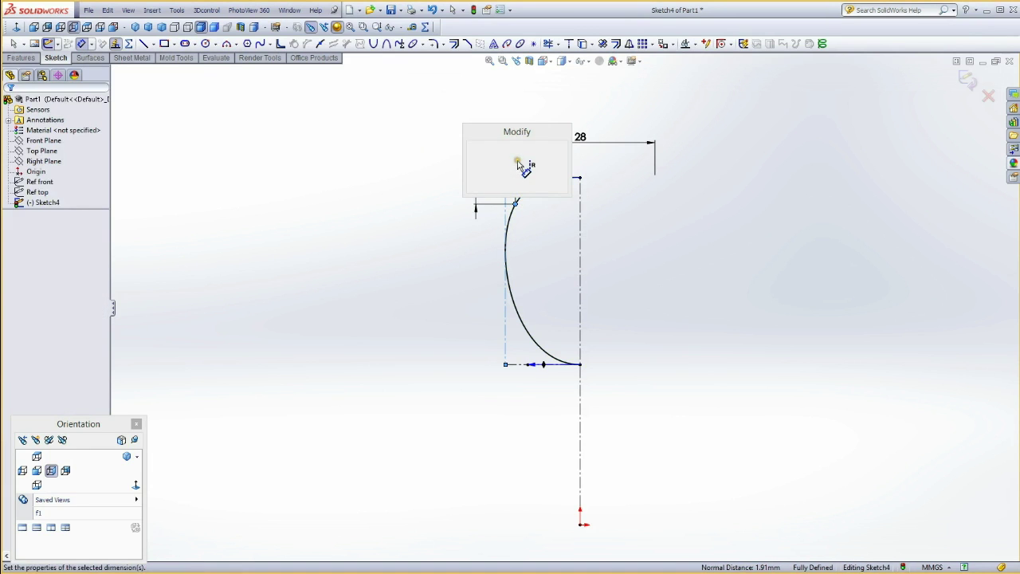
{"action": "type", "text": "3"}
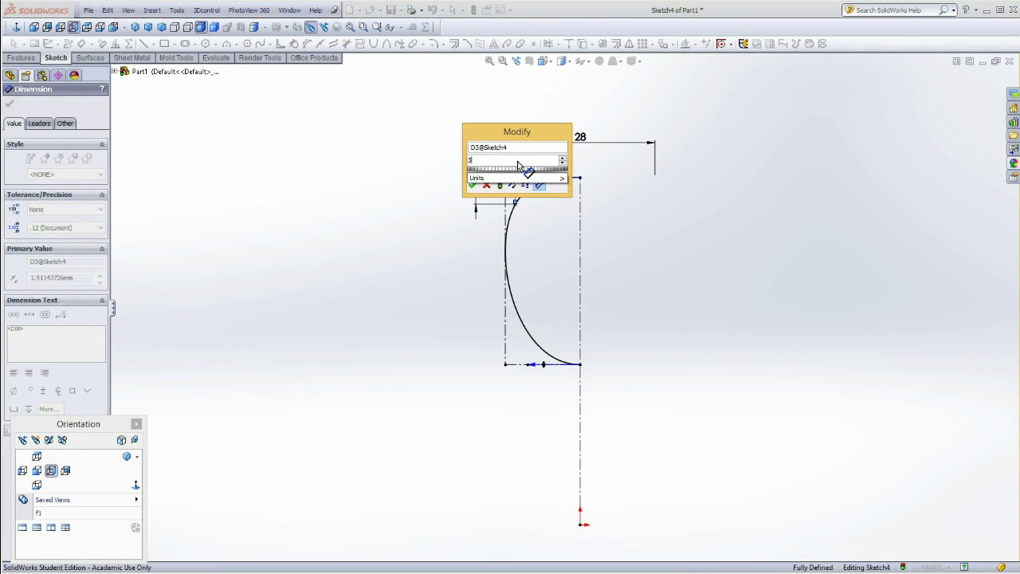
{"action": "key", "text": "Return"}
{"action": "left_click_drag", "start_coordinate": [517, 160], "coordinate": [536, 160]}
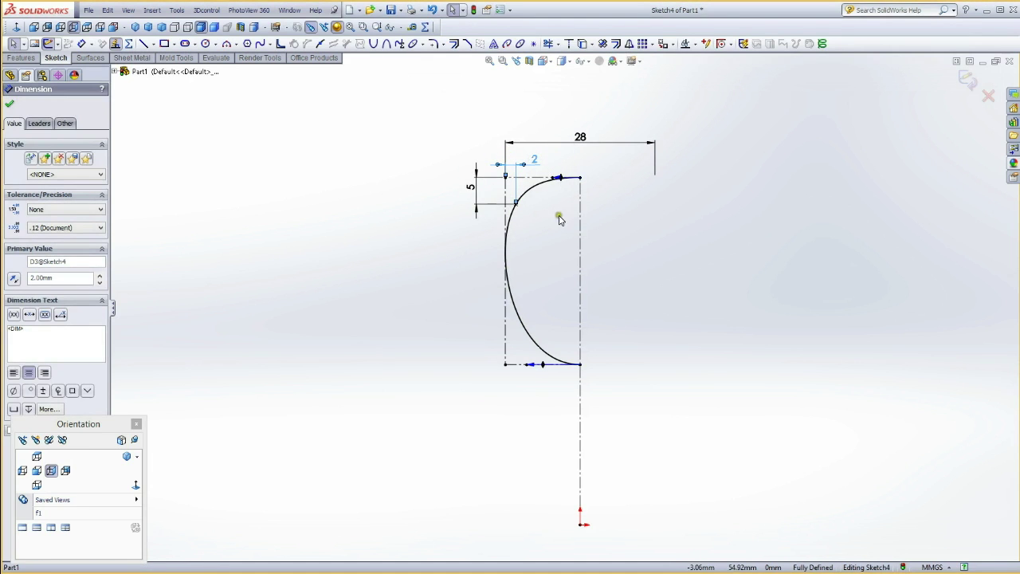
Adjust the spline's bottom tangent handle to refine the curve
{"action": "left_click", "coordinate": [526, 368]}
{"action": "left_click_drag", "start_coordinate": [538, 369], "coordinate": [539, 368]}
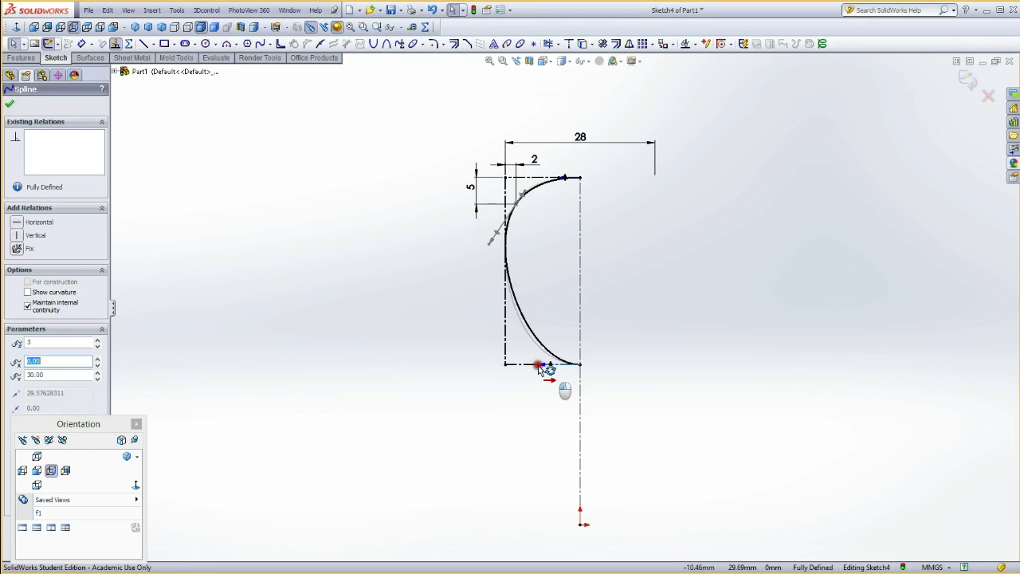
{"action": "left_click_drag", "start_coordinate": [539, 367], "coordinate": [540, 367]}
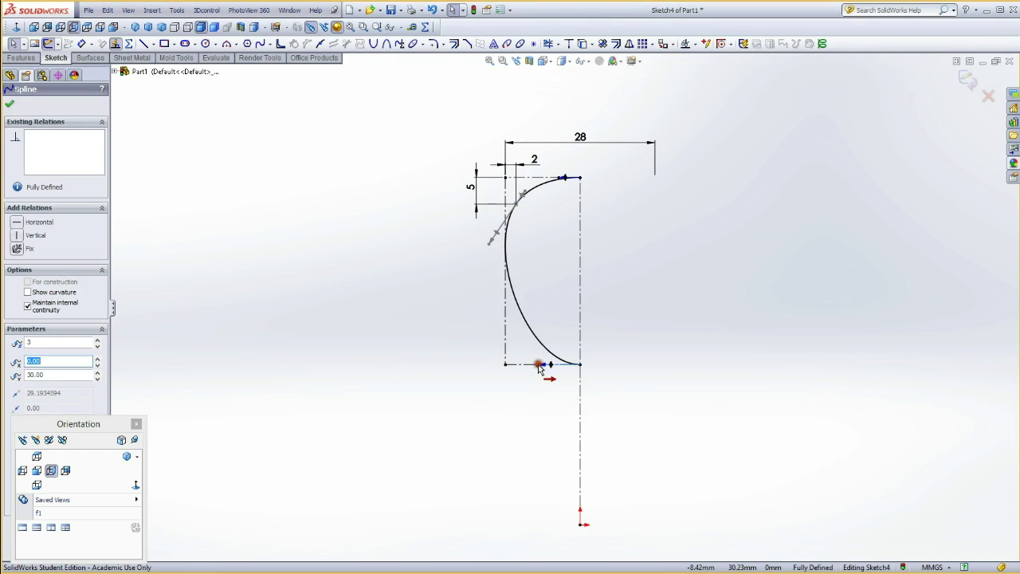
{"action": "left_click", "coordinate": [430, 298]}
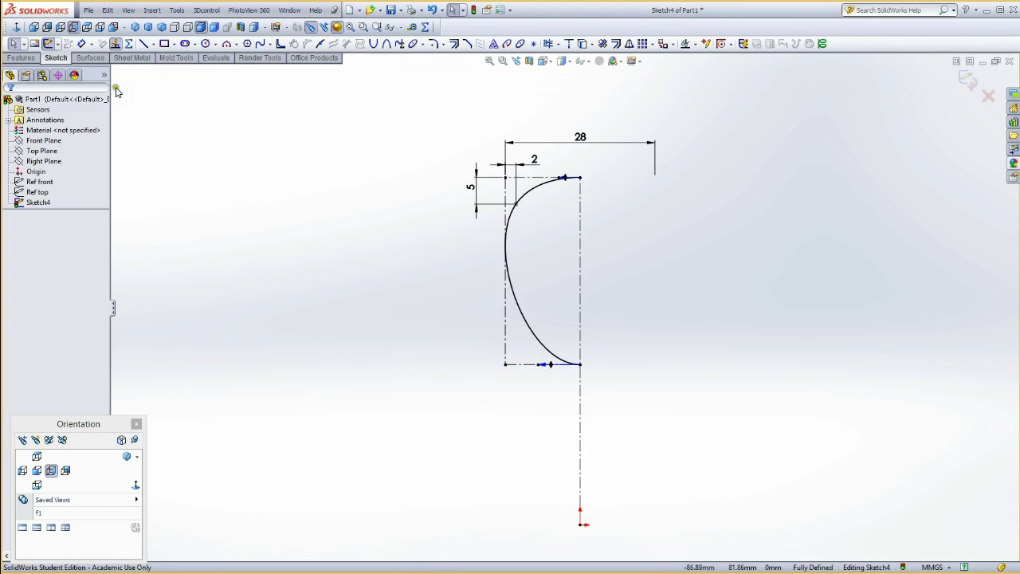
Exit the sketch, rename it Ref right, and hide it
{"action": "left_click", "coordinate": [49, 43]}
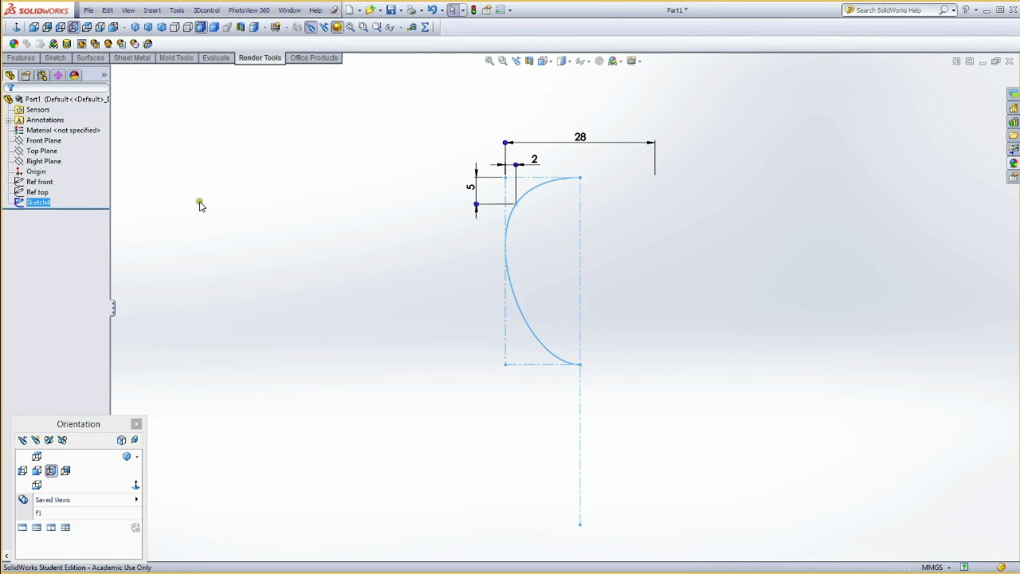
{"action": "left_click", "coordinate": [36, 202]}
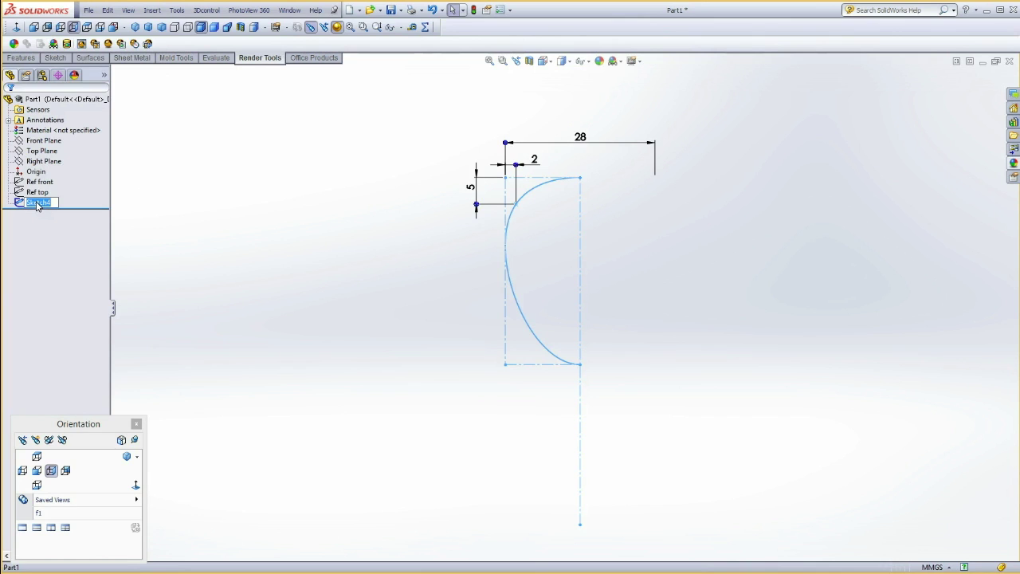
{"action": "type", "text": "re"}
{"action": "key", "text": "Return"}
{"action": "left_click", "coordinate": [182, 208]}
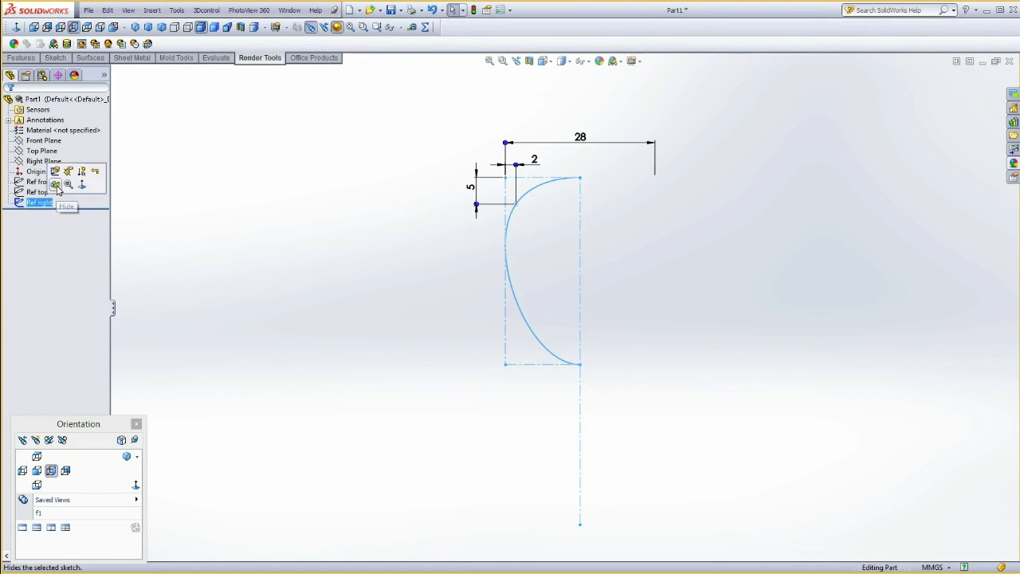
{"action": "left_click", "coordinate": [53, 191]}
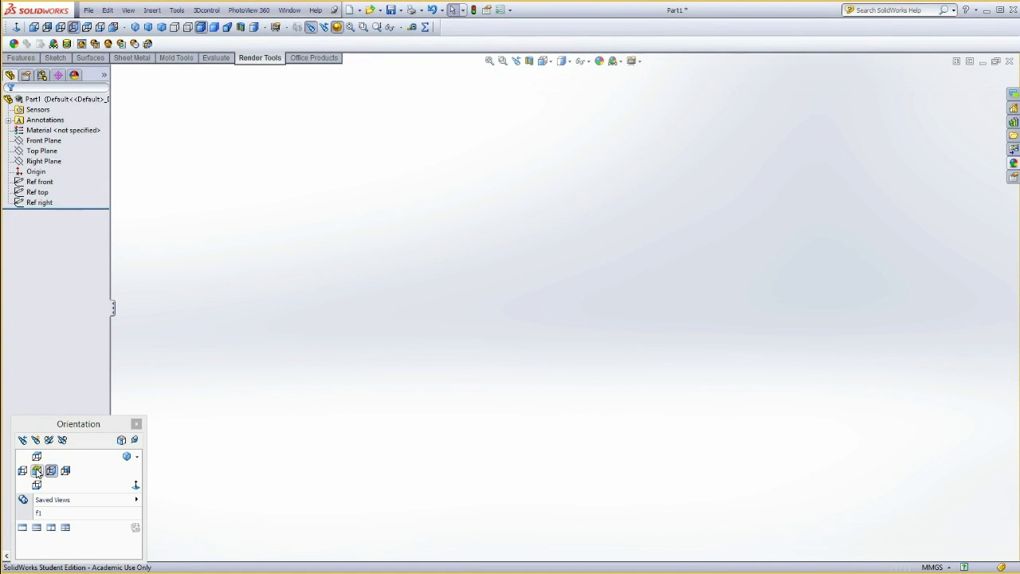
Show Ref front in saved view f1 and select its angled line with the Front Plane
{"action": "left_click", "coordinate": [36, 470]}
{"action": "left_click", "coordinate": [40, 182]}
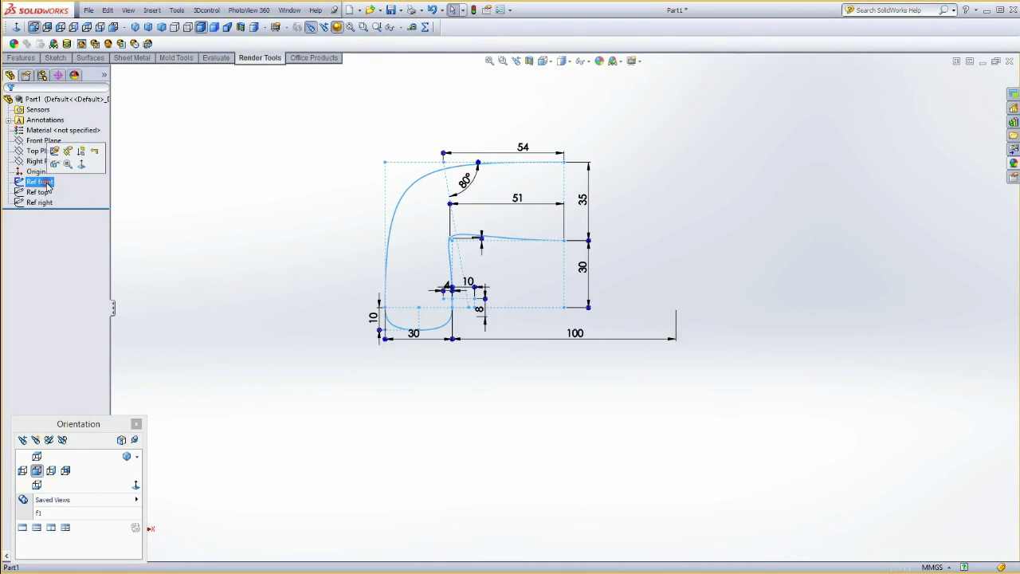
{"action": "left_click", "coordinate": [54, 164]}
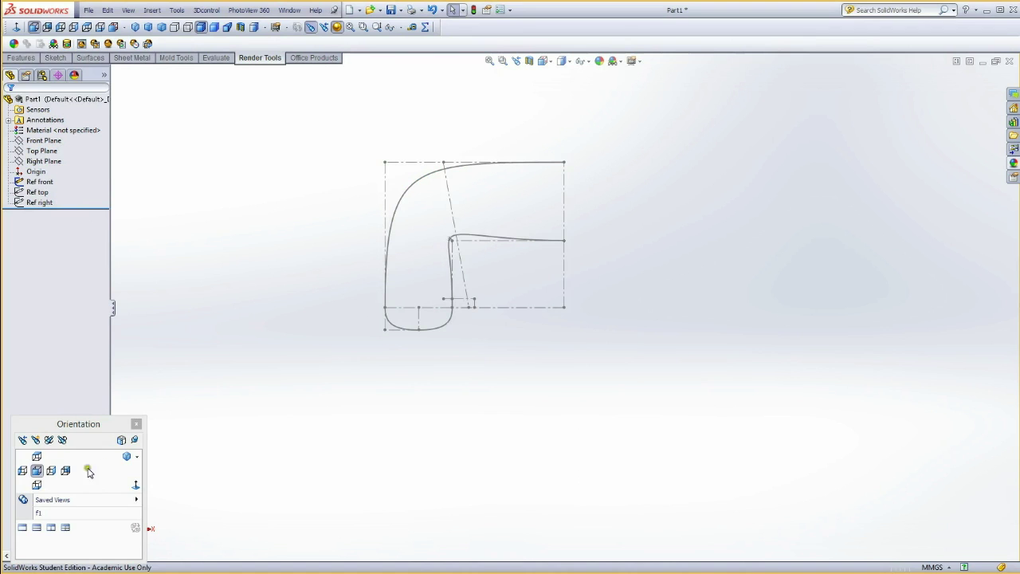
{"action": "left_click", "coordinate": [38, 514]}
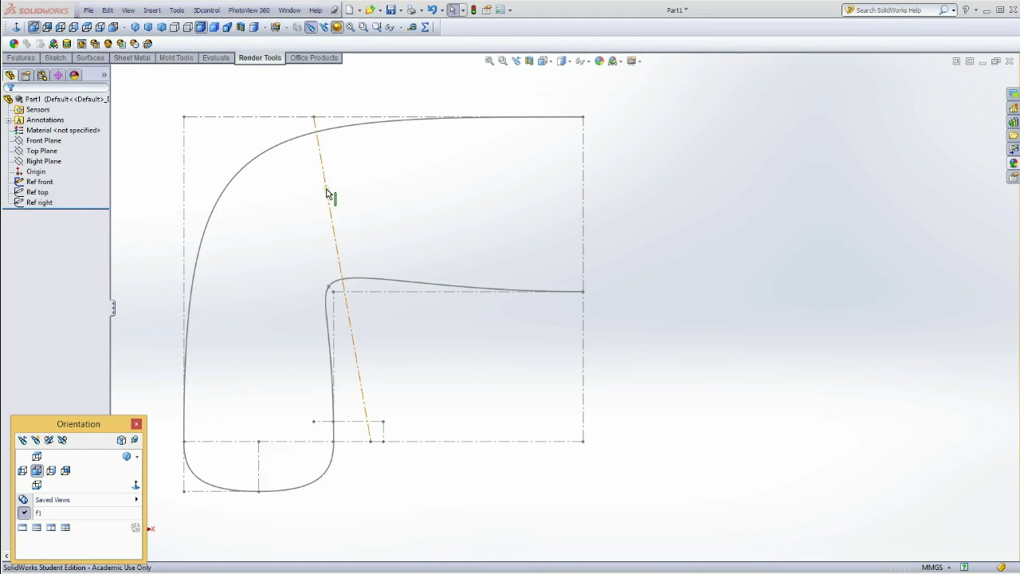
{"action": "left_click", "coordinate": [327, 191]}
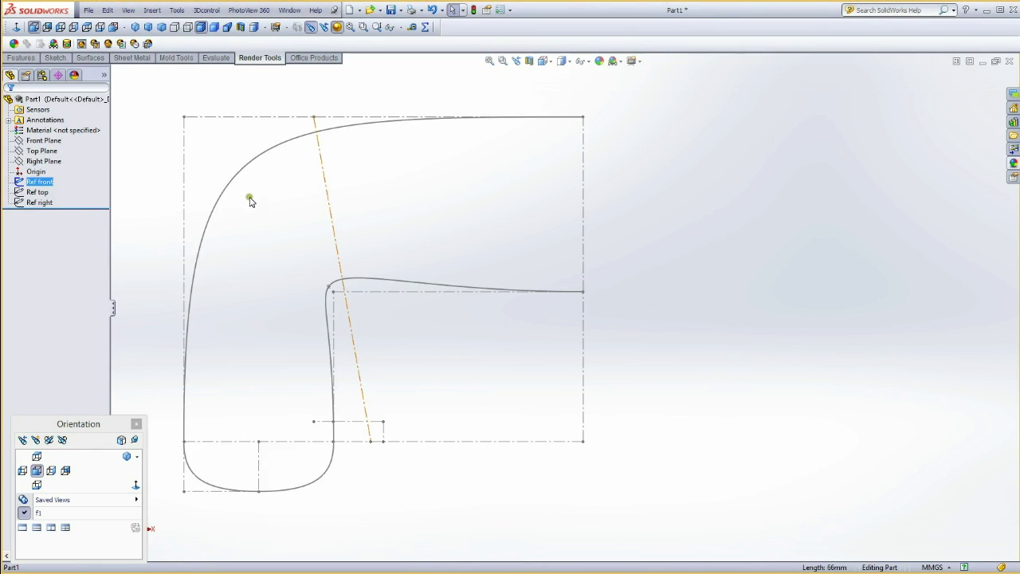
{"action": "left_click", "coordinate": [38, 143]}
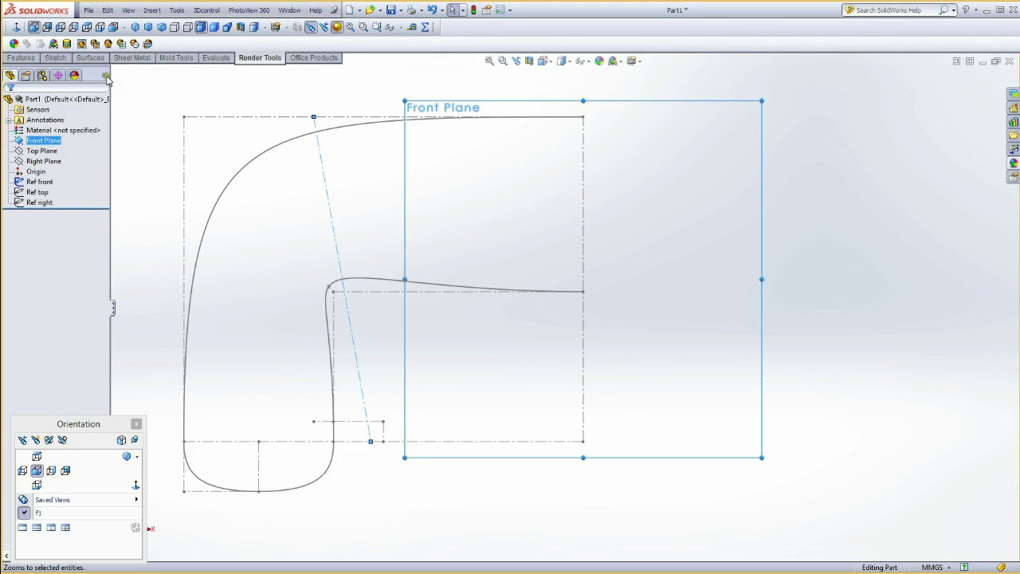
Create Plane1 through the angled construction line, perpendicular to the Front Plane
{"action": "left_click", "coordinate": [150, 11]}
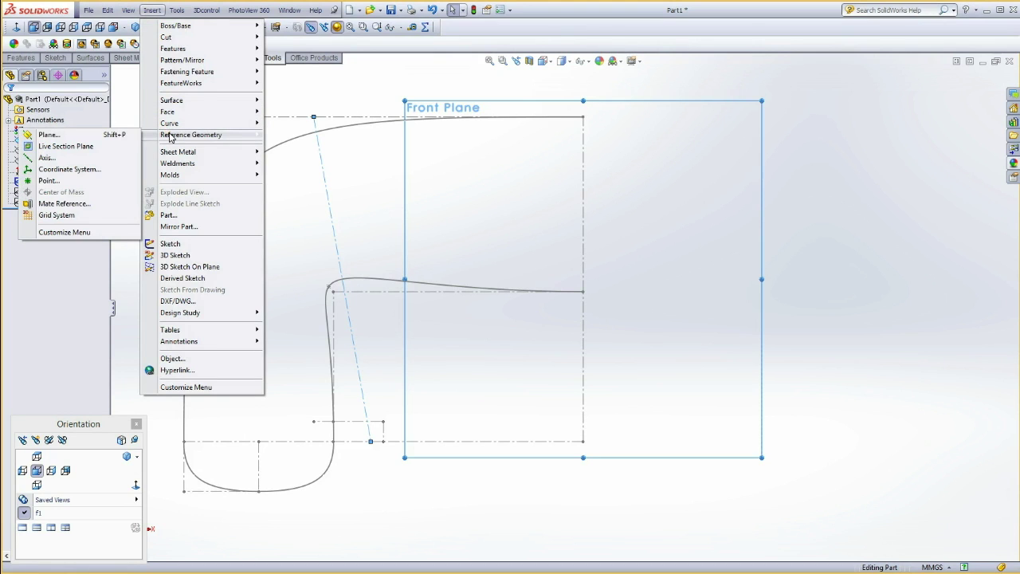
{"action": "left_click", "coordinate": [48, 135]}
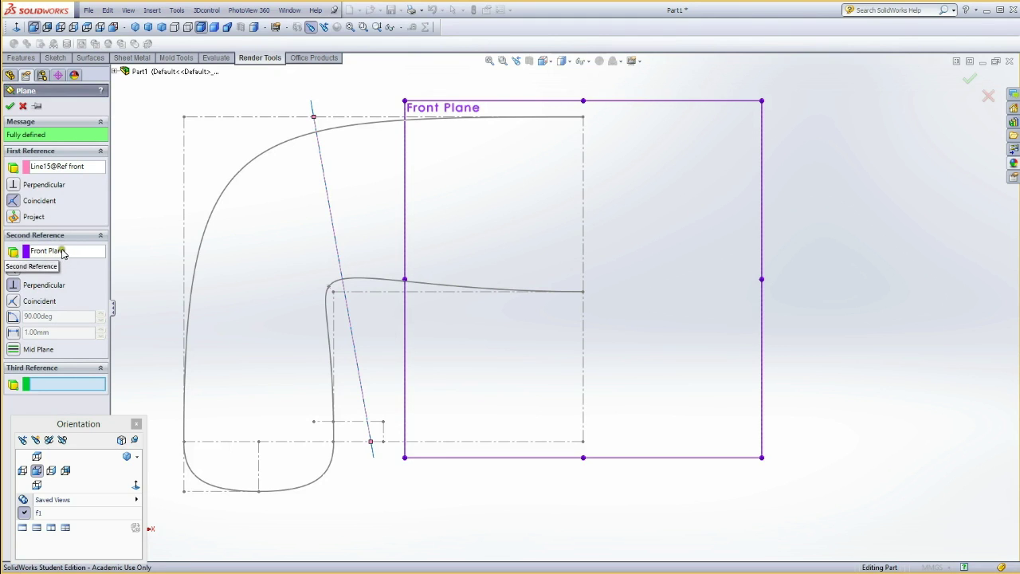
{"action": "left_click", "coordinate": [11, 108]}
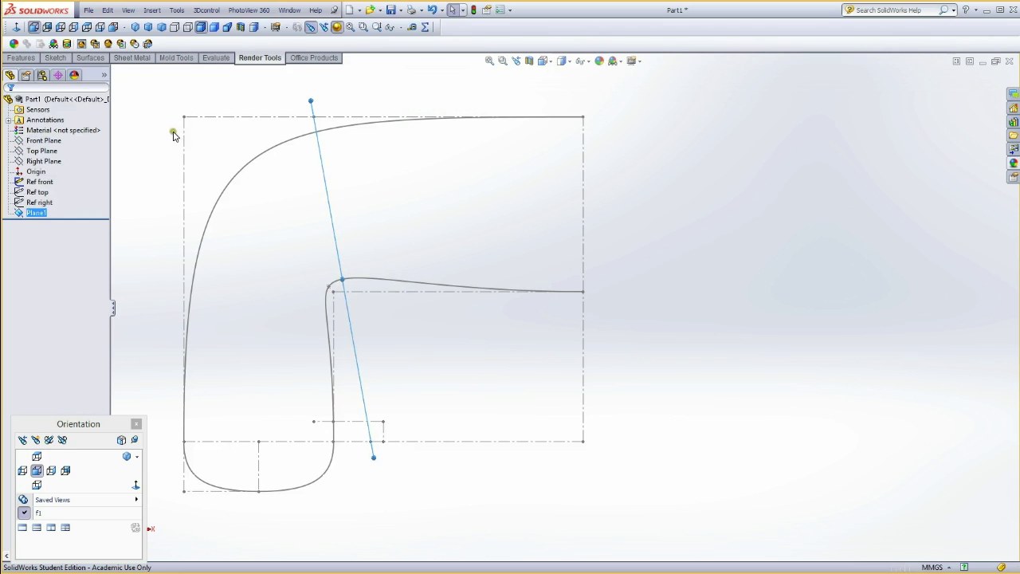
{"action": "mouse_move", "coordinate": [484, 196]}
{"action": "middle_mouse_down"}
{"action": "mouse_move", "coordinate": [460, 205]}
{"action": "mouse_move", "coordinate": [451, 258]}
{"action": "mouse_move", "coordinate": [438, 231]}
{"action": "mouse_move", "coordinate": [455, 230]}
{"action": "mouse_move", "coordinate": [439, 237]}
{"action": "middle_mouse_up"}
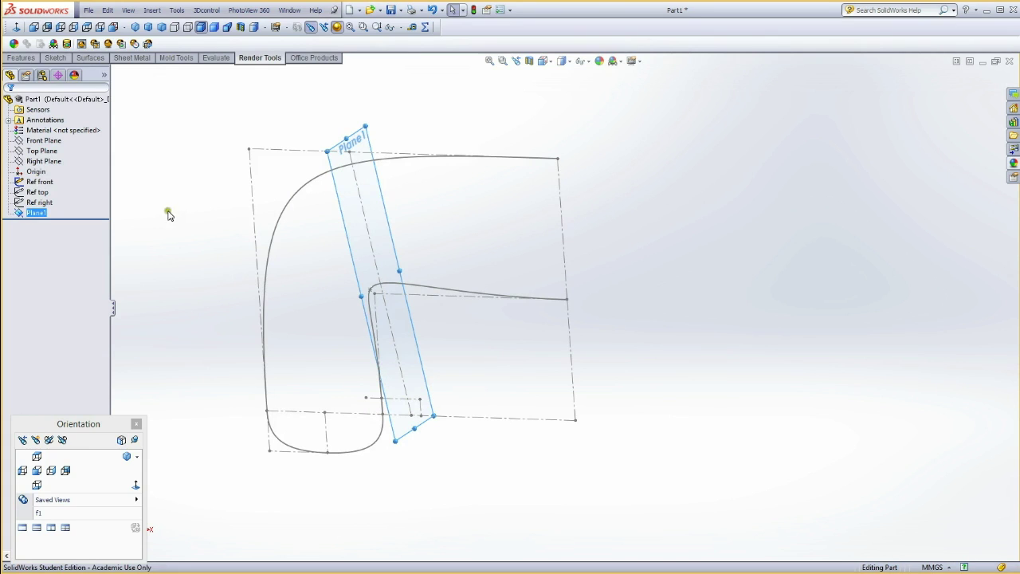
Rename Plane1 to 'Plane schuin' in the tree and start Sketch5 on it
{"action": "left_click", "coordinate": [49, 212]}
{"action": "type", "text": "schuin"}
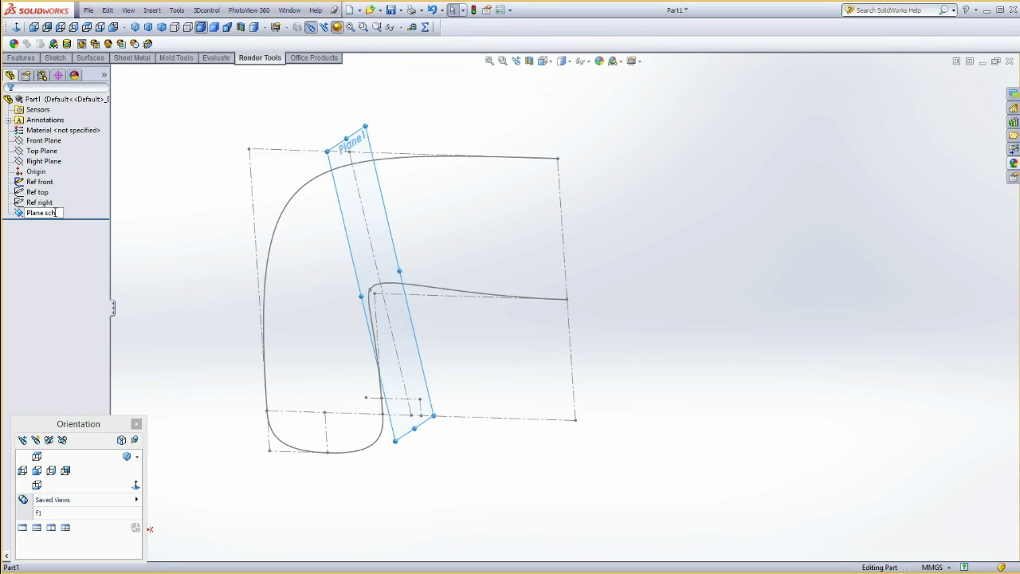
{"action": "left_click", "coordinate": [201, 234]}
{"action": "left_click", "coordinate": [65, 196]}
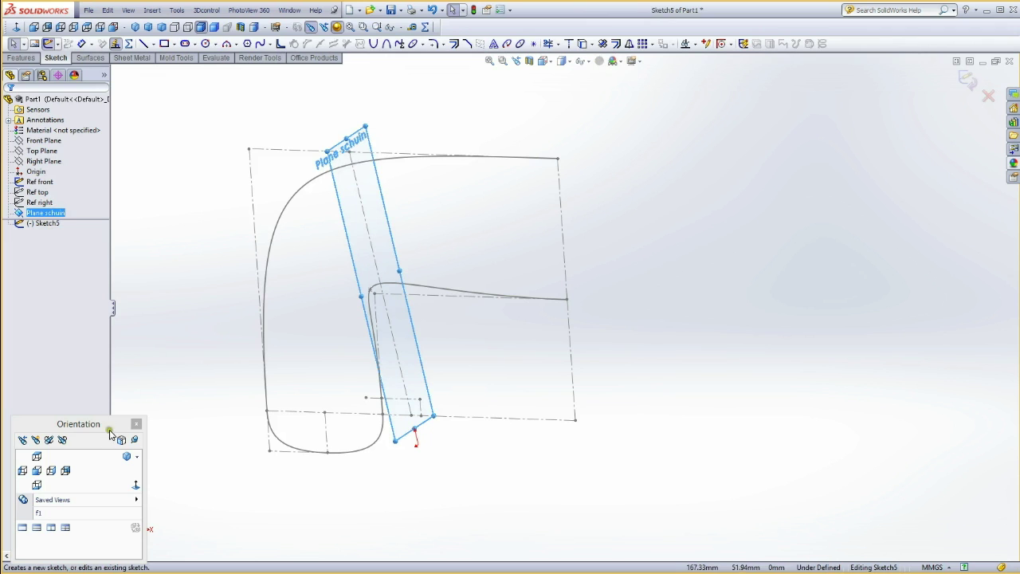
Hide Plane schuin and extend the construction line up the slanted axis
{"action": "middle_click_drag", "start_coordinate": [169, 347], "coordinate": [253, 318]}
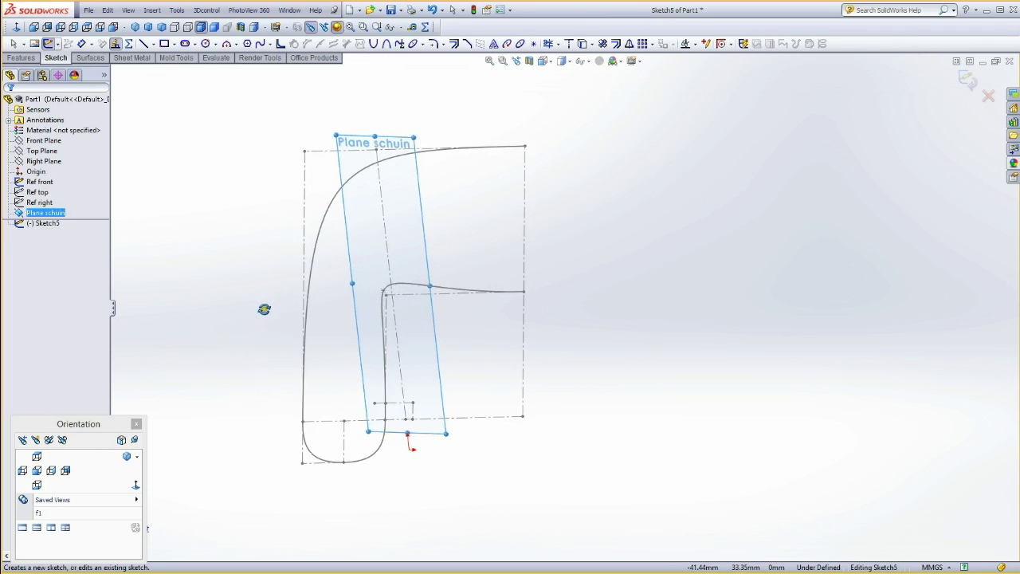
{"action": "key", "text": "Escape"}
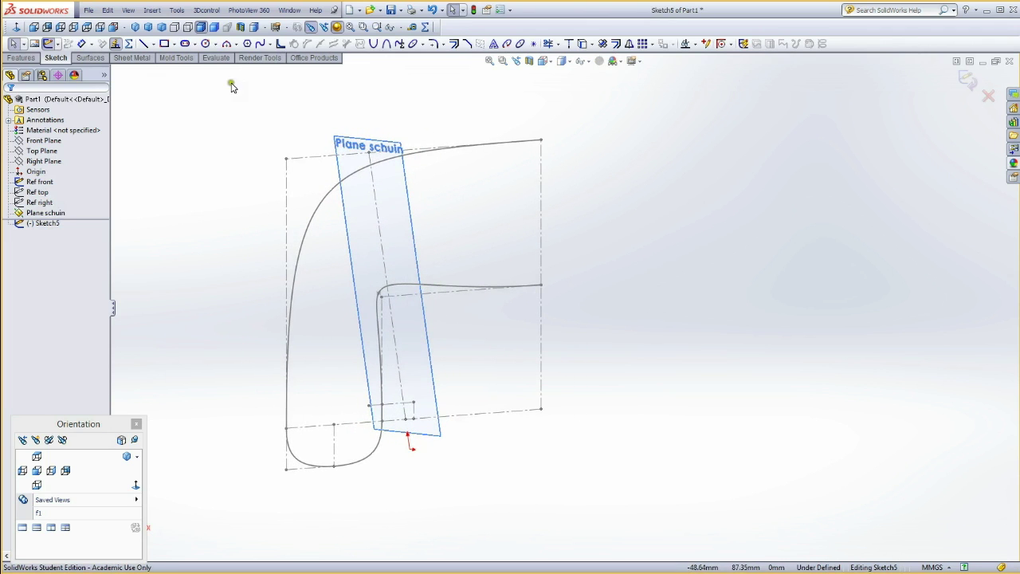
{"action": "left_click", "coordinate": [54, 213]}
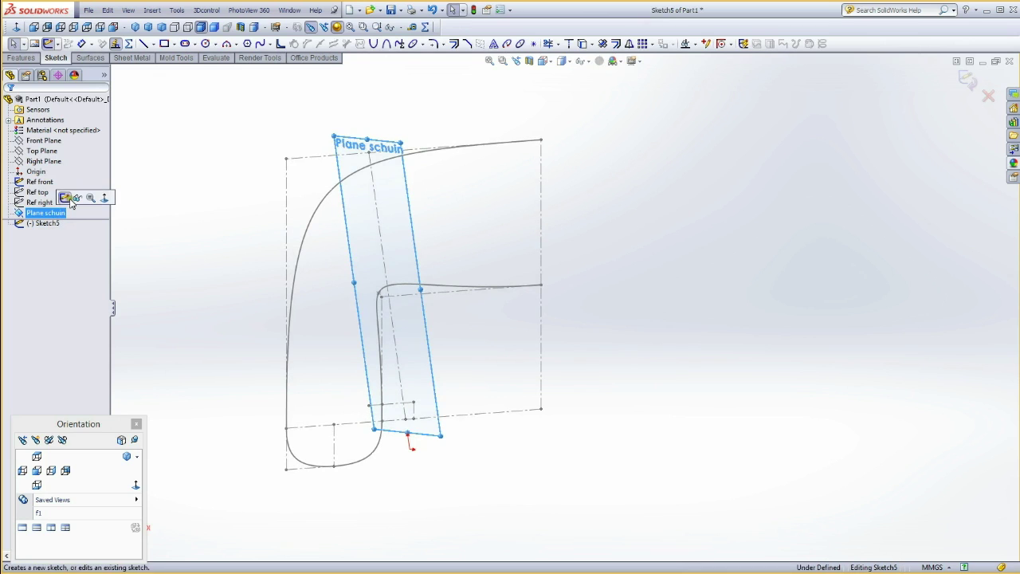
{"action": "left_click", "coordinate": [77, 198]}
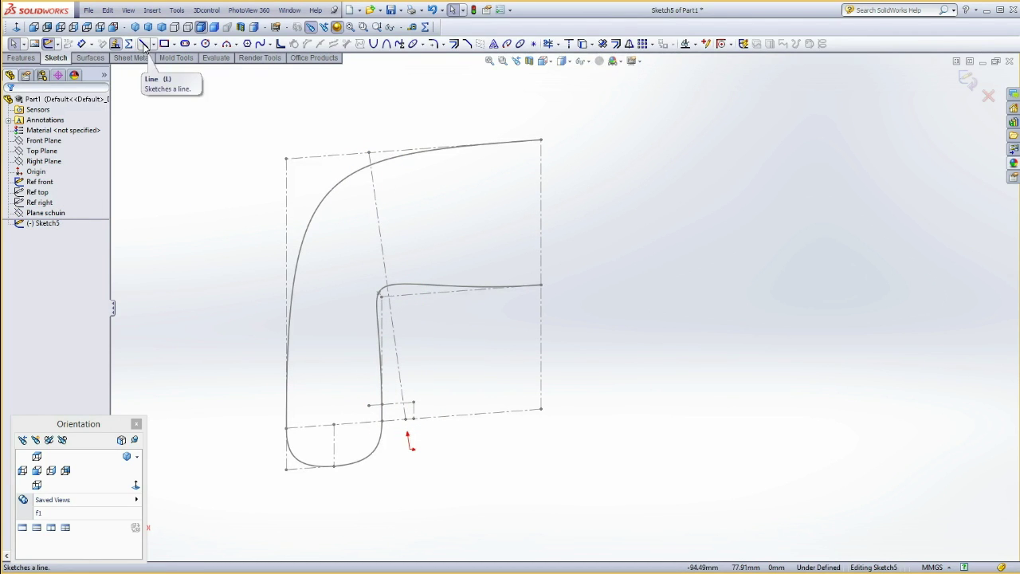
{"action": "left_click", "coordinate": [142, 122]}
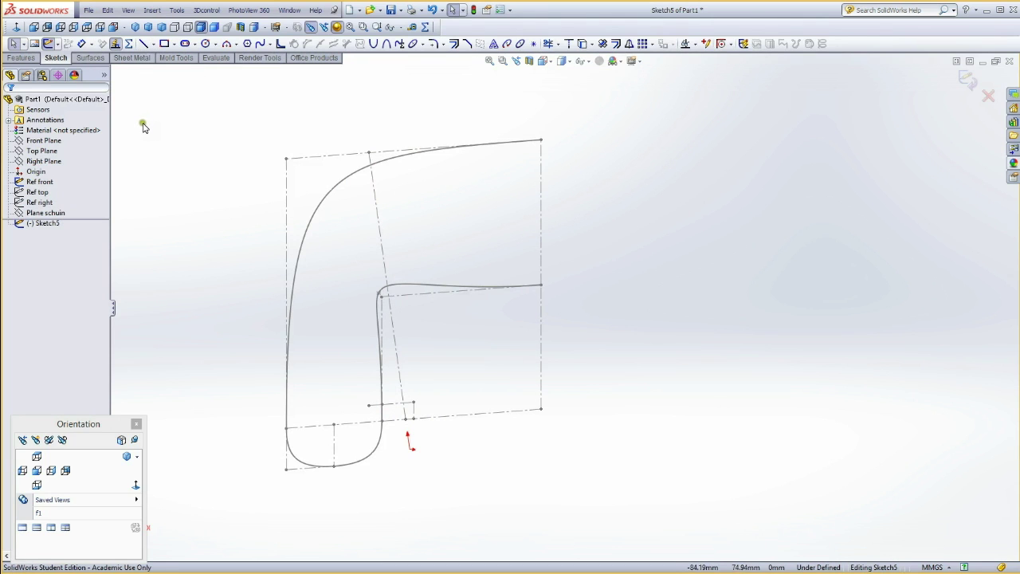
{"action": "key", "text": "l"}
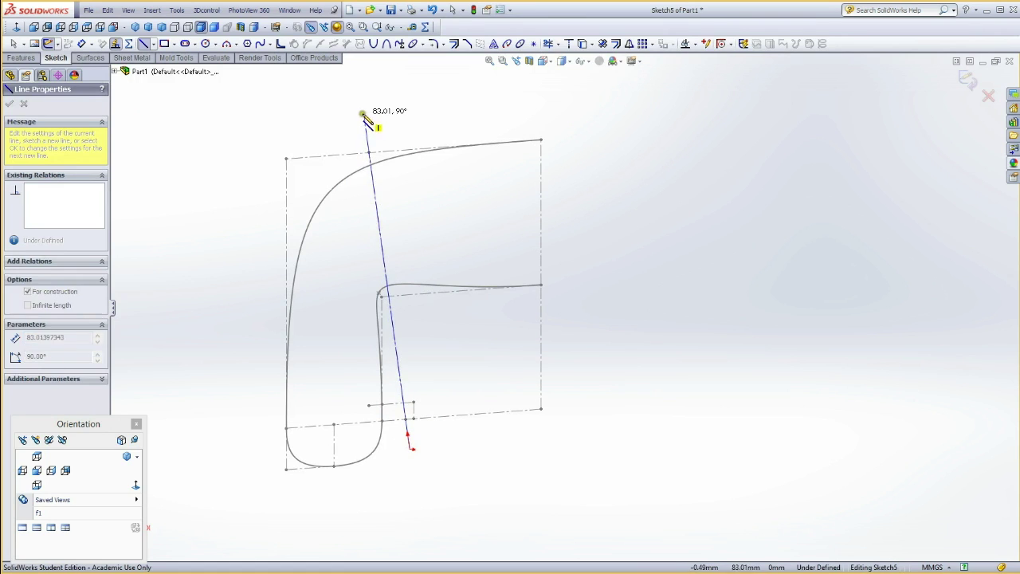
{"action": "left_click_drag", "start_coordinate": [408, 438], "coordinate": [363, 114]}
{"action": "type", "text": "1"}
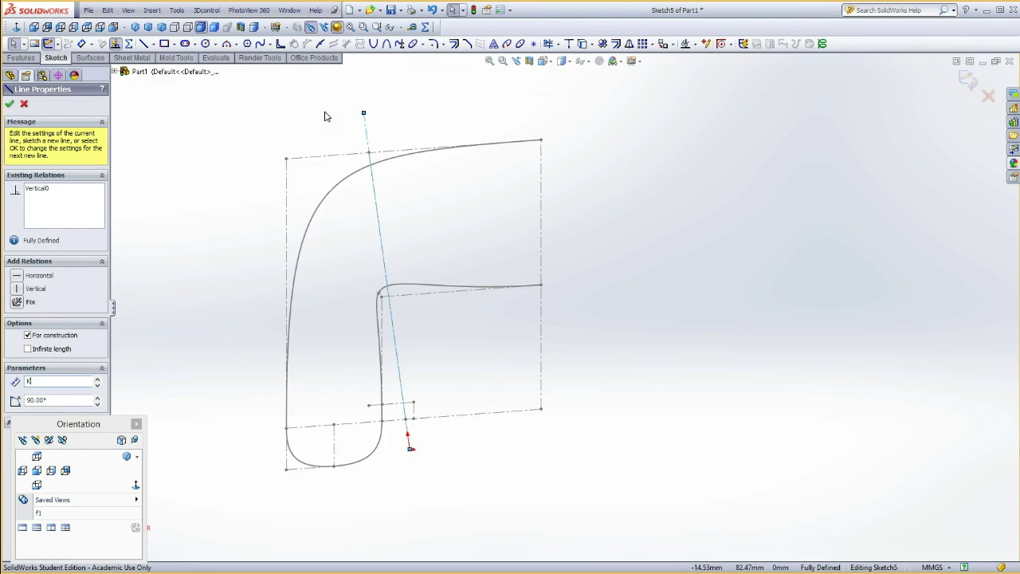
{"action": "key", "text": "Escape"}
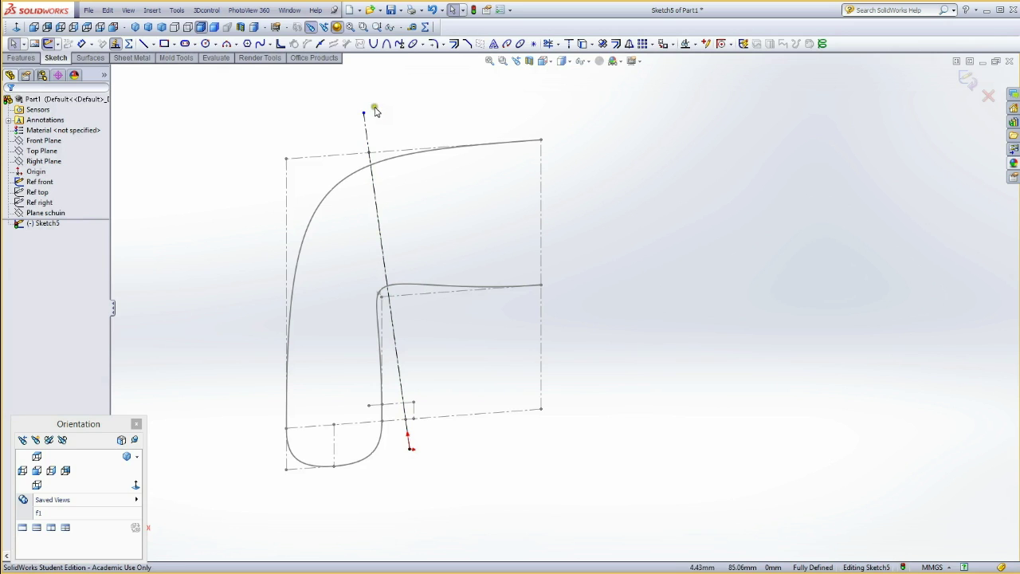
Draw top, side and return construction lines forming a small frame at the slanted line's top
{"action": "key", "text": "l"}
{"action": "left_click", "coordinate": [363, 113]}
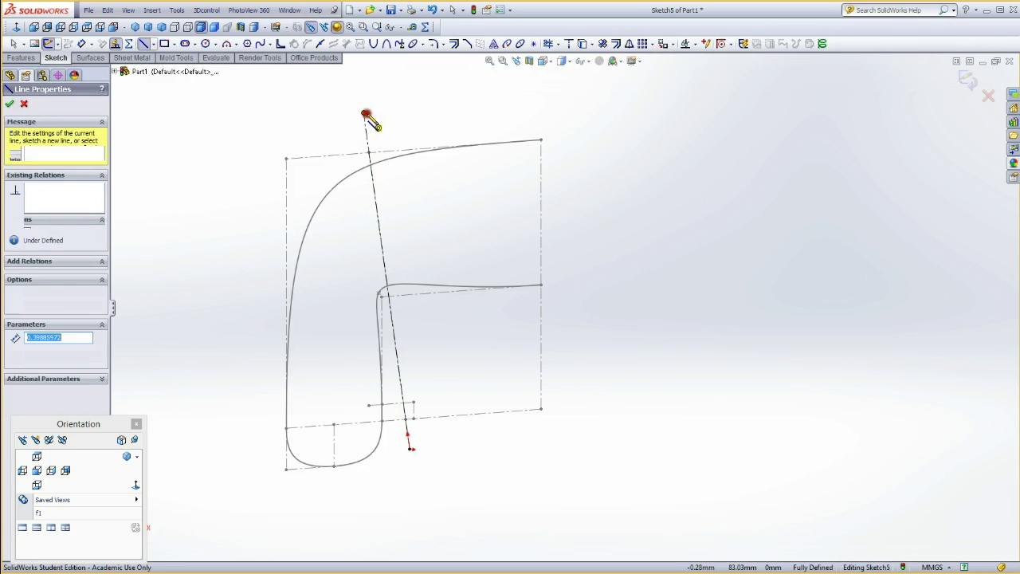
{"action": "left_click", "coordinate": [427, 118]}
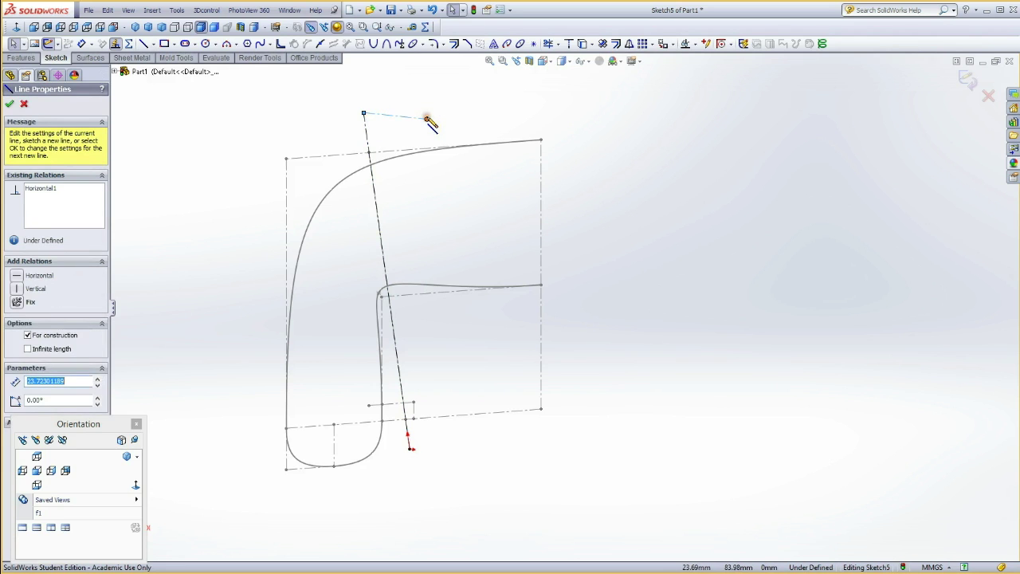
{"action": "left_click", "coordinate": [427, 119]}
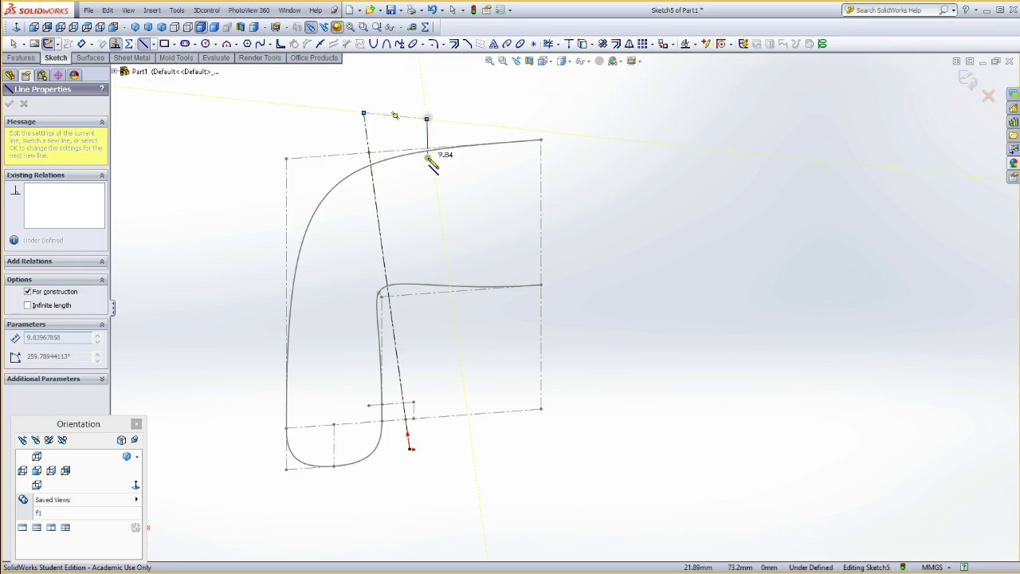
{"action": "left_click", "coordinate": [438, 195]}
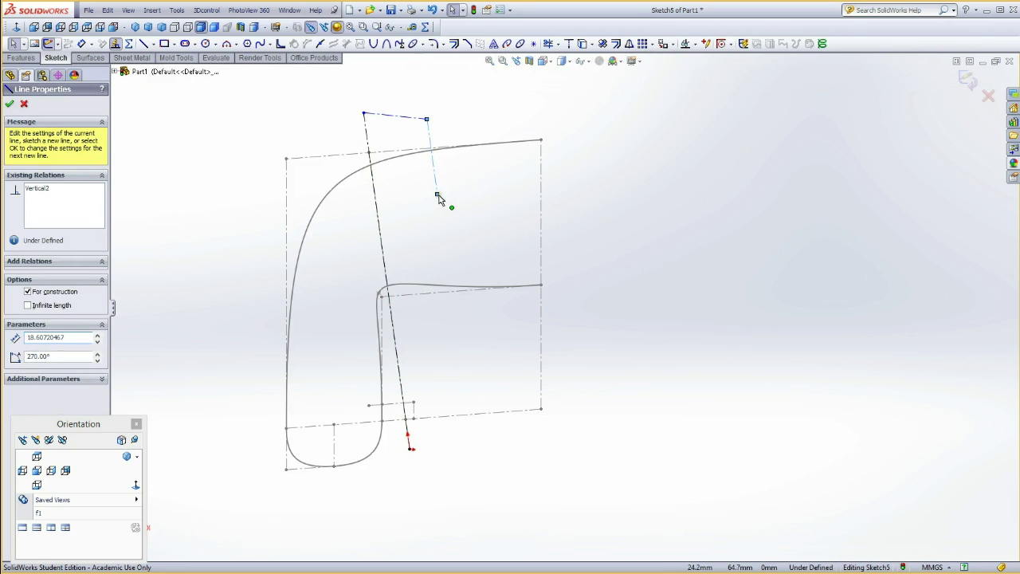
{"action": "key", "text": "Escape"}
{"action": "left_click", "coordinate": [437, 195]}
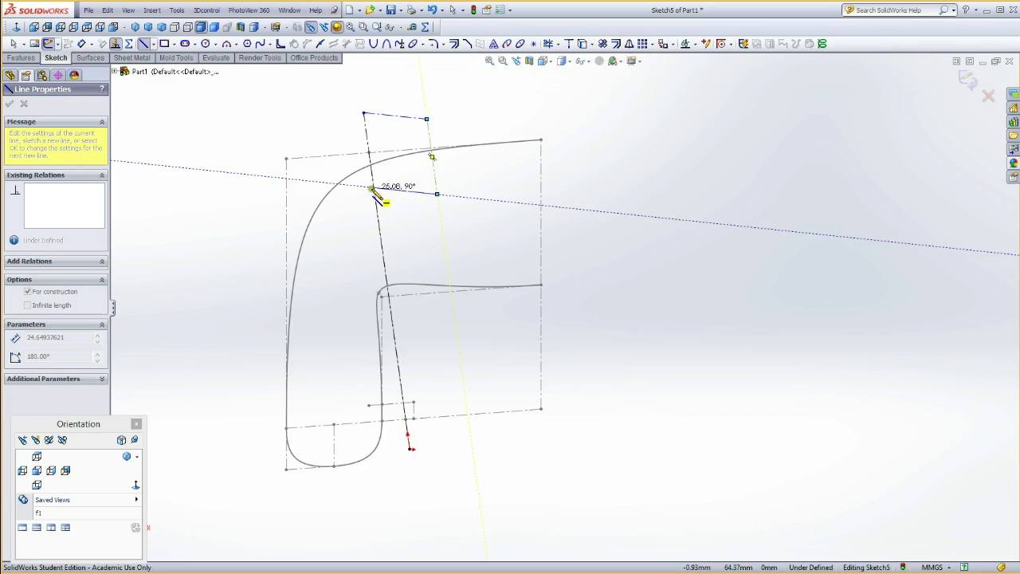
{"action": "left_click", "coordinate": [374, 189]}
{"action": "key", "text": "Escape"}
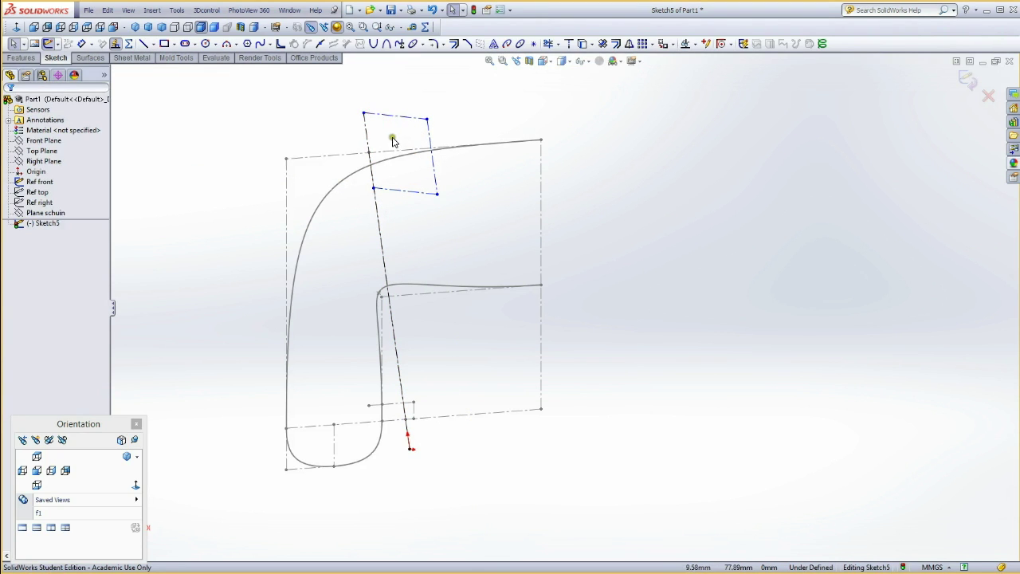
Pull the frame's bottom edge down and pierce its lower corner onto the lower guide curve
{"action": "left_click_drag", "start_coordinate": [392, 194], "coordinate": [405, 252]}
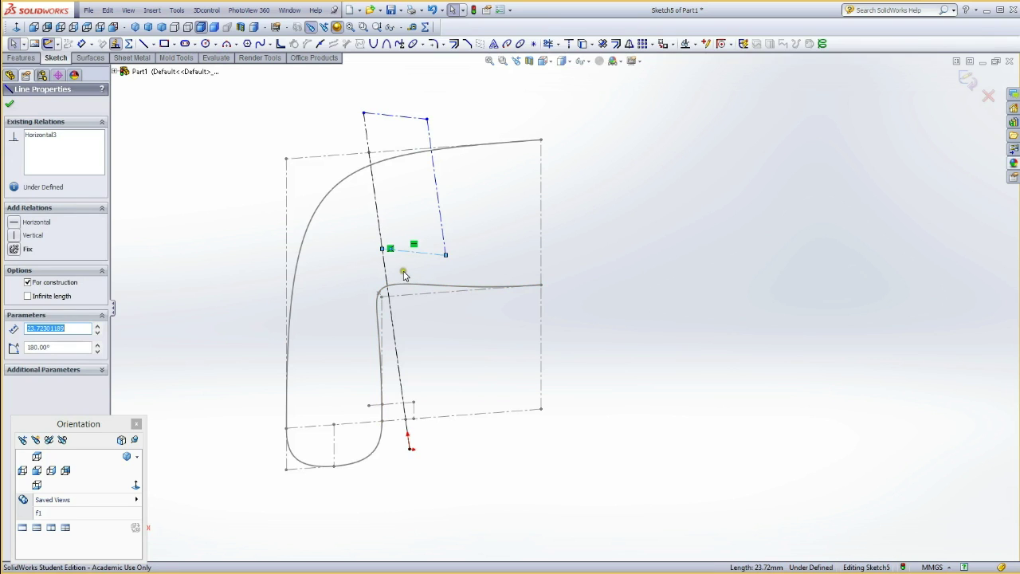
{"action": "left_click", "coordinate": [401, 272]}
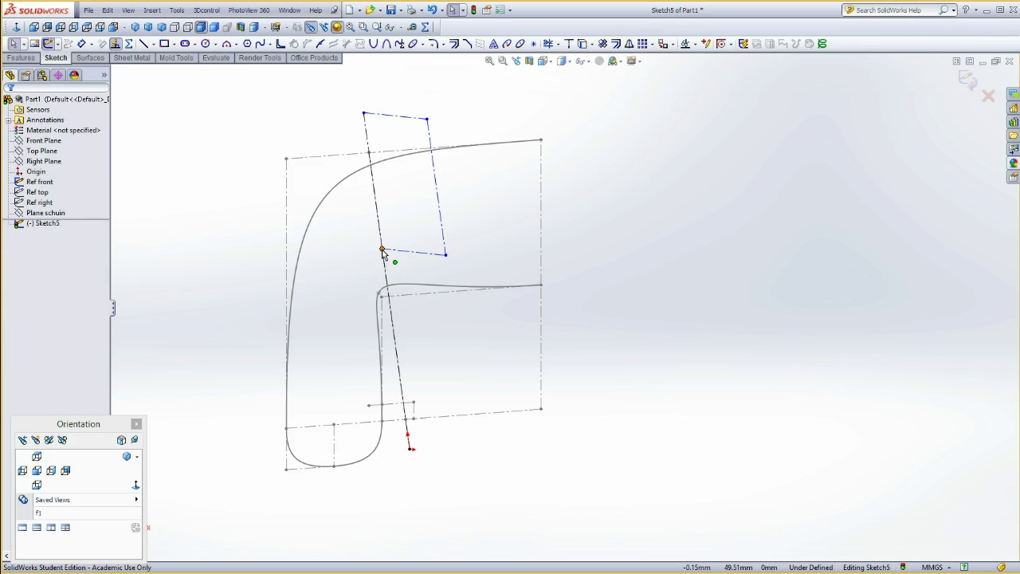
{"action": "left_click", "coordinate": [382, 250]}
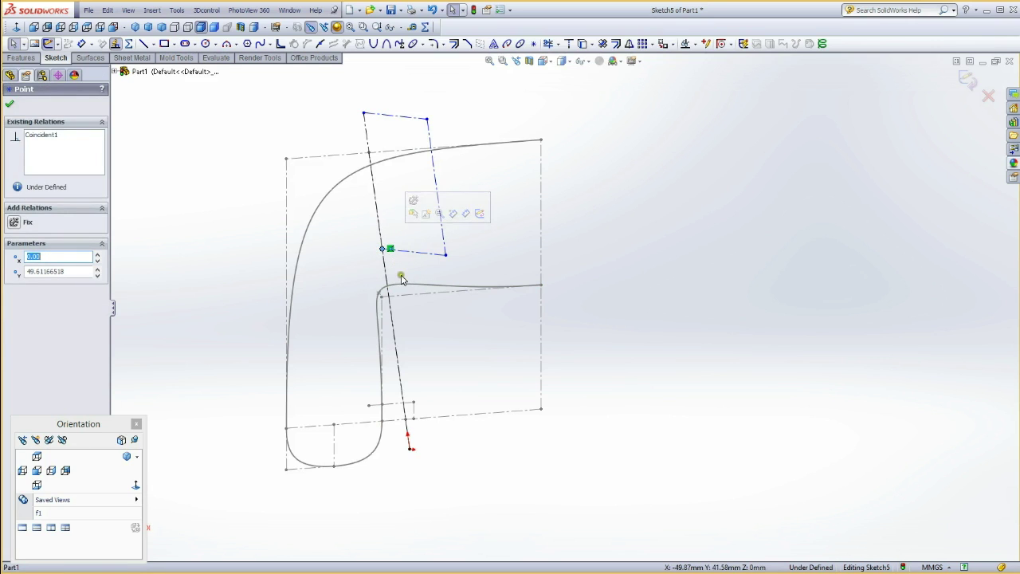
{"action": "left_click", "coordinate": [400, 284], "text": "ctrl"}
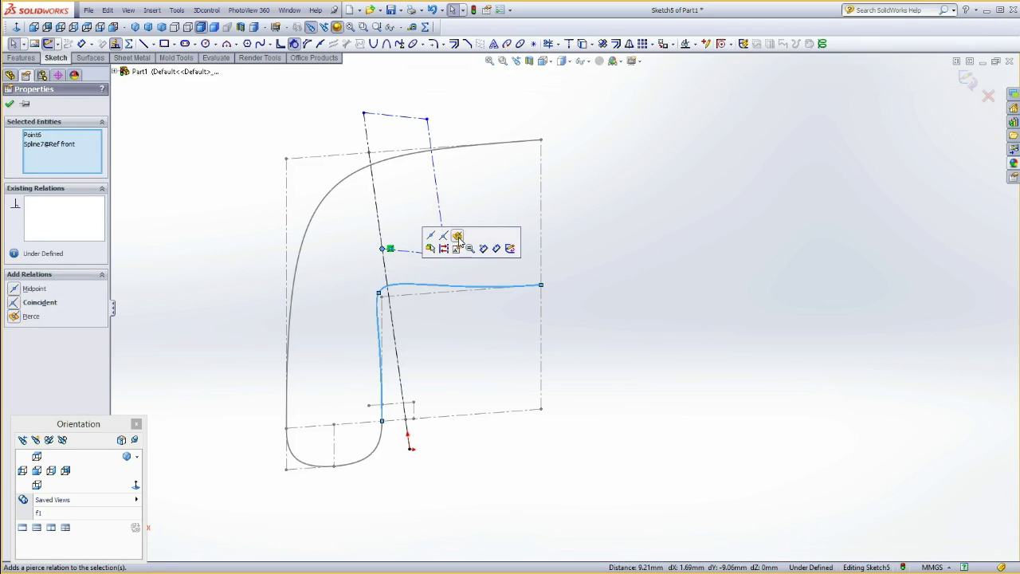
{"action": "left_click", "coordinate": [458, 237]}
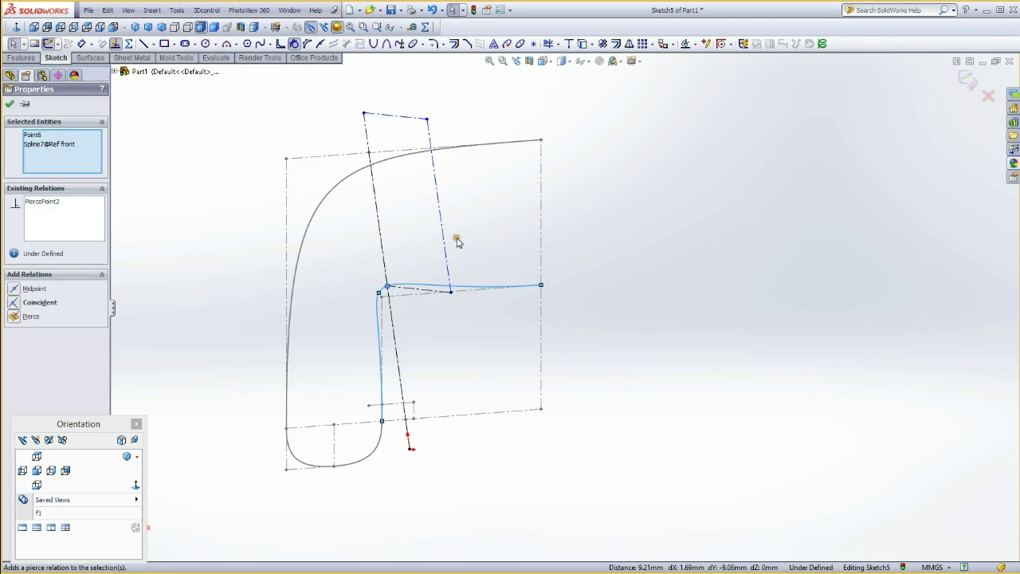
Pierce the frame's top corner onto the upper guide curve
{"action": "left_click", "coordinate": [364, 114]}
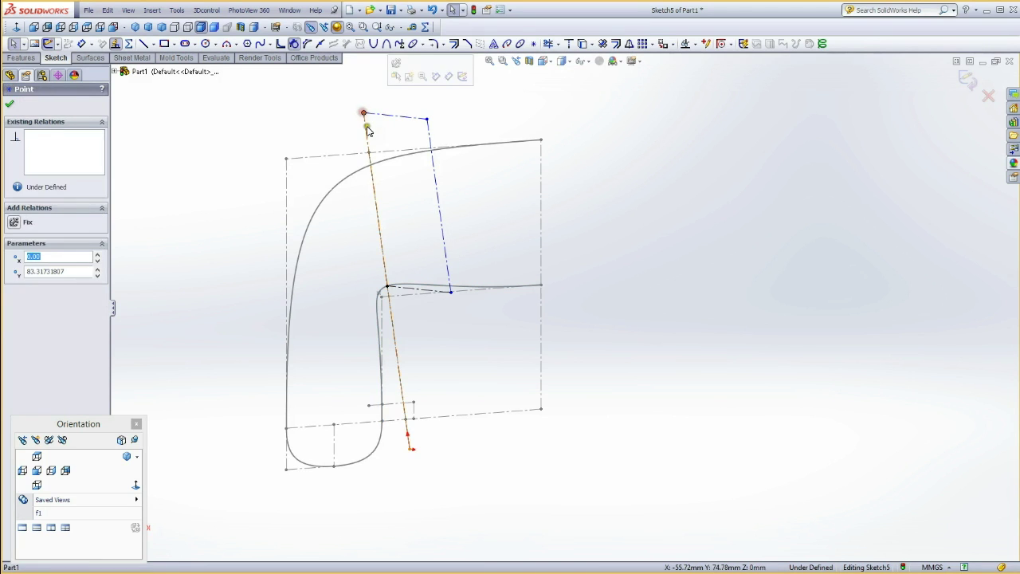
{"action": "left_click", "coordinate": [379, 162], "text": "ctrl"}
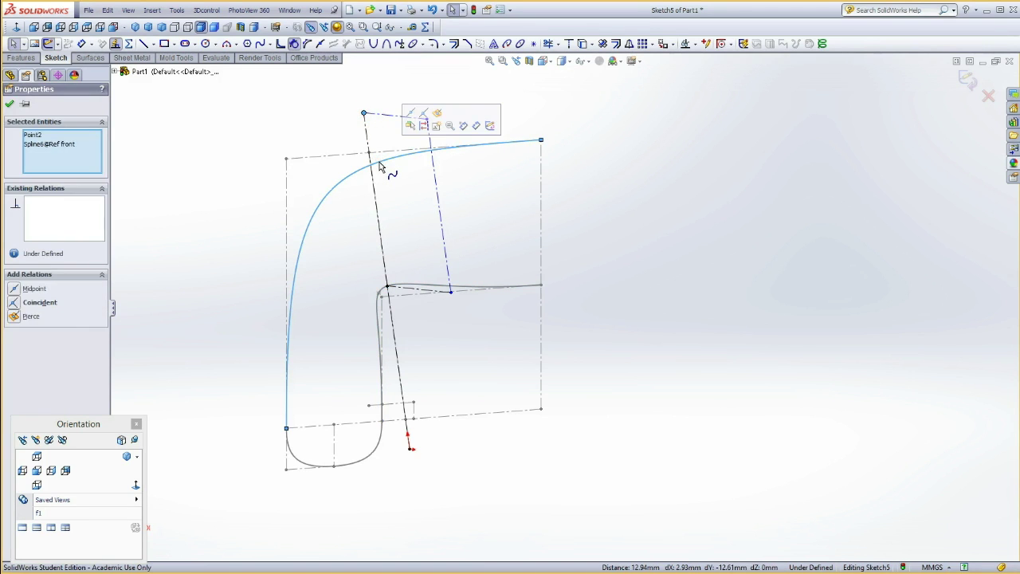
{"action": "left_click", "coordinate": [438, 114]}
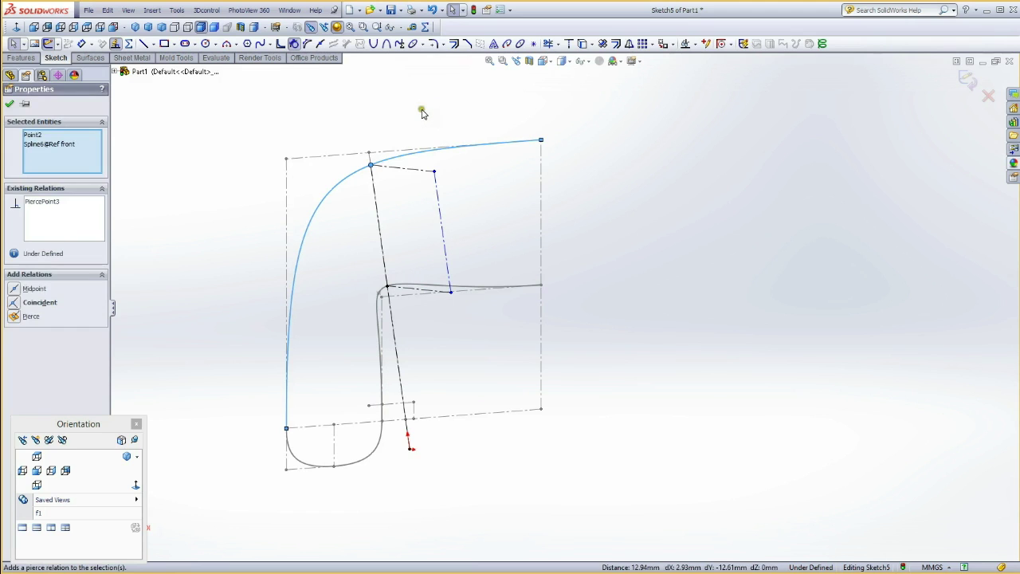
{"action": "left_click", "coordinate": [416, 109]}
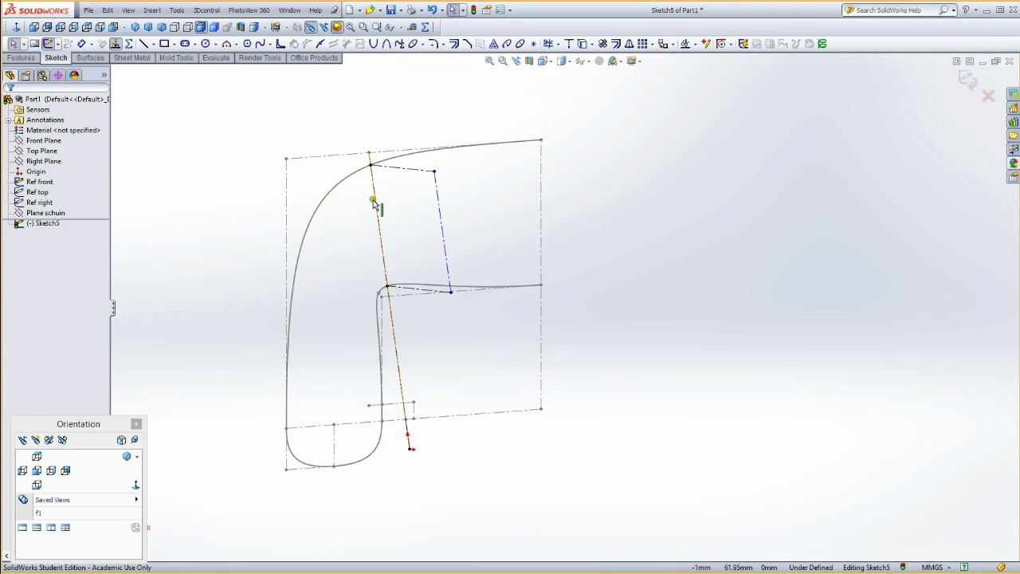
Dimension the frame from its corner point to the slanted line as 16.5 mm
{"action": "key", "text": "d"}
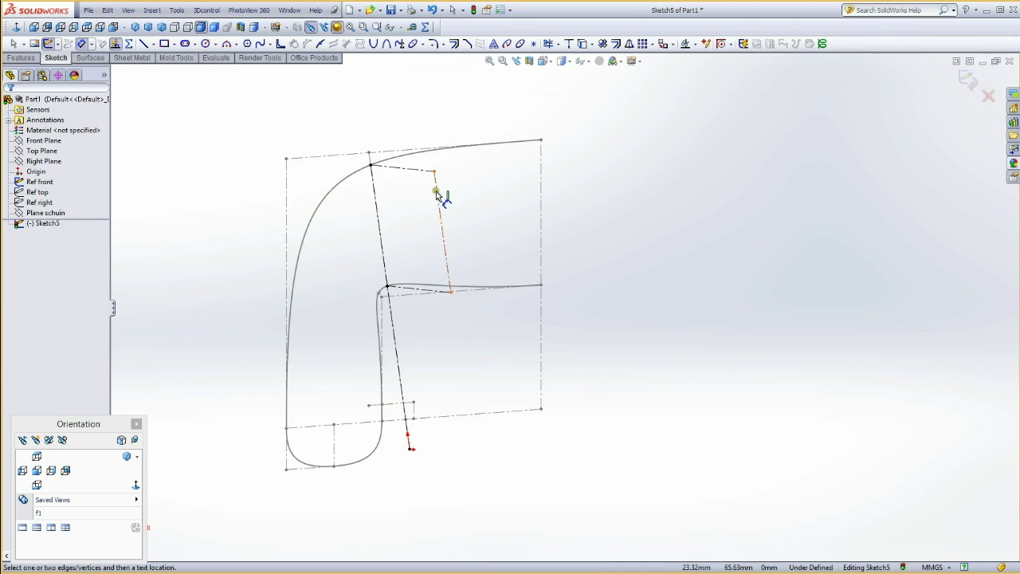
{"action": "left_click", "coordinate": [437, 194]}
{"action": "left_click", "coordinate": [375, 198]}
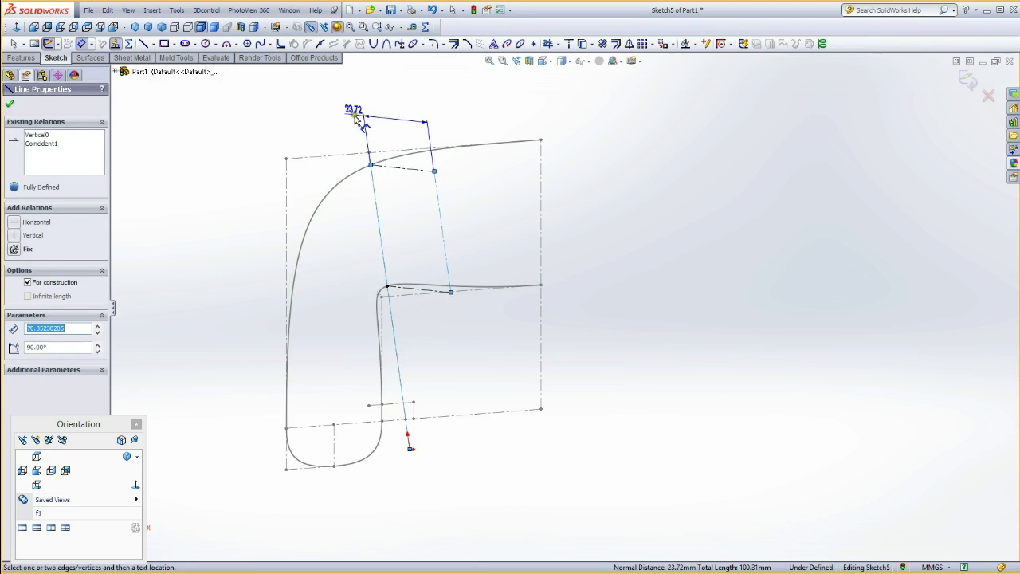
{"action": "left_click", "coordinate": [355, 121]}
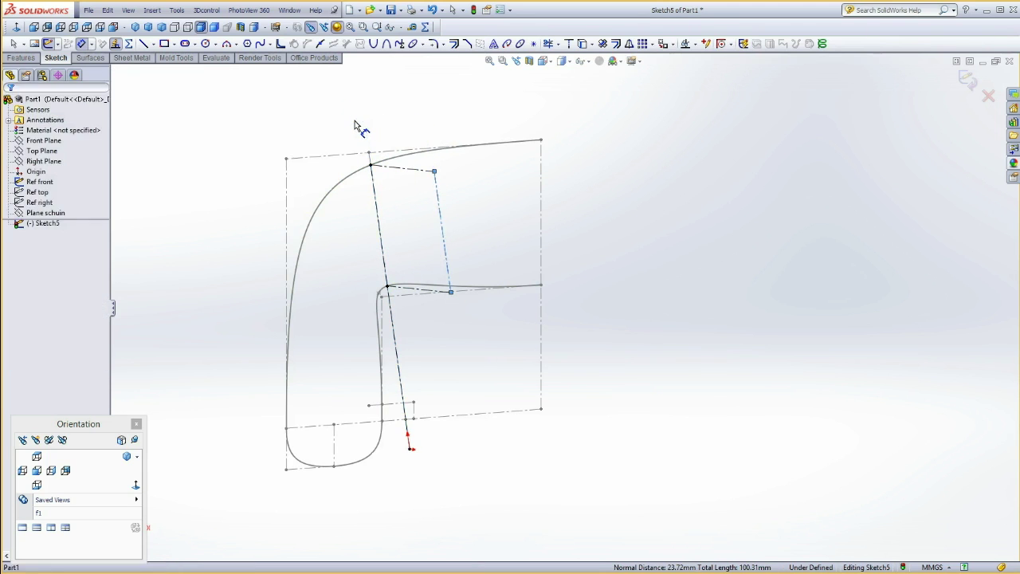
{"action": "left_click_drag", "start_coordinate": [355, 121], "coordinate": [407, 184]}
{"action": "key", "text": "Escape"}
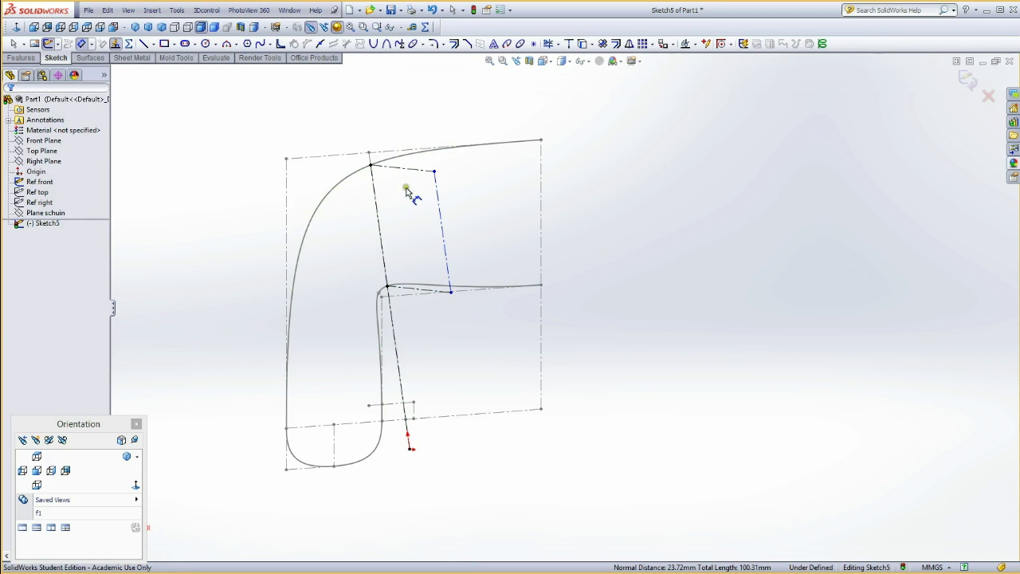
{"action": "left_click", "coordinate": [432, 172]}
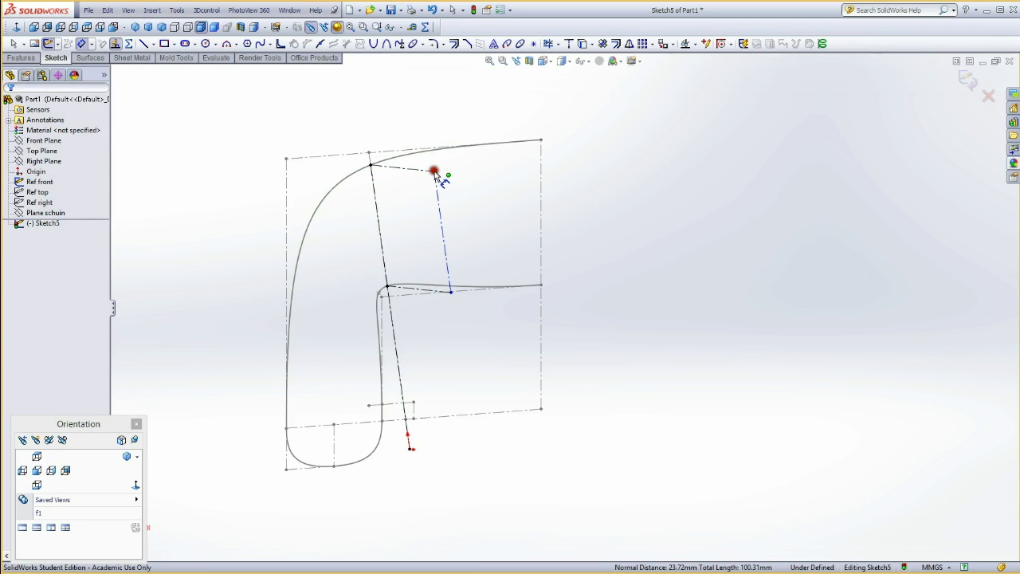
{"action": "left_click", "coordinate": [378, 204]}
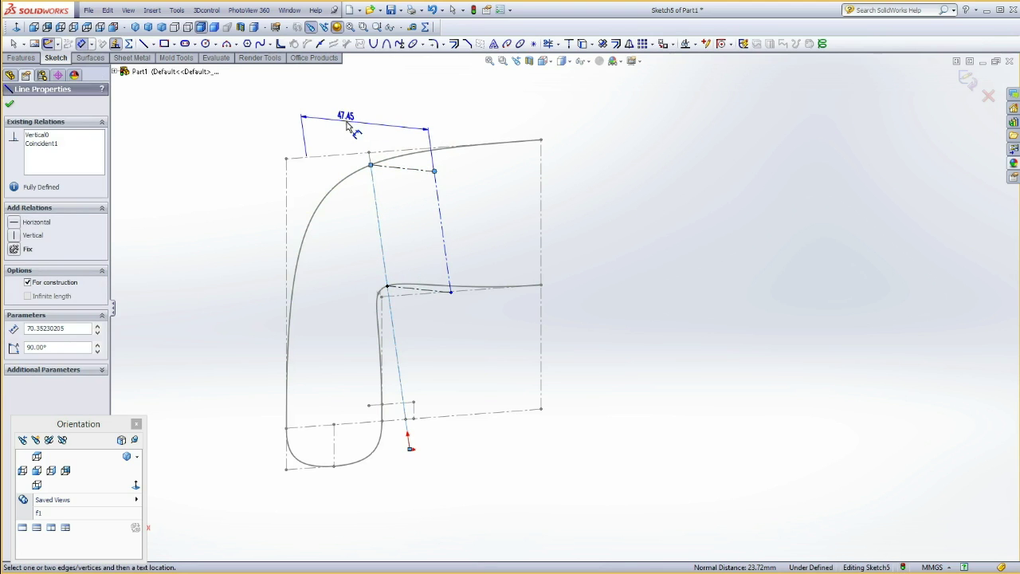
{"action": "left_click", "coordinate": [352, 116]}
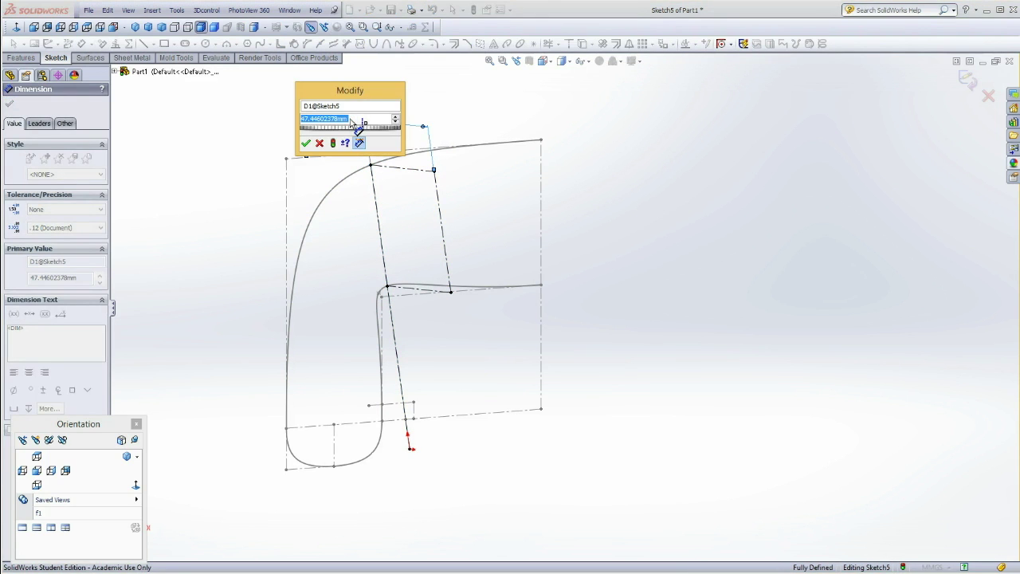
{"action": "type", "text": "16.5"}
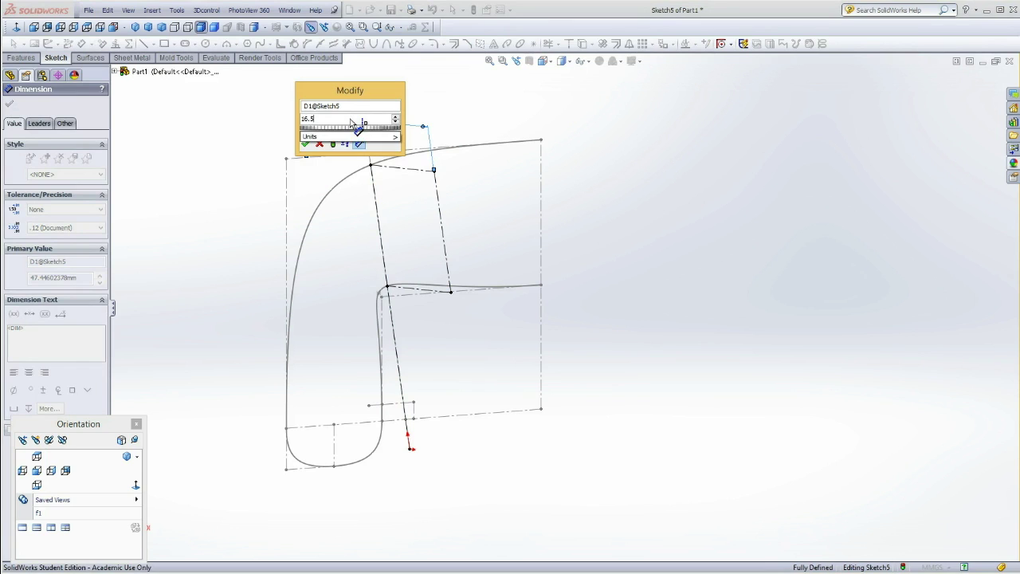
{"action": "key", "text": "Return"}
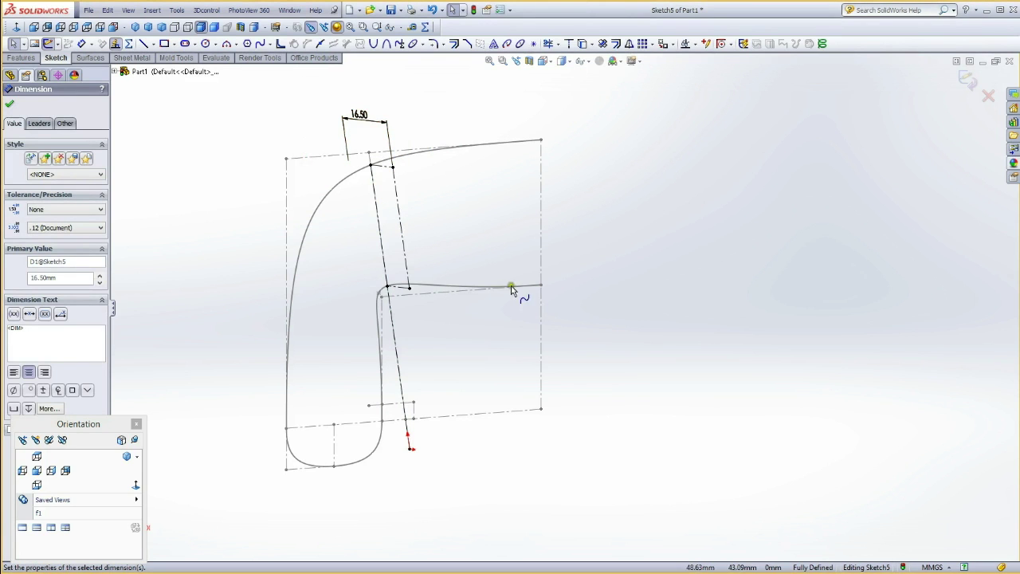
{"action": "left_click", "coordinate": [175, 249]}
View normal to the angled plane and draw a three-point spline from the frame's top corner to its bottom corner
{"action": "left_click", "coordinate": [44, 185]}
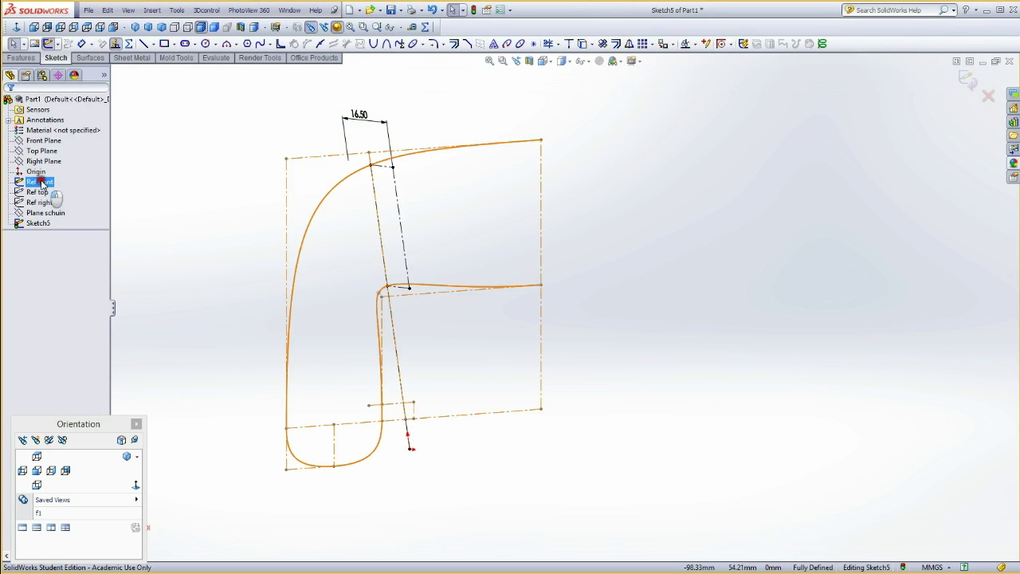
{"action": "left_click", "coordinate": [46, 162]}
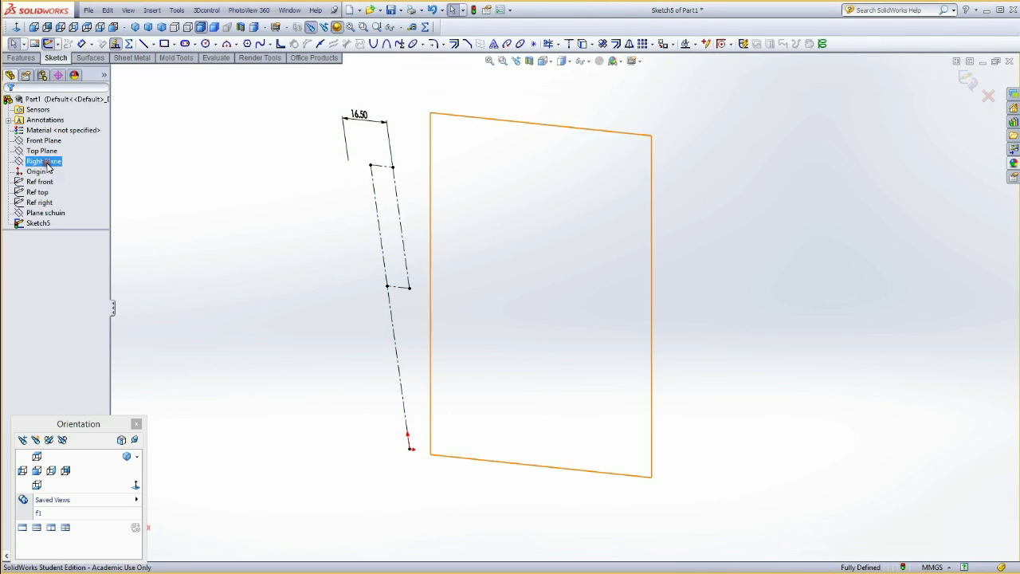
{"action": "key", "text": "Escape"}
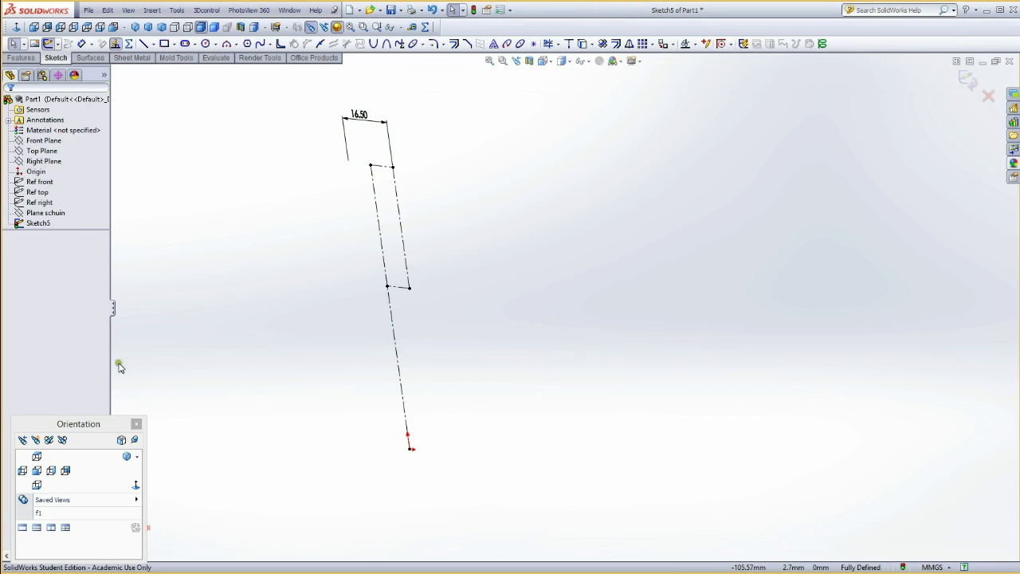
{"action": "left_click", "coordinate": [135, 487]}
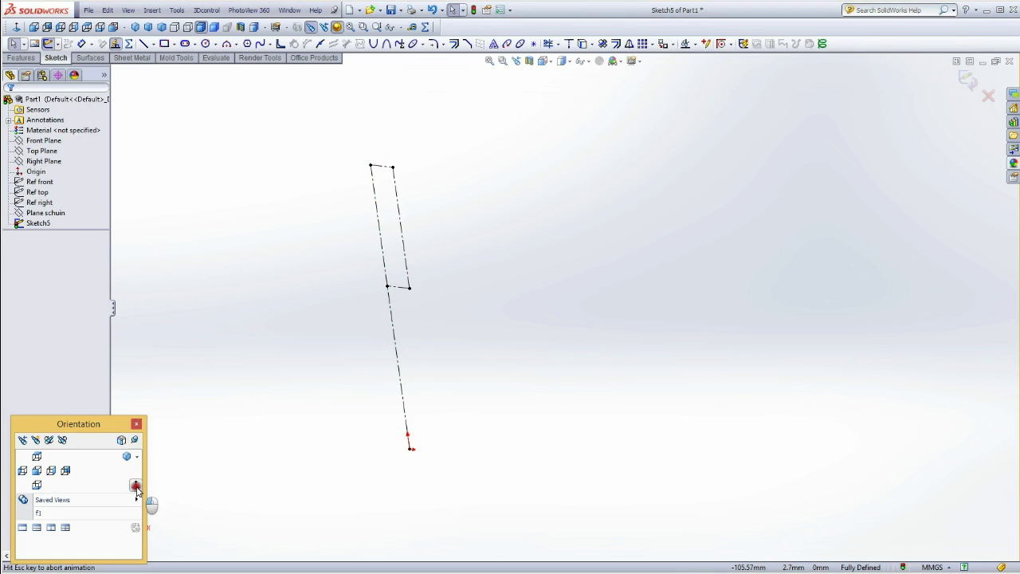
{"action": "left_click", "coordinate": [438, 282]}
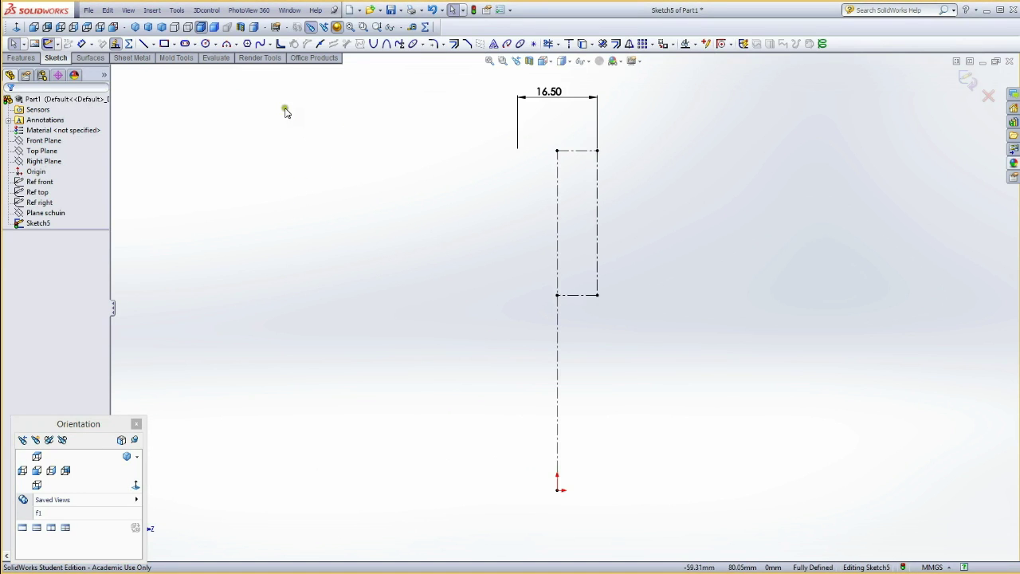
{"action": "left_click", "coordinate": [260, 43]}
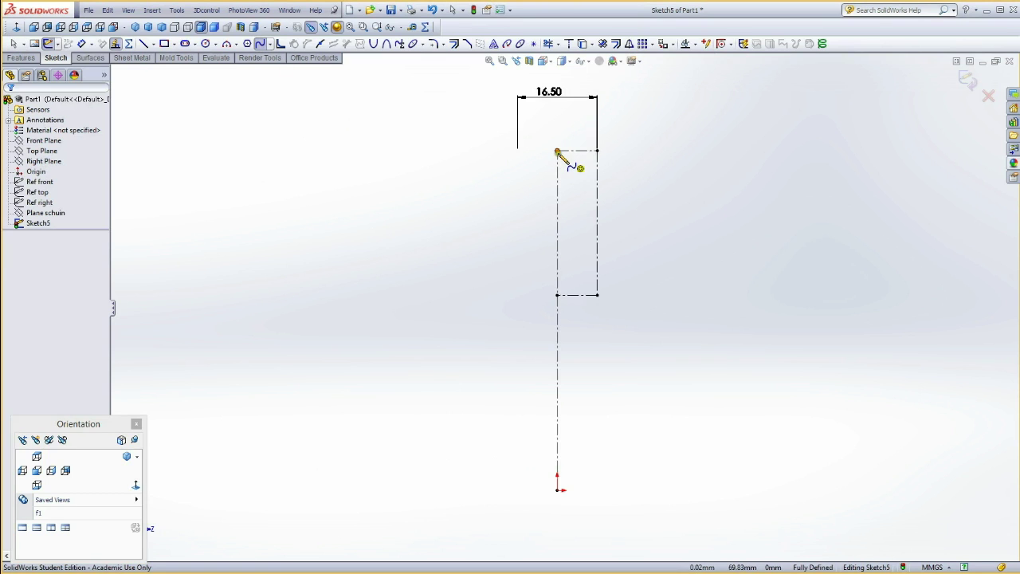
{"action": "left_click", "coordinate": [557, 150]}
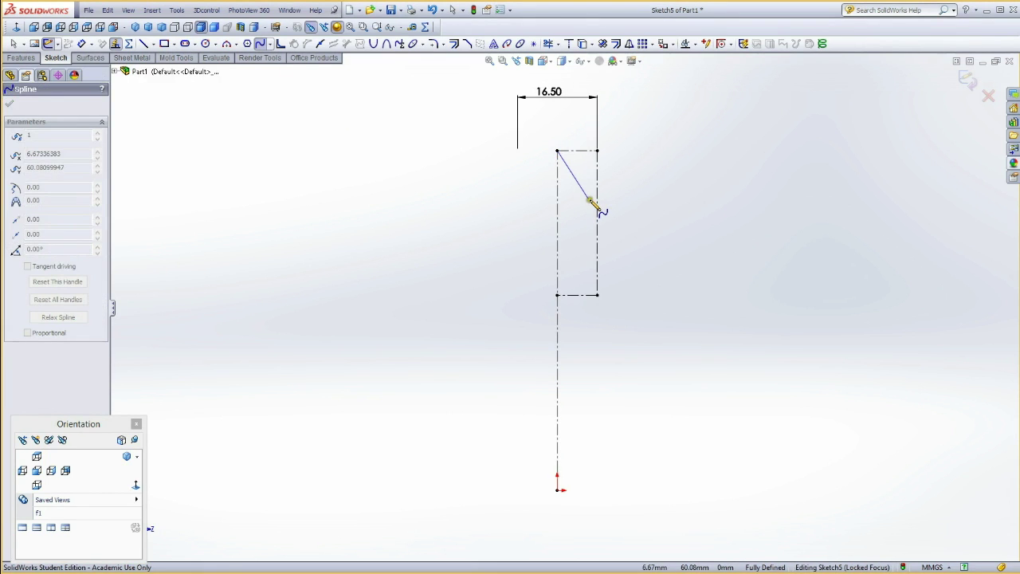
{"action": "left_click", "coordinate": [592, 199]}
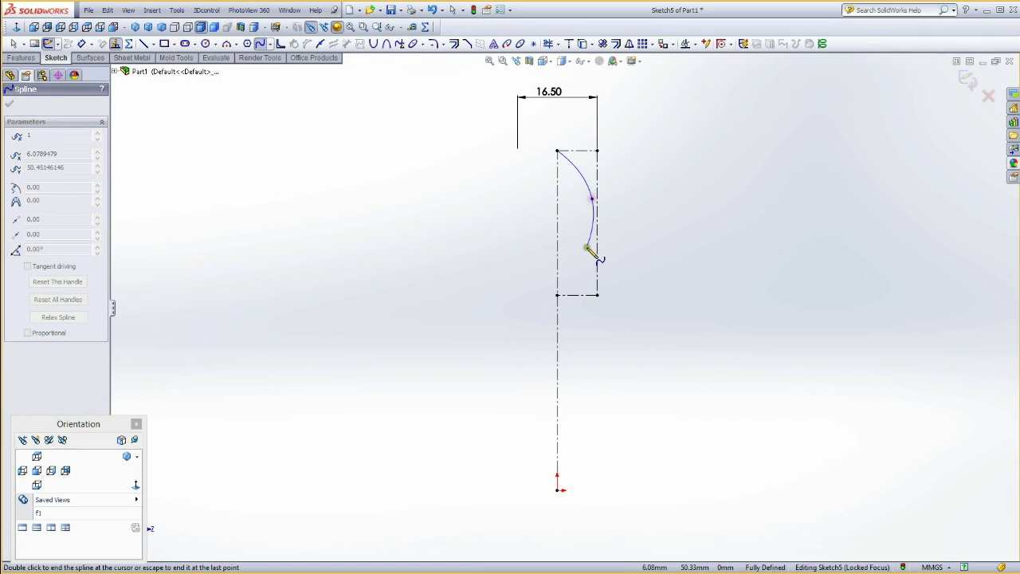
{"action": "left_click", "coordinate": [558, 296]}
{"action": "key", "text": "Escape"}
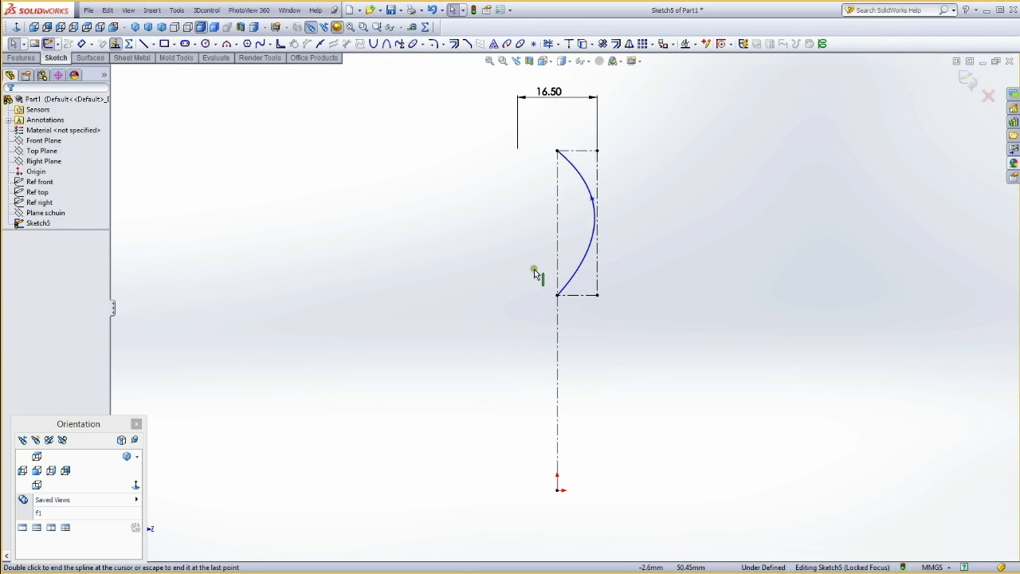
Make the spline tangent to the frame's top, bottom and right construction lines
{"action": "left_click", "coordinate": [577, 172]}
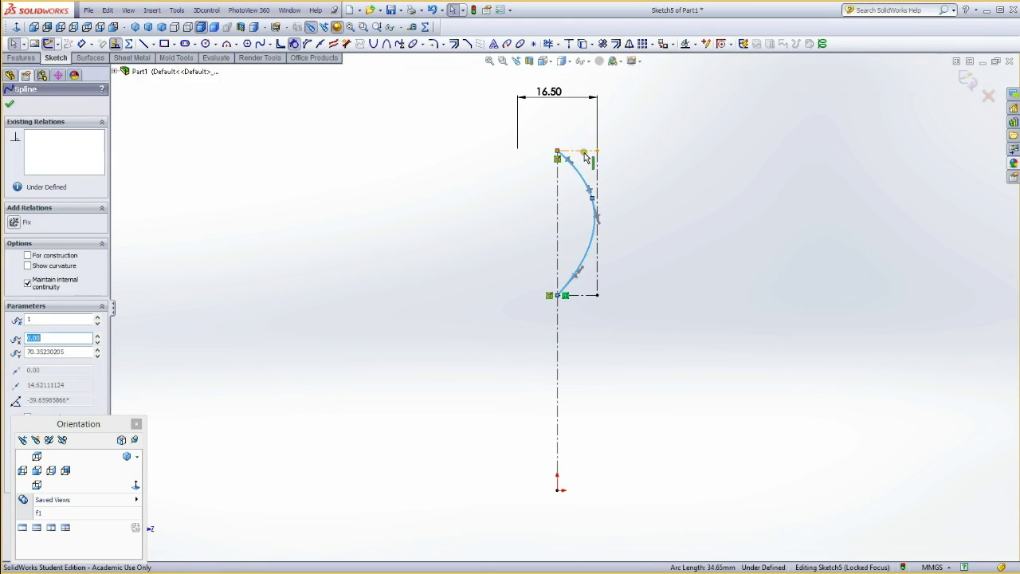
{"action": "left_click", "coordinate": [587, 152], "text": "ctrl"}
{"action": "left_click", "coordinate": [628, 103]}
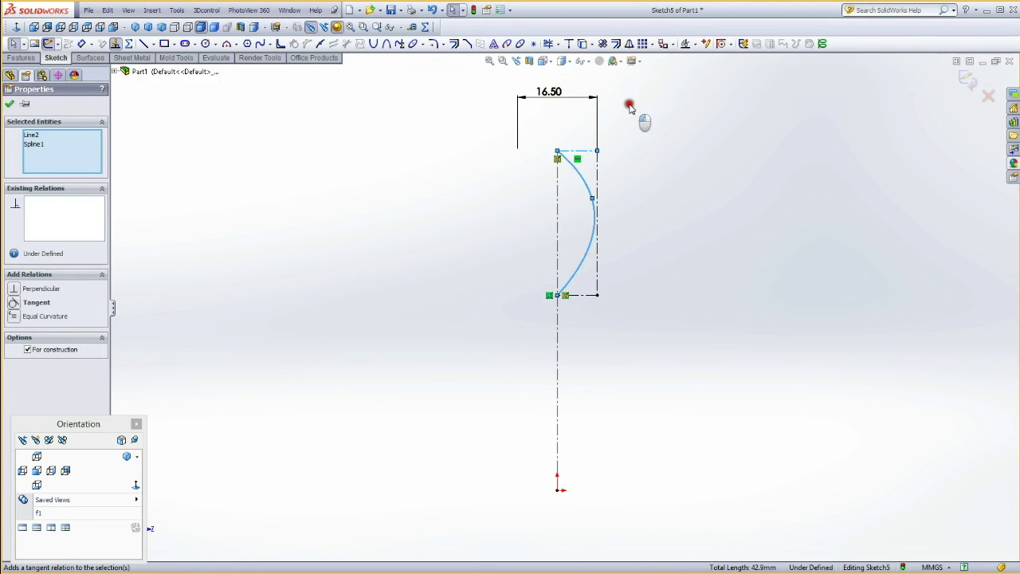
{"action": "left_click", "coordinate": [587, 296]}
{"action": "left_click", "coordinate": [592, 267], "text": "ctrl"}
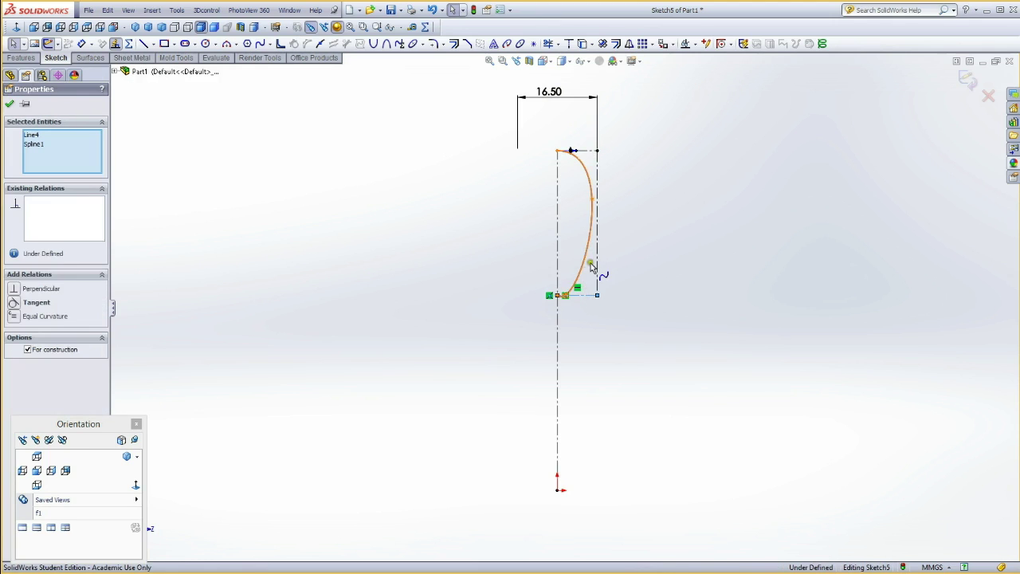
{"action": "left_click", "coordinate": [614, 225]}
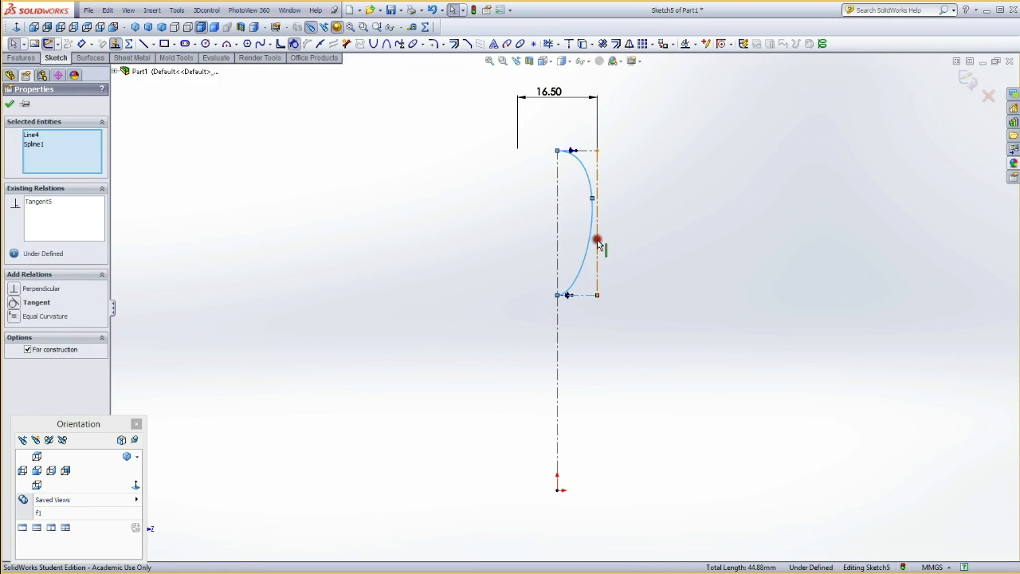
{"action": "left_click", "coordinate": [597, 245]}
{"action": "left_click", "coordinate": [595, 256], "text": "ctrl"}
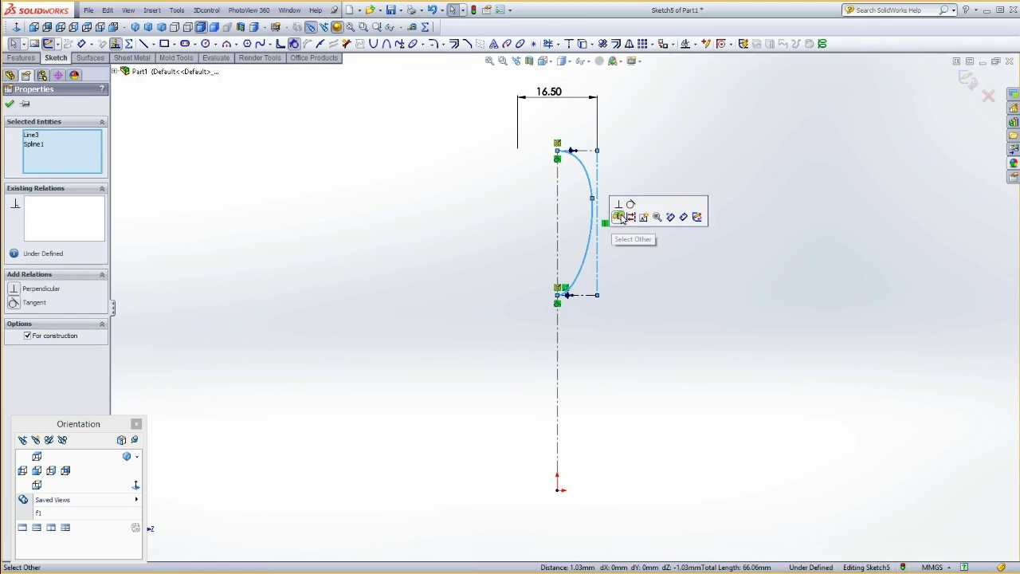
{"action": "left_click", "coordinate": [631, 204]}
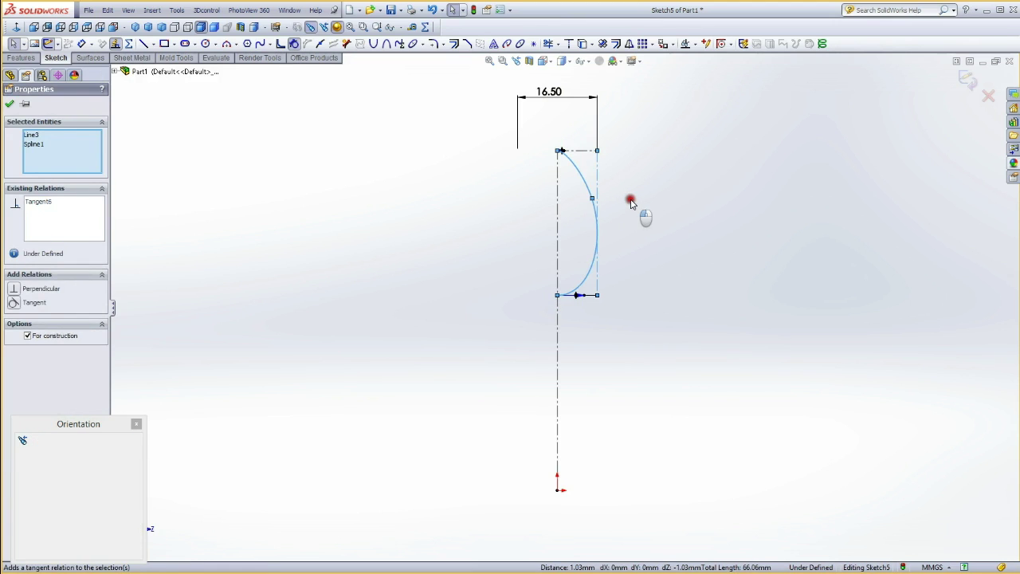
{"action": "key", "text": "Escape"}
Dimension the spline's bulge point 1 mm from the right edge and 5 mm below the top
{"action": "key", "text": "d"}
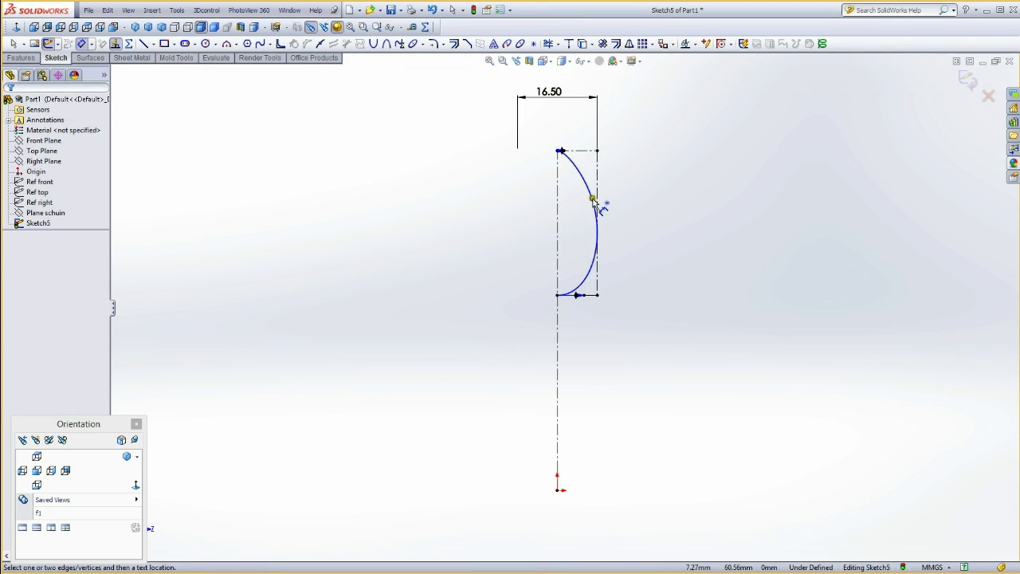
{"action": "left_click", "coordinate": [592, 199]}
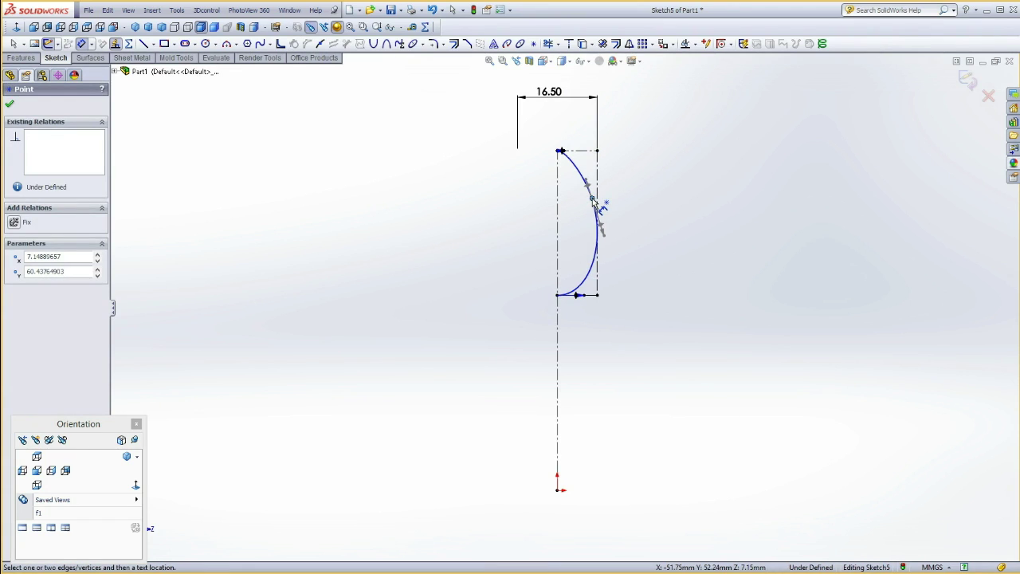
{"action": "left_click", "coordinate": [598, 190]}
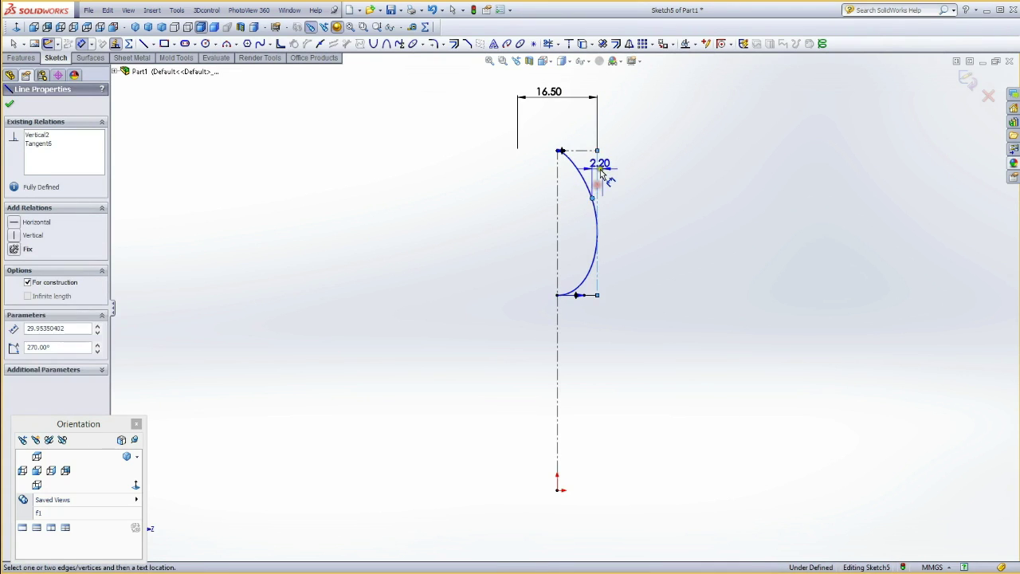
{"action": "left_click", "coordinate": [584, 133]}
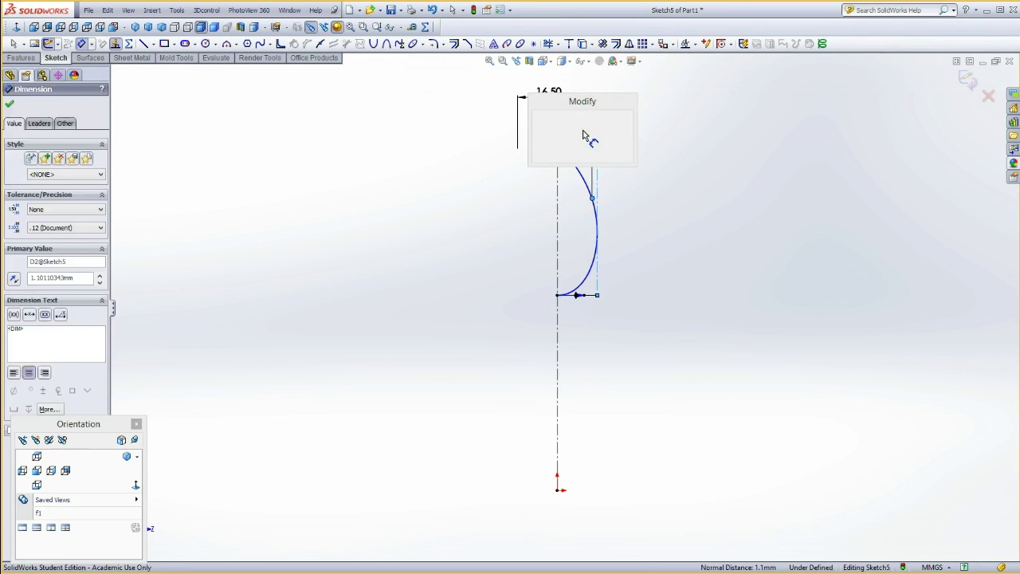
{"action": "type", "text": "1"}
{"action": "key", "text": "Return"}
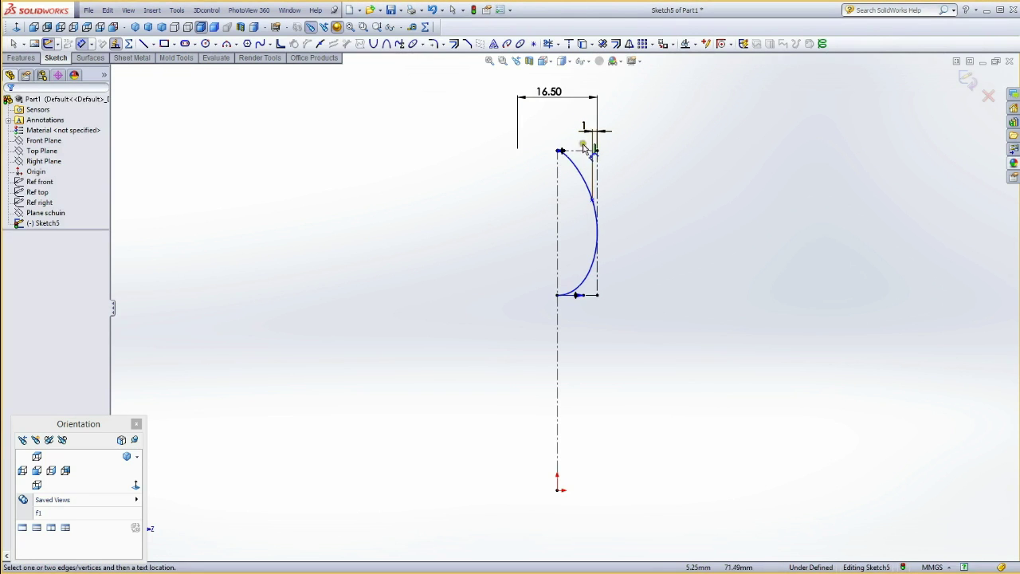
{"action": "left_click", "coordinate": [592, 200]}
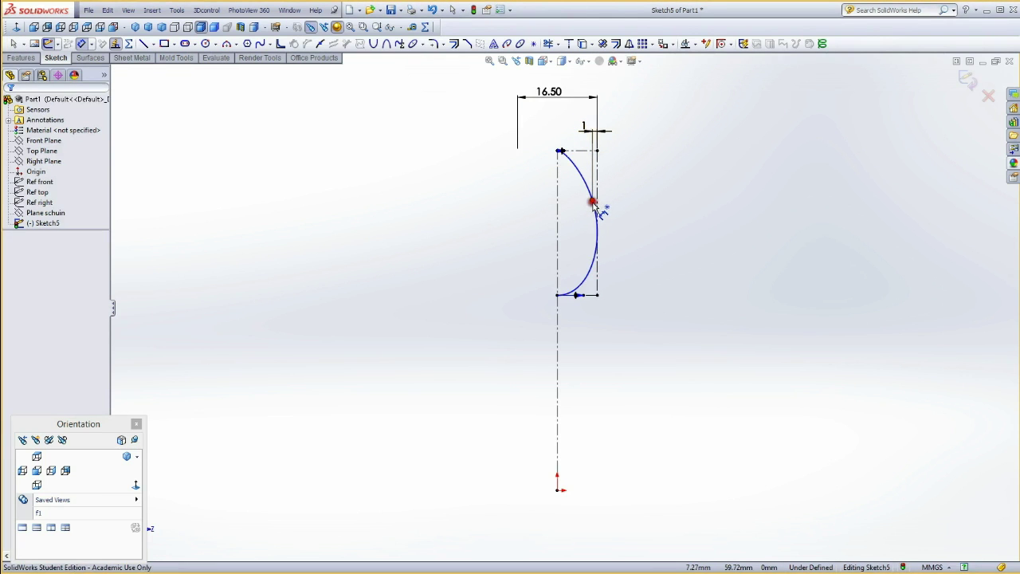
{"action": "left_click", "coordinate": [586, 151]}
{"action": "left_click", "coordinate": [630, 183]}
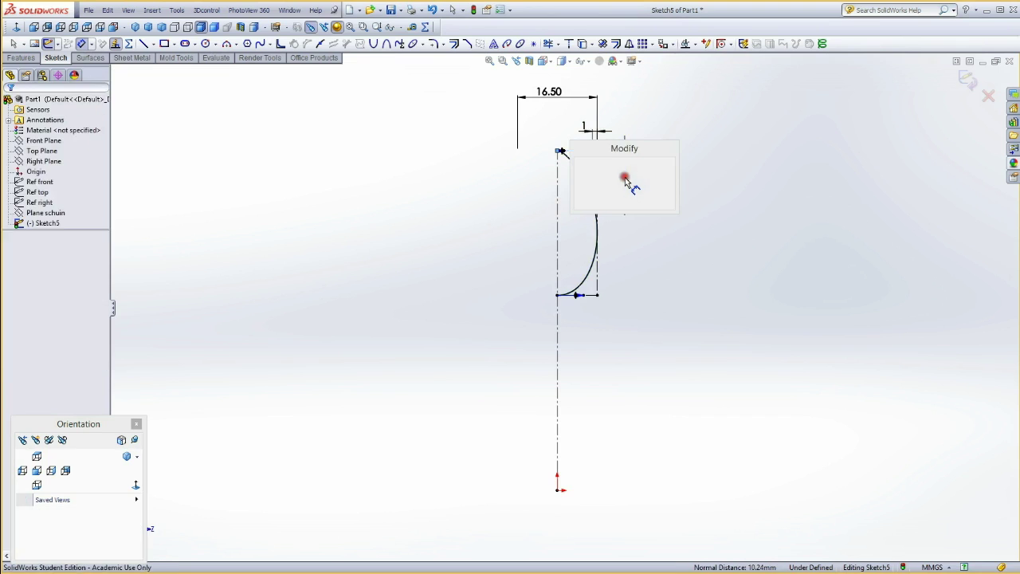
{"action": "type", "text": "5"}
{"action": "key", "text": "Return"}
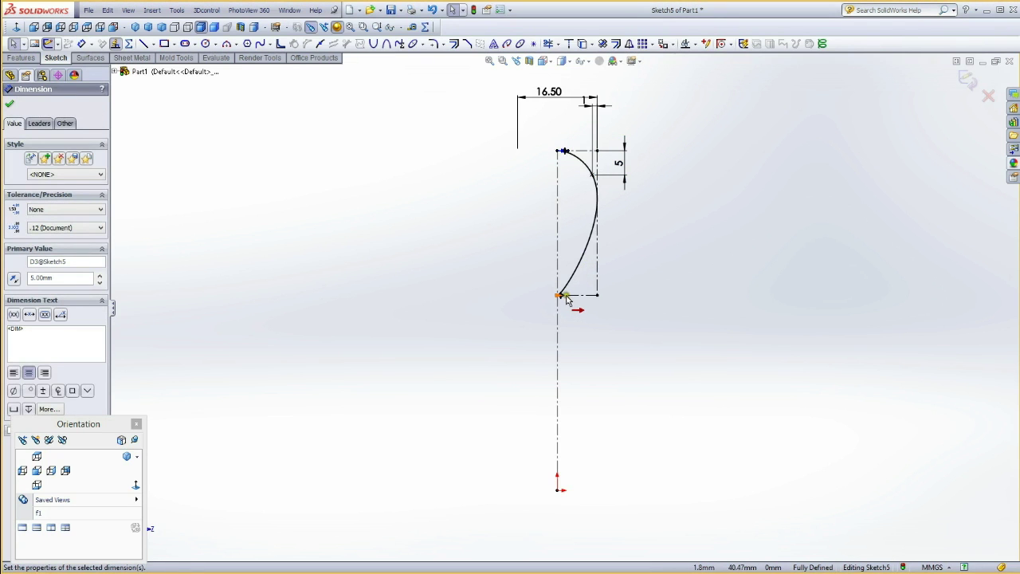
Drag the spline's lower handle to smooth the curve and exit the sketch
{"action": "left_click_drag", "start_coordinate": [562, 298], "coordinate": [581, 300]}
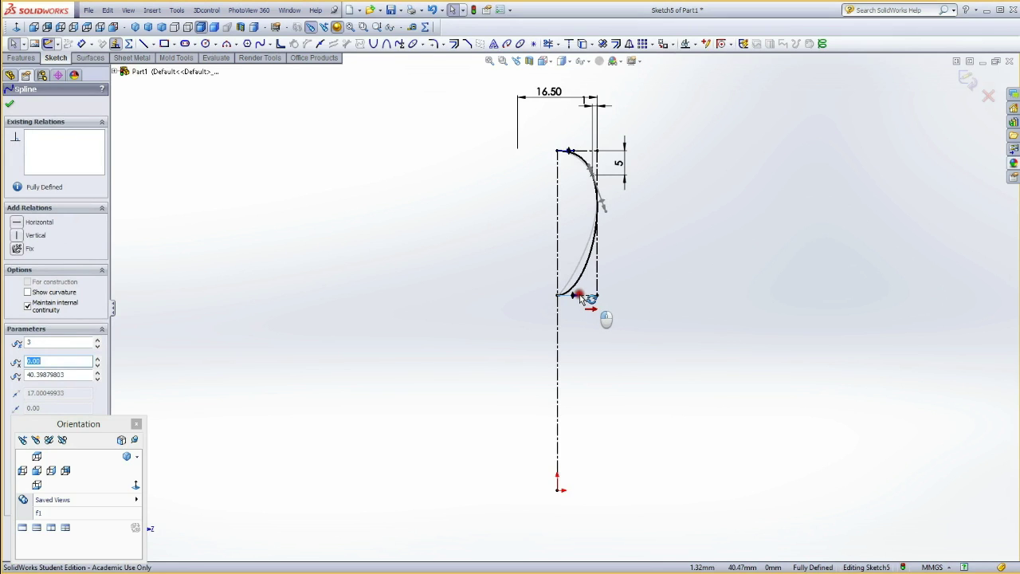
{"action": "left_click_drag", "start_coordinate": [581, 298], "coordinate": [582, 295]}
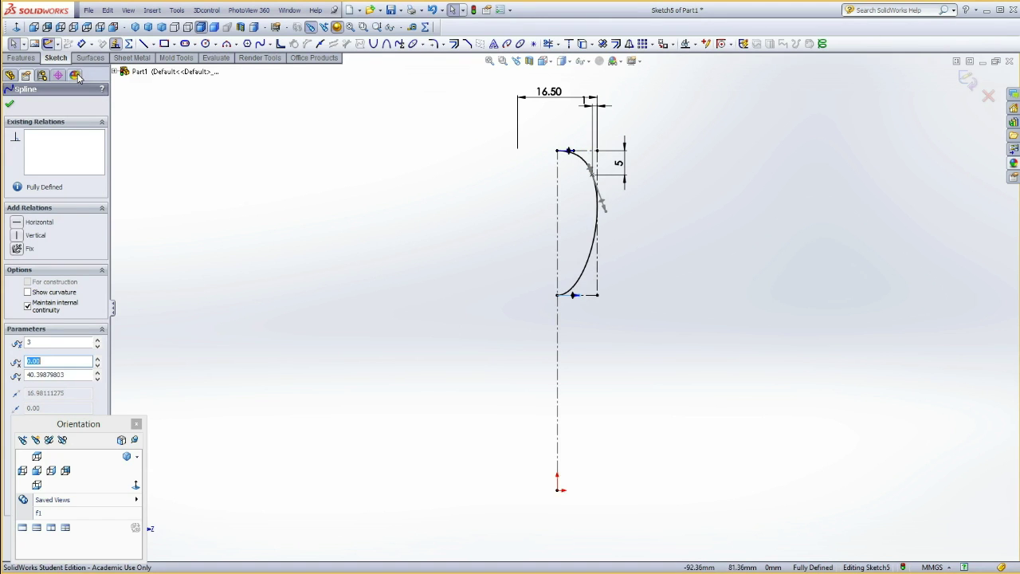
{"action": "left_click", "coordinate": [49, 45]}
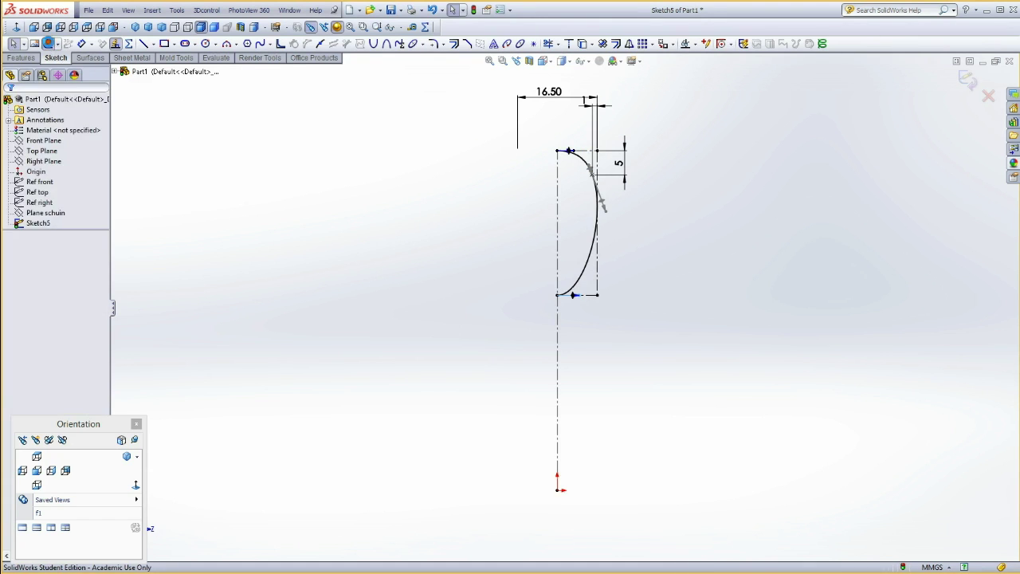
Rename Sketch5 to 'Ref schuin' in the FeatureManager tree
{"action": "left_click", "coordinate": [44, 225]}
{"action": "left_click", "coordinate": [44, 224]}
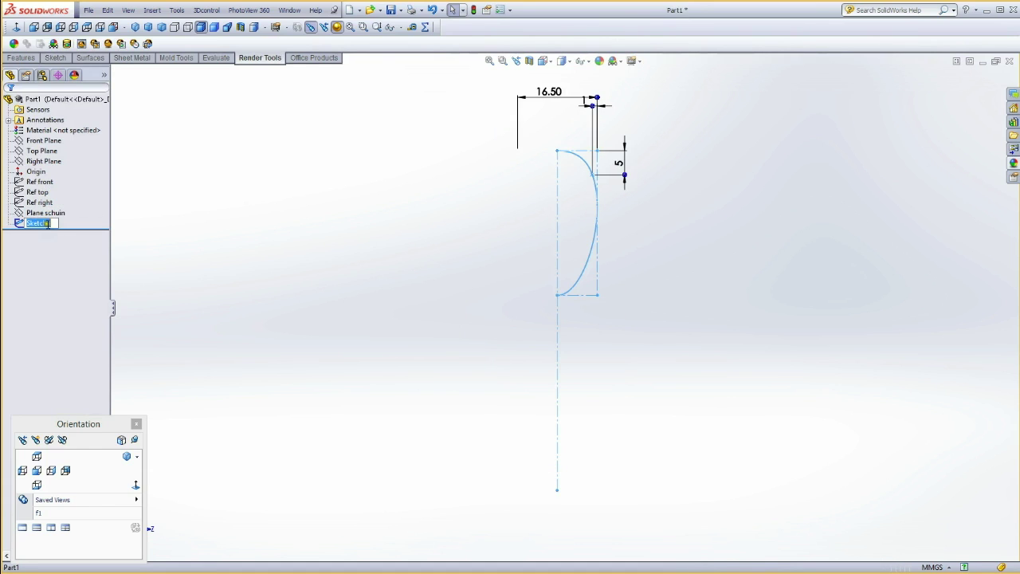
{"action": "type", "text": "Ref sch"}
{"action": "type", "text": "uin"}
{"action": "left_click", "coordinate": [180, 199]}
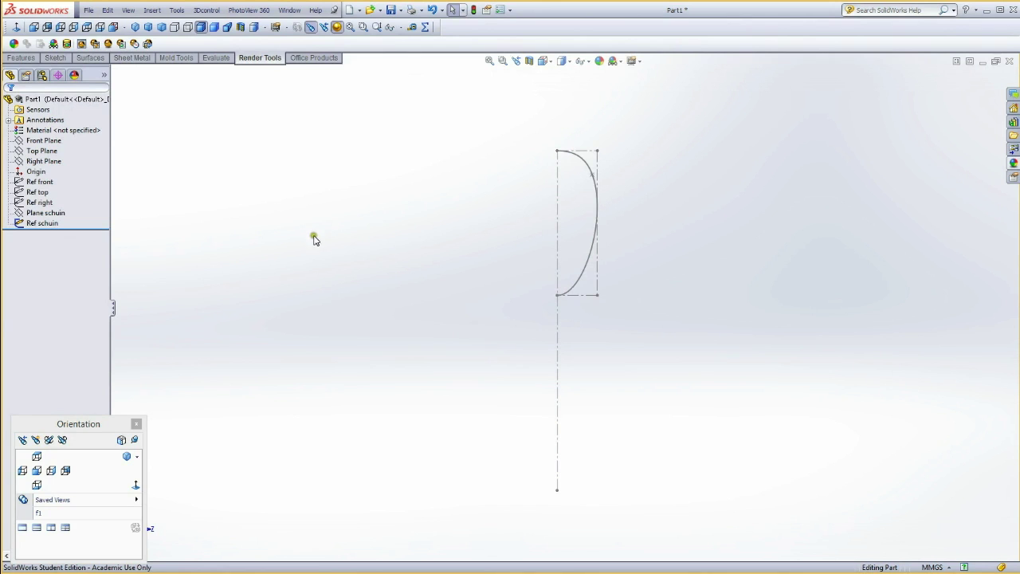
Orbit from the front view into 3D to show all four reference sketches together
{"action": "left_click", "coordinate": [36, 470]}
{"action": "left_click", "coordinate": [44, 202]}
{"action": "left_click", "coordinate": [38, 194], "text": "ctrl"}
{"action": "left_click", "coordinate": [37, 183], "text": "ctrl"}
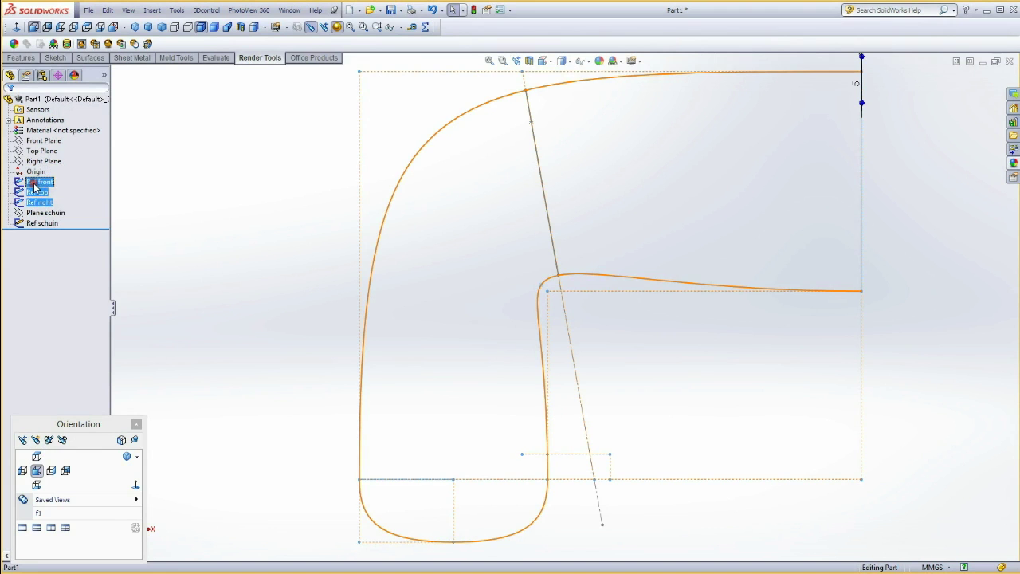
{"action": "left_click", "coordinate": [195, 222]}
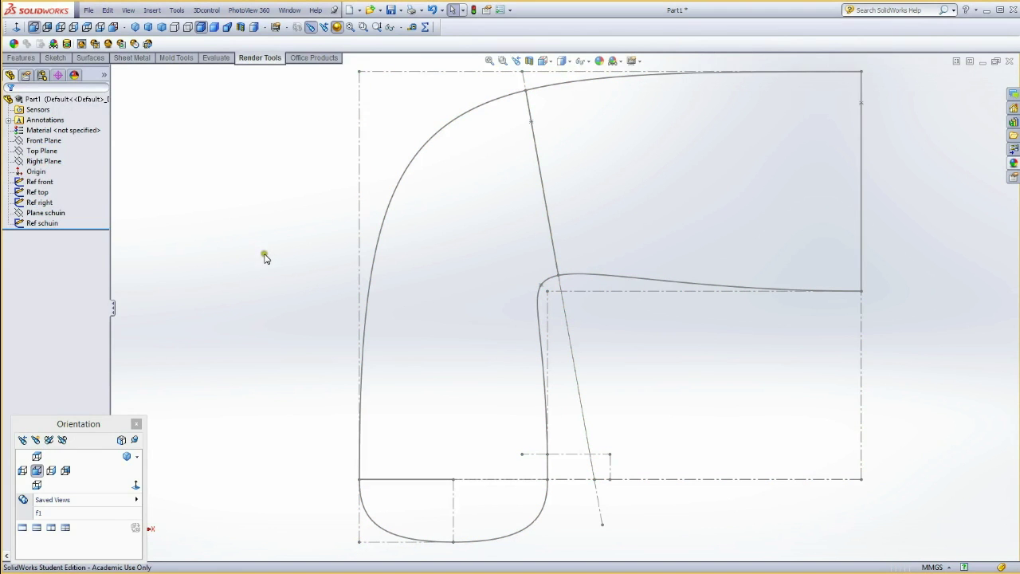
{"action": "mouse_move", "coordinate": [265, 232]}
{"action": "middle_mouse_down"}
{"action": "mouse_move", "coordinate": [231, 234]}
{"action": "mouse_move", "coordinate": [211, 281]}
{"action": "middle_mouse_up"}
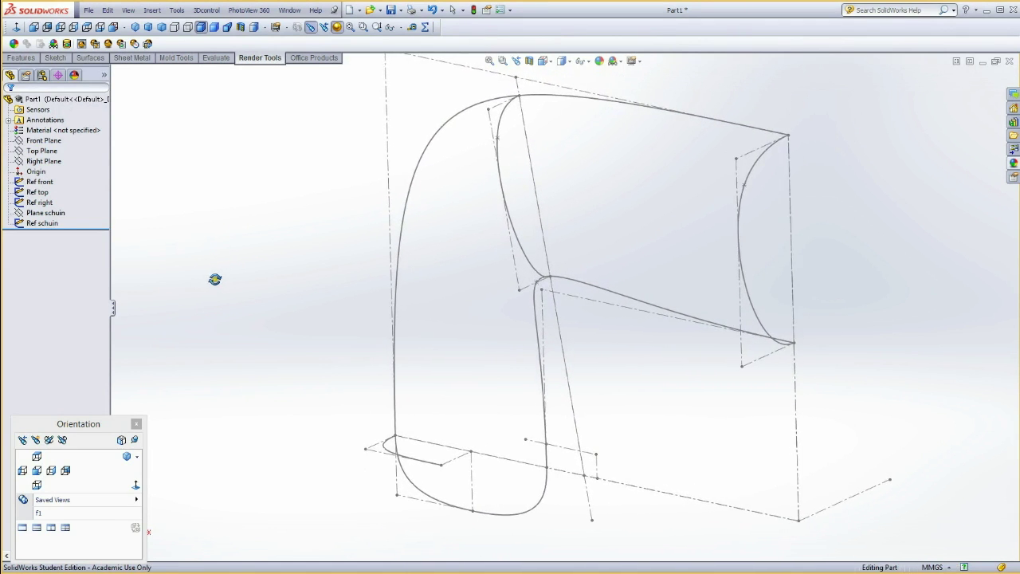
{"action": "middle_click_drag", "start_coordinate": [208, 289], "coordinate": [213, 281]}
{"action": "key", "text": "Escape"}
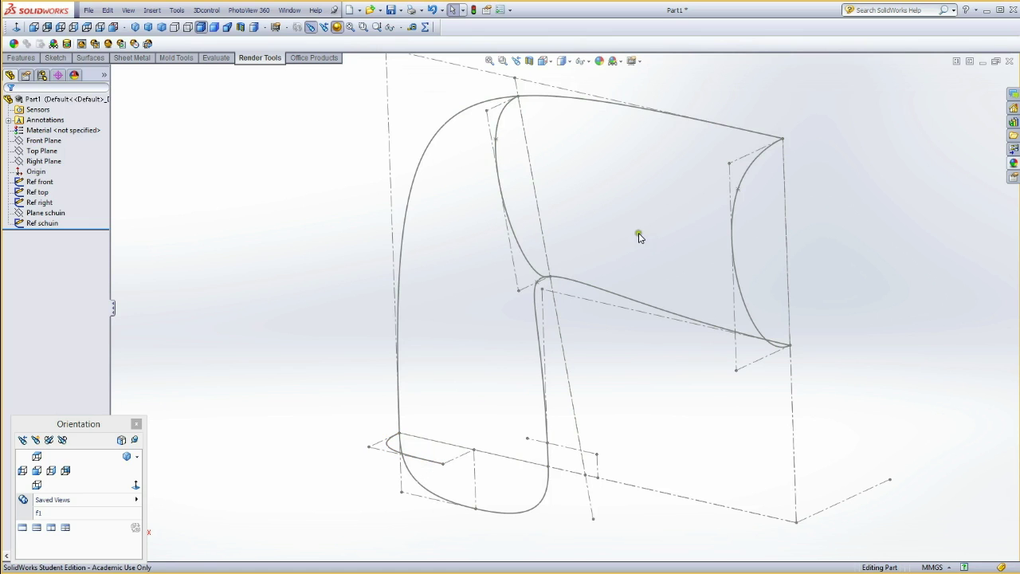
Start a sketch on Top Plane and convert the two foot outline curves into it
{"action": "left_click", "coordinate": [423, 165]}
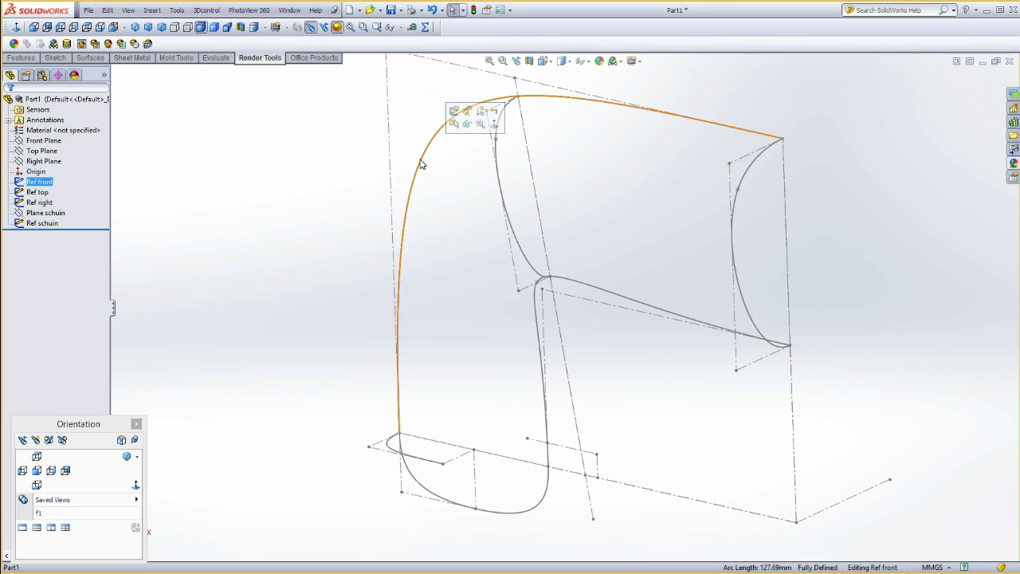
{"action": "left_click", "coordinate": [572, 281]}
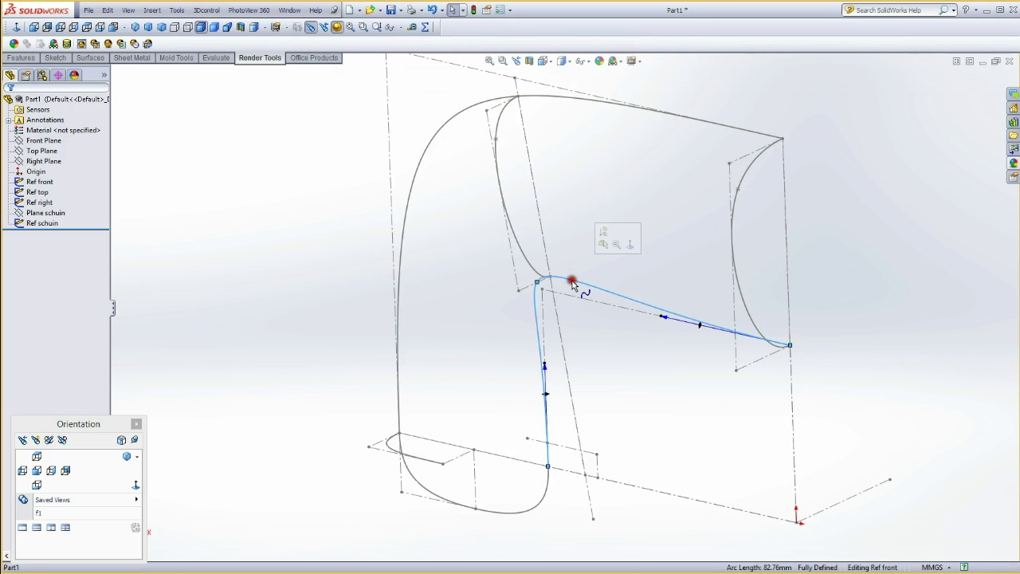
{"action": "left_click", "coordinate": [310, 287]}
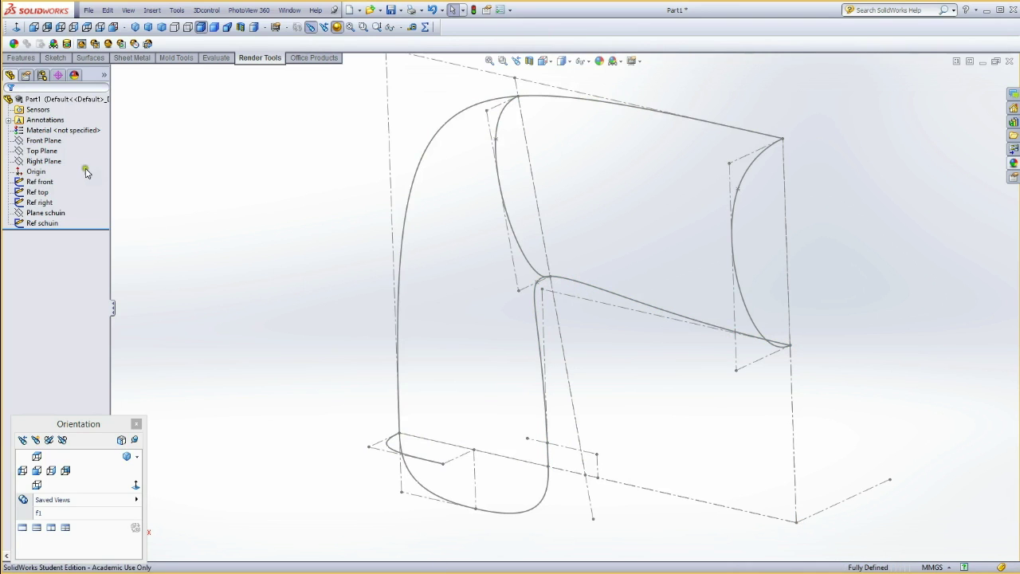
{"action": "left_click", "coordinate": [41, 151]}
{"action": "left_click", "coordinate": [59, 137]}
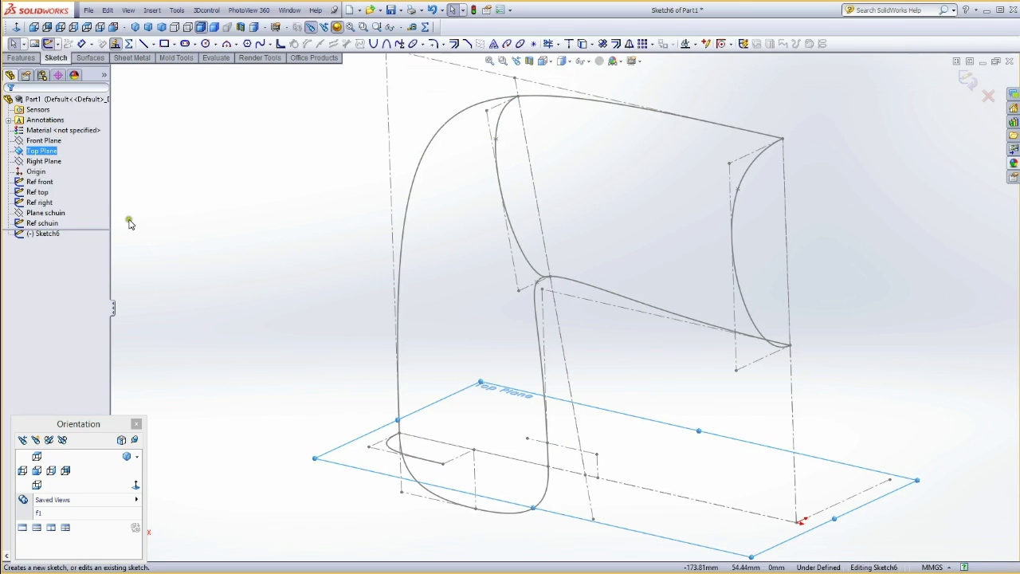
{"action": "left_click", "coordinate": [389, 449]}
{"action": "left_click", "coordinate": [461, 462]}
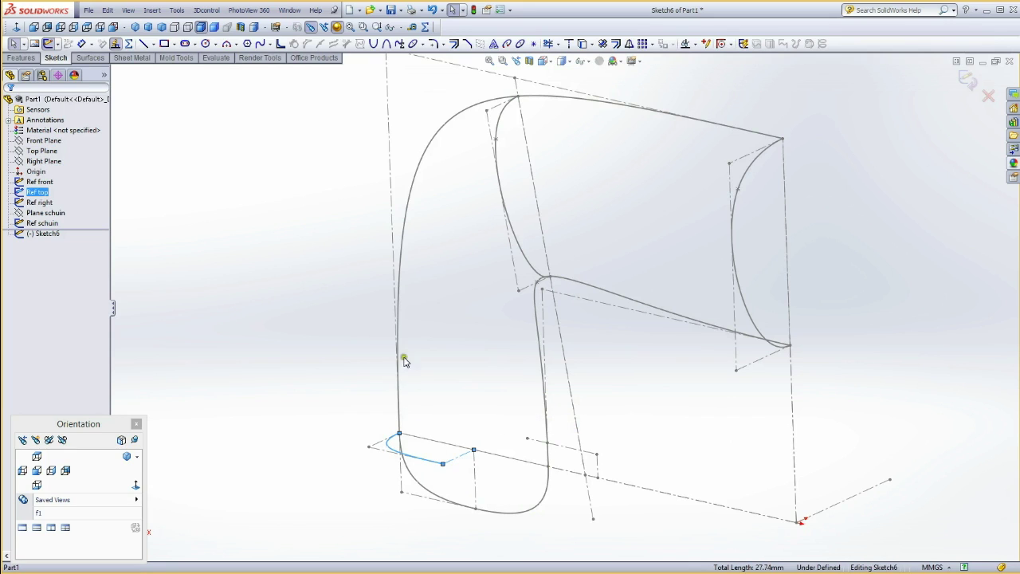
{"action": "left_click", "coordinate": [582, 45]}
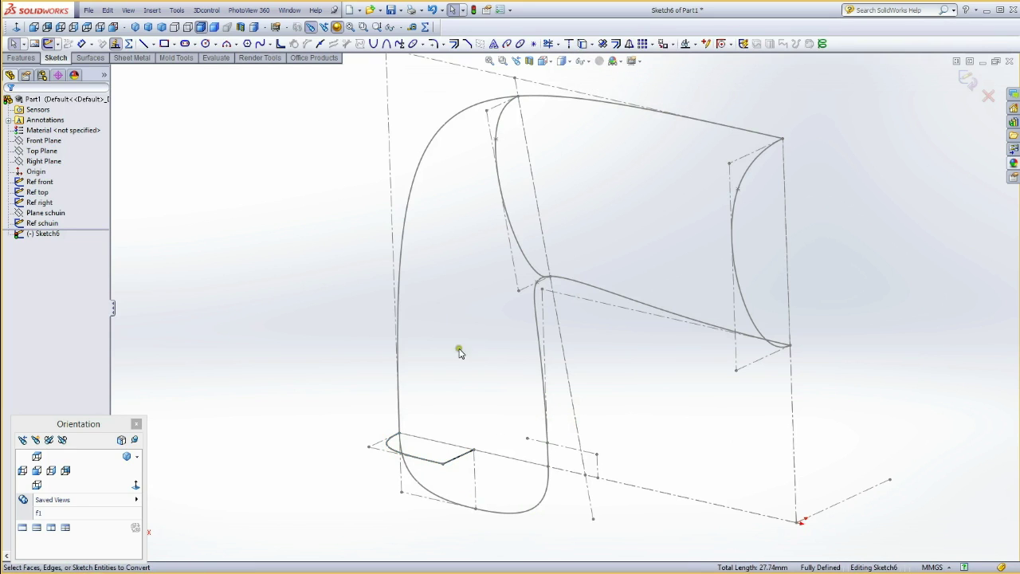
Hide Ref top, make the short foot segment construction geometry, and close Sketch6
{"action": "left_click", "coordinate": [39, 194]}
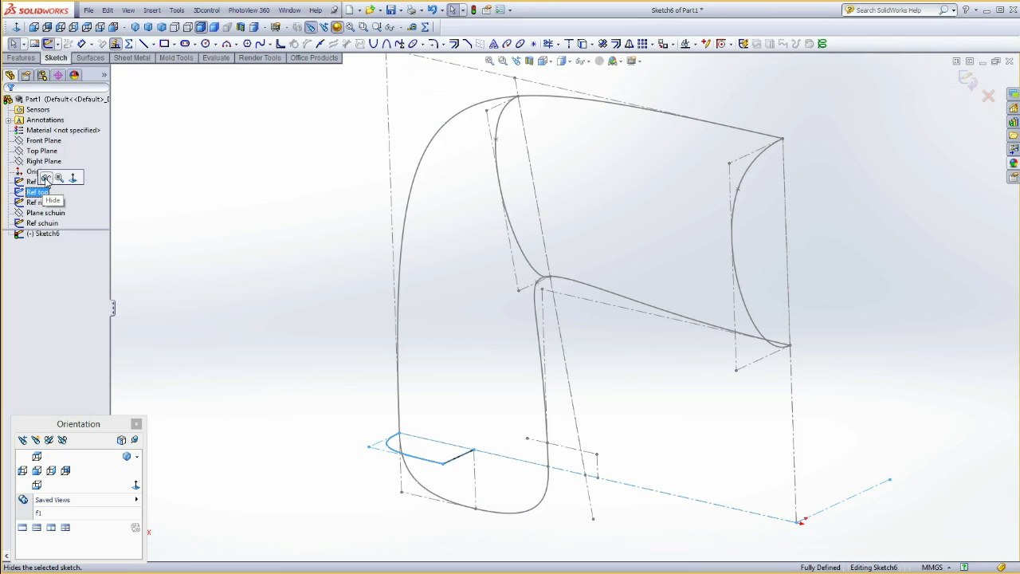
{"action": "left_click", "coordinate": [45, 180]}
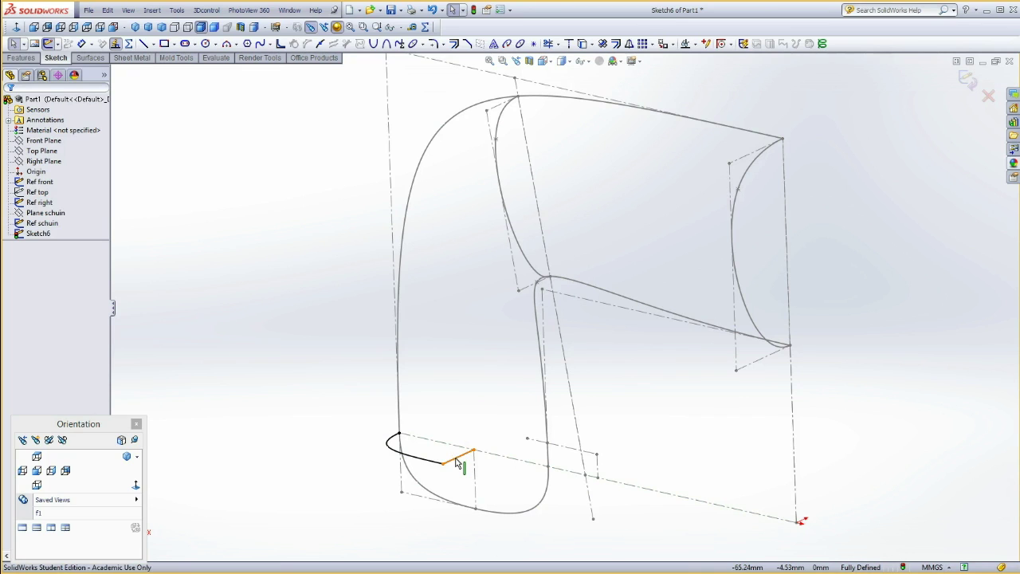
{"action": "left_click", "coordinate": [457, 463]}
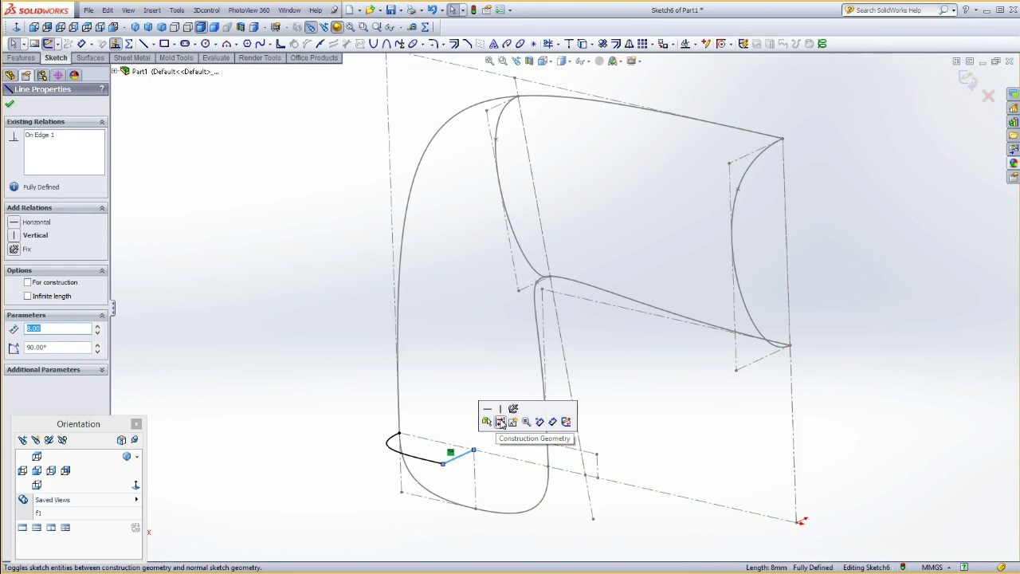
{"action": "left_click", "coordinate": [501, 423]}
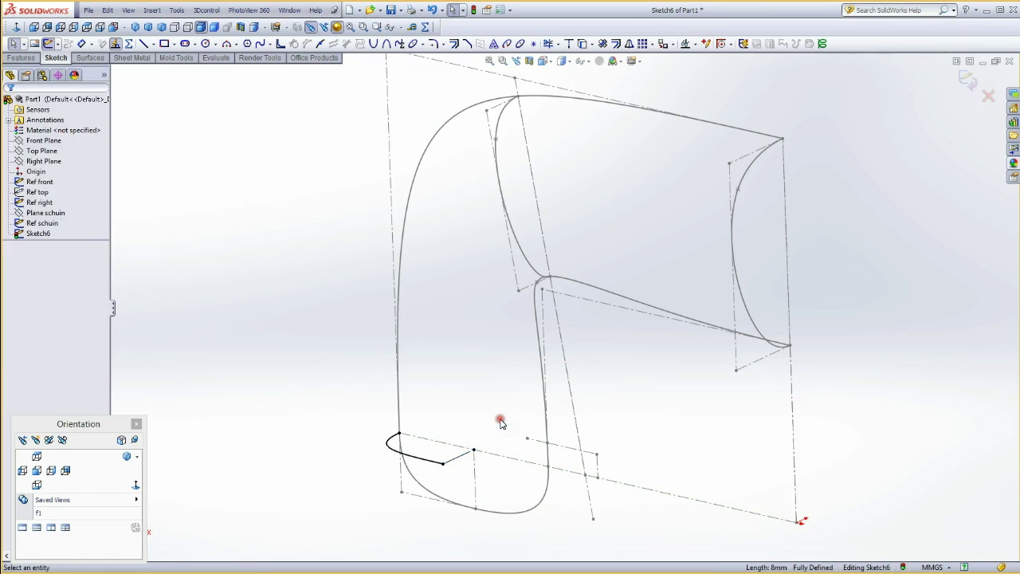
{"action": "left_click", "coordinate": [424, 465]}
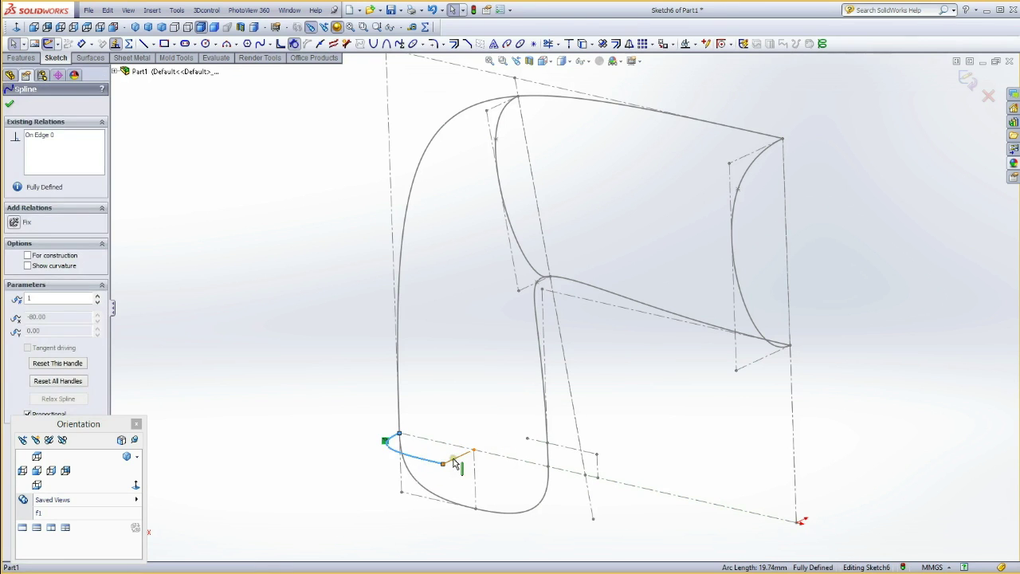
{"action": "left_click", "coordinate": [453, 461], "text": "ctrl"}
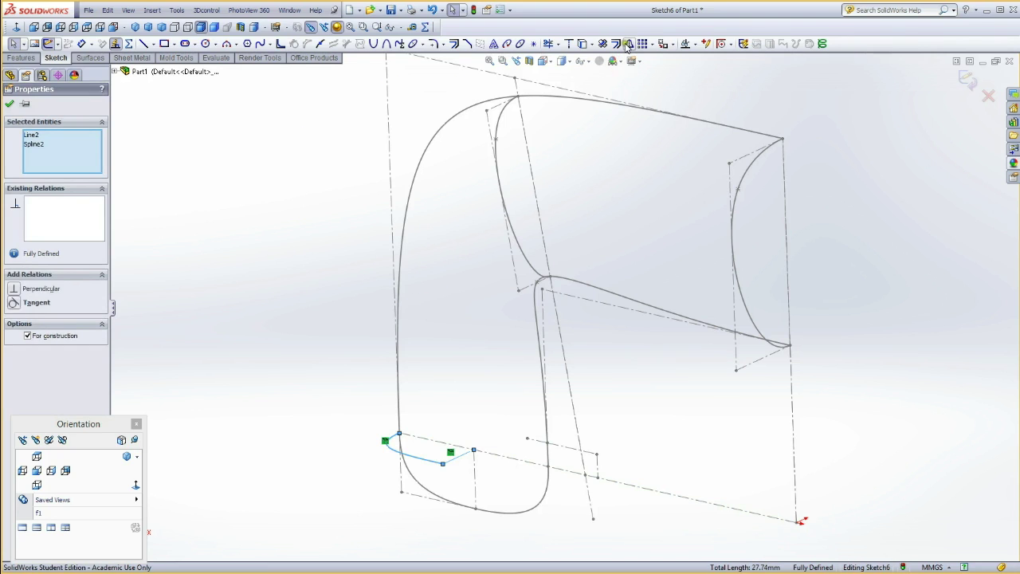
{"action": "key", "text": "Escape"}
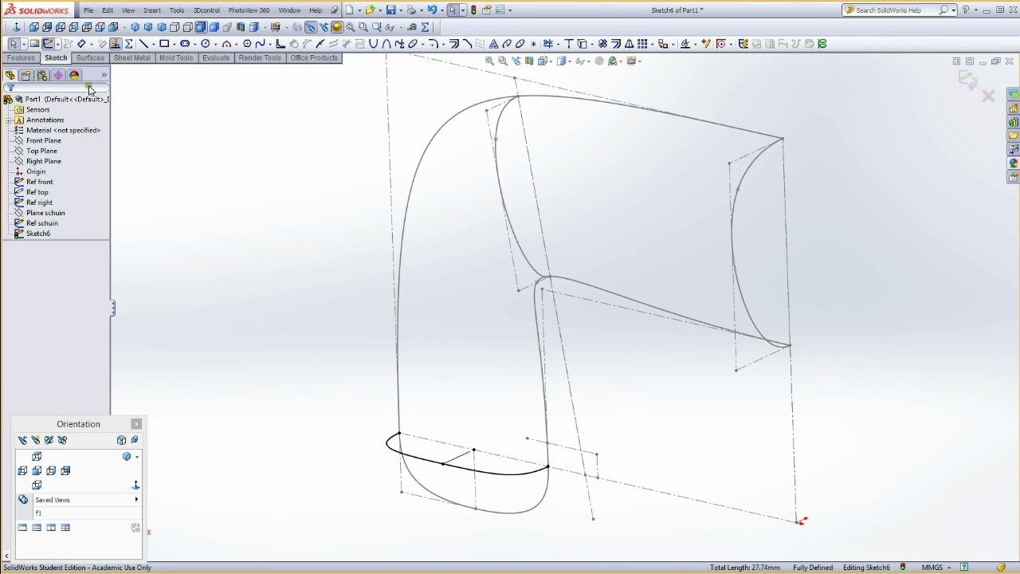
{"action": "left_click", "coordinate": [50, 44]}
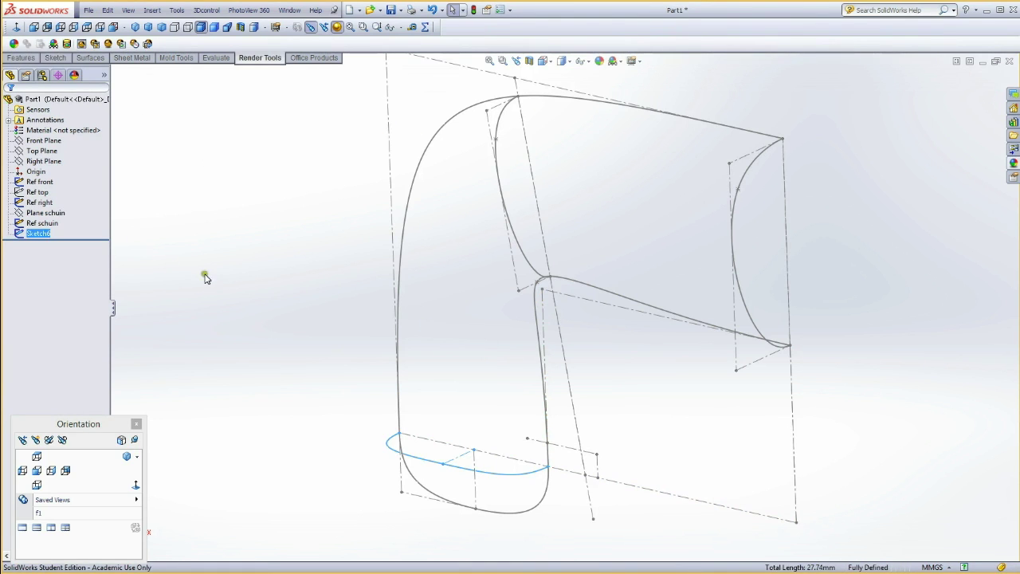
On Plane schuin, convert the handle's inner arch curve into Sketch7 and close it
{"action": "left_click", "coordinate": [32, 212]}
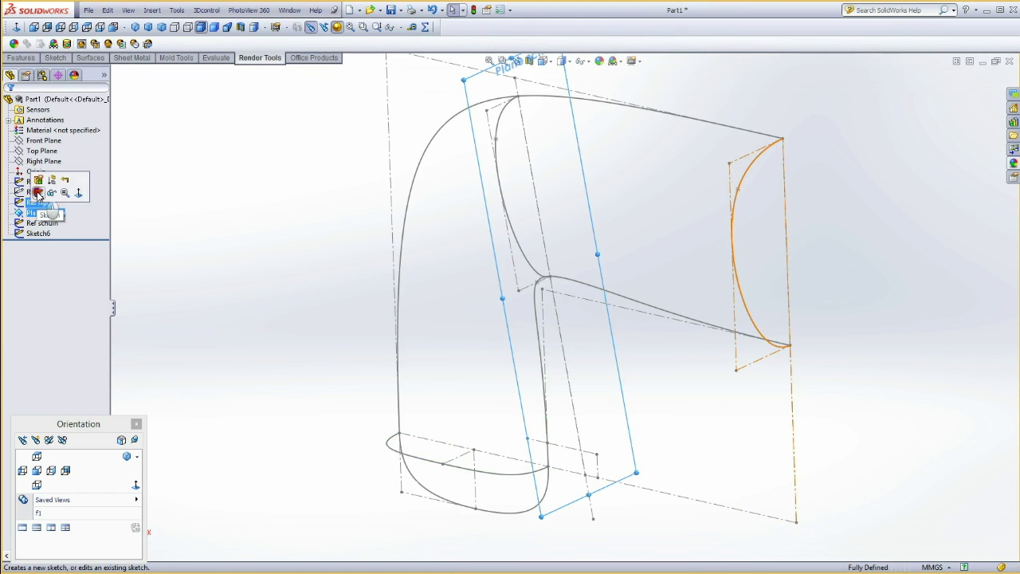
{"action": "left_click", "coordinate": [38, 194]}
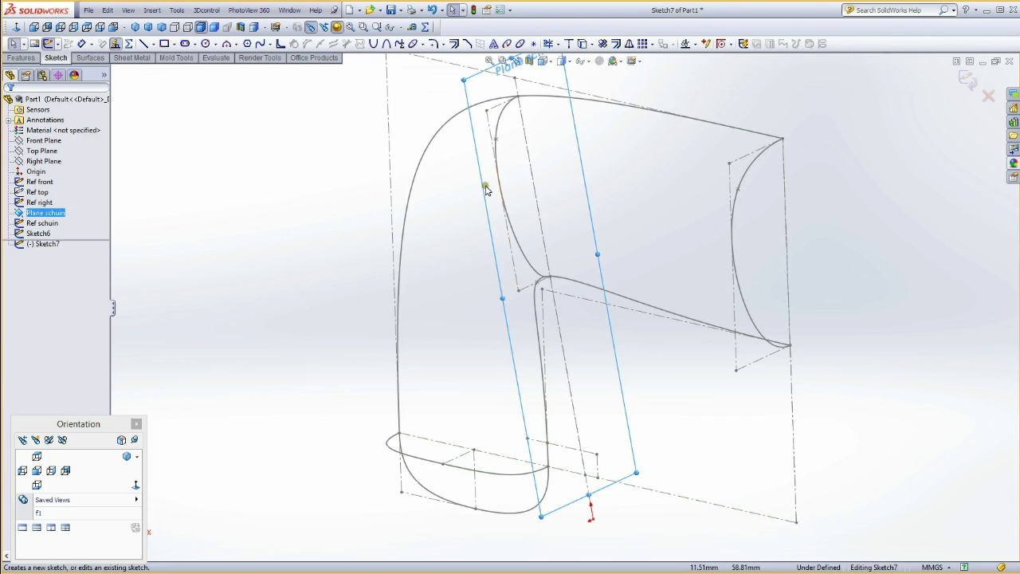
{"action": "left_click", "coordinate": [523, 258]}
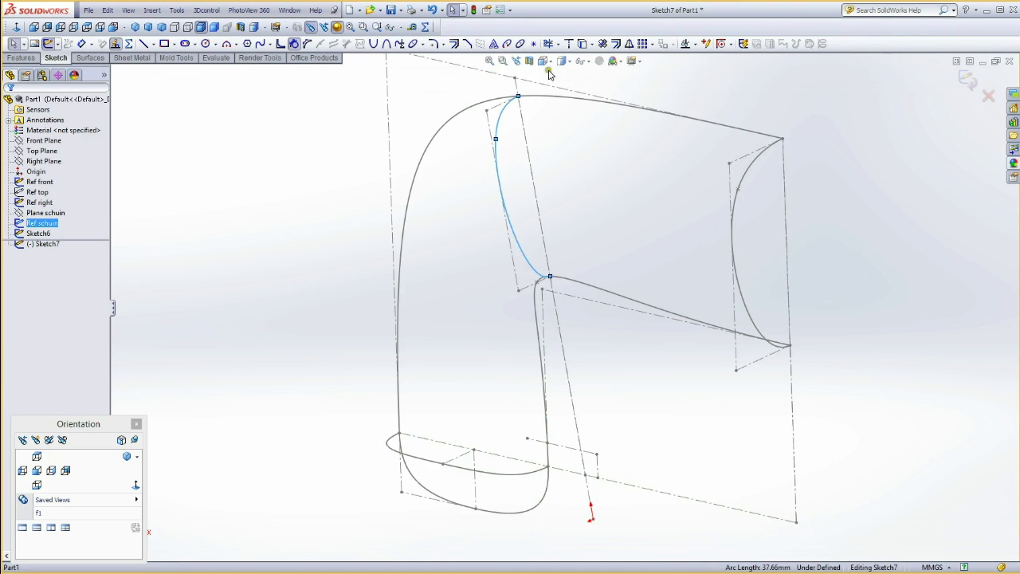
{"action": "left_click", "coordinate": [582, 43]}
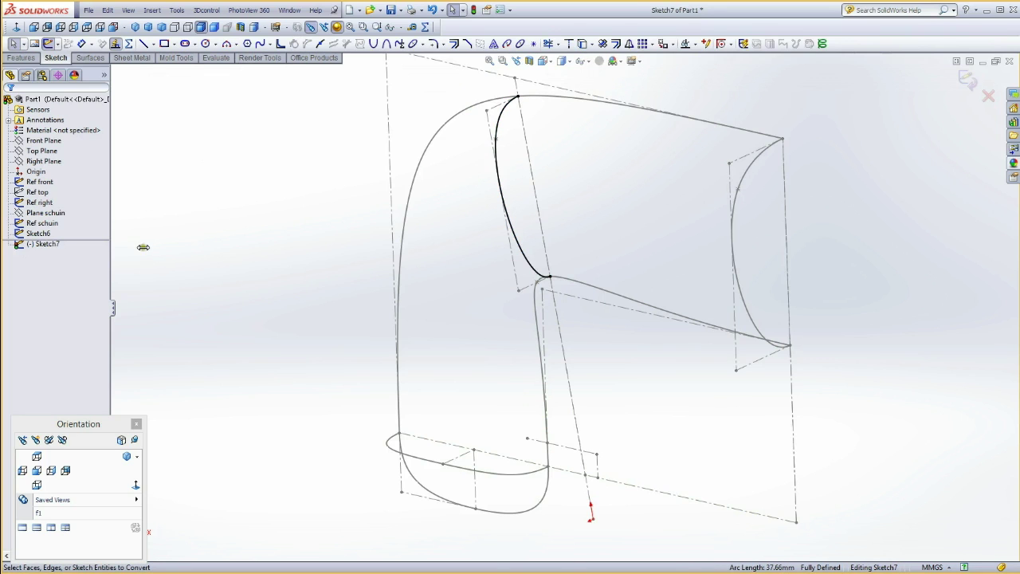
{"action": "left_click", "coordinate": [49, 43]}
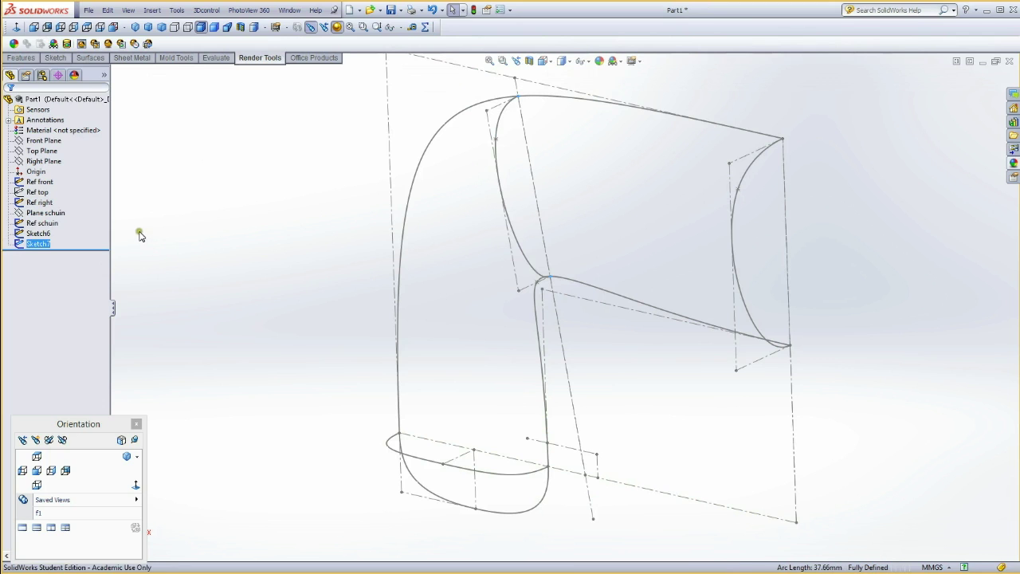
{"action": "left_click", "coordinate": [43, 164]}
{"action": "left_click", "coordinate": [97, 152]}
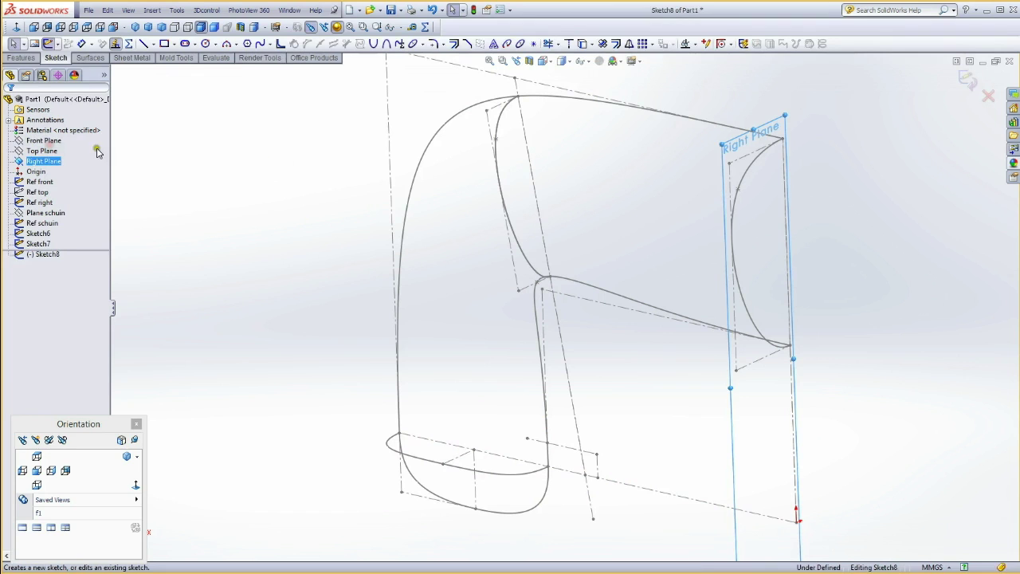
Convert the right-end curve into Sketch8 on the Right Plane and close it
{"action": "left_click", "coordinate": [746, 308]}
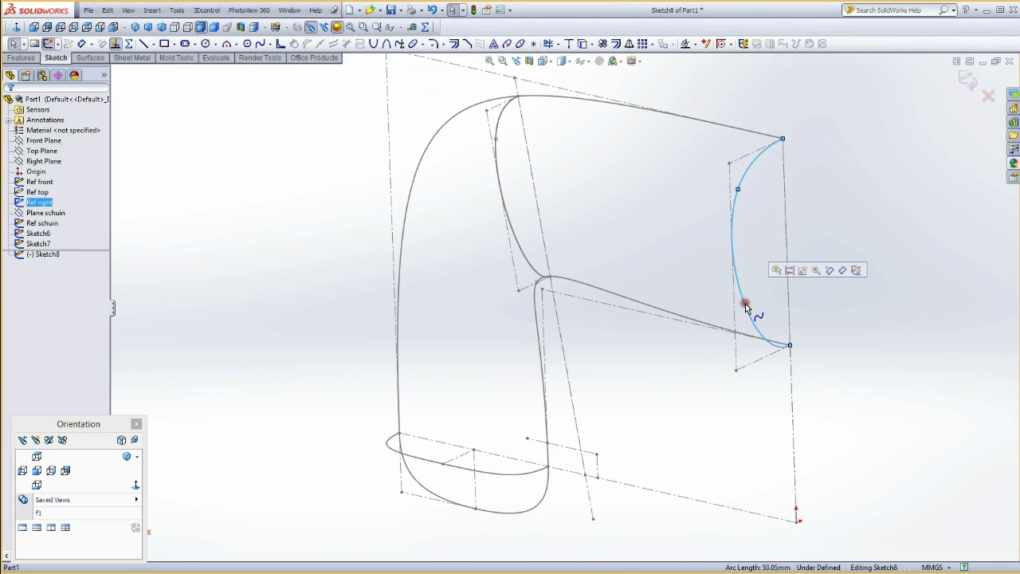
{"action": "left_click", "coordinate": [583, 46]}
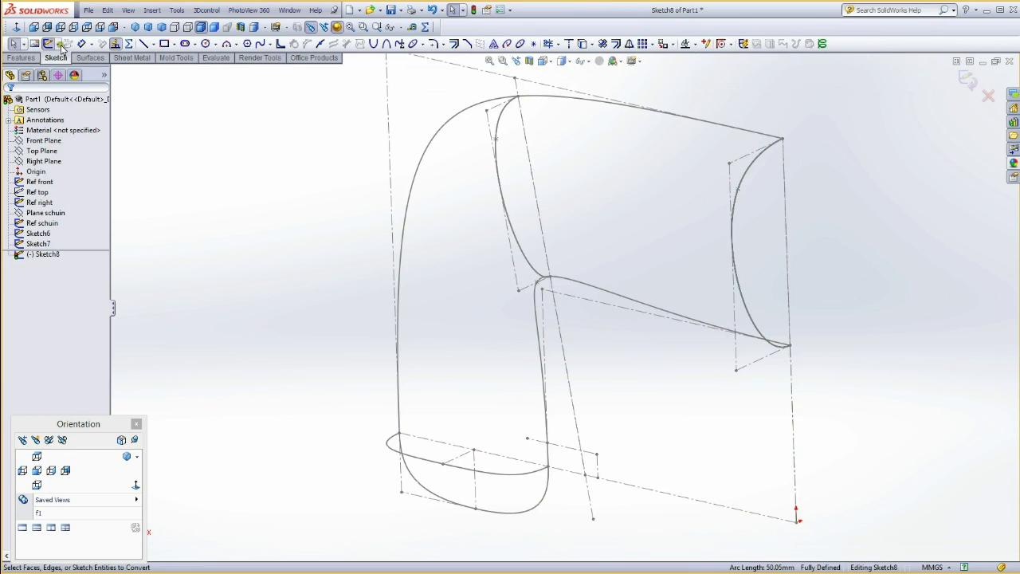
{"action": "left_click", "coordinate": [49, 44]}
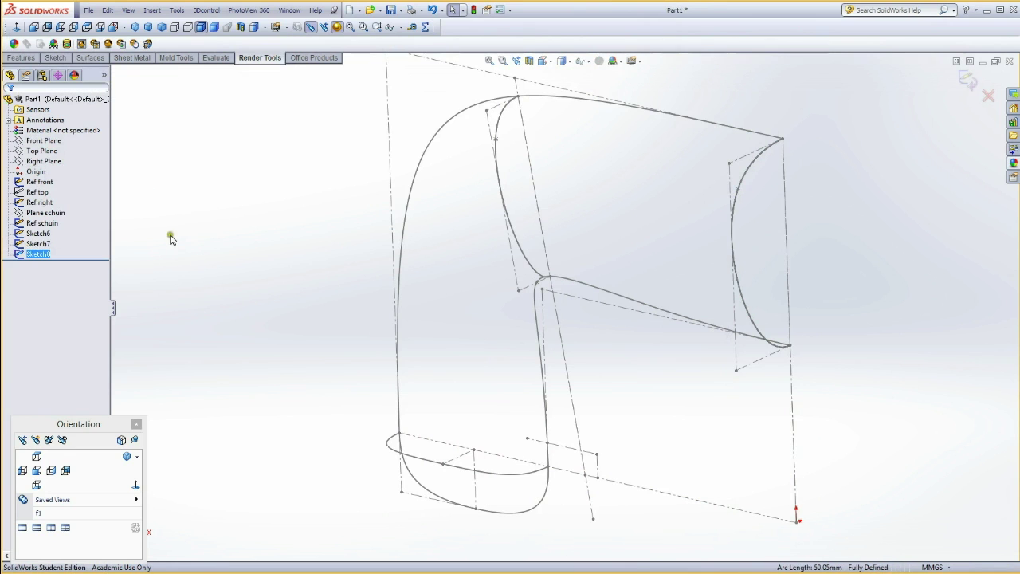
Hide the Ref right and Ref schuin reference sketches
{"action": "left_click", "coordinate": [45, 205]}
{"action": "left_click", "coordinate": [46, 225], "text": "ctrl"}
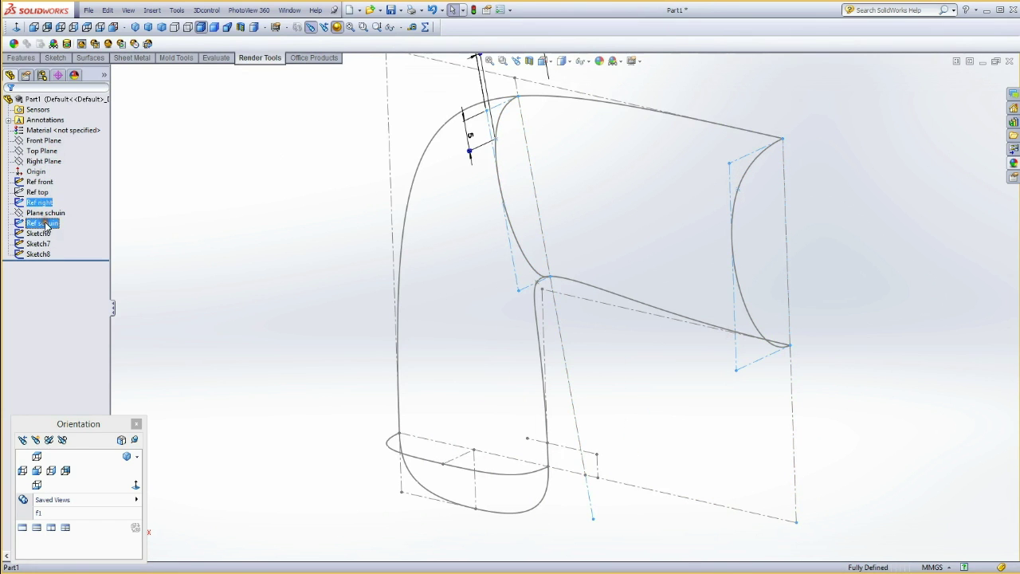
{"action": "left_click", "coordinate": [286, 262]}
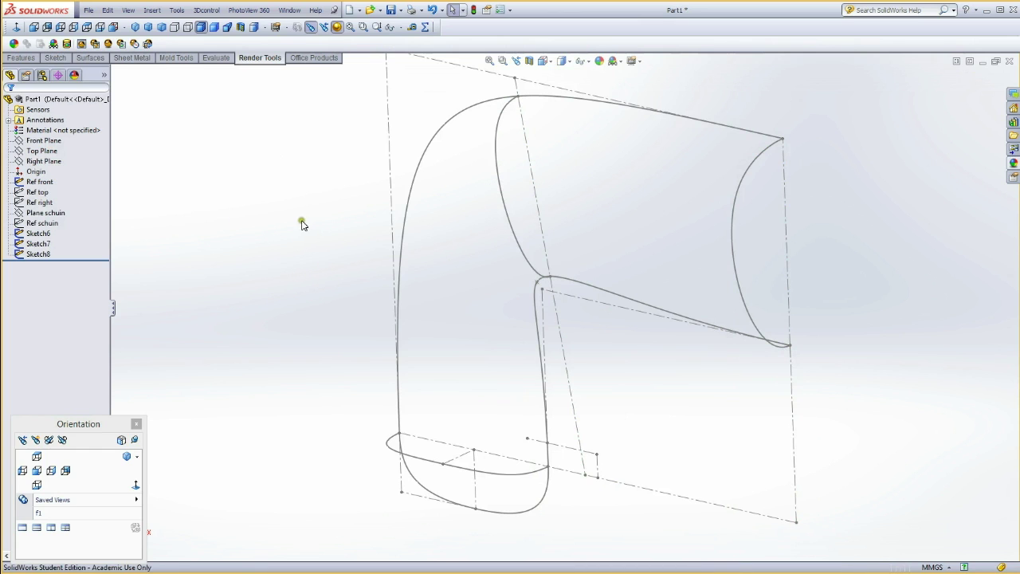
{"action": "left_click", "coordinate": [43, 141]}
Convert the handle's outer arch into Sketch9 on the Front Plane and close it
{"action": "left_click", "coordinate": [52, 130]}
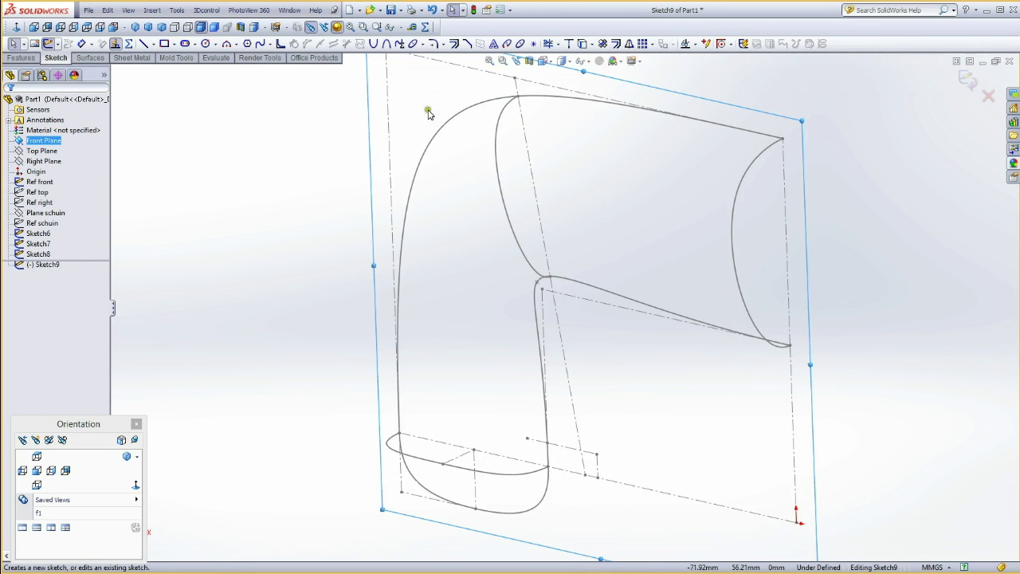
{"action": "left_click", "coordinate": [435, 136]}
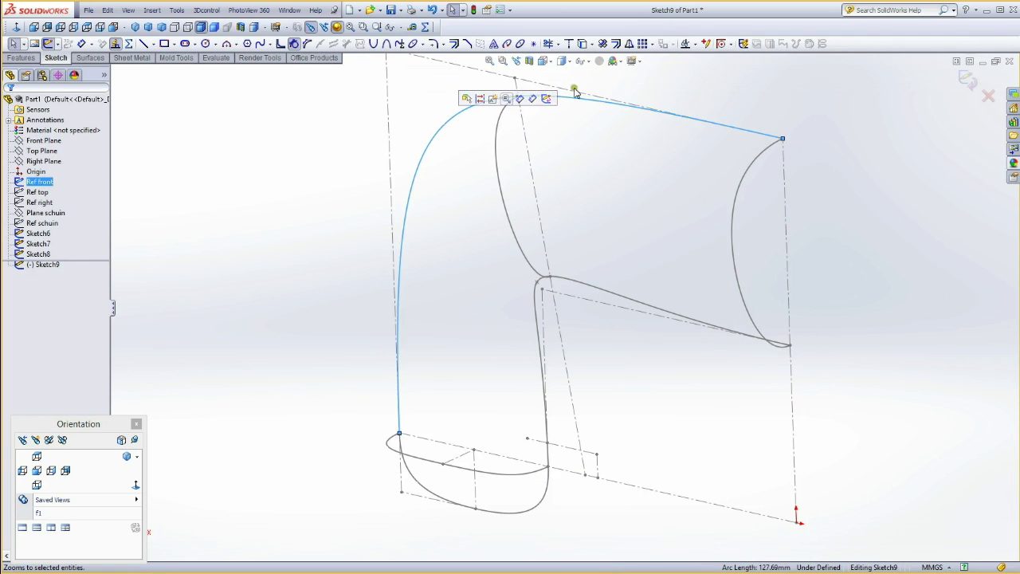
{"action": "left_click", "coordinate": [580, 43]}
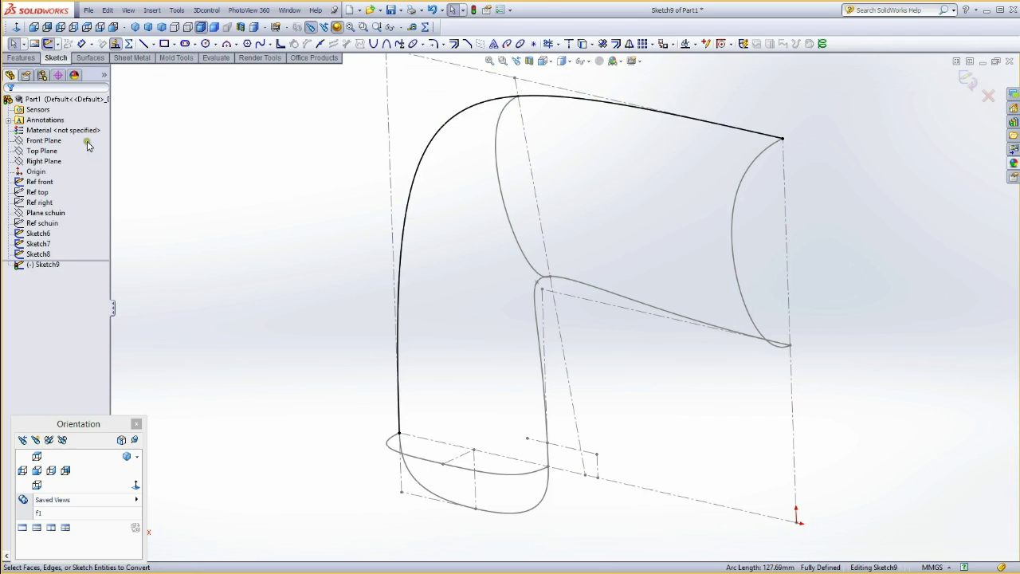
{"action": "left_click", "coordinate": [46, 44]}
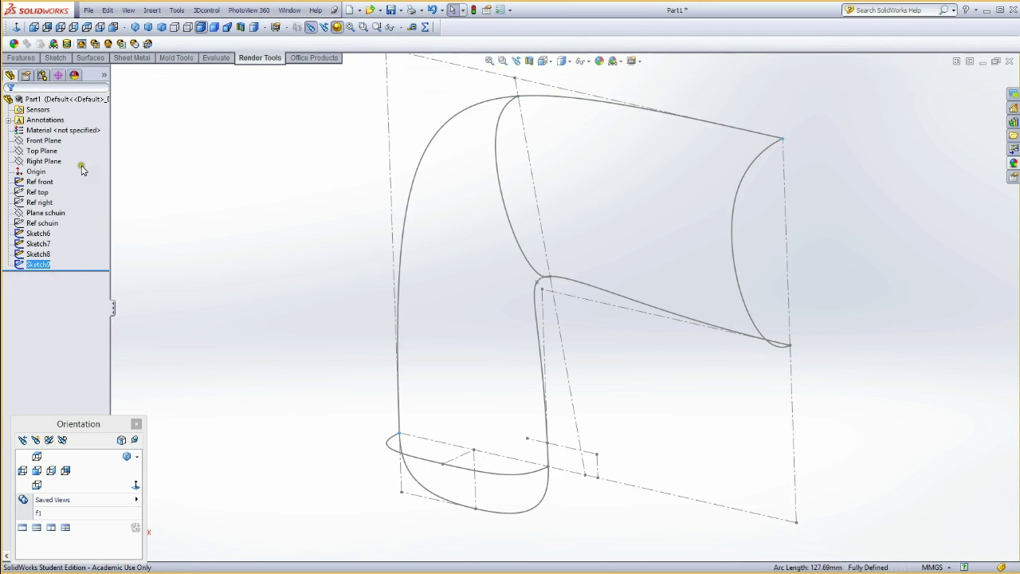
Create Sketch10 on the Front Plane from the inner bend curve chain, then hide Ref front
{"action": "left_click", "coordinate": [43, 141]}
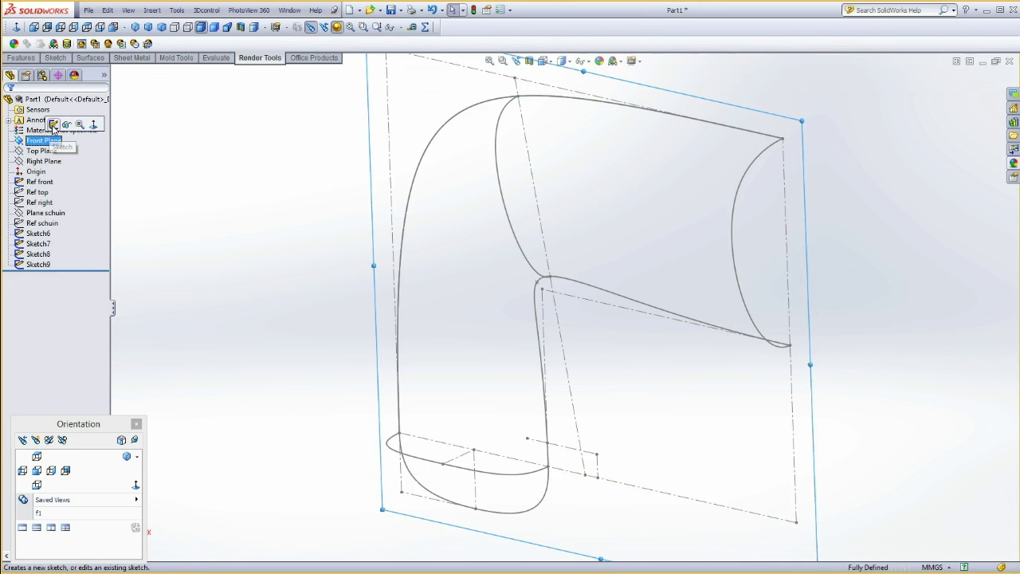
{"action": "left_click", "coordinate": [53, 127]}
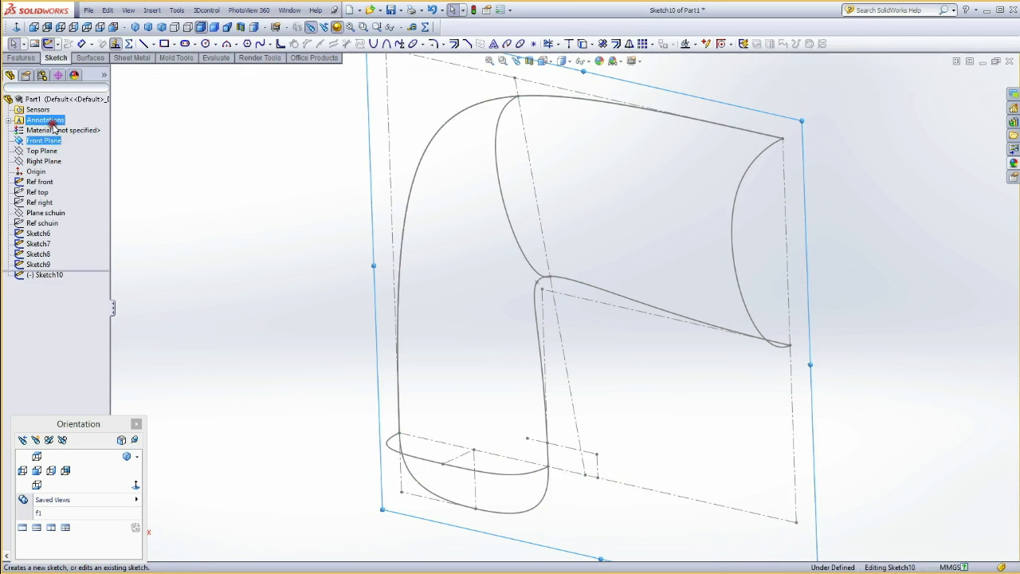
{"action": "left_click", "coordinate": [649, 304]}
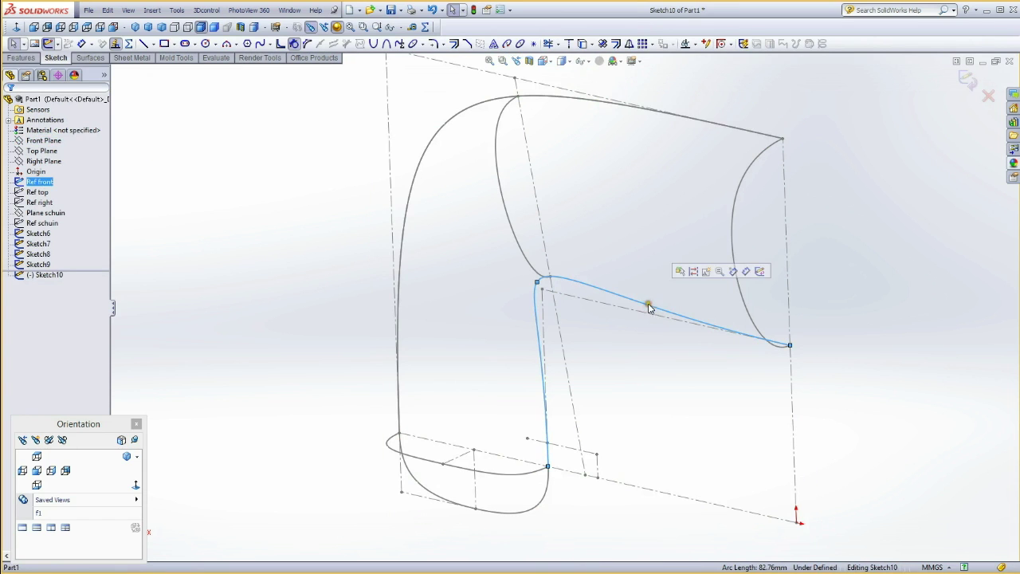
{"action": "left_click", "coordinate": [583, 44]}
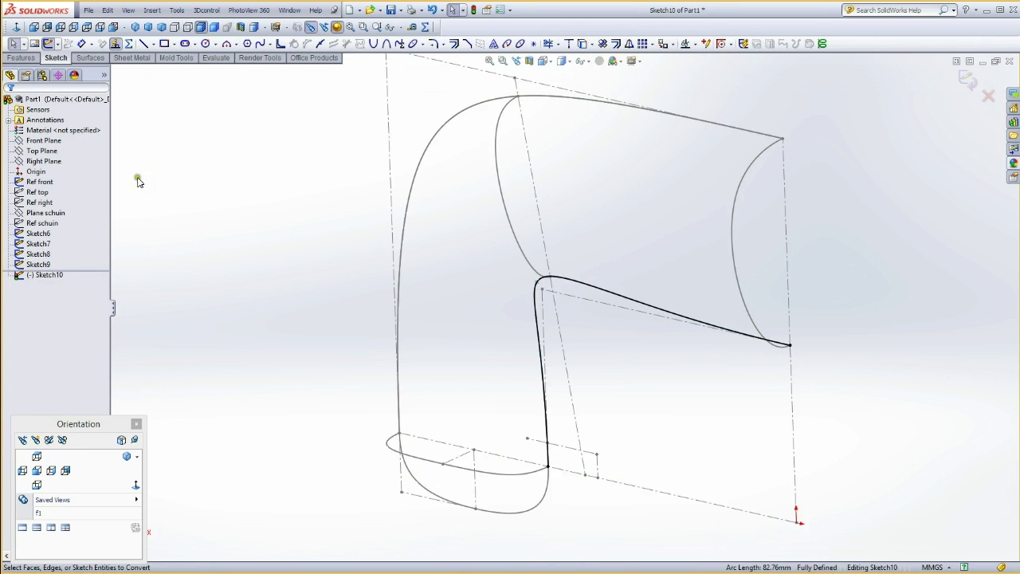
{"action": "left_click", "coordinate": [49, 44]}
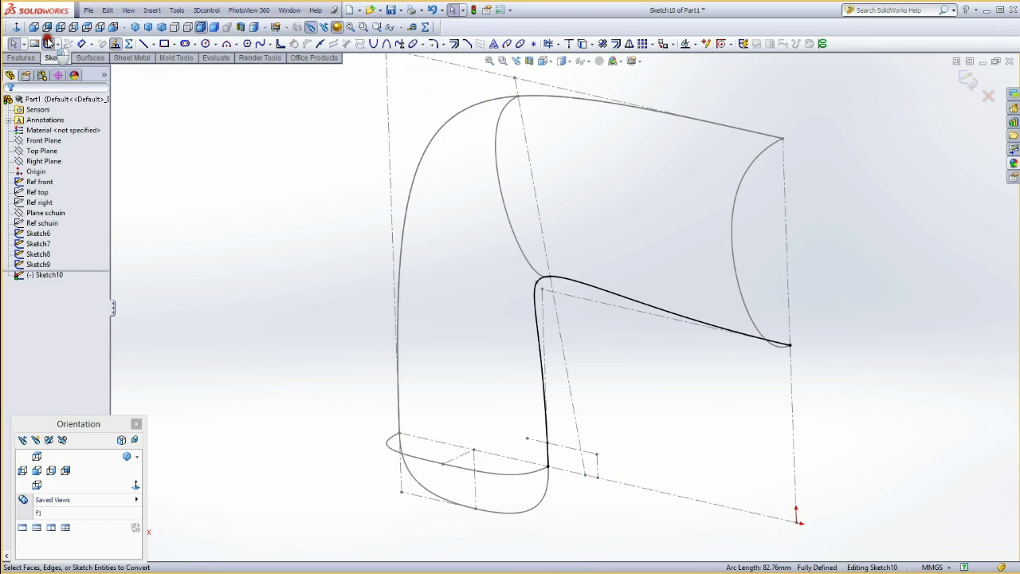
{"action": "left_click", "coordinate": [44, 183]}
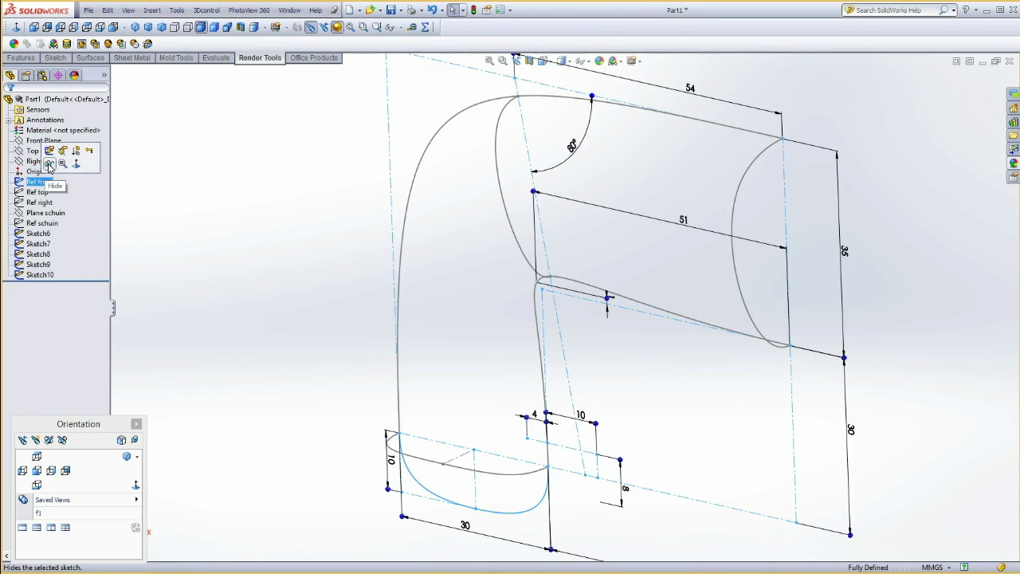
{"action": "left_click", "coordinate": [48, 164]}
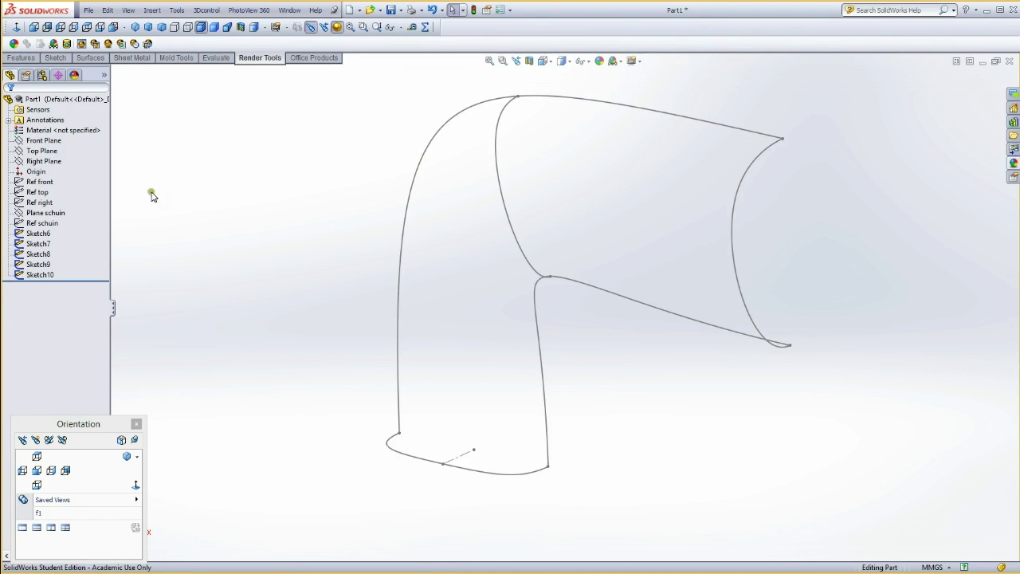
Show the surface tools and select Sketch6, Sketch7 and Sketch8 as loft profiles
{"action": "left_click", "coordinate": [88, 60]}
{"action": "left_click", "coordinate": [34, 233]}
{"action": "left_click", "coordinate": [35, 243], "text": "ctrl"}
{"action": "left_click", "coordinate": [36, 254], "text": "ctrl"}
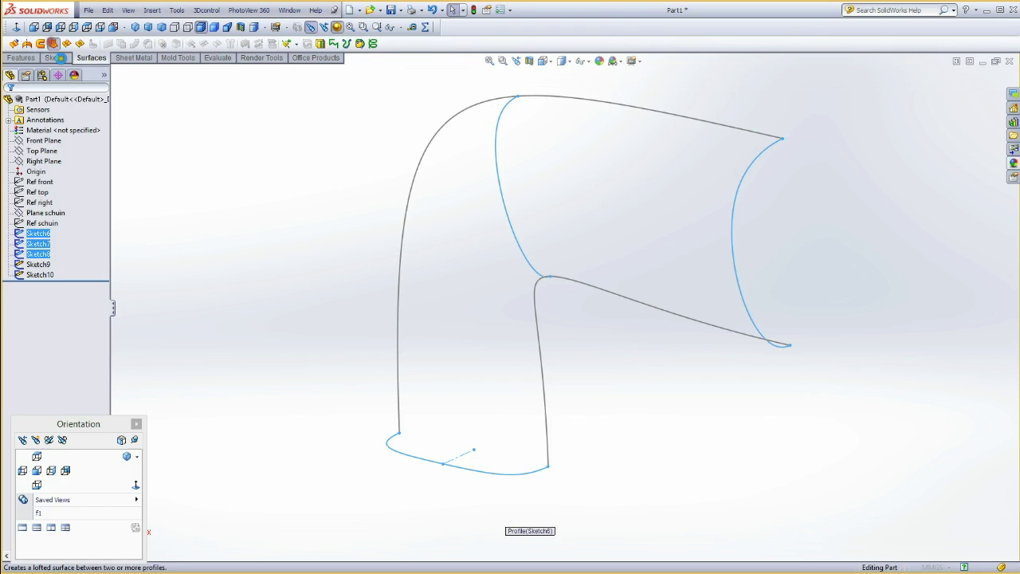
Start a lofted surface through the three profiles with Sketch9 as its guide curve
{"action": "left_click", "coordinate": [53, 43]}
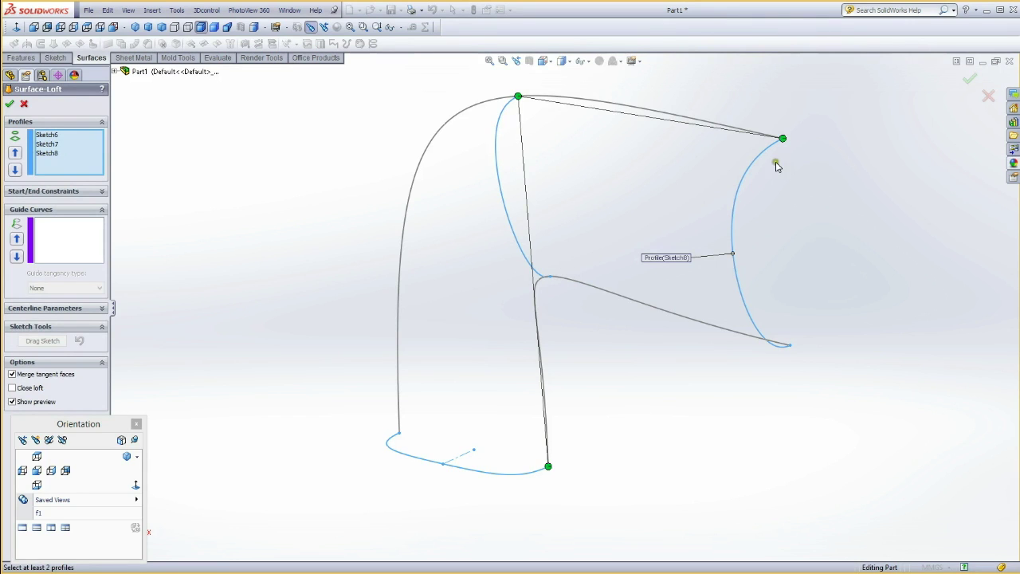
{"action": "left_click", "coordinate": [63, 239]}
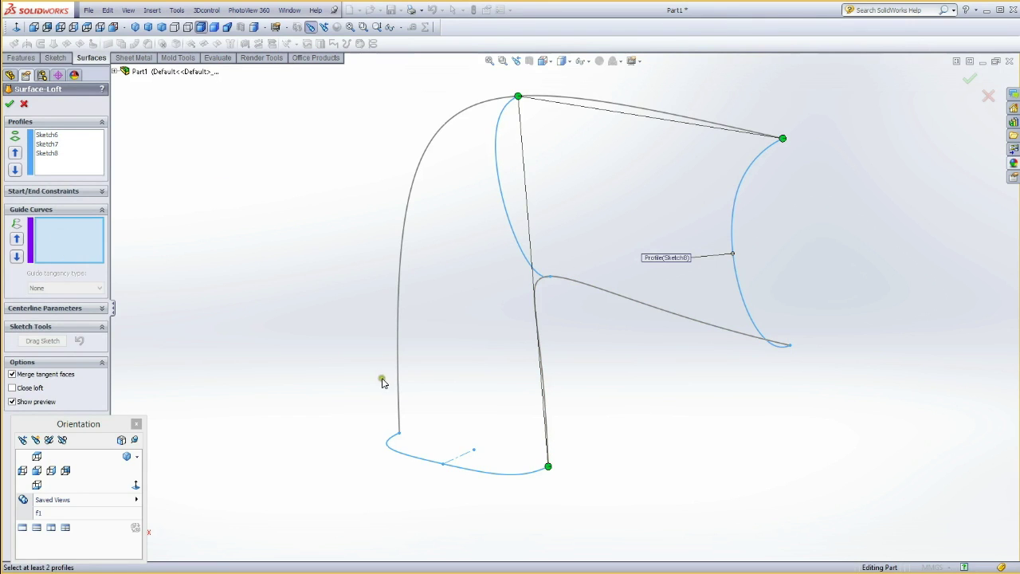
{"action": "left_click", "coordinate": [114, 72]}
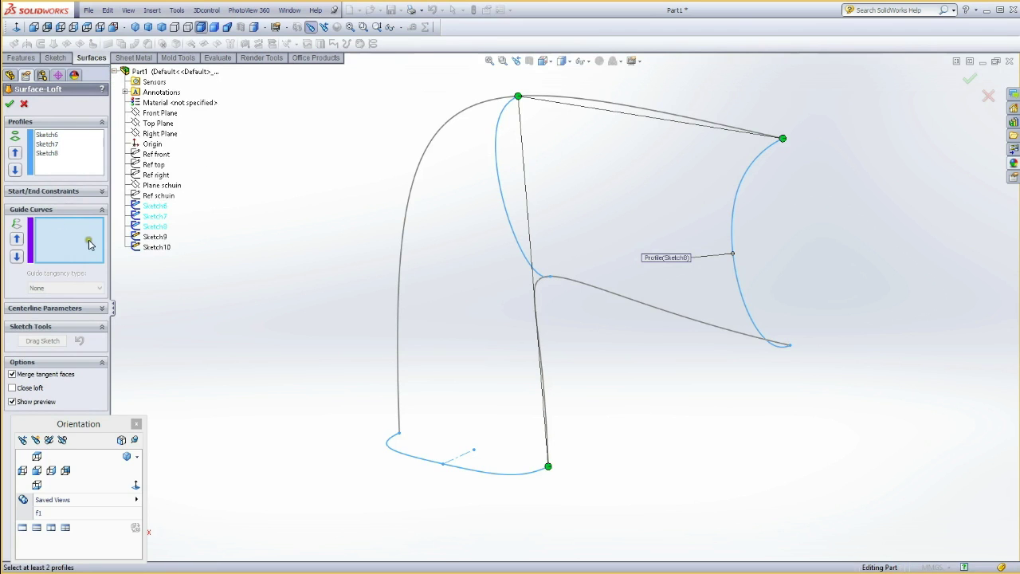
{"action": "left_click", "coordinate": [155, 238]}
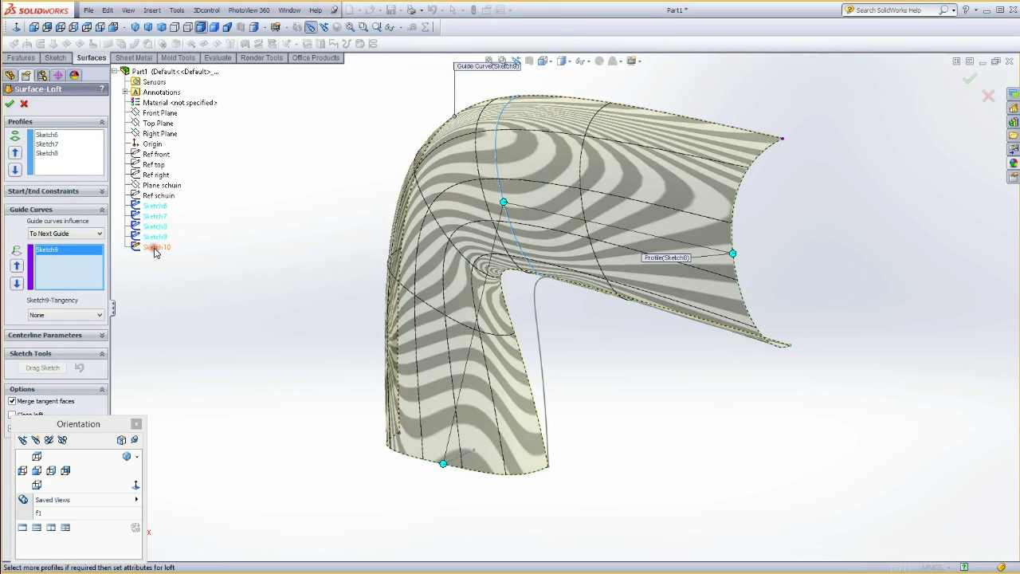
Add Sketch10 as a second guide curve and inspect the bent loft preview
{"action": "left_click", "coordinate": [155, 249]}
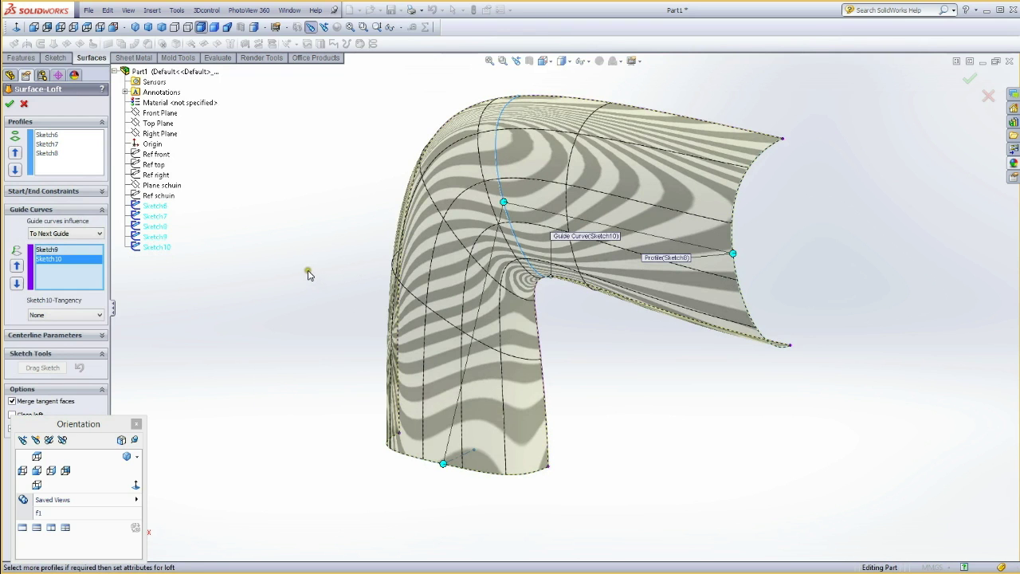
{"action": "mouse_move", "coordinate": [299, 275]}
{"action": "middle_mouse_down"}
{"action": "mouse_move", "coordinate": [333, 245]}
{"action": "mouse_move", "coordinate": [314, 262]}
{"action": "mouse_move", "coordinate": [295, 246]}
{"action": "mouse_move", "coordinate": [332, 231]}
{"action": "mouse_move", "coordinate": [337, 203]}
{"action": "mouse_move", "coordinate": [303, 221]}
{"action": "mouse_move", "coordinate": [310, 266]}
{"action": "mouse_move", "coordinate": [299, 259]}
{"action": "mouse_move", "coordinate": [332, 251]}
{"action": "mouse_move", "coordinate": [319, 270]}
{"action": "middle_mouse_up"}
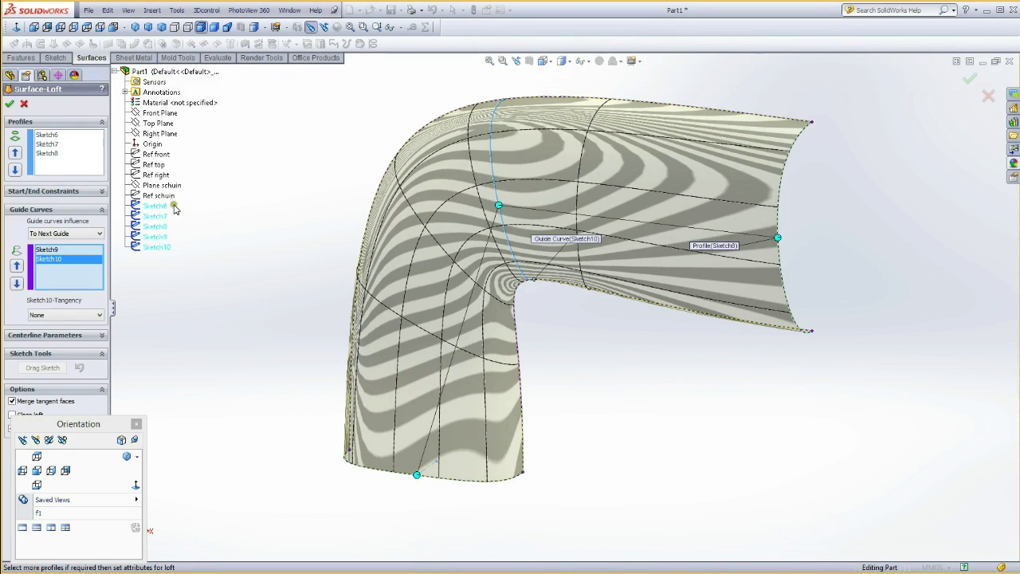
{"action": "mouse_move", "coordinate": [243, 230]}
{"action": "middle_mouse_down"}
{"action": "mouse_move", "coordinate": [275, 164]}
{"action": "mouse_move", "coordinate": [218, 214]}
{"action": "mouse_move", "coordinate": [216, 252]}
{"action": "mouse_move", "coordinate": [233, 218]}
{"action": "middle_mouse_up"}
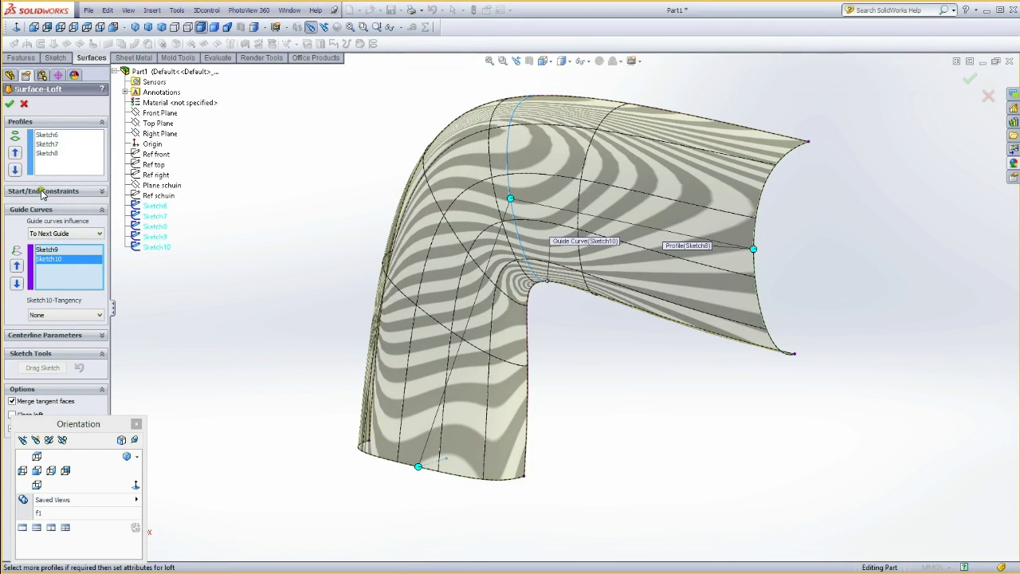
{"action": "left_click", "coordinate": [48, 194]}
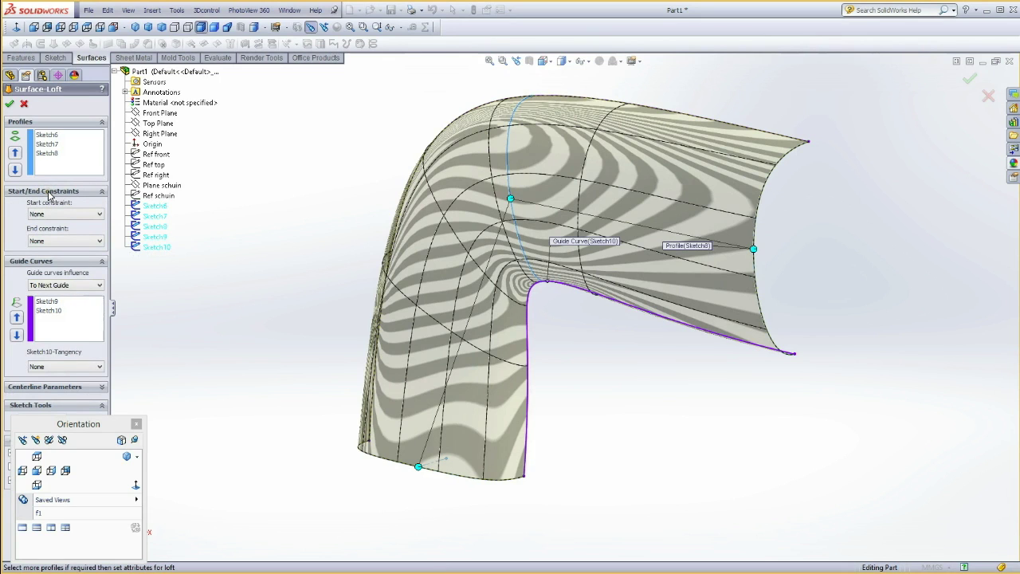
Set both start and end constraints to Normal To Profile and create Surface-Loft1
{"action": "left_click", "coordinate": [50, 215]}
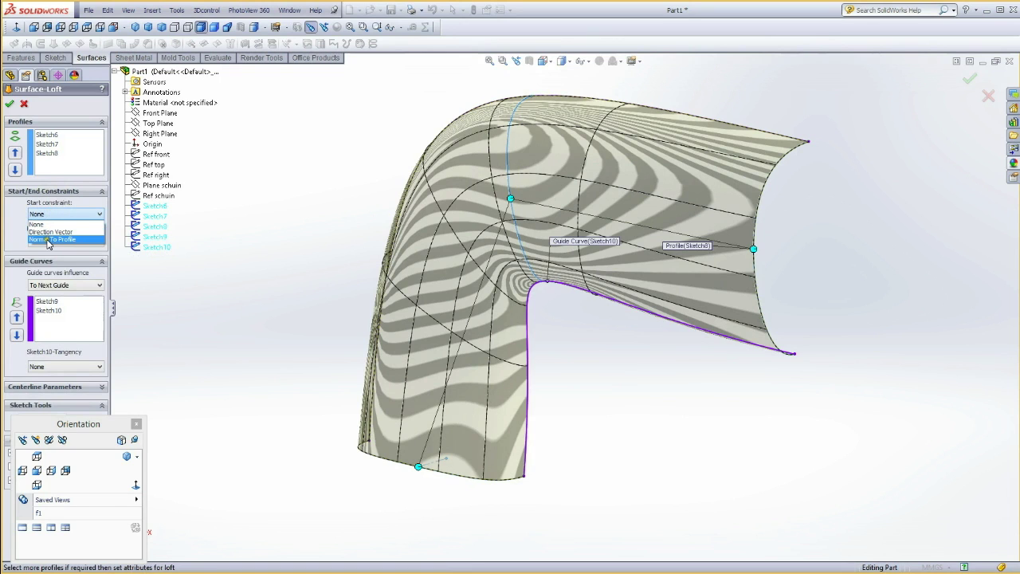
{"action": "left_click", "coordinate": [47, 240]}
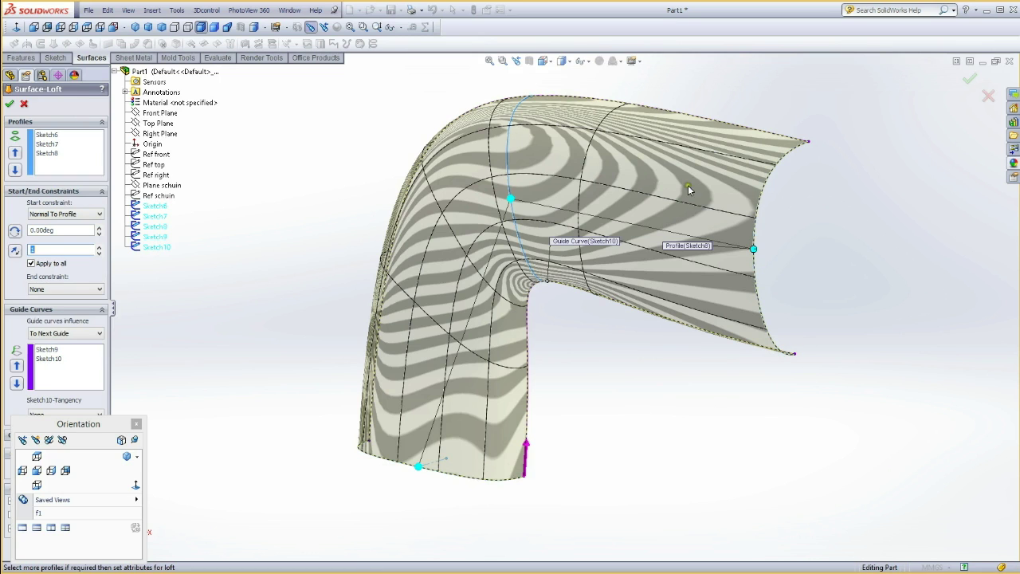
{"action": "left_click", "coordinate": [63, 290]}
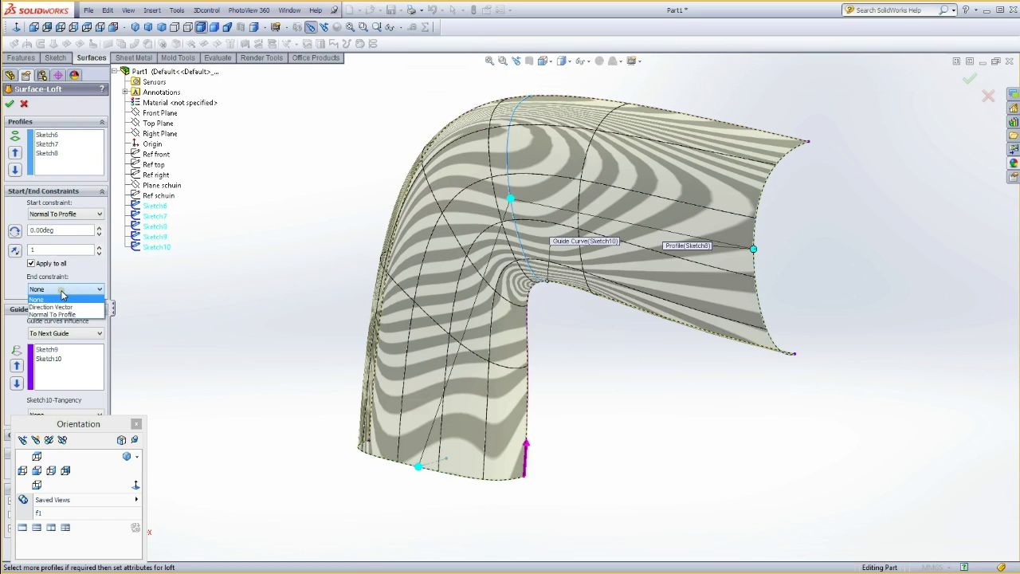
{"action": "left_click", "coordinate": [56, 315]}
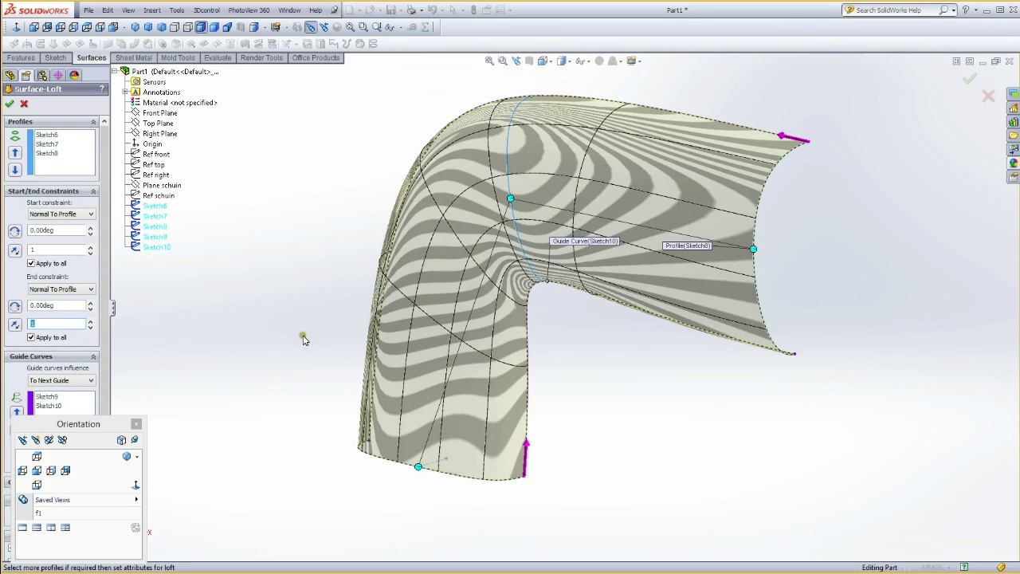
{"action": "left_click", "coordinate": [9, 104]}
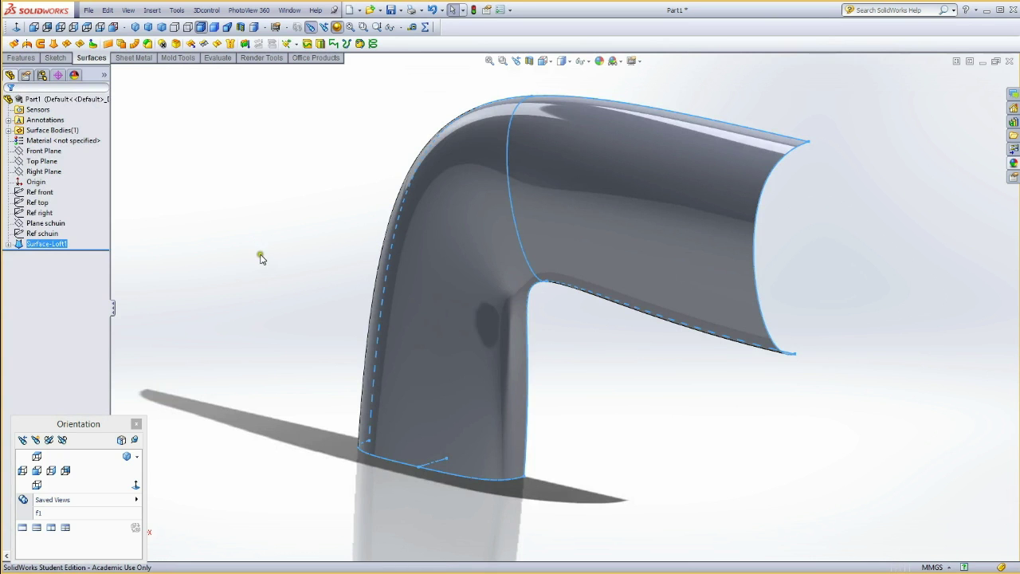
{"action": "mouse_move", "coordinate": [276, 277]}
{"action": "middle_mouse_down"}
{"action": "mouse_move", "coordinate": [271, 247]}
{"action": "mouse_move", "coordinate": [291, 173]}
{"action": "mouse_move", "coordinate": [332, 155]}
{"action": "mouse_move", "coordinate": [392, 192]}
{"action": "mouse_move", "coordinate": [341, 221]}
{"action": "mouse_move", "coordinate": [292, 167]}
{"action": "mouse_move", "coordinate": [253, 182]}
{"action": "mouse_move", "coordinate": [257, 254]}
{"action": "mouse_move", "coordinate": [319, 141]}
{"action": "mouse_move", "coordinate": [246, 180]}
{"action": "mouse_move", "coordinate": [241, 143]}
{"action": "mouse_move", "coordinate": [479, 269]}
{"action": "mouse_move", "coordinate": [327, 303]}
{"action": "mouse_move", "coordinate": [285, 269]}
{"action": "mouse_move", "coordinate": [273, 295]}
{"action": "mouse_move", "coordinate": [300, 292]}
{"action": "mouse_move", "coordinate": [280, 303]}
{"action": "middle_mouse_up"}
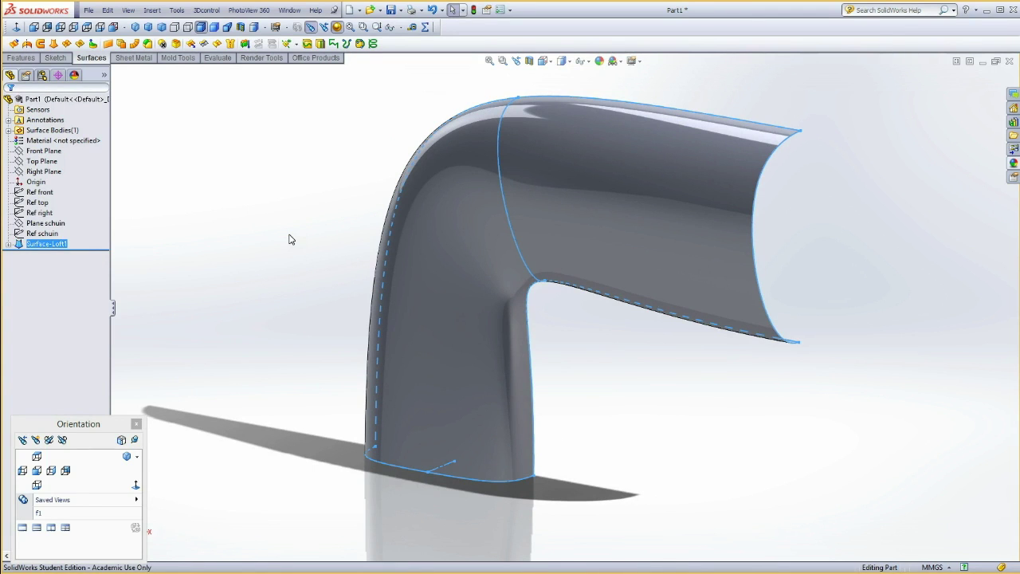
{"action": "key", "text": "ctrl+1"}
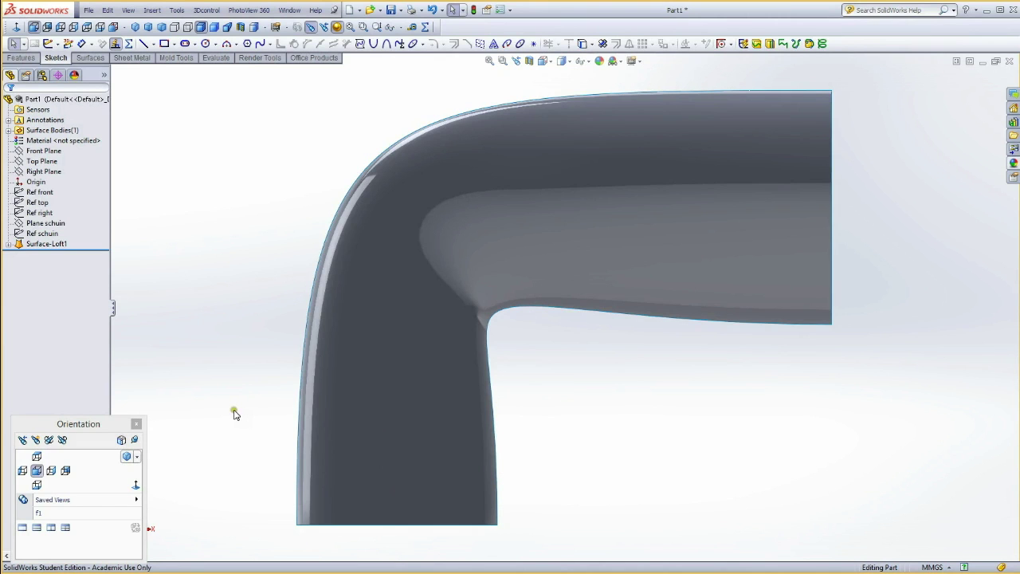
{"action": "middle_click_drag", "start_coordinate": [233, 406], "coordinate": [300, 293], "text": "ctrl"}
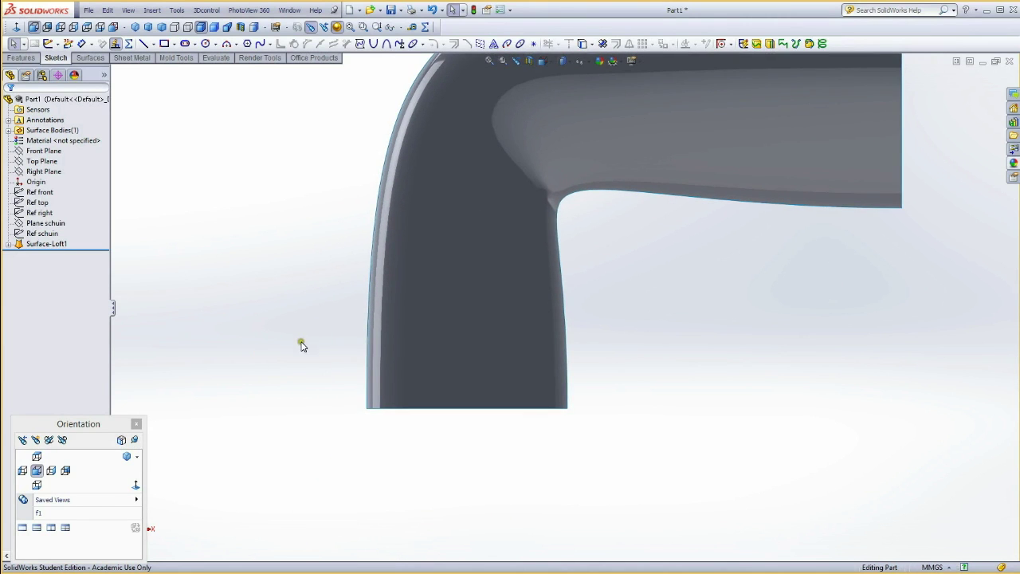
{"action": "mouse_move", "coordinate": [299, 354]}
{"action": "middle_mouse_down"}
{"action": "mouse_move", "coordinate": [282, 346]}
{"action": "mouse_move", "coordinate": [260, 282]}
{"action": "mouse_move", "coordinate": [247, 321]}
{"action": "mouse_move", "coordinate": [258, 324]}
{"action": "middle_mouse_up"}
{"action": "key", "text": "Escape"}
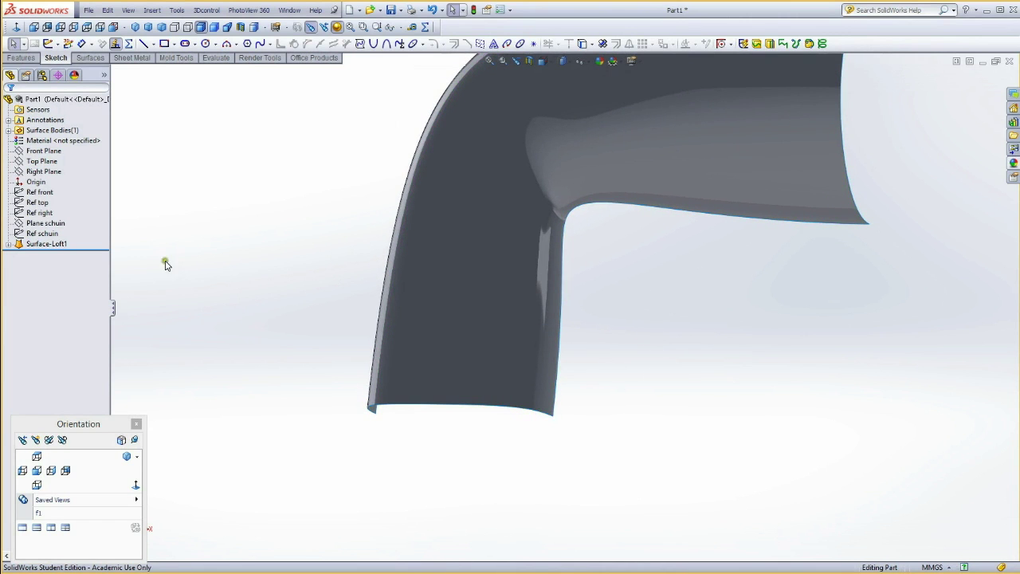
Show Ref front and create Sketch12 on the Front Plane from the tube's open foot-end edge
{"action": "left_click", "coordinate": [40, 193]}
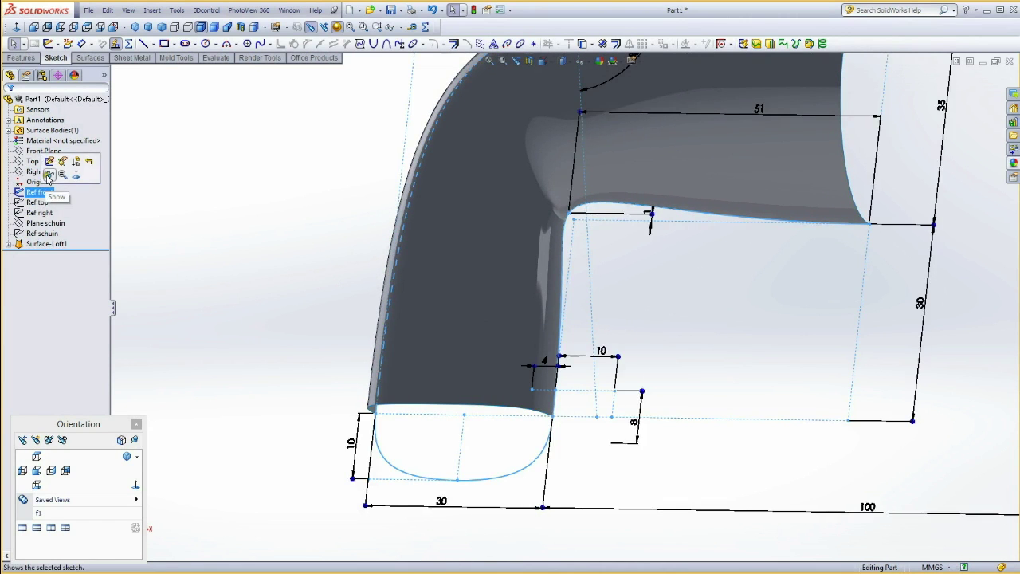
{"action": "left_click", "coordinate": [265, 395]}
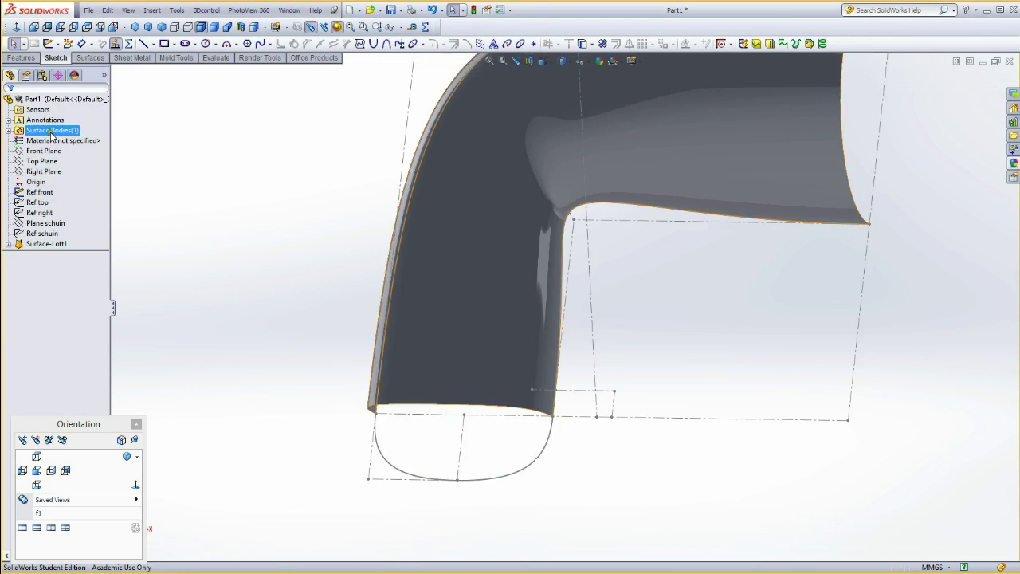
{"action": "left_click", "coordinate": [44, 151]}
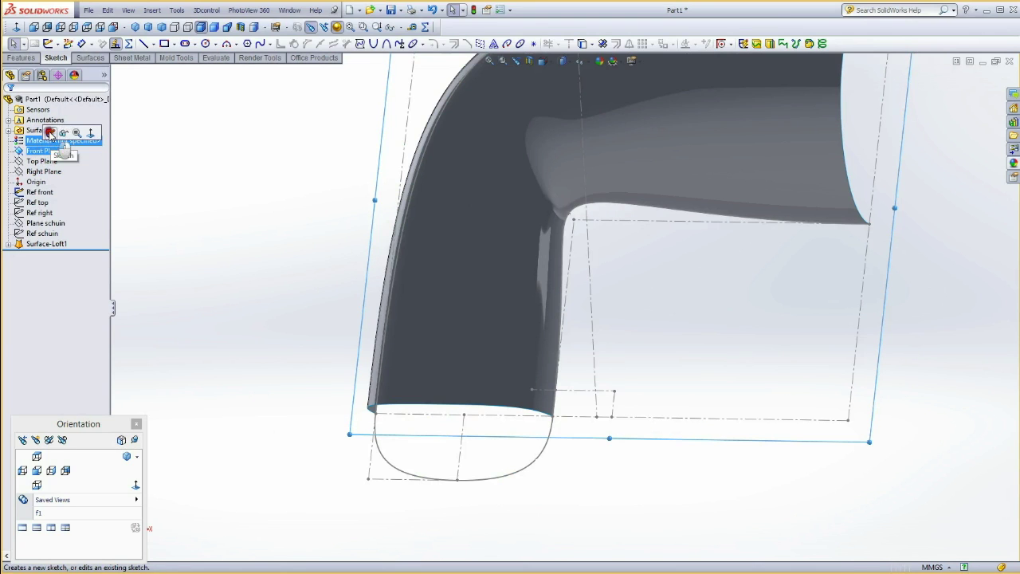
{"action": "left_click", "coordinate": [62, 134]}
{"action": "left_click", "coordinate": [383, 456]}
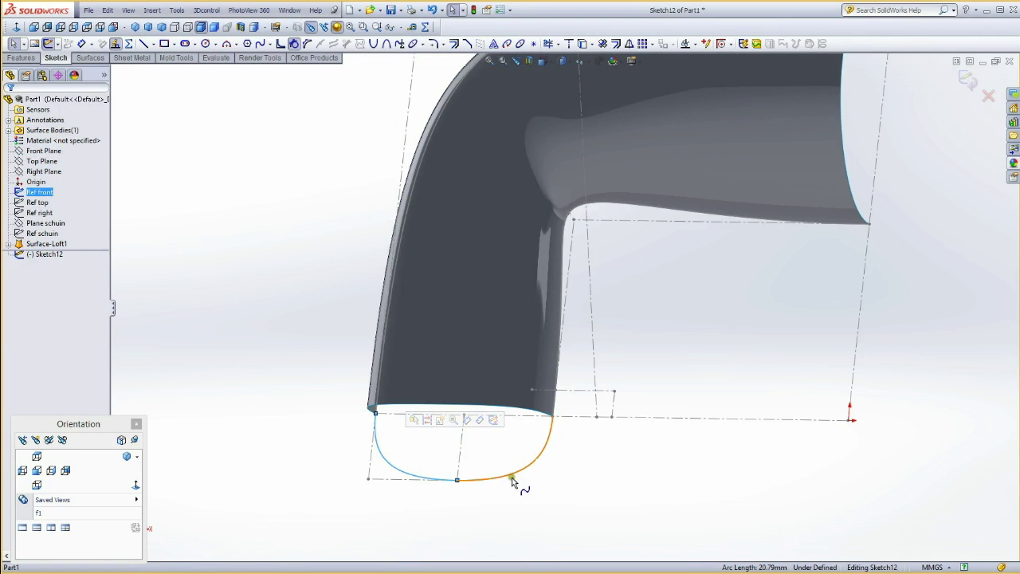
{"action": "left_click", "coordinate": [583, 44]}
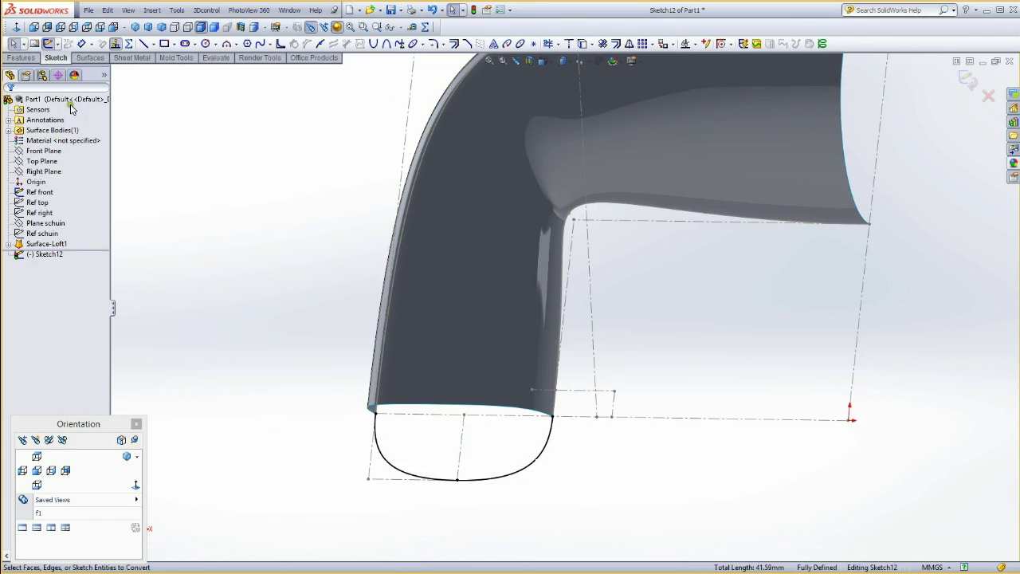
{"action": "left_click", "coordinate": [48, 44]}
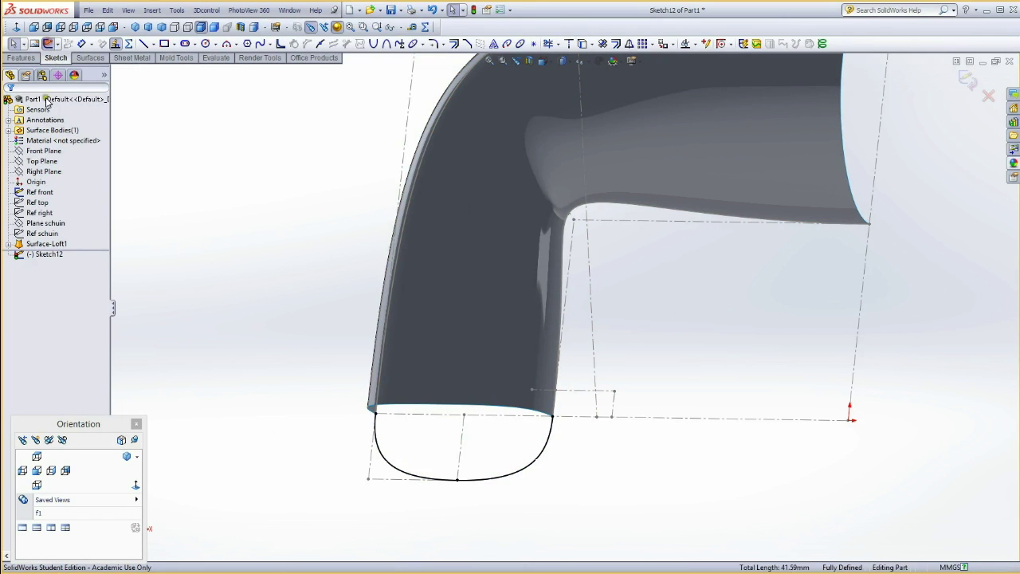
{"action": "left_click", "coordinate": [38, 193]}
{"action": "left_click", "coordinate": [130, 207]}
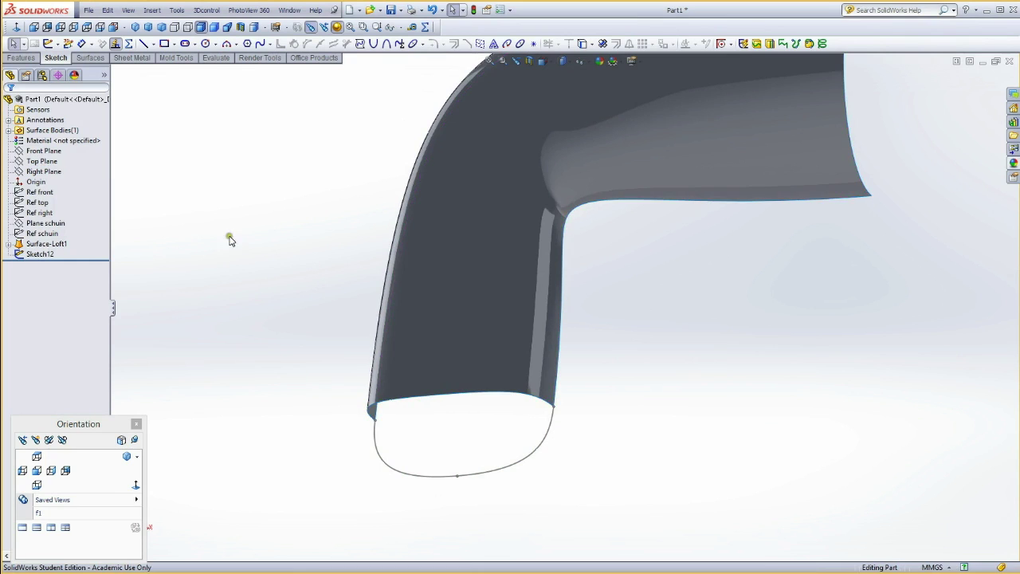
Start a lofted surface from the tube's bottom edge to Sketch12
{"action": "left_click", "coordinate": [91, 58]}
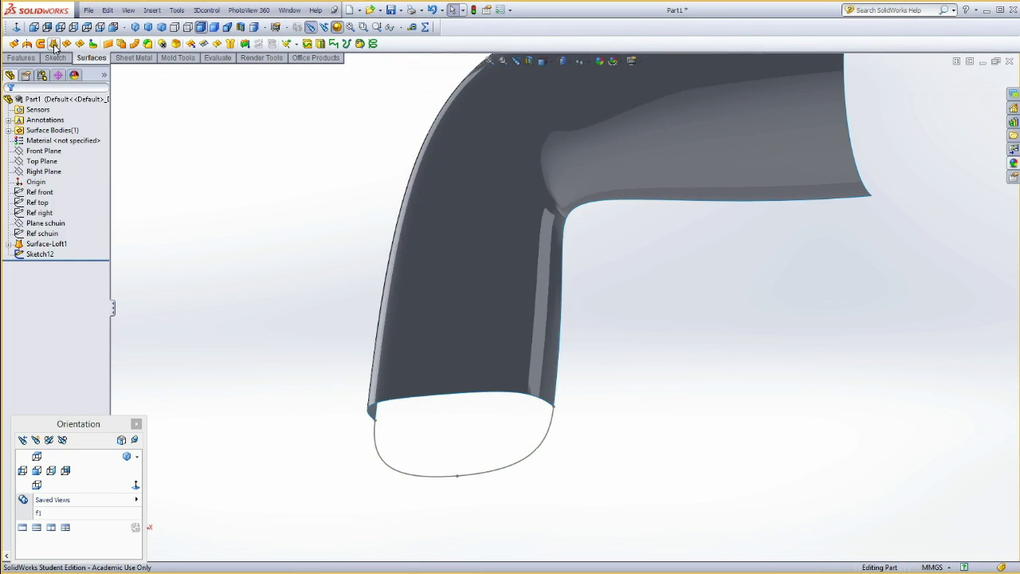
{"action": "left_click", "coordinate": [53, 44]}
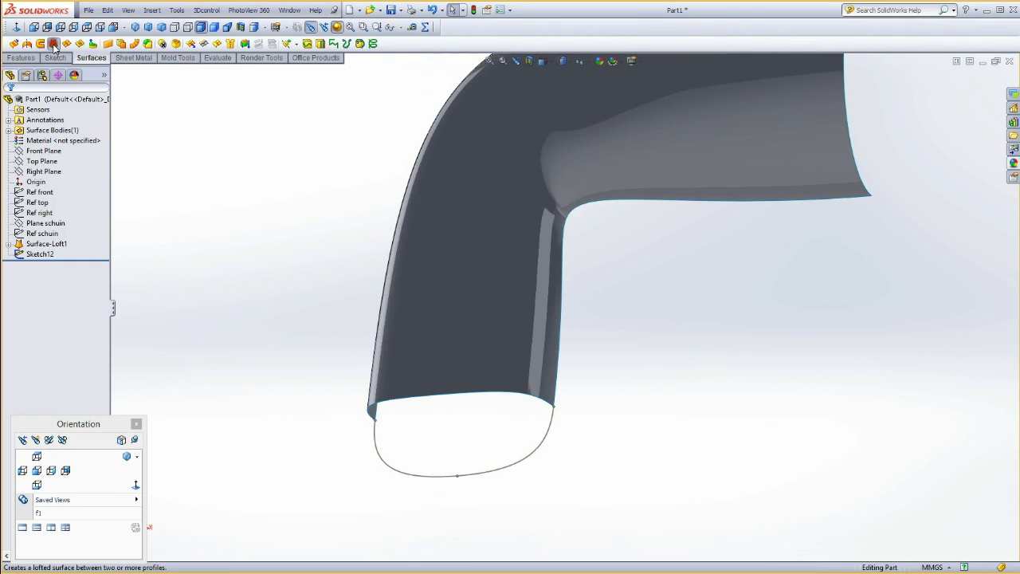
{"action": "left_click", "coordinate": [445, 398]}
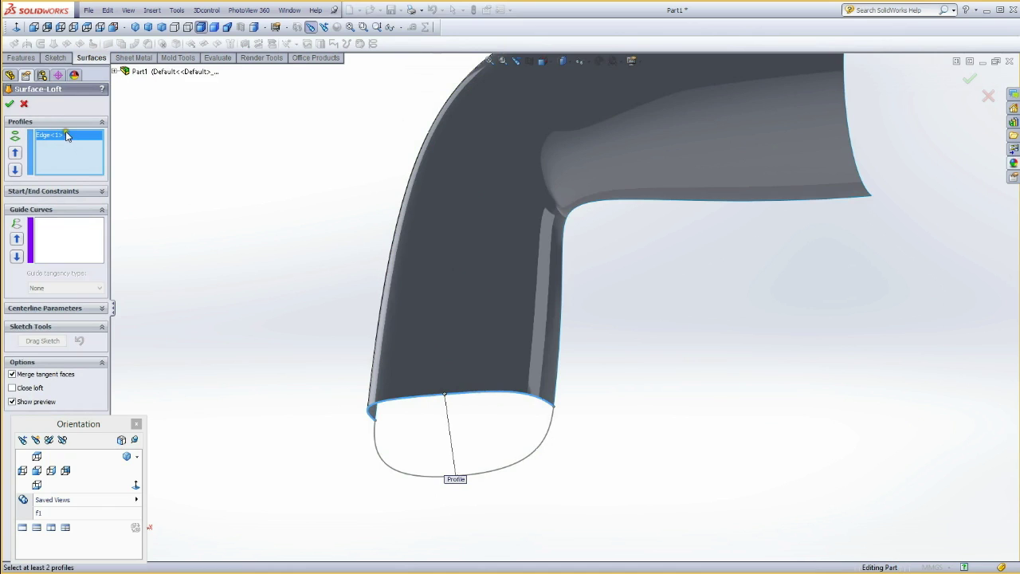
{"action": "left_click", "coordinate": [114, 72]}
{"action": "left_click", "coordinate": [155, 228]}
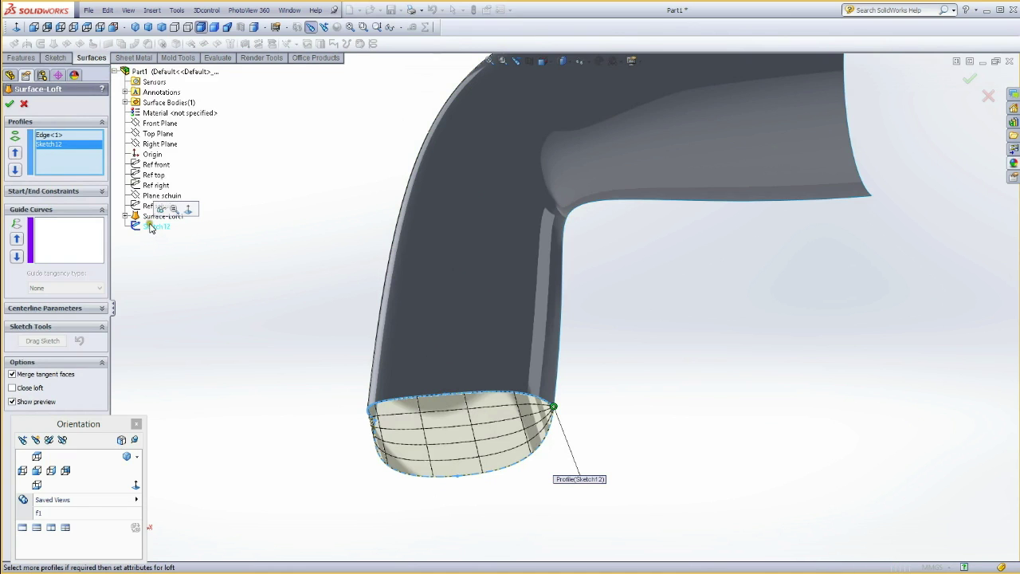
Align the loft connector to the profiles' left side and expand the start/end constraints
{"action": "mouse_move", "coordinate": [296, 433]}
{"action": "middle_mouse_down"}
{"action": "mouse_move", "coordinate": [269, 410]}
{"action": "mouse_move", "coordinate": [292, 419]}
{"action": "mouse_move", "coordinate": [276, 427]}
{"action": "mouse_move", "coordinate": [284, 439]}
{"action": "middle_mouse_up"}
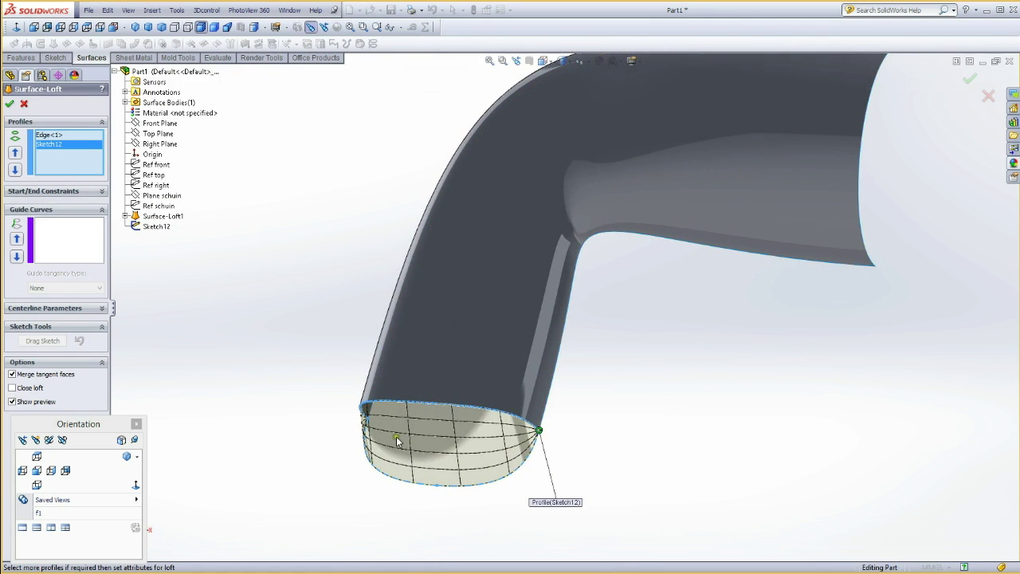
{"action": "mouse_move", "coordinate": [307, 430]}
{"action": "middle_mouse_down"}
{"action": "mouse_move", "coordinate": [343, 418]}
{"action": "mouse_move", "coordinate": [371, 427]}
{"action": "mouse_move", "coordinate": [326, 417]}
{"action": "mouse_move", "coordinate": [329, 396]}
{"action": "mouse_move", "coordinate": [340, 410]}
{"action": "mouse_move", "coordinate": [354, 381]}
{"action": "middle_mouse_up"}
{"action": "mouse_move", "coordinate": [558, 410]}
{"action": "left_mouse_down"}
{"action": "mouse_move", "coordinate": [374, 440]}
{"action": "mouse_move", "coordinate": [526, 420]}
{"action": "mouse_move", "coordinate": [580, 426]}
{"action": "mouse_move", "coordinate": [387, 443]}
{"action": "mouse_move", "coordinate": [360, 431]}
{"action": "left_mouse_up"}
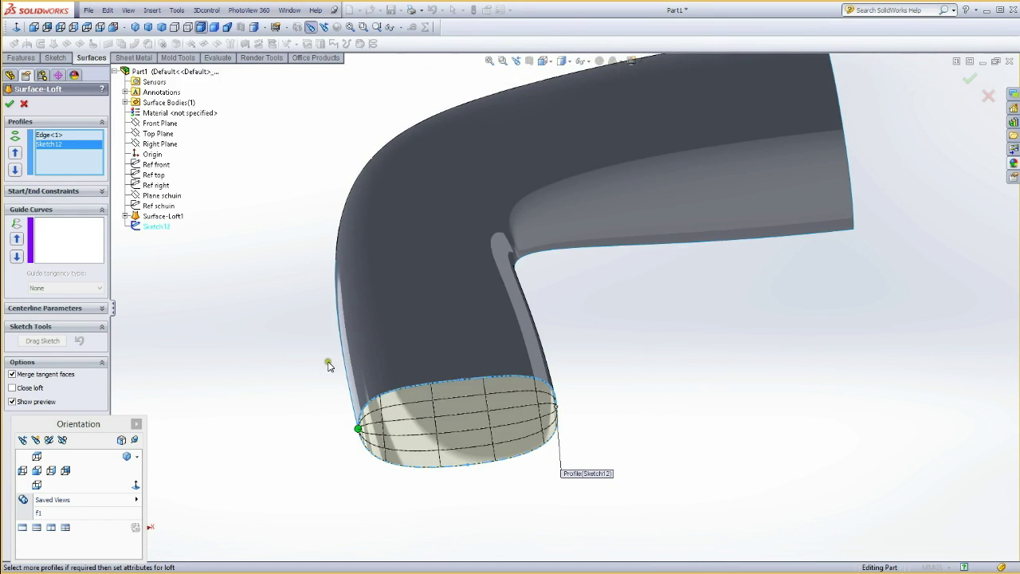
{"action": "left_click", "coordinate": [44, 135]}
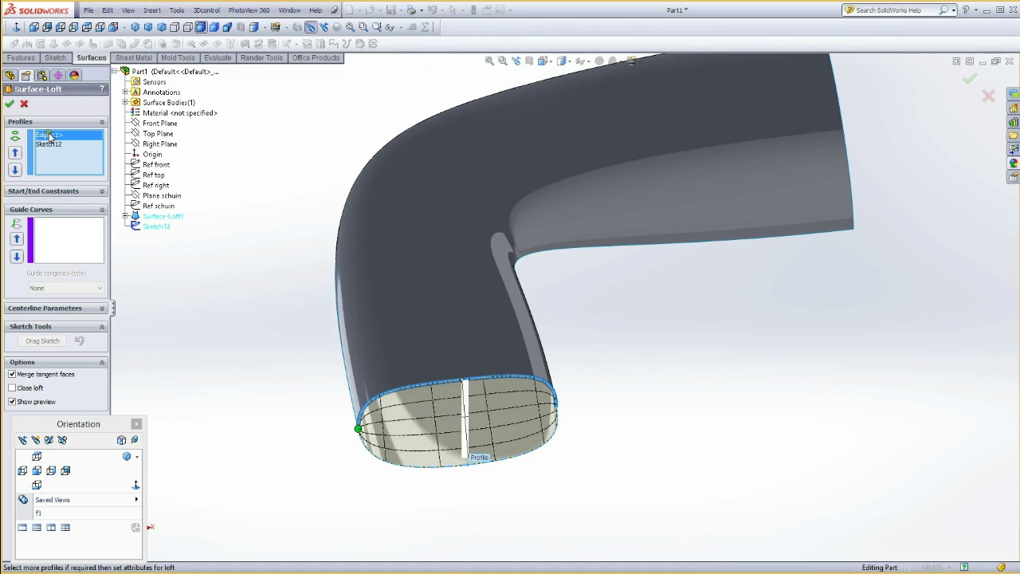
{"action": "left_click", "coordinate": [53, 191]}
{"action": "left_click", "coordinate": [52, 214]}
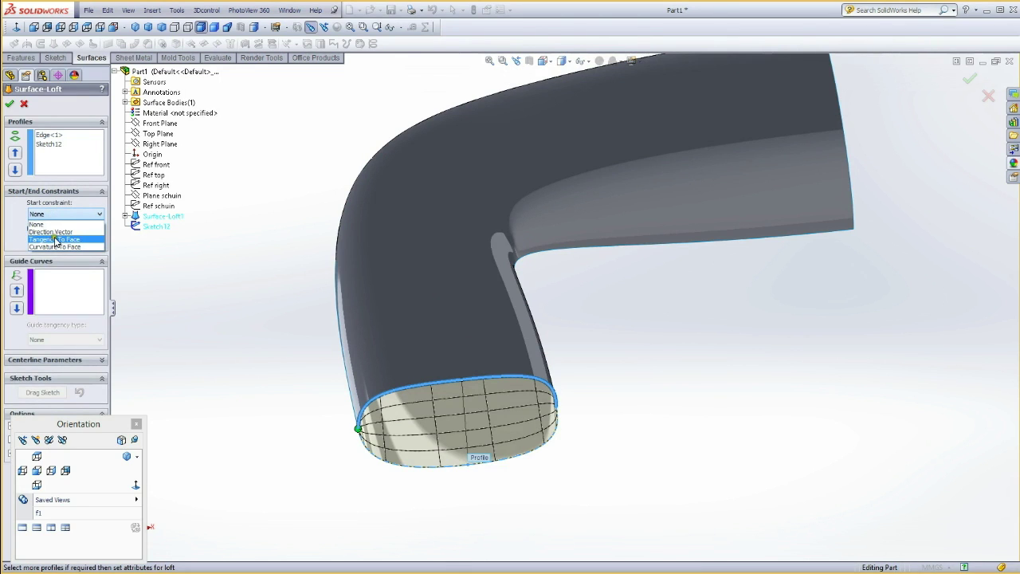
Give Surface-Loft2 a Tangency To Face start and Normal To Profile end, and accept the cap
{"action": "left_click", "coordinate": [46, 239]}
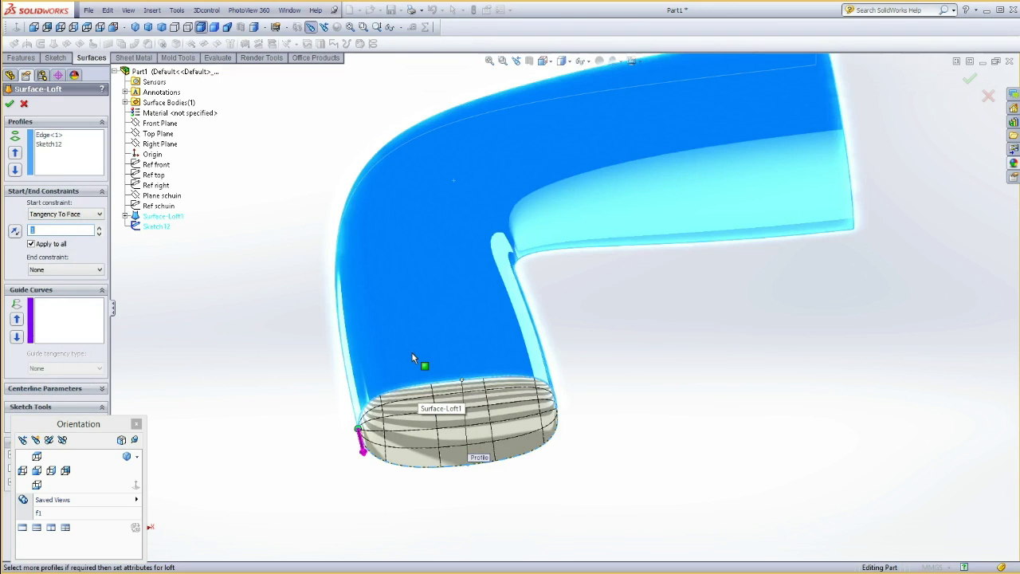
{"action": "left_click", "coordinate": [79, 215]}
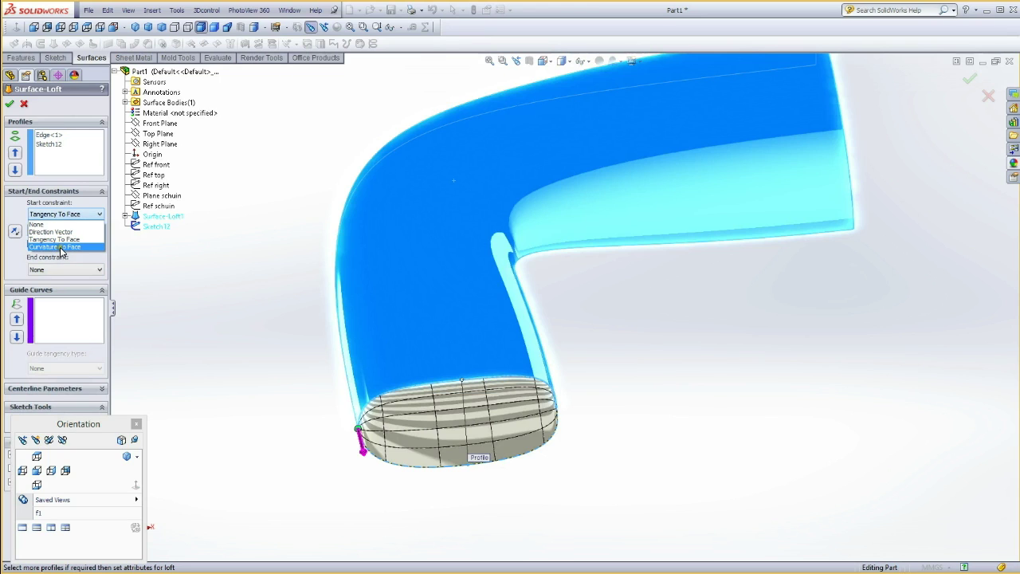
{"action": "left_click", "coordinate": [61, 249]}
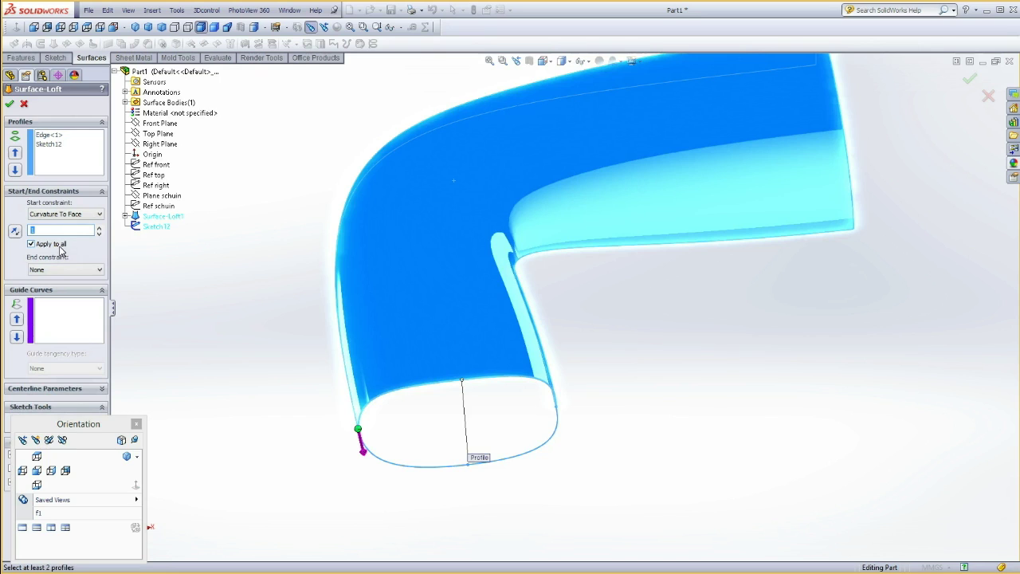
{"action": "left_click", "coordinate": [61, 216]}
{"action": "left_click", "coordinate": [52, 239]}
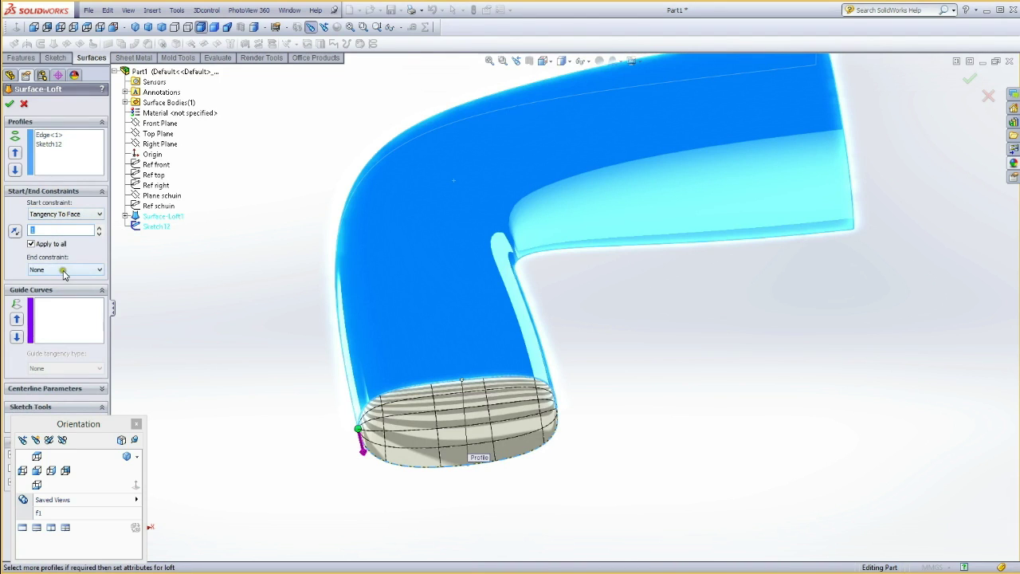
{"action": "left_click", "coordinate": [64, 269]}
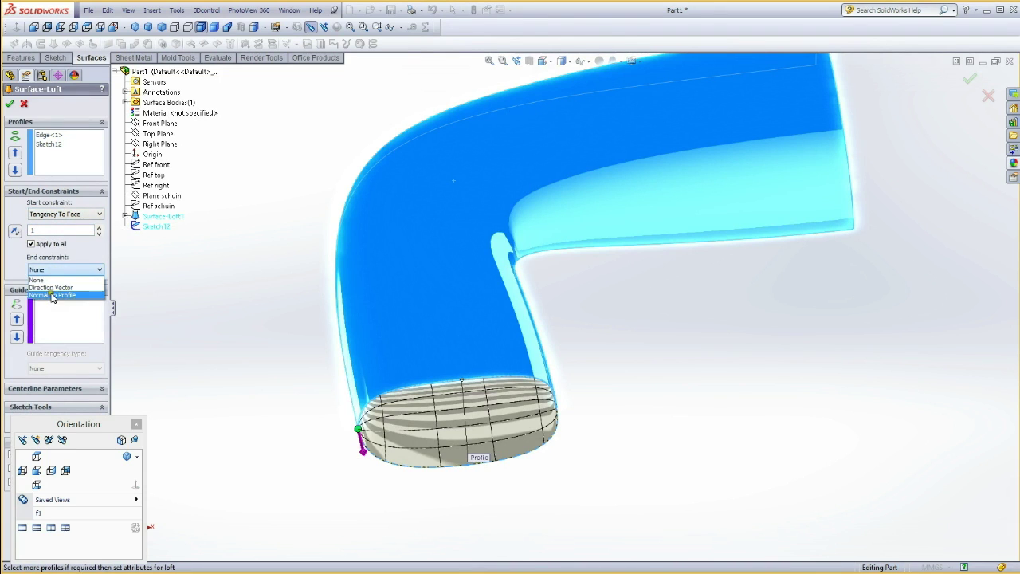
{"action": "left_click", "coordinate": [52, 296]}
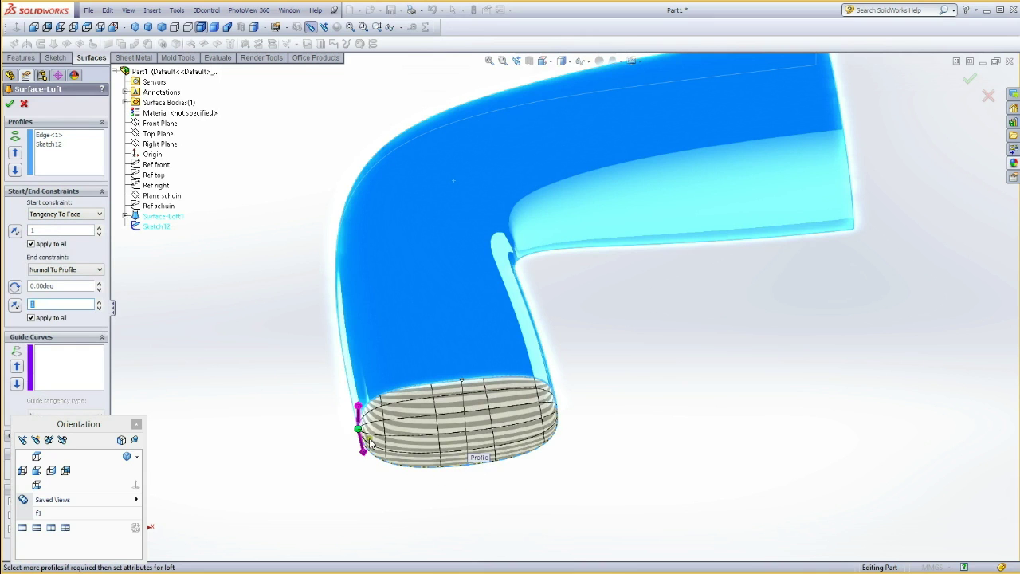
{"action": "mouse_move", "coordinate": [292, 400]}
{"action": "middle_mouse_down"}
{"action": "mouse_move", "coordinate": [238, 356]}
{"action": "mouse_move", "coordinate": [212, 369]}
{"action": "mouse_move", "coordinate": [230, 417]}
{"action": "middle_mouse_up"}
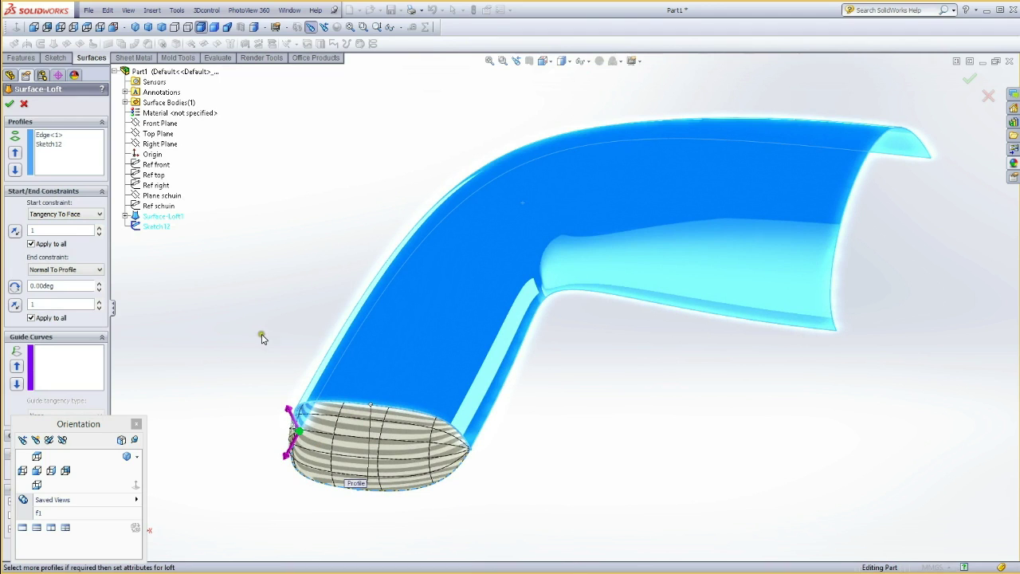
{"action": "left_click", "coordinate": [8, 105]}
{"action": "mouse_move", "coordinate": [230, 378]}
{"action": "middle_mouse_down"}
{"action": "mouse_move", "coordinate": [200, 324]}
{"action": "mouse_move", "coordinate": [256, 268]}
{"action": "mouse_move", "coordinate": [316, 266]}
{"action": "mouse_move", "coordinate": [337, 298]}
{"action": "mouse_move", "coordinate": [253, 242]}
{"action": "mouse_move", "coordinate": [236, 406]}
{"action": "mouse_move", "coordinate": [207, 428]}
{"action": "mouse_move", "coordinate": [223, 378]}
{"action": "mouse_move", "coordinate": [292, 391]}
{"action": "mouse_move", "coordinate": [320, 348]}
{"action": "mouse_move", "coordinate": [253, 371]}
{"action": "mouse_move", "coordinate": [258, 403]}
{"action": "middle_mouse_up"}
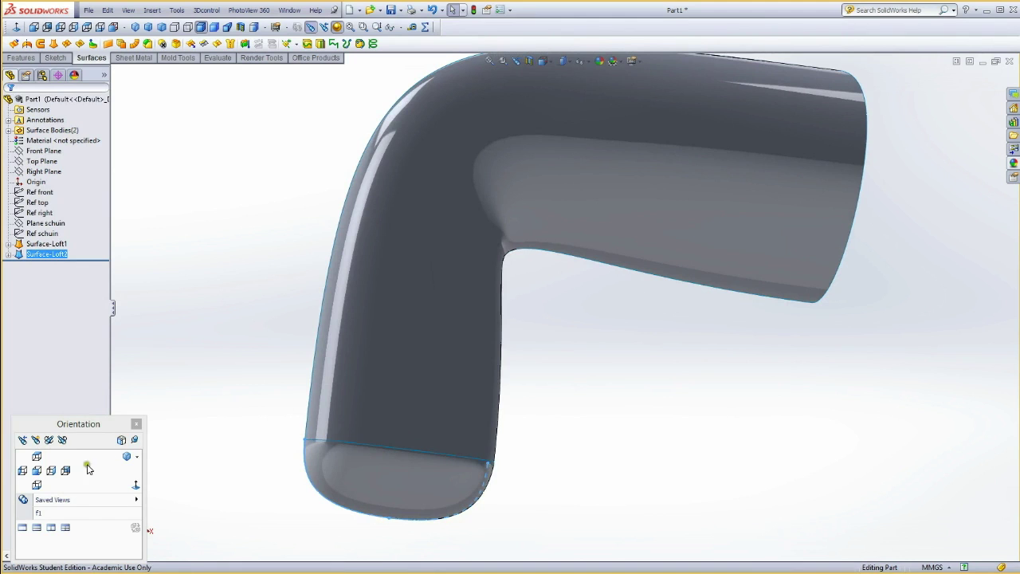
View from the front, then select Right Plane with Surface-Loft1 and Surface-Loft2 for mirroring
{"action": "left_click", "coordinate": [40, 471]}
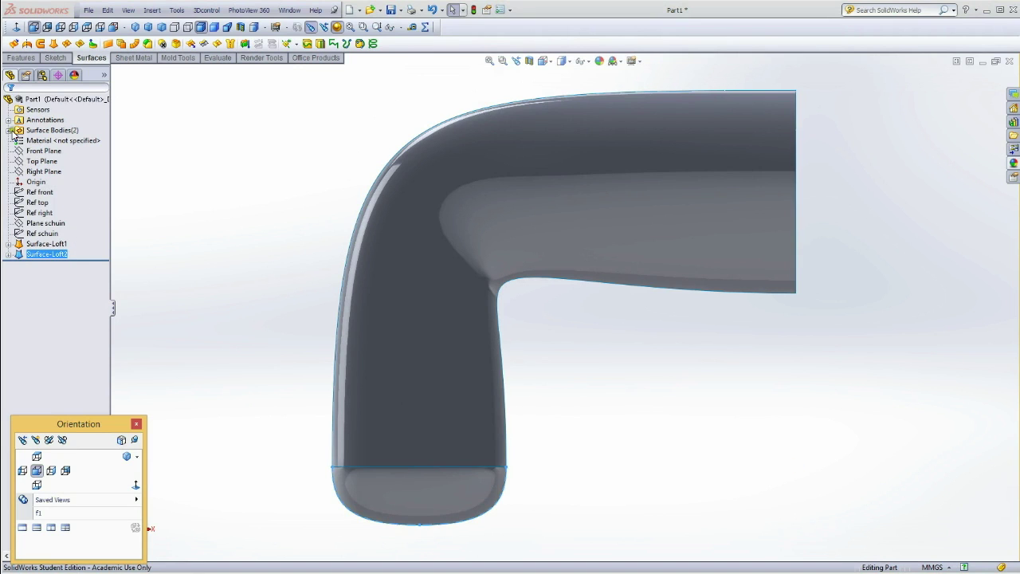
{"action": "left_click", "coordinate": [8, 130]}
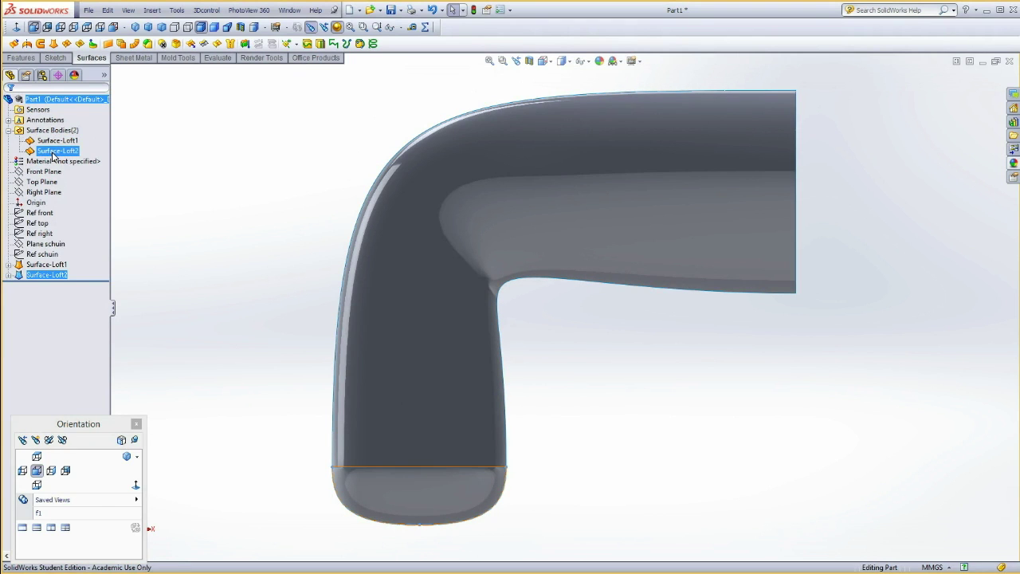
{"action": "left_click", "coordinate": [48, 193]}
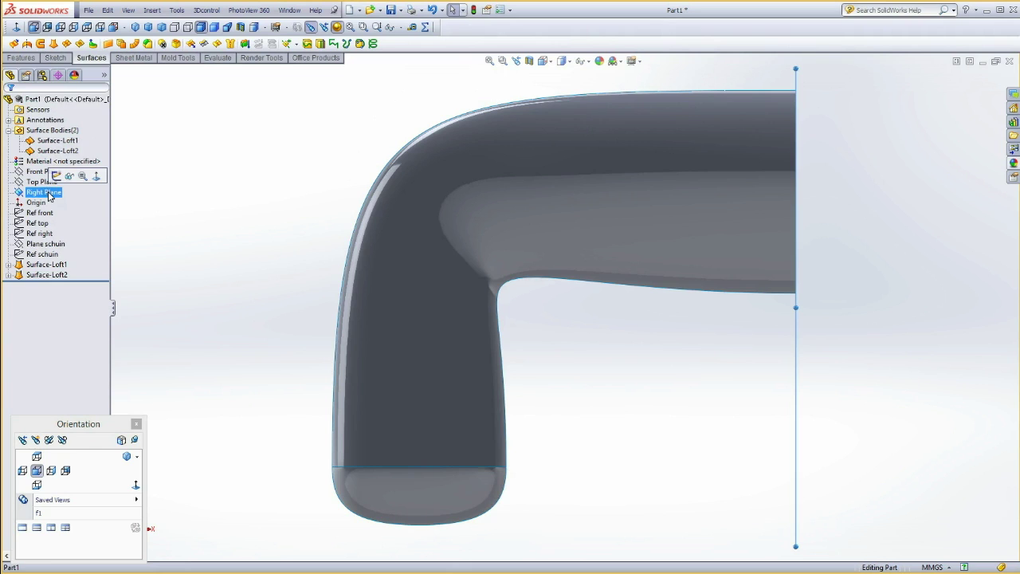
{"action": "left_click", "coordinate": [56, 140], "text": "ctrl"}
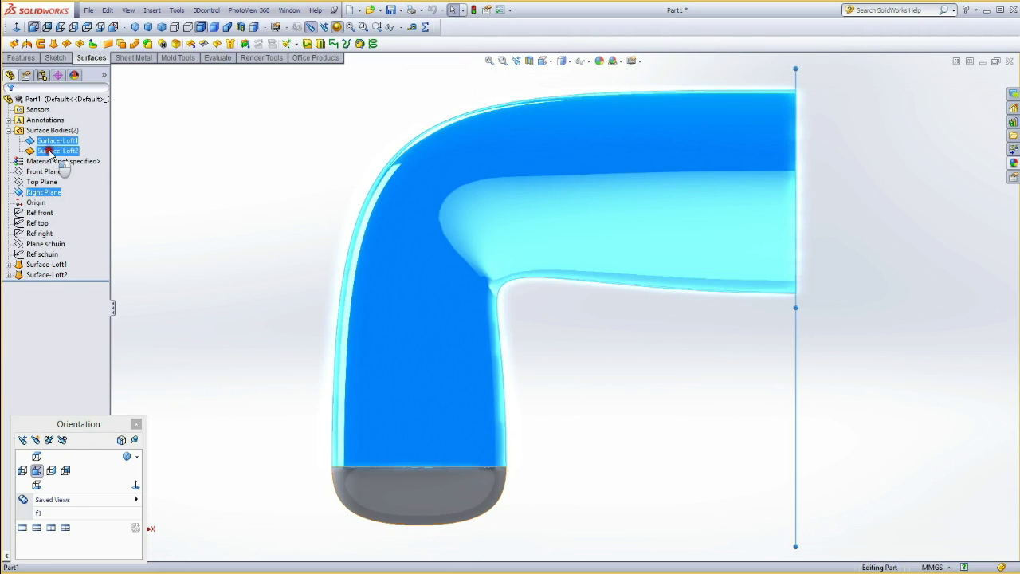
{"action": "left_click", "coordinate": [56, 151], "text": "ctrl"}
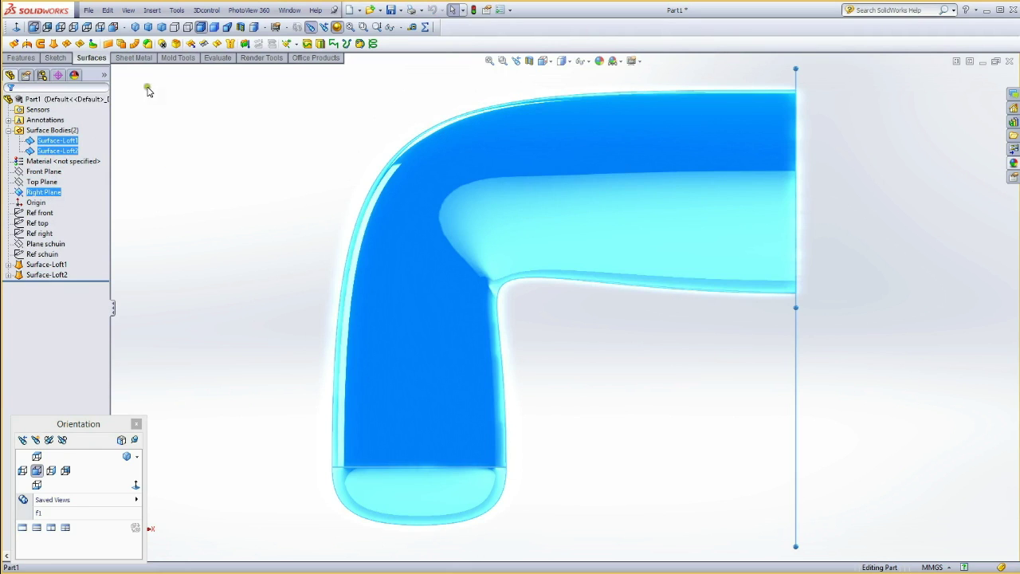
{"action": "left_click", "coordinate": [153, 10]}
{"action": "mouse_move", "coordinate": [183, 59]}
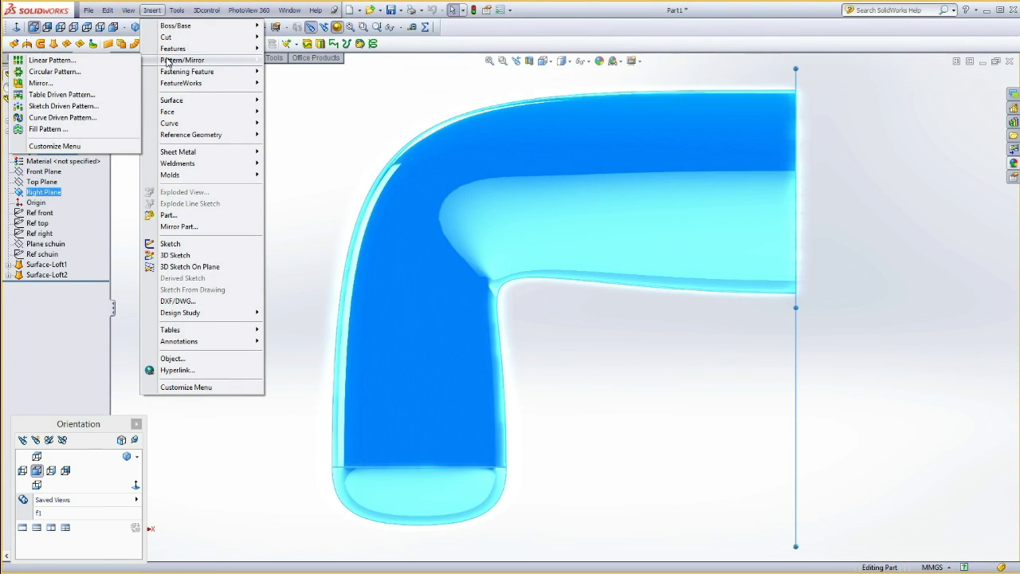
Mirror both loft surfaces across Right Plane, then mirror all four bodies across Front Plane
{"action": "left_click", "coordinate": [40, 83]}
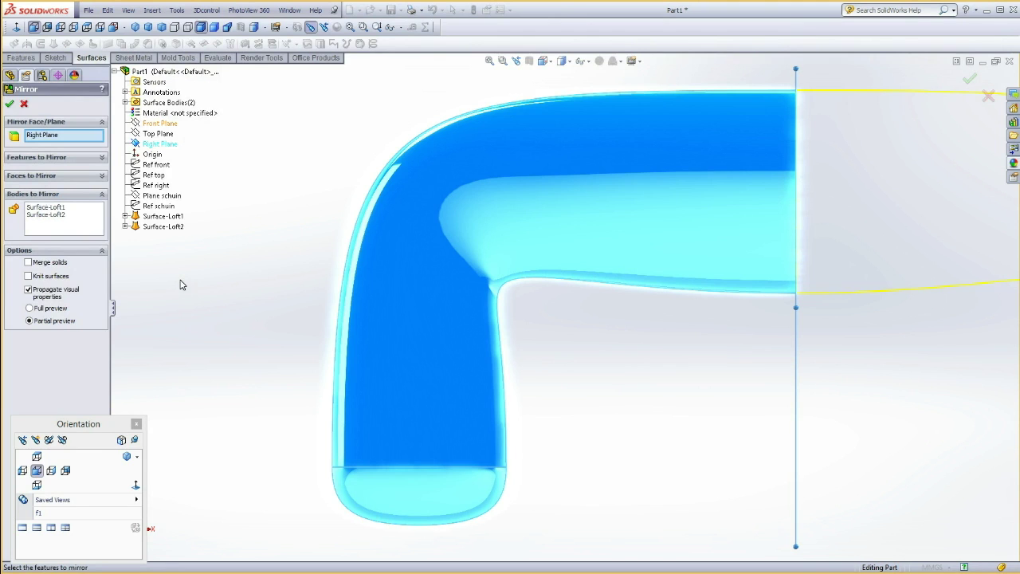
{"action": "left_click", "coordinate": [11, 106]}
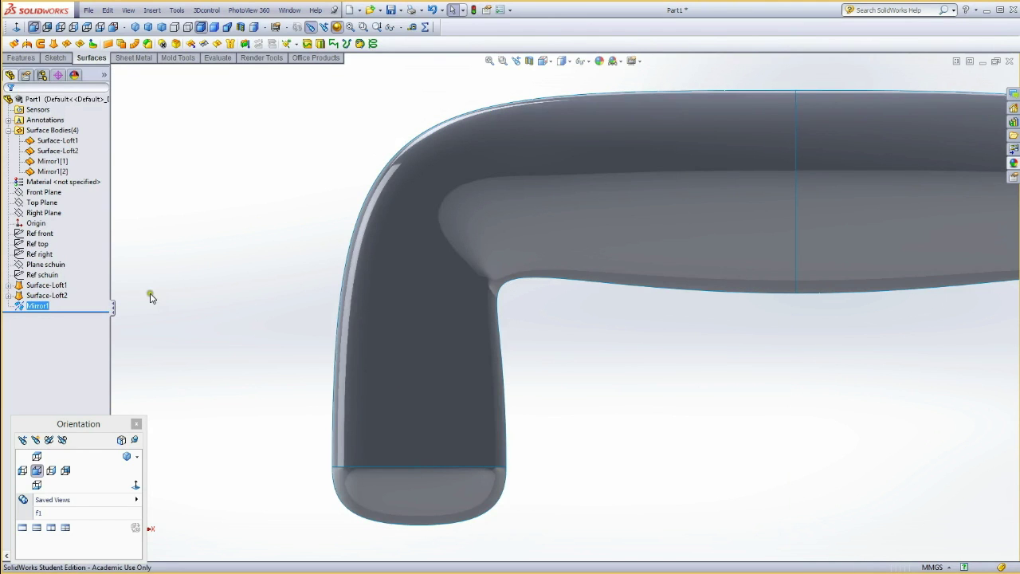
{"action": "left_click", "coordinate": [52, 142]}
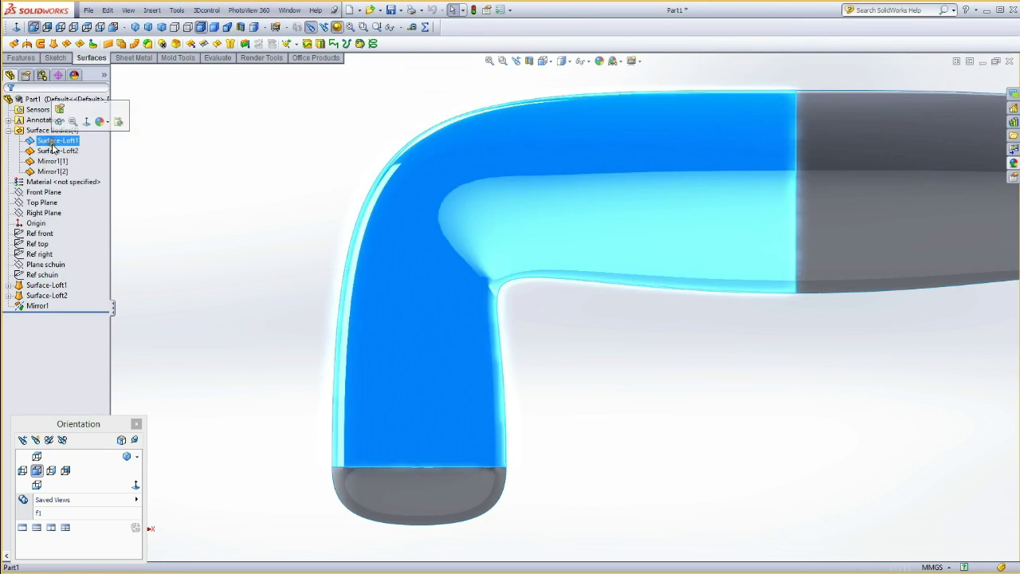
{"action": "left_click", "coordinate": [52, 172], "text": "shift"}
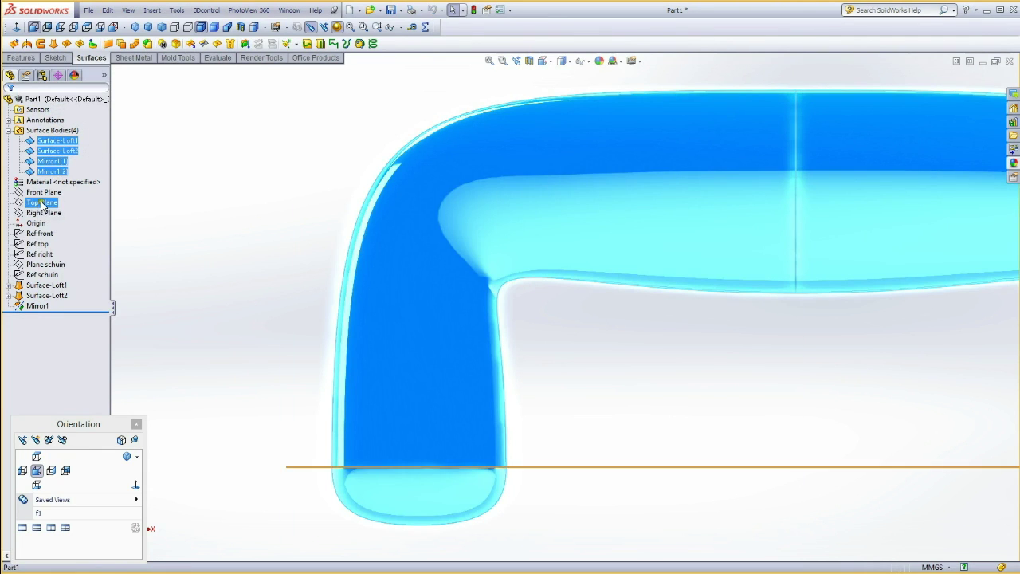
{"action": "left_click", "coordinate": [42, 192], "text": "ctrl"}
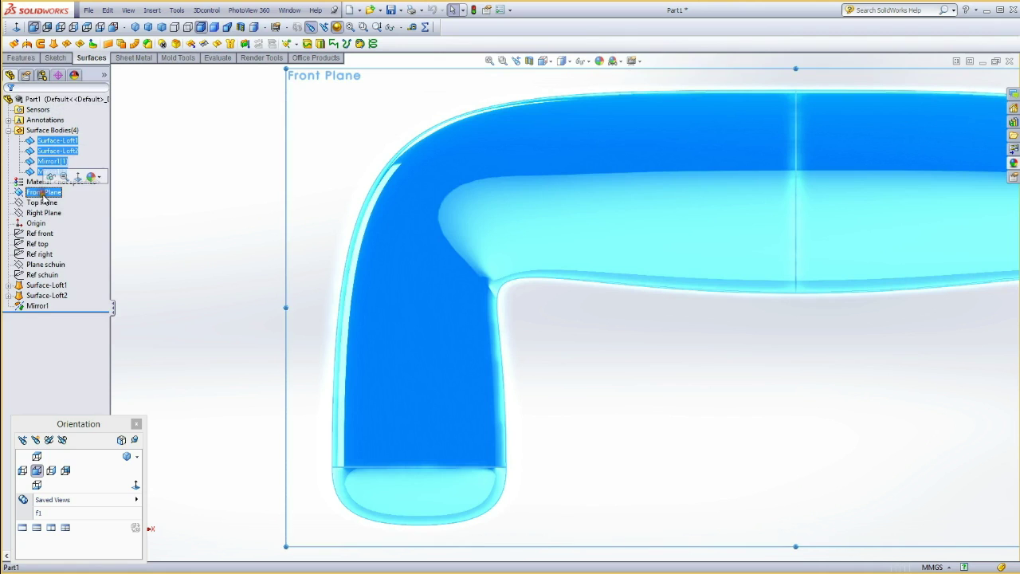
{"action": "left_click", "coordinate": [151, 10]}
{"action": "mouse_move", "coordinate": [182, 60]}
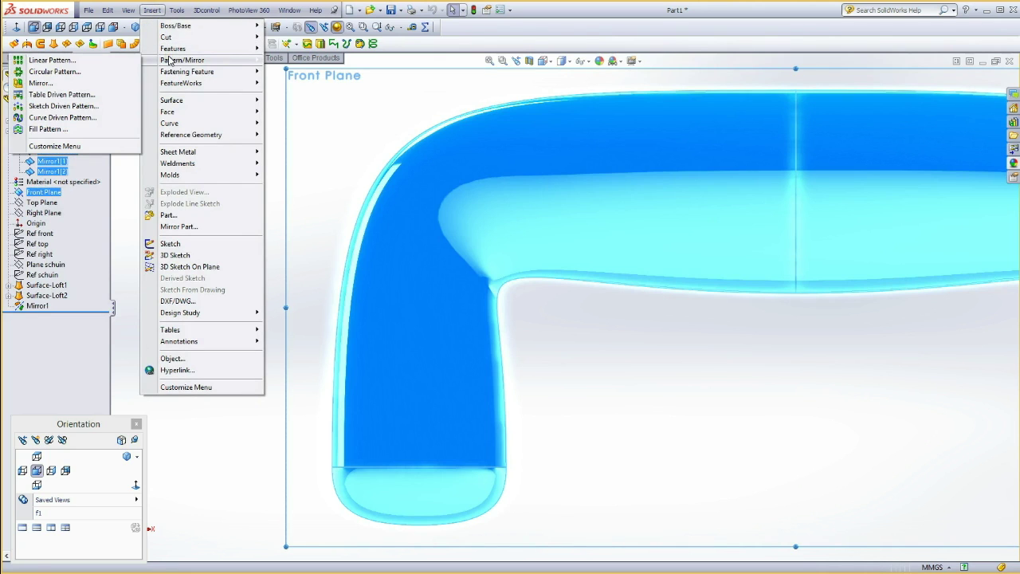
{"action": "left_click", "coordinate": [56, 87]}
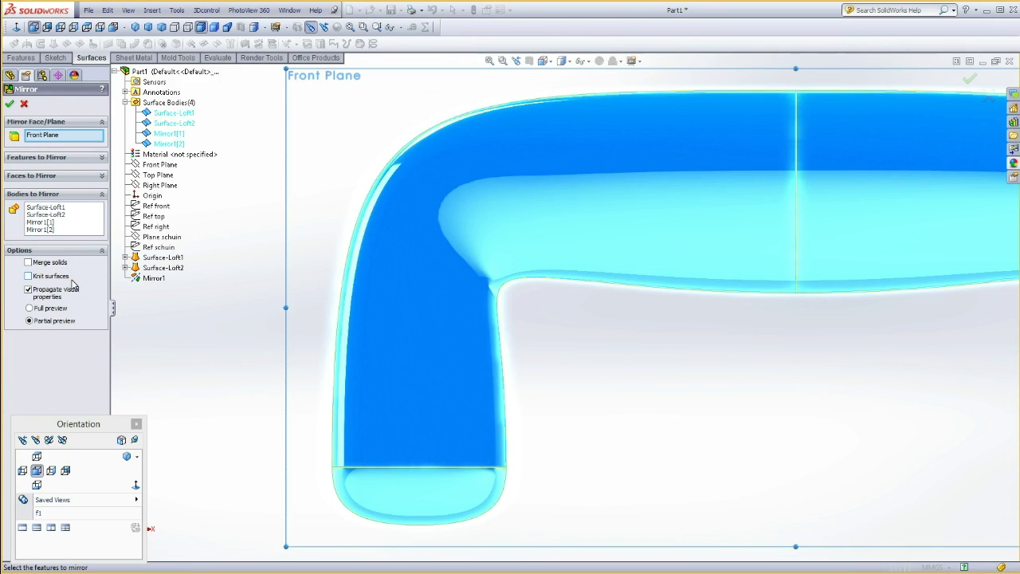
{"action": "left_click", "coordinate": [9, 104]}
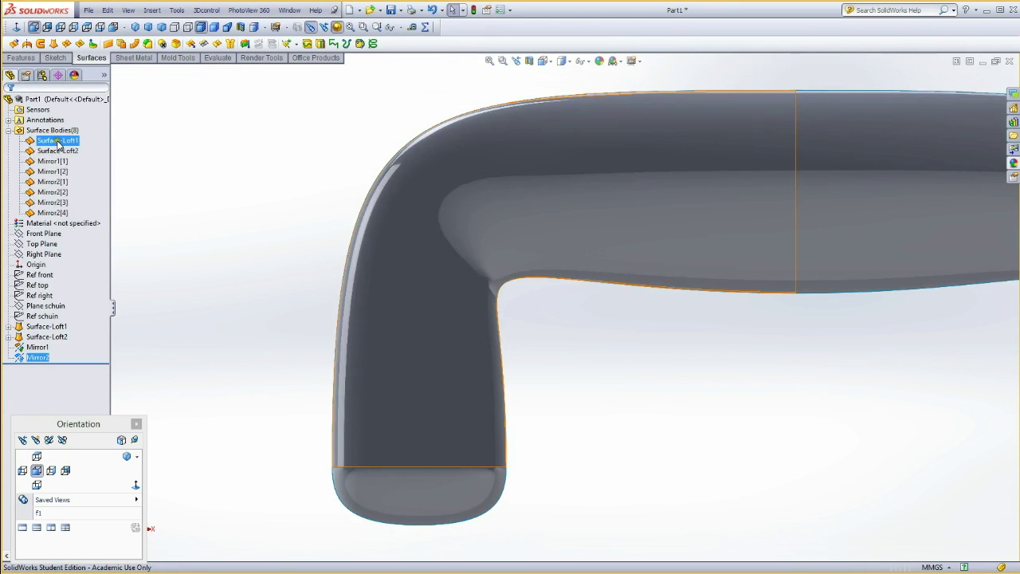
Fit the handle in view and select all eight surface bodies for Knit Surface
{"action": "mouse_move", "coordinate": [187, 259]}
{"action": "middle_mouse_down"}
{"action": "mouse_move", "coordinate": [220, 253]}
{"action": "mouse_move", "coordinate": [247, 314]}
{"action": "middle_mouse_up"}
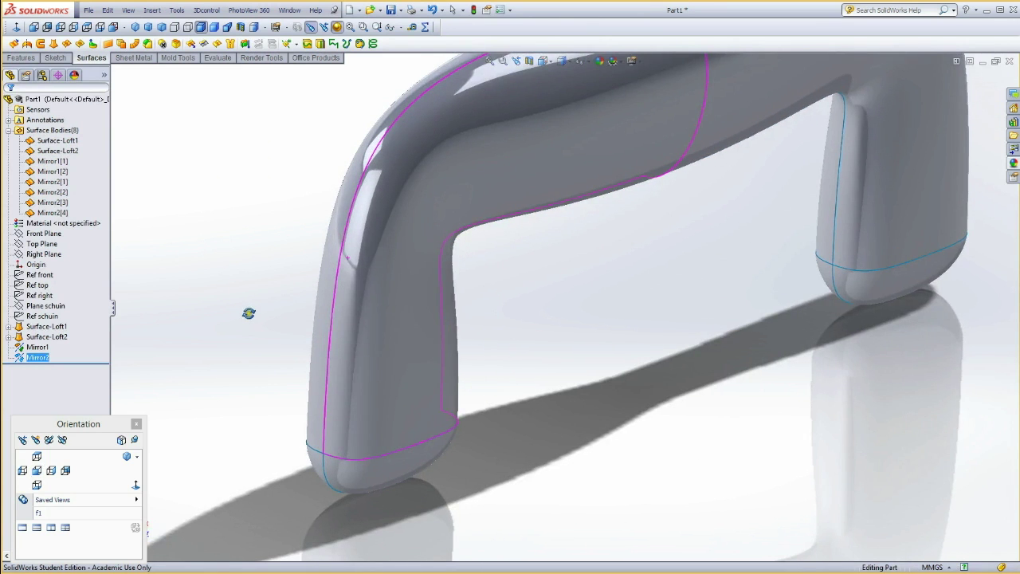
{"action": "key", "text": "z"}
{"action": "key", "text": "f"}
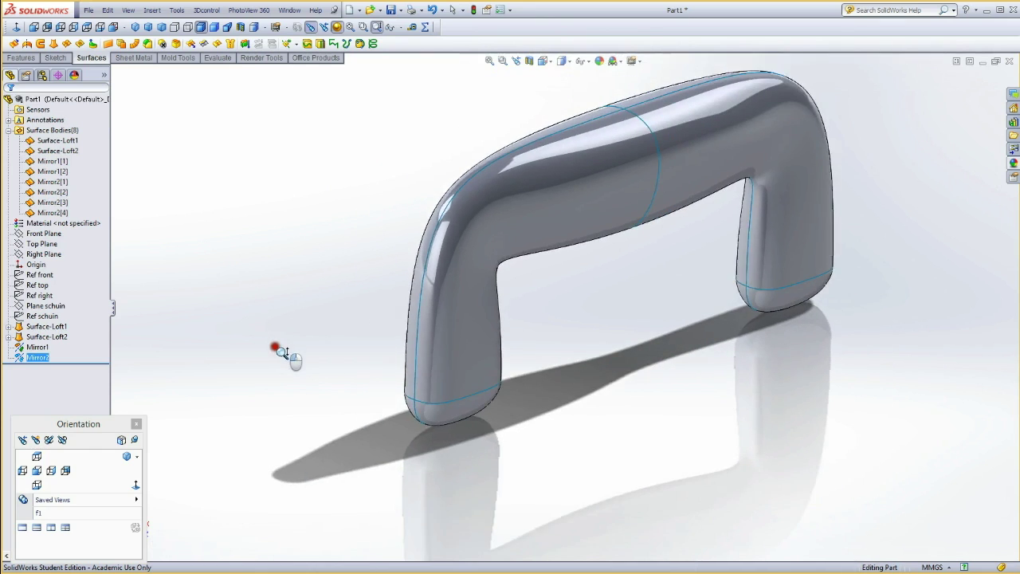
{"action": "key", "text": "Escape"}
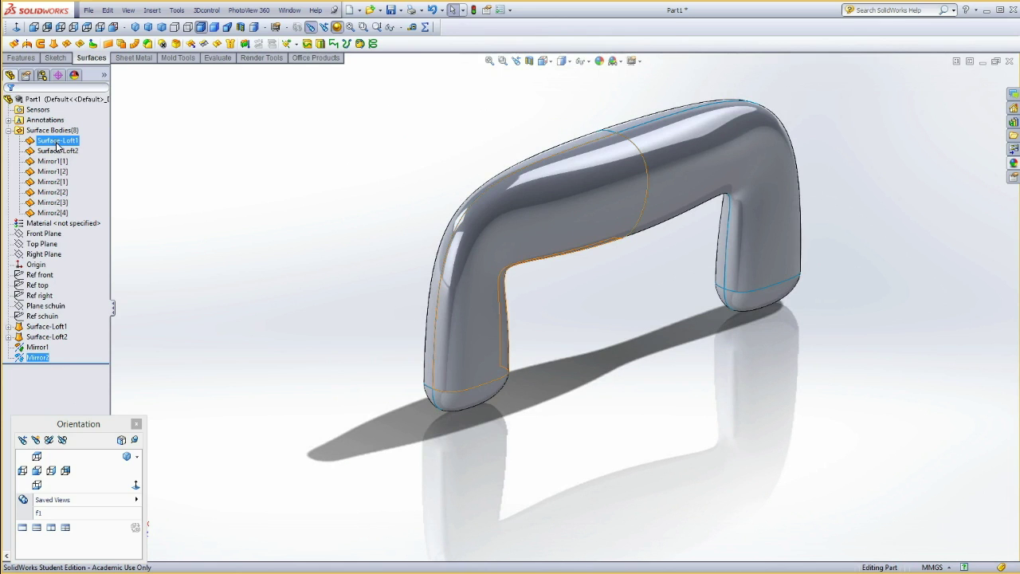
{"action": "left_click", "coordinate": [57, 141]}
{"action": "left_click", "coordinate": [52, 213], "text": "shift"}
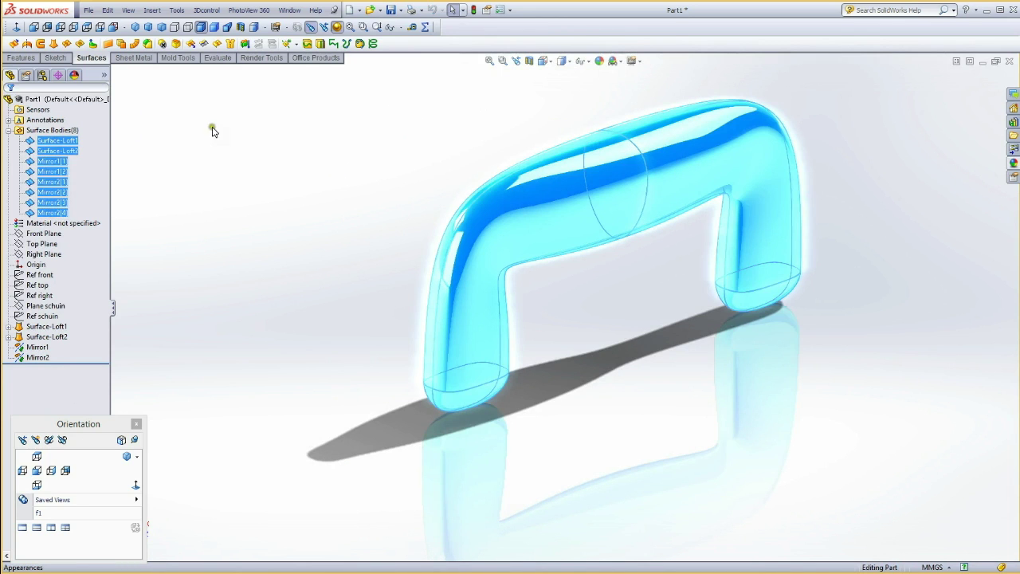
{"action": "left_click", "coordinate": [230, 44]}
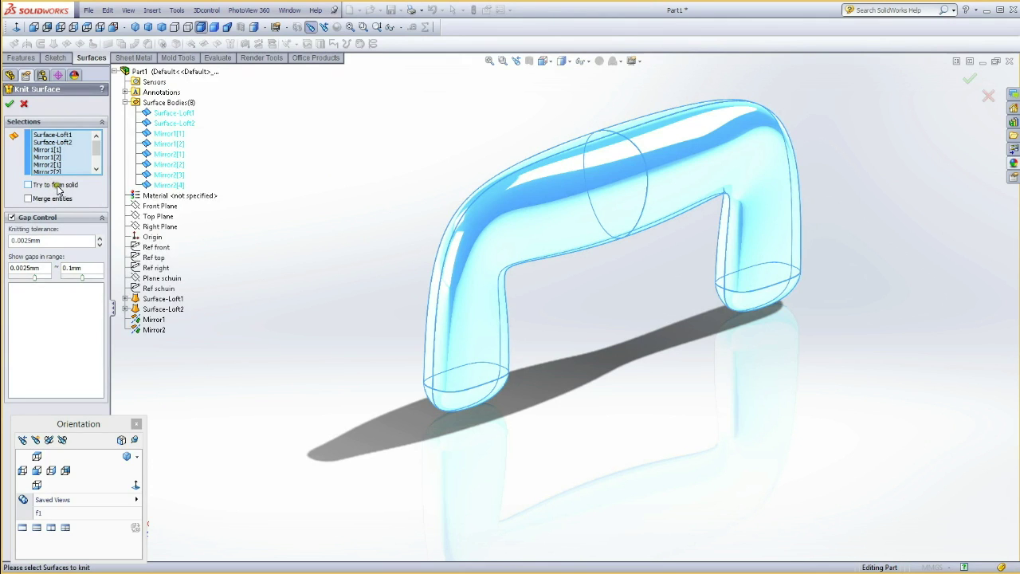
Knit the eight surfaces with Try to form solid checked, creating Surface-Knit1
{"action": "left_click", "coordinate": [27, 186]}
{"action": "left_click", "coordinate": [9, 103]}
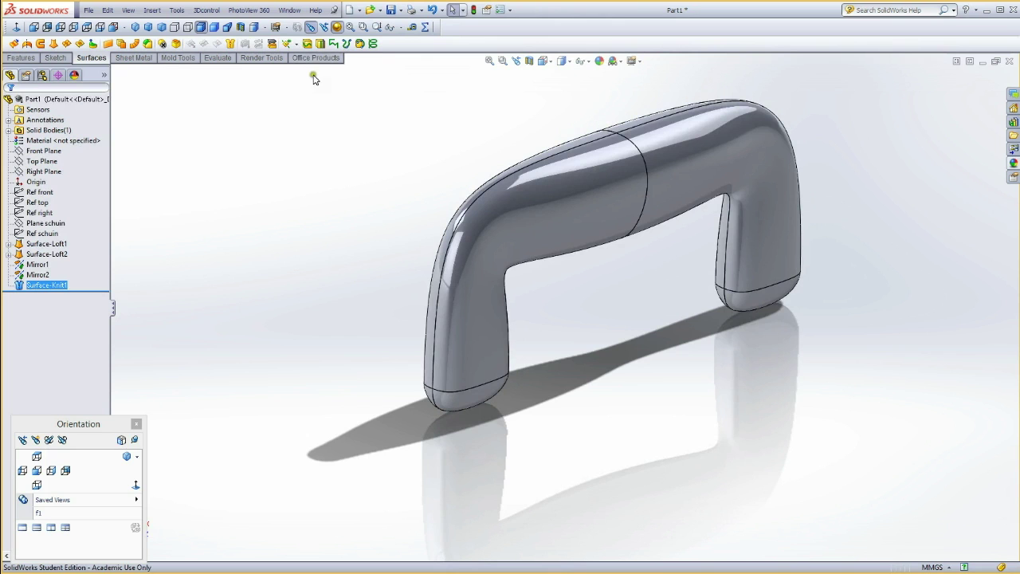
{"action": "left_click", "coordinate": [241, 27]}
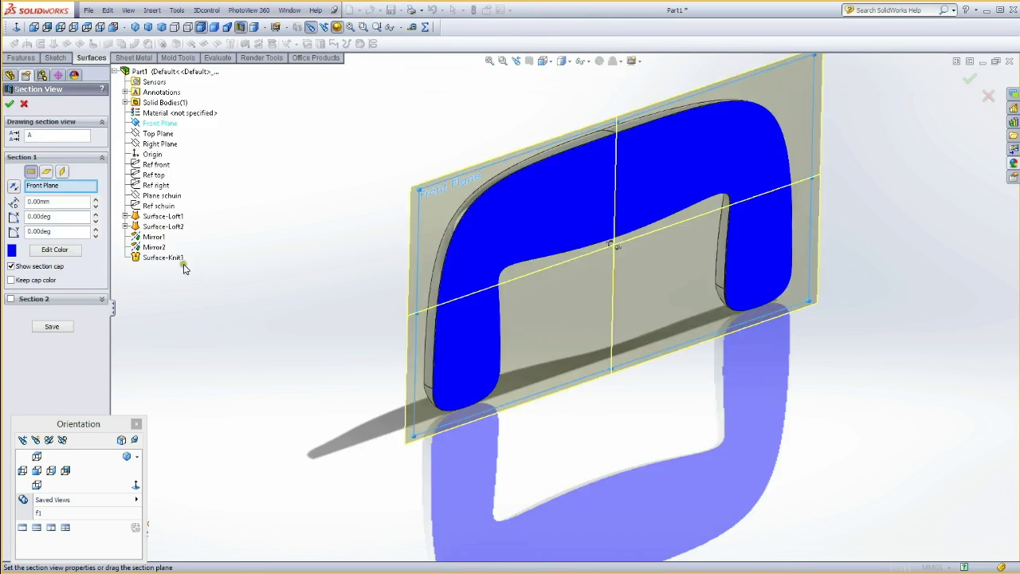
{"action": "left_click", "coordinate": [9, 103]}
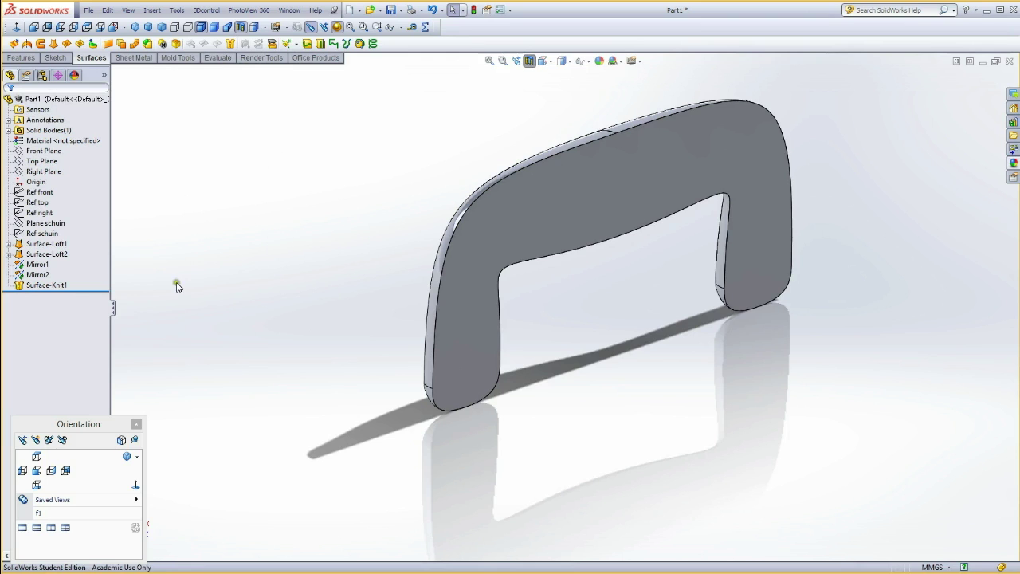
{"action": "left_click", "coordinate": [240, 26]}
{"action": "left_click", "coordinate": [241, 88]}
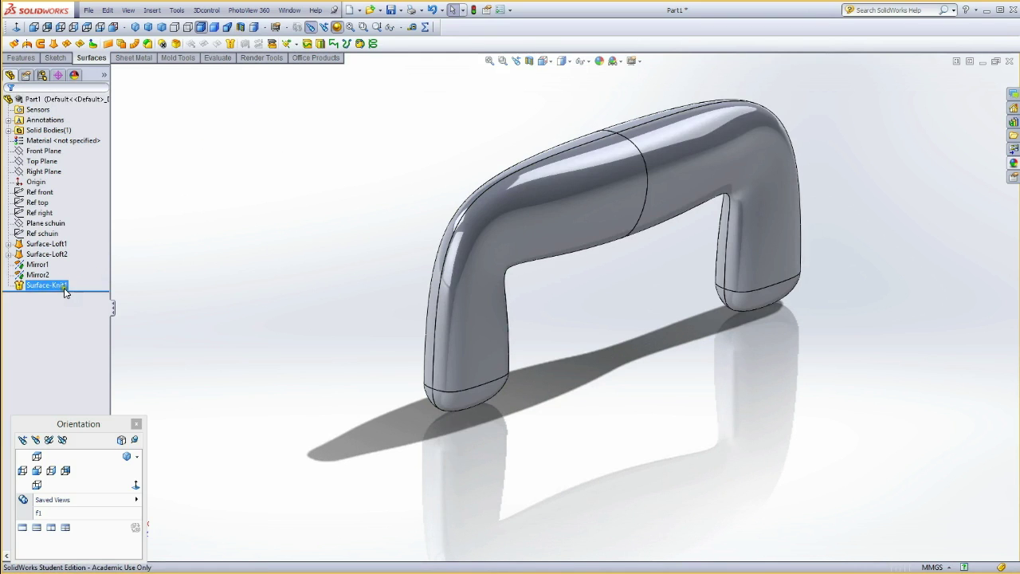
{"action": "left_click", "coordinate": [33, 276]}
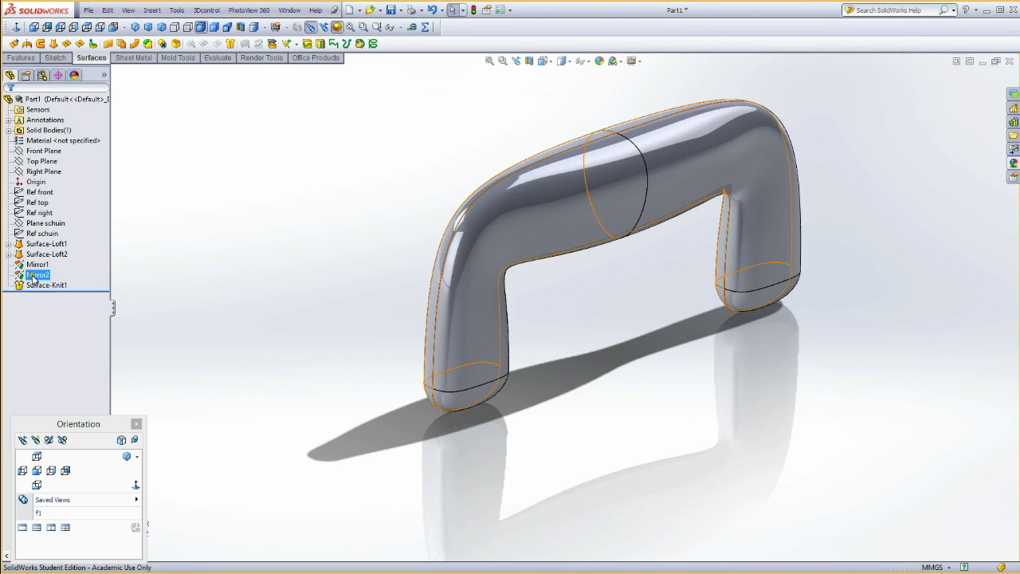
{"action": "left_click", "coordinate": [38, 276]}
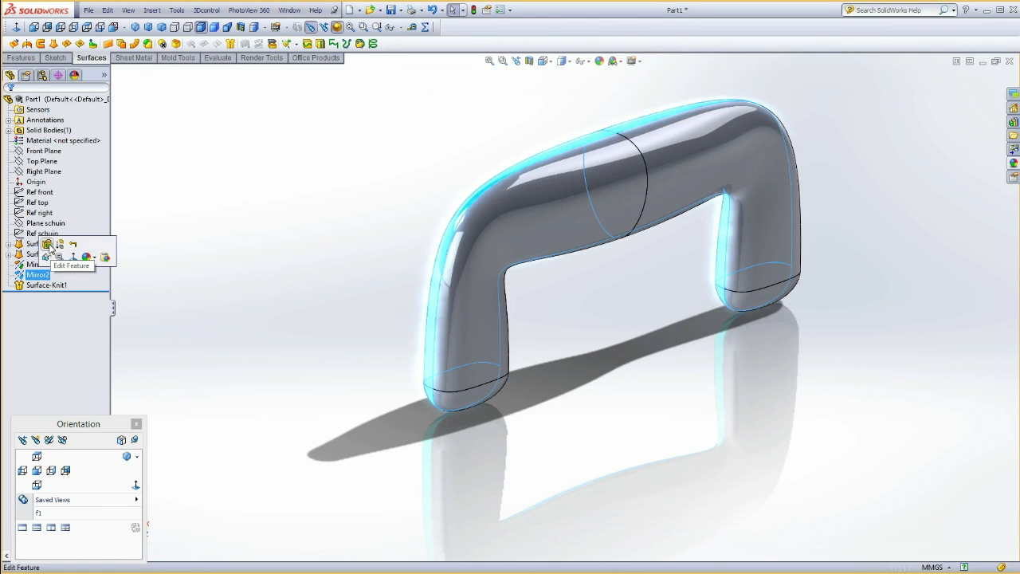
{"action": "left_click", "coordinate": [46, 244]}
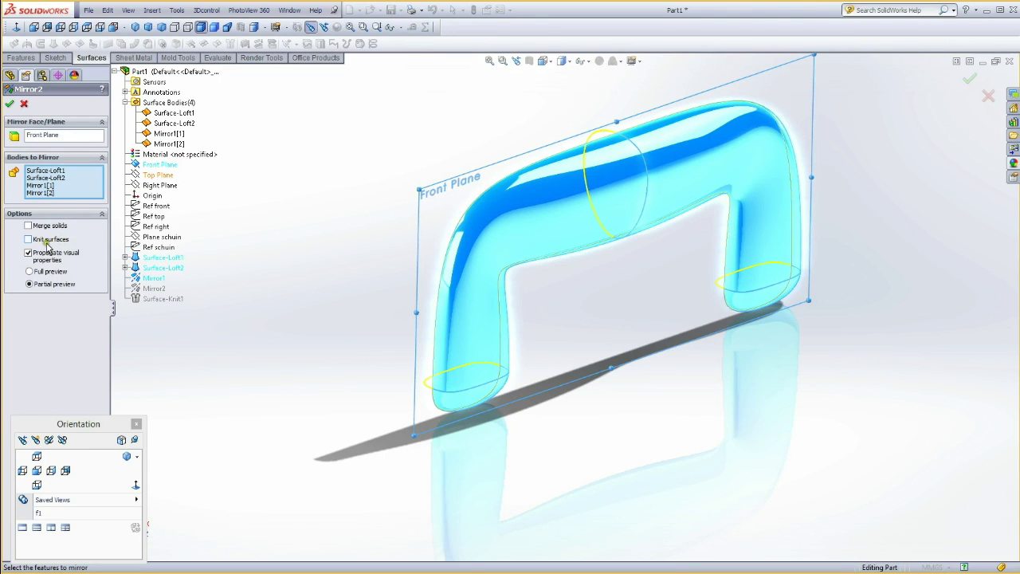
{"action": "left_click", "coordinate": [10, 104]}
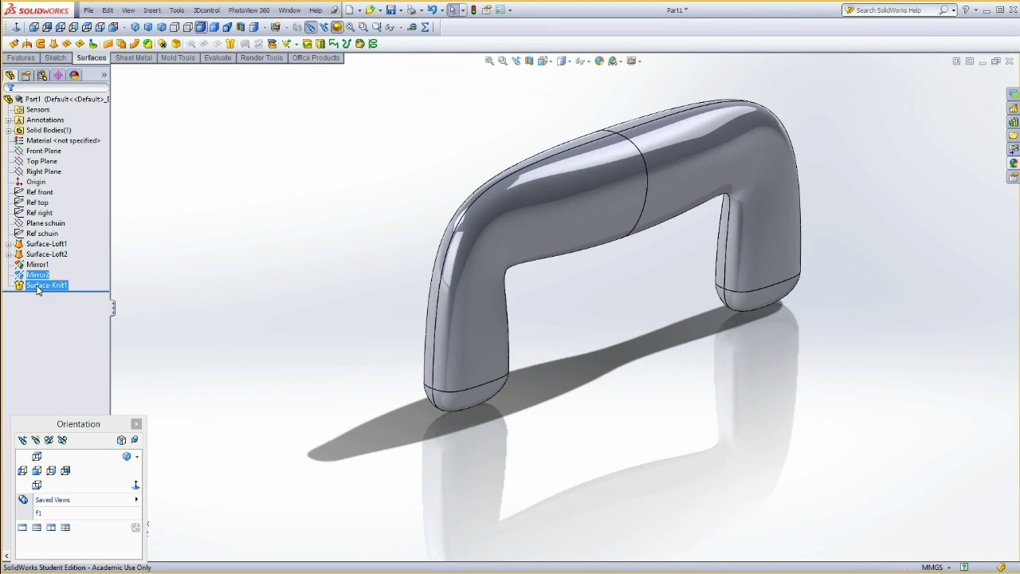
{"action": "left_click", "coordinate": [37, 470]}
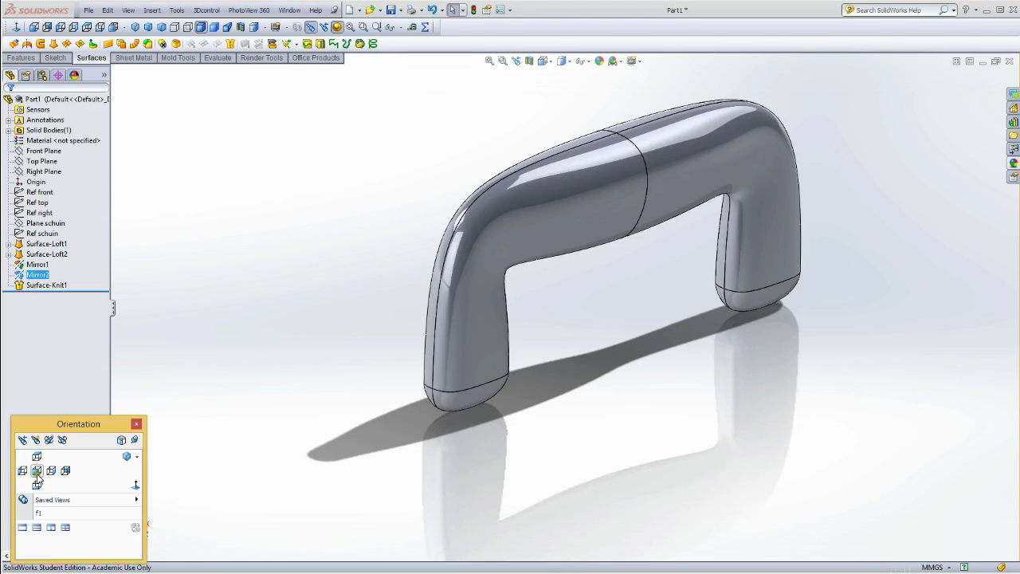
Start Sketch16 on the Front Plane, with the Ref front outline shown for reference
{"action": "left_click", "coordinate": [207, 315]}
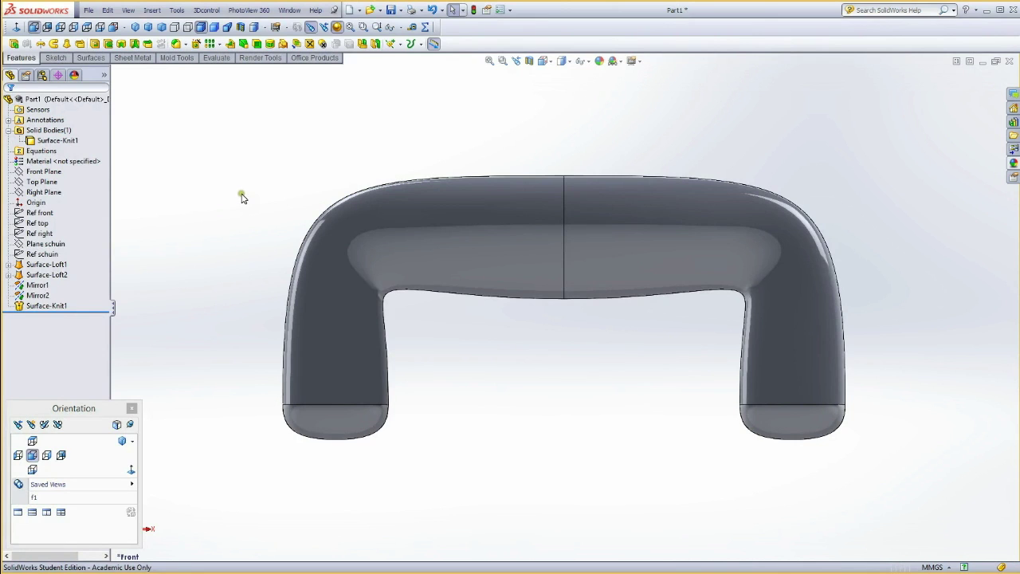
{"action": "left_click", "coordinate": [44, 213]}
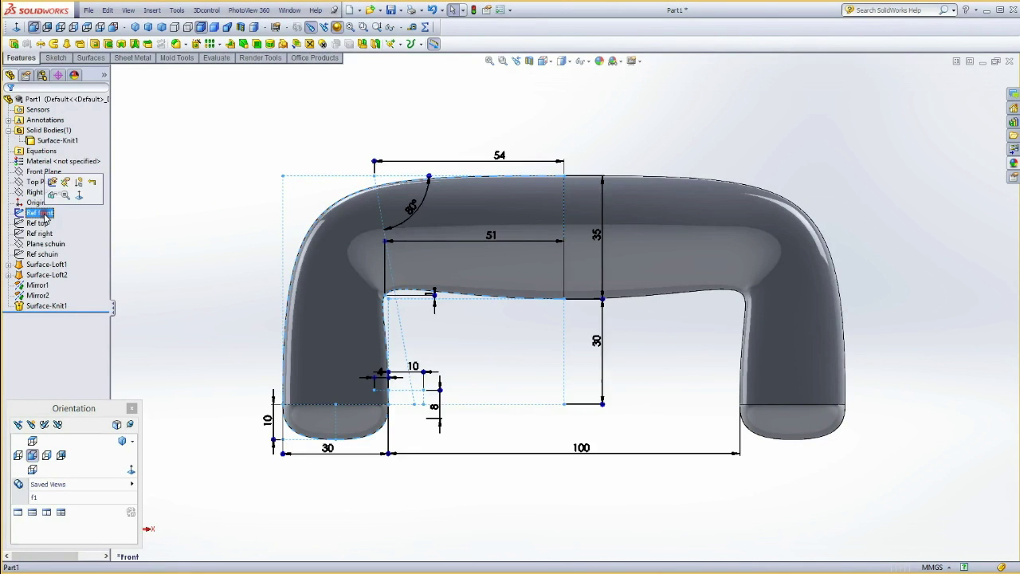
{"action": "left_click", "coordinate": [53, 196]}
{"action": "left_click", "coordinate": [178, 199]}
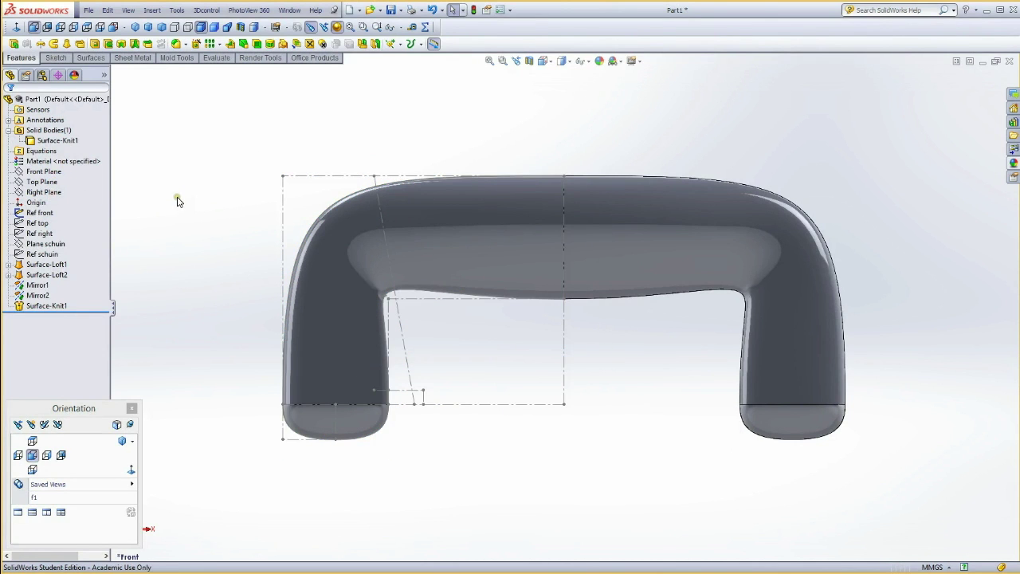
{"action": "left_click", "coordinate": [43, 172]}
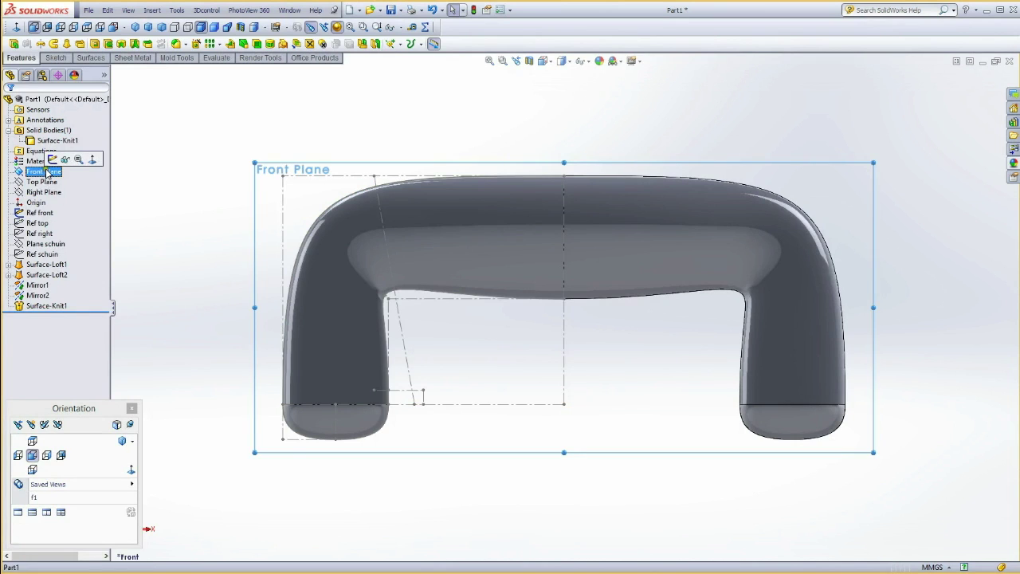
{"action": "left_click", "coordinate": [53, 160]}
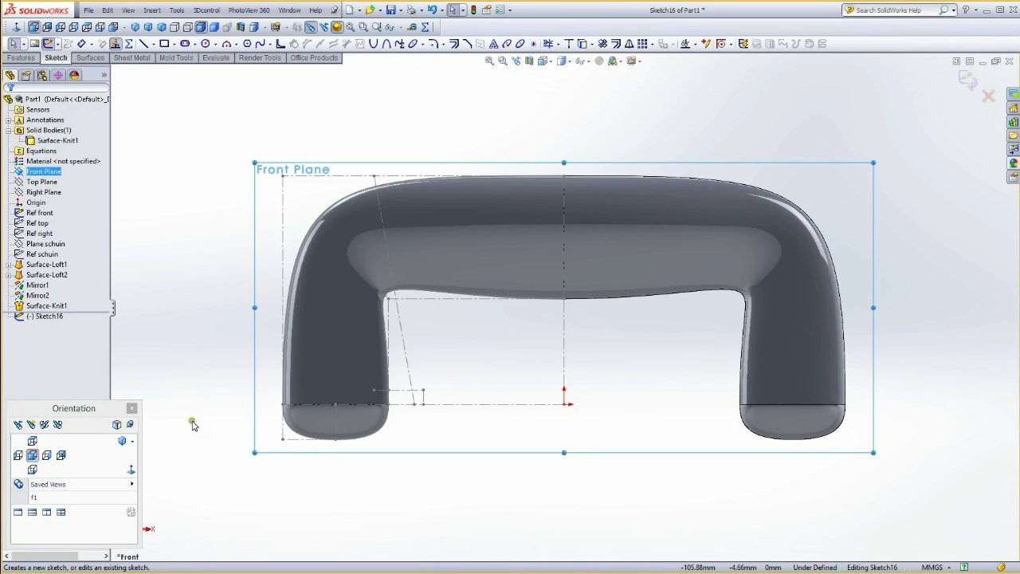
Zoom into the left foot's base and draw three lines forming an open rectangle
{"action": "key", "text": "z"}
{"action": "left_click_drag", "start_coordinate": [320, 471], "coordinate": [611, 332]}
{"action": "key", "text": "Escape"}
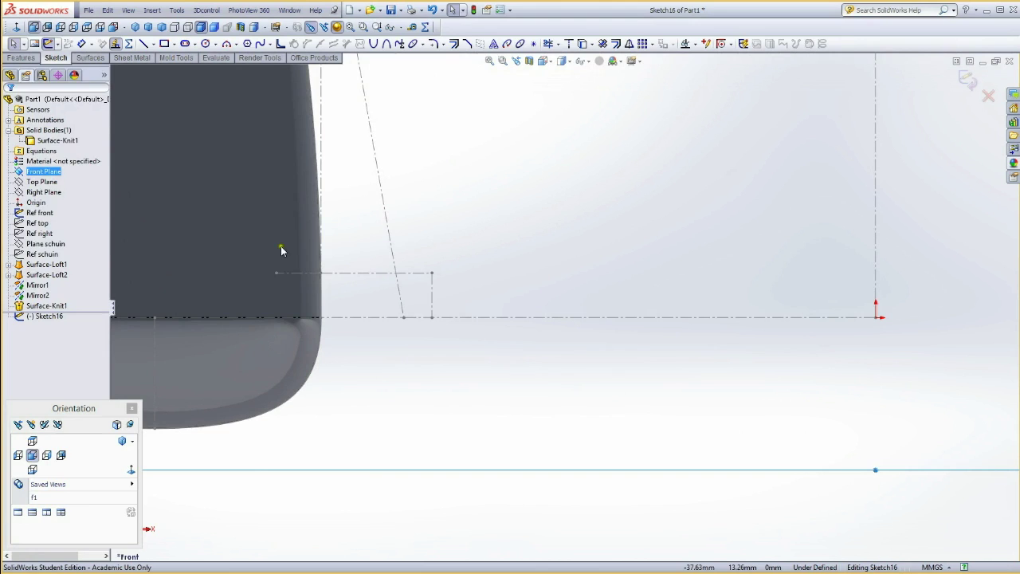
{"action": "key", "text": "l"}
{"action": "left_click", "coordinate": [213, 317]}
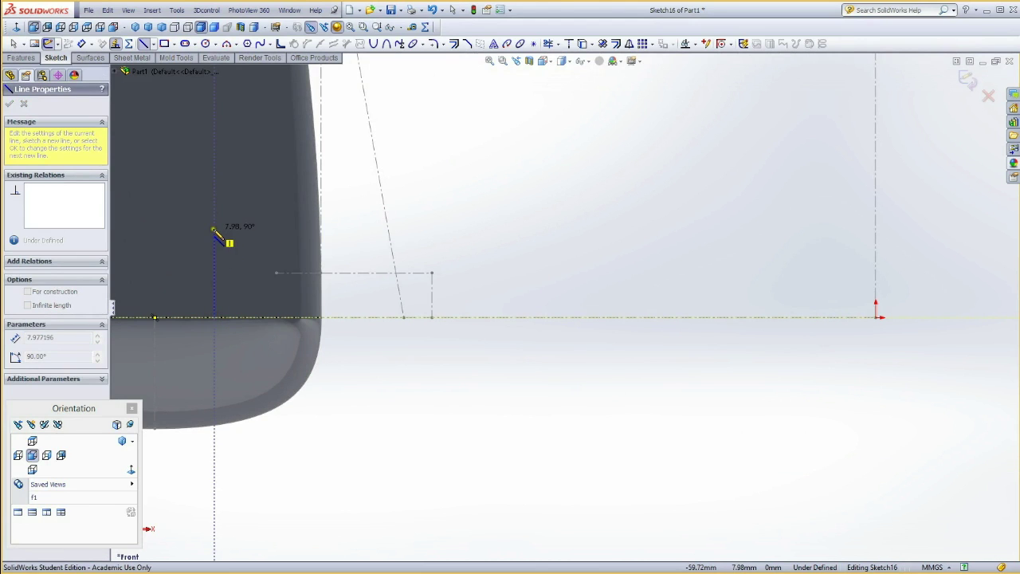
{"action": "left_click", "coordinate": [214, 230]}
{"action": "key", "text": "Escape"}
{"action": "key", "text": "l"}
{"action": "left_click", "coordinate": [213, 230]}
{"action": "left_click", "coordinate": [481, 228]}
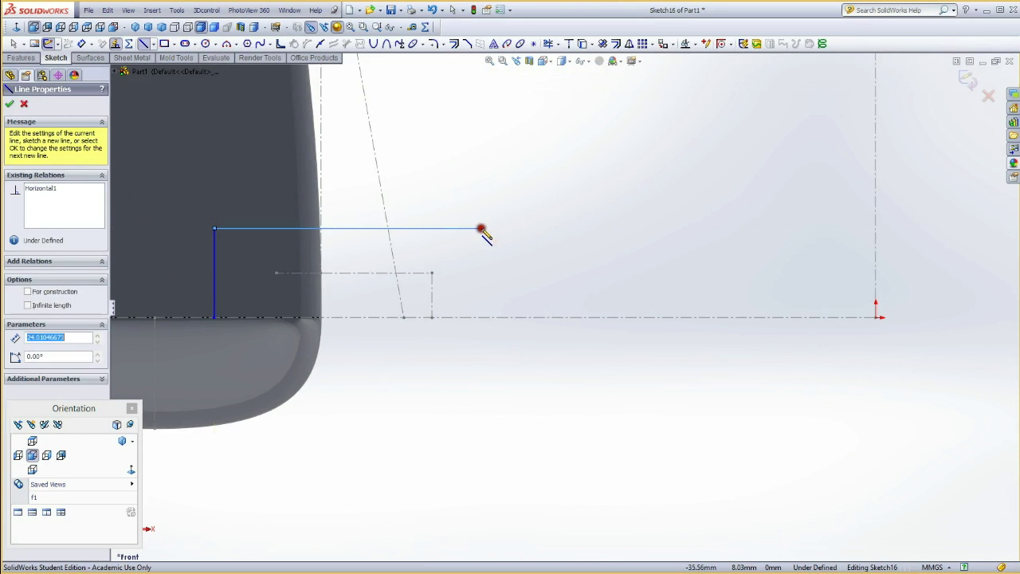
{"action": "left_click", "coordinate": [480, 317]}
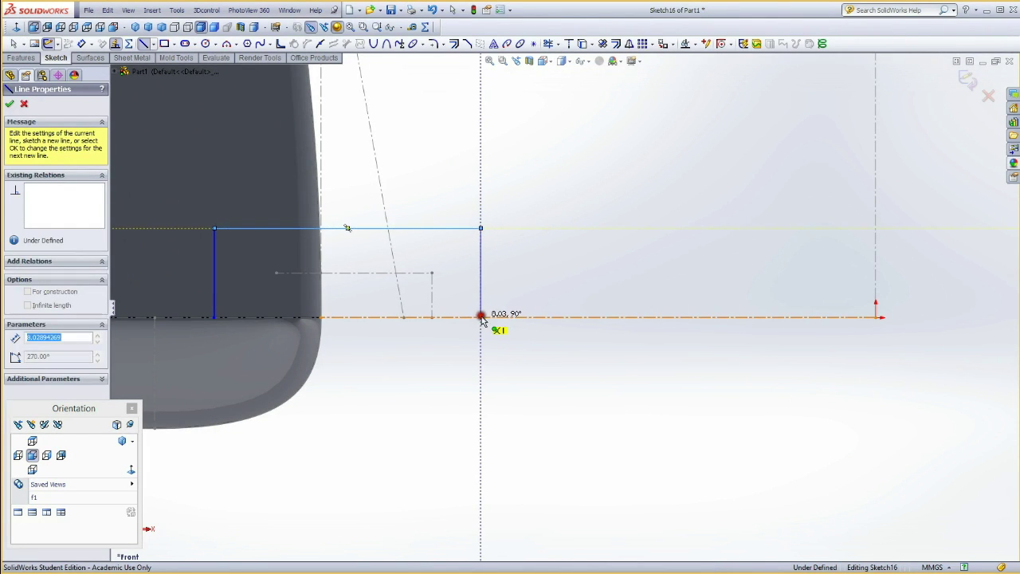
{"action": "key", "text": "Escape"}
{"action": "key", "text": "Escape"}
Convert the body edges, then make the long horizontal and far-right vertical lines construction
{"action": "left_click", "coordinate": [876, 245]}
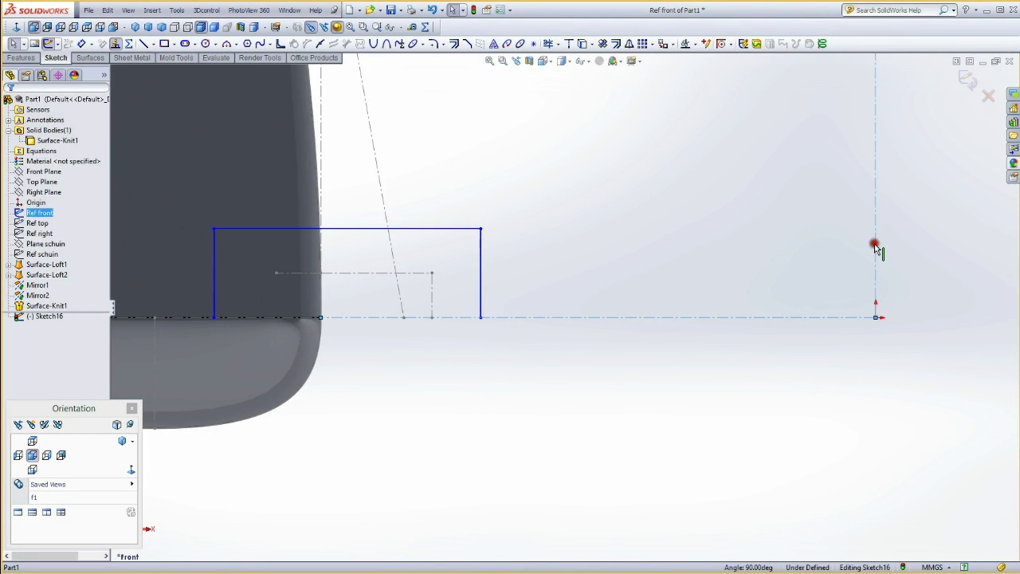
{"action": "left_click", "coordinate": [584, 44]}
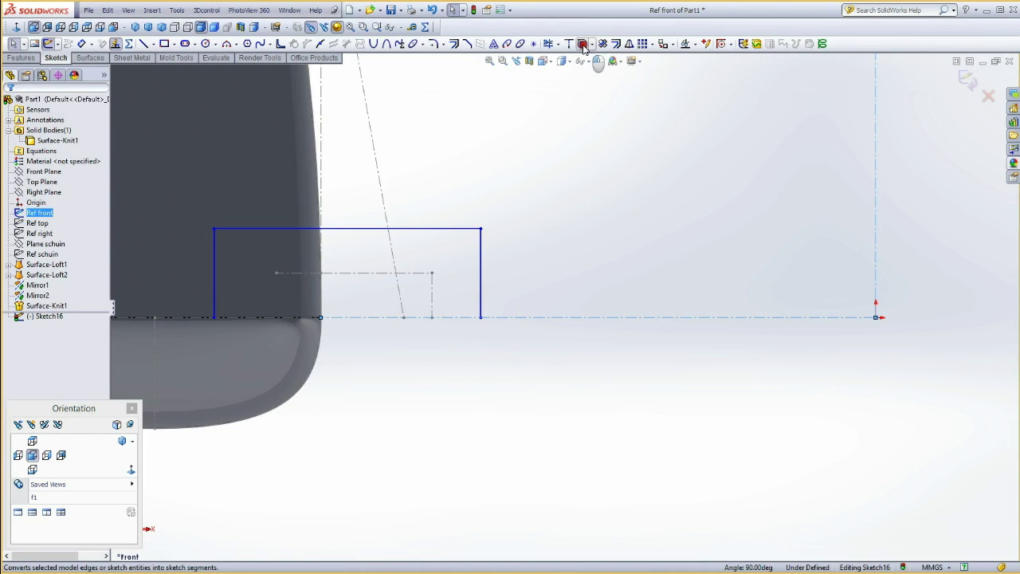
{"action": "left_click", "coordinate": [762, 319]}
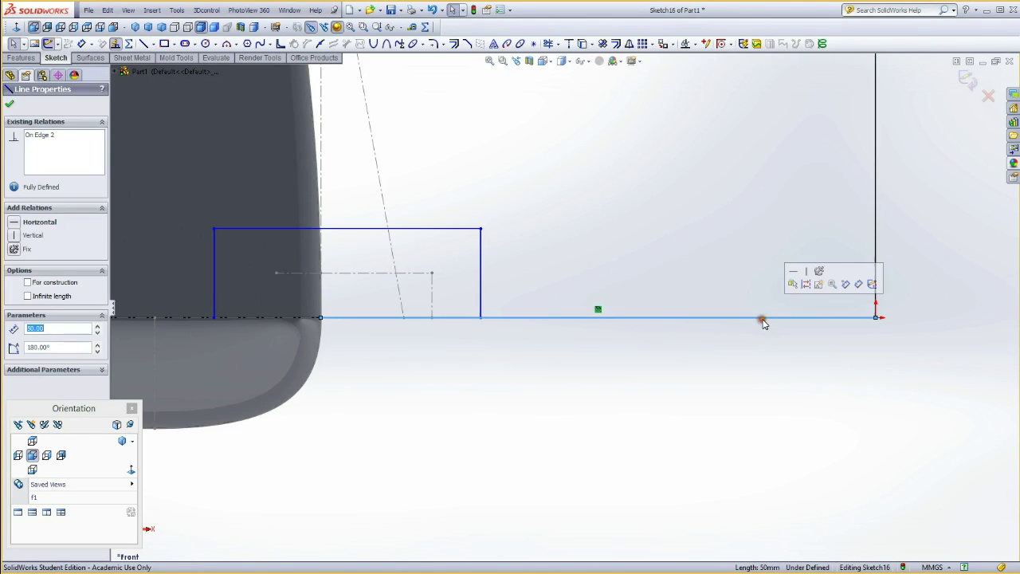
{"action": "left_click", "coordinate": [876, 263], "text": "ctrl"}
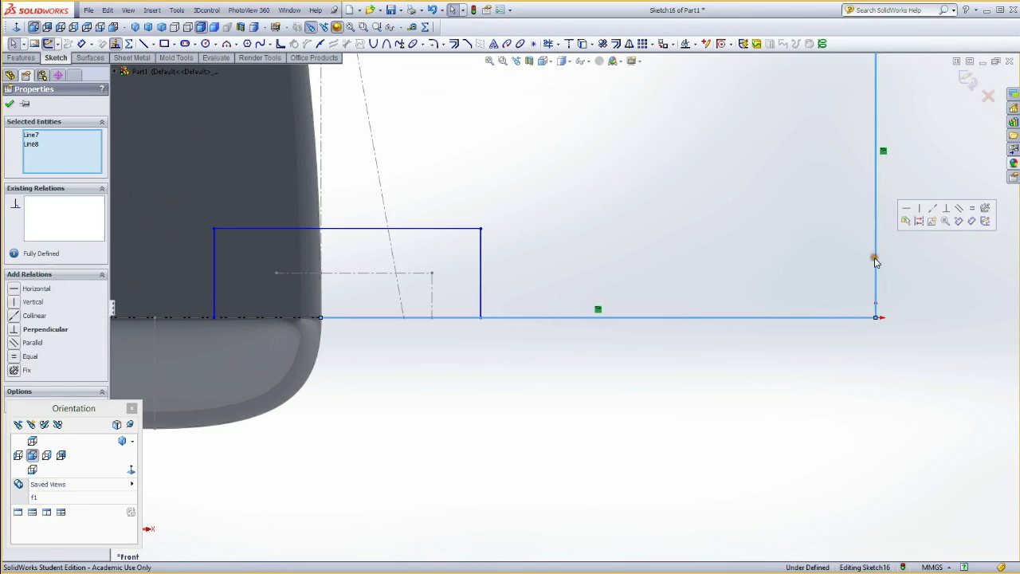
{"action": "left_click", "coordinate": [918, 223]}
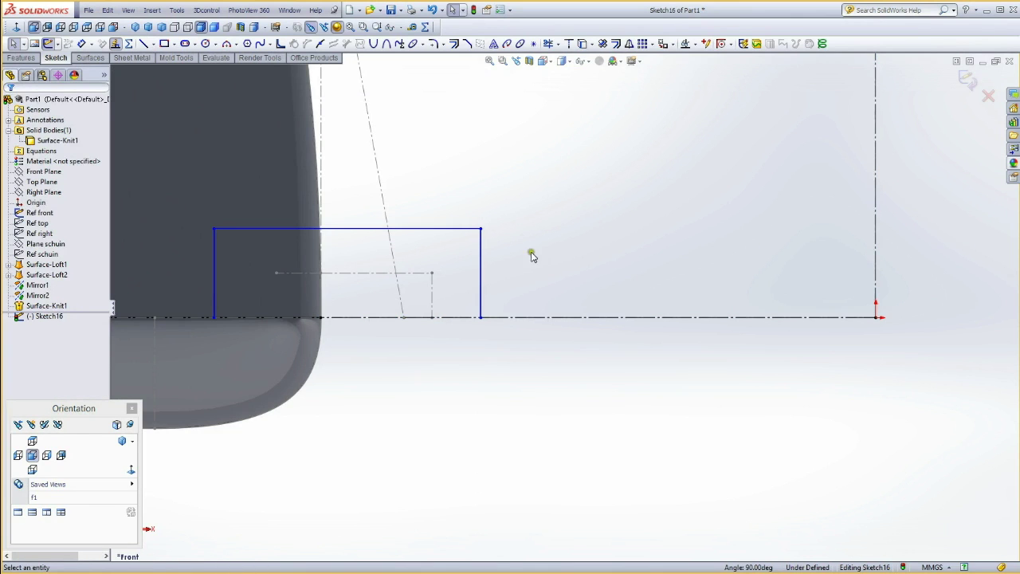
Chamfer the rectangle's top-right corner by 1 mm
{"action": "left_click", "coordinate": [467, 43]}
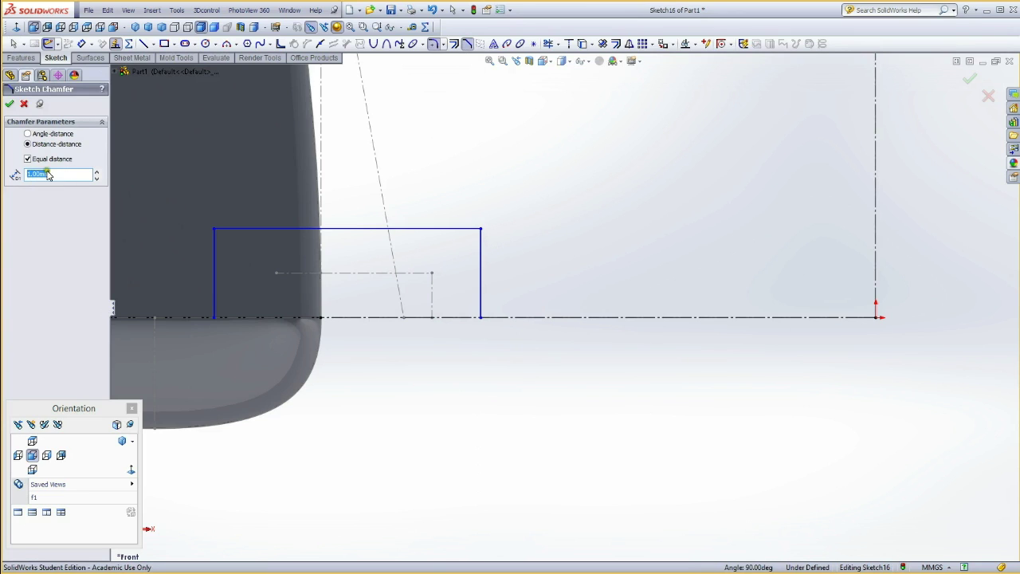
{"action": "left_click", "coordinate": [481, 230]}
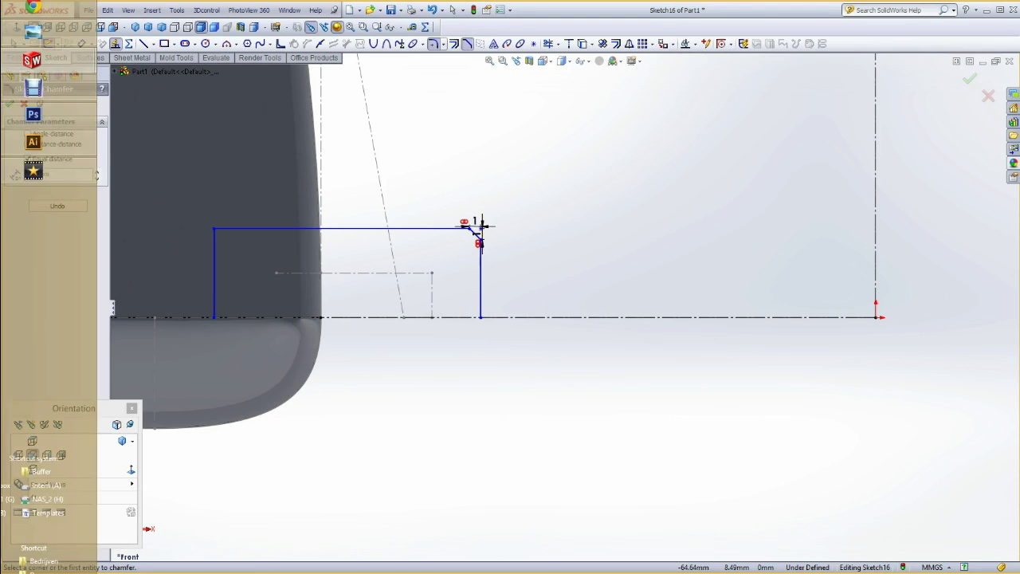
{"action": "left_click", "coordinate": [10, 105]}
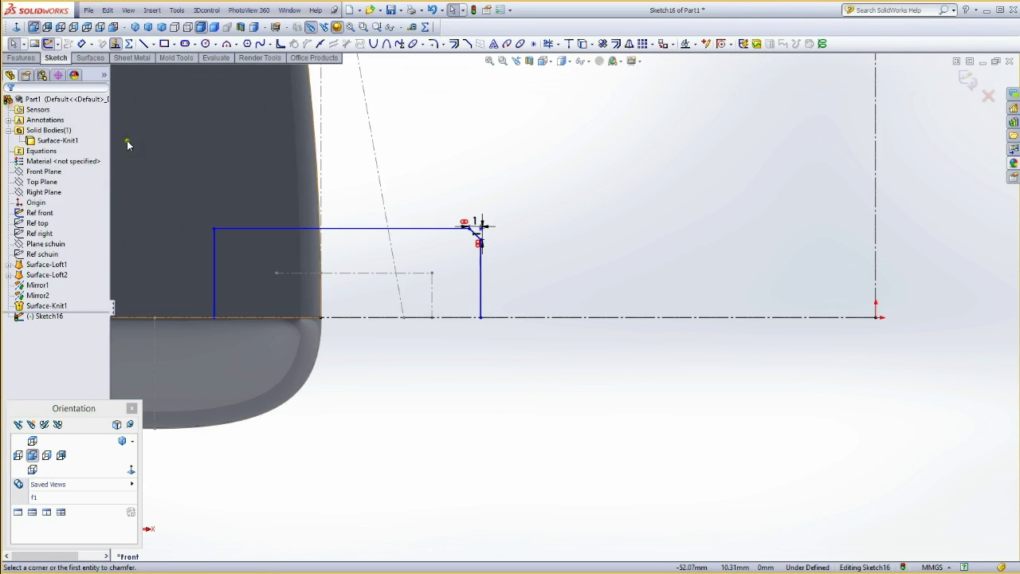
Add Coincident and Collinear relations tying the rectangle's sides to the foot point and dashed lines
{"action": "left_click", "coordinate": [276, 273]}
{"action": "left_click", "coordinate": [213, 274], "text": "ctrl"}
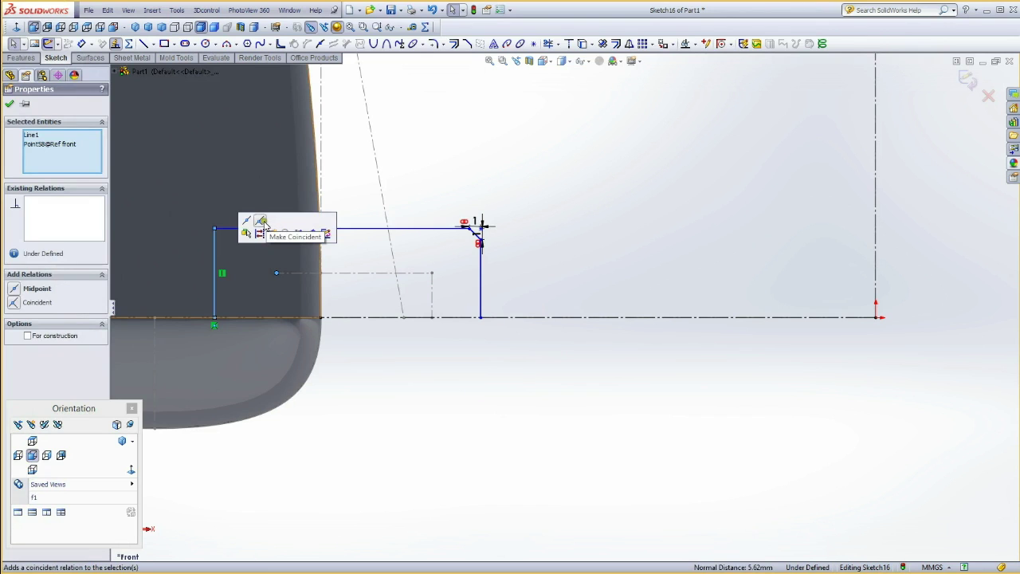
{"action": "left_click", "coordinate": [278, 225]}
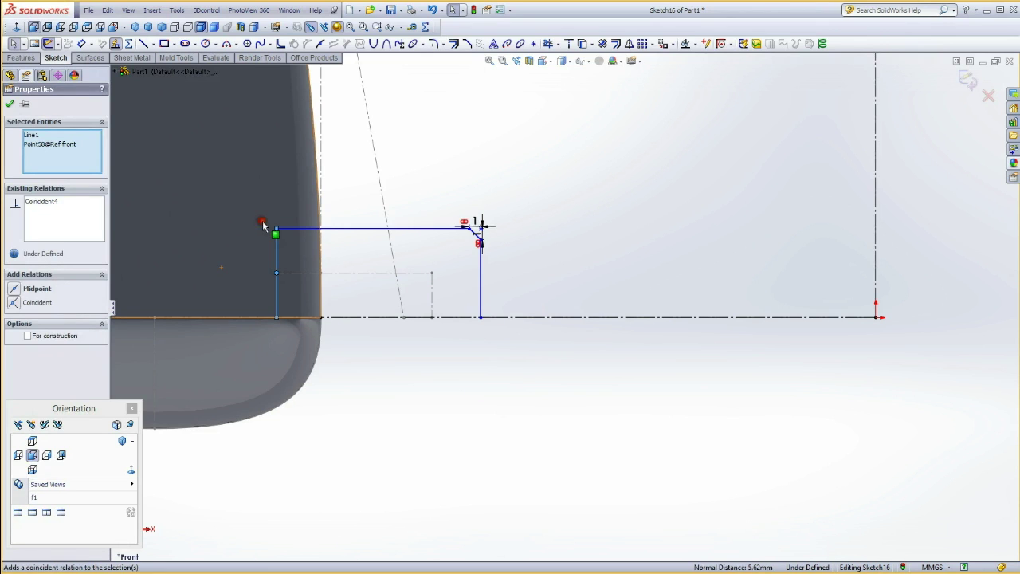
{"action": "left_click", "coordinate": [355, 229]}
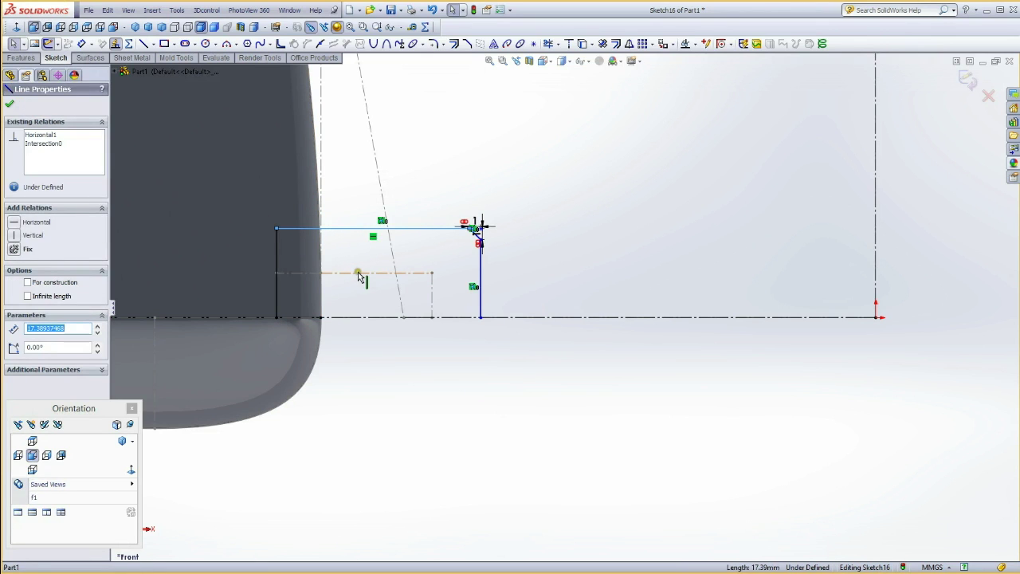
{"action": "left_click", "coordinate": [358, 272], "text": "ctrl"}
{"action": "left_click", "coordinate": [397, 239]}
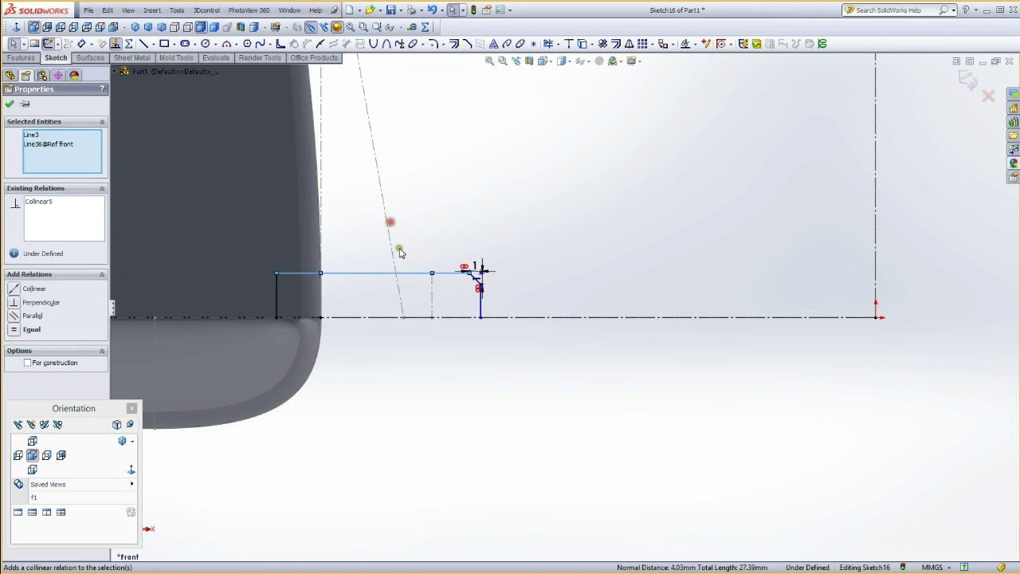
{"action": "key", "text": "Escape"}
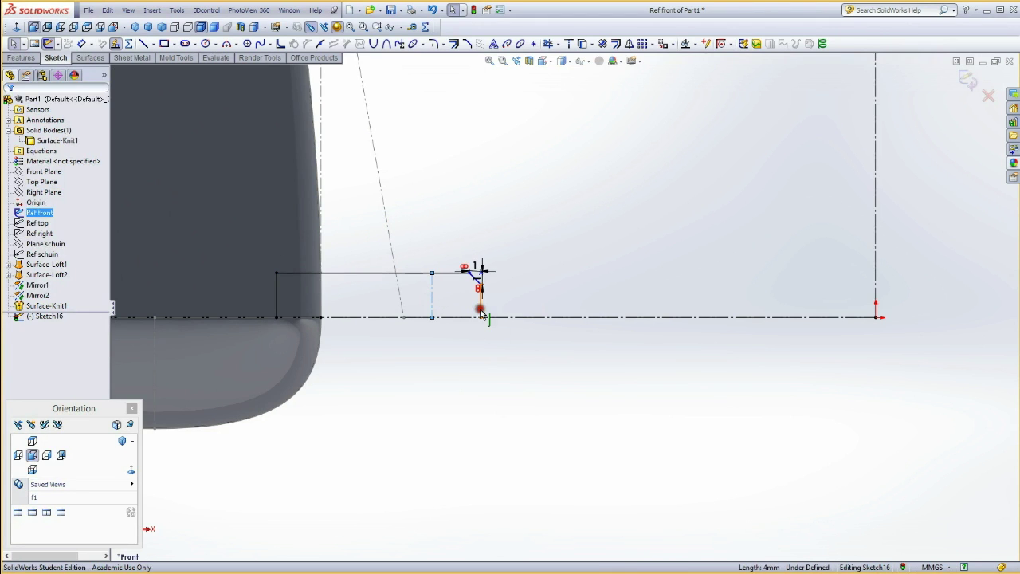
{"action": "left_click", "coordinate": [481, 313], "text": "ctrl"}
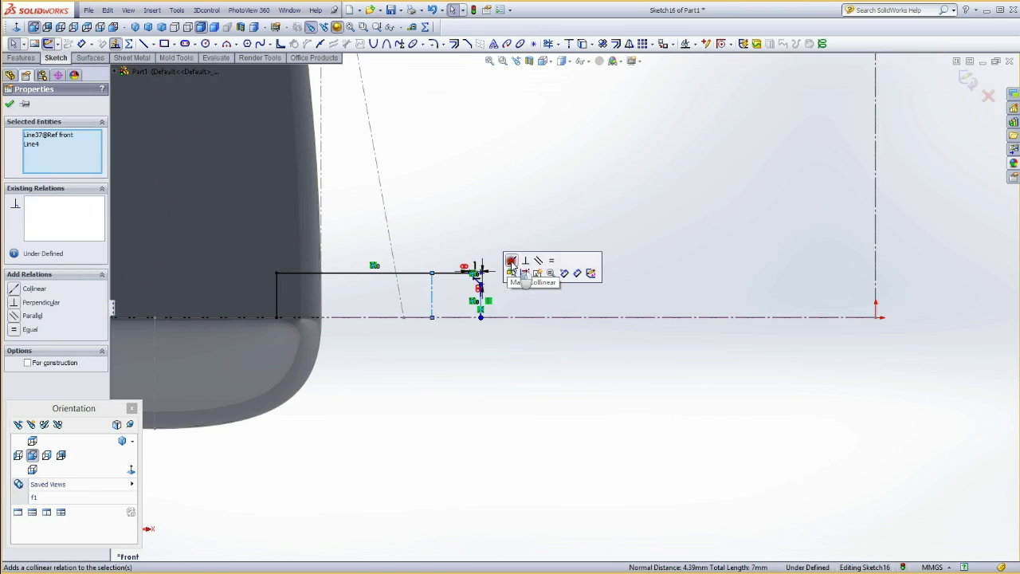
{"action": "left_click", "coordinate": [512, 263]}
{"action": "key", "text": "Escape"}
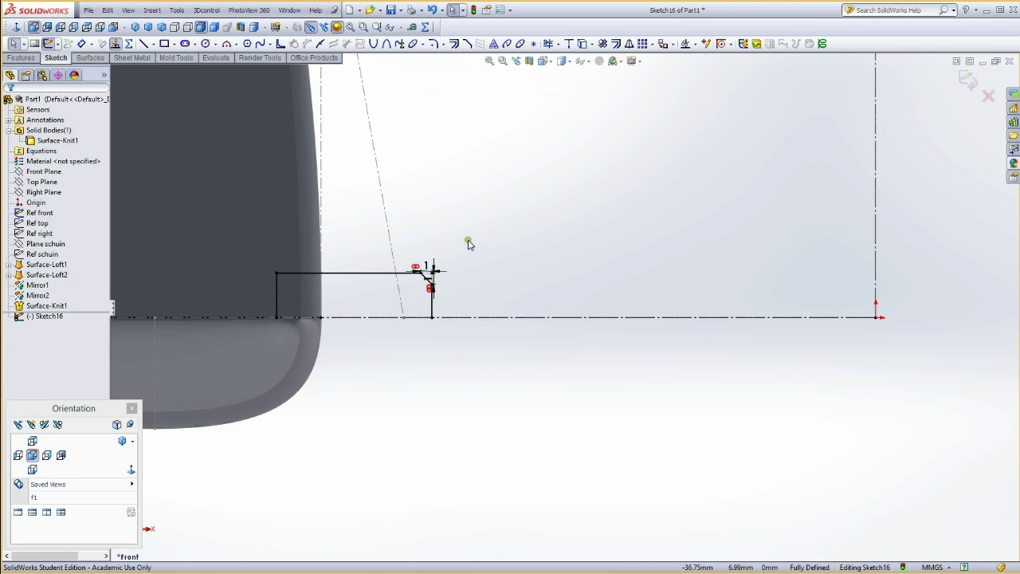
Draw the closing bottom line and select the long construction line as the axis
{"action": "key", "text": "l"}
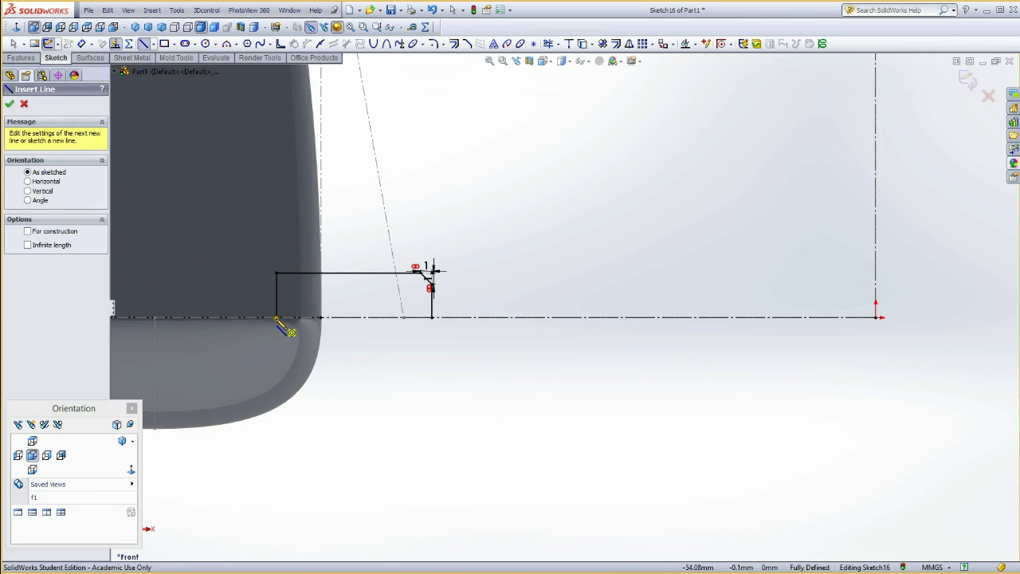
{"action": "left_click", "coordinate": [279, 318]}
{"action": "left_click", "coordinate": [431, 317]}
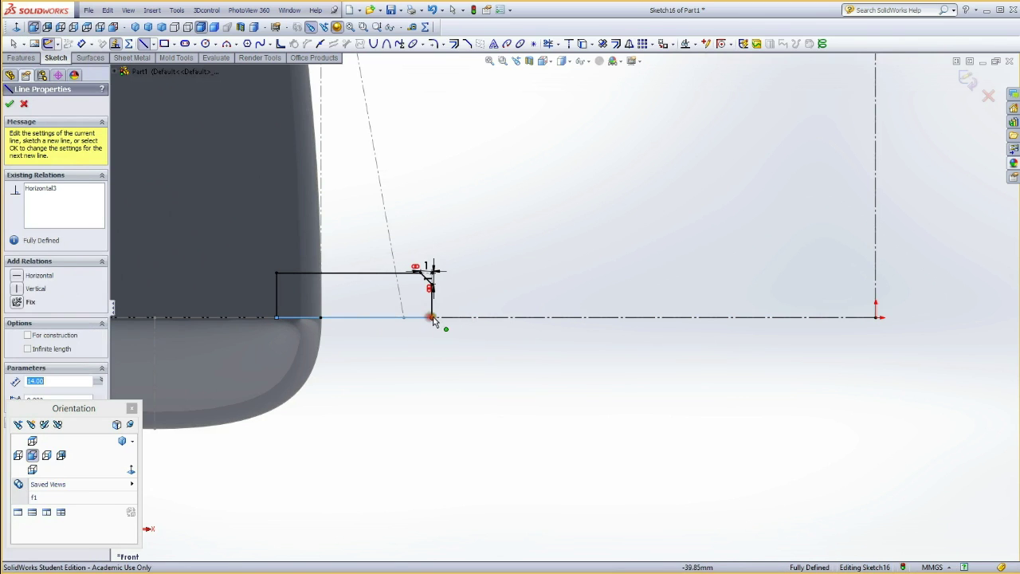
{"action": "key", "text": "Escape"}
{"action": "left_click", "coordinate": [484, 317]}
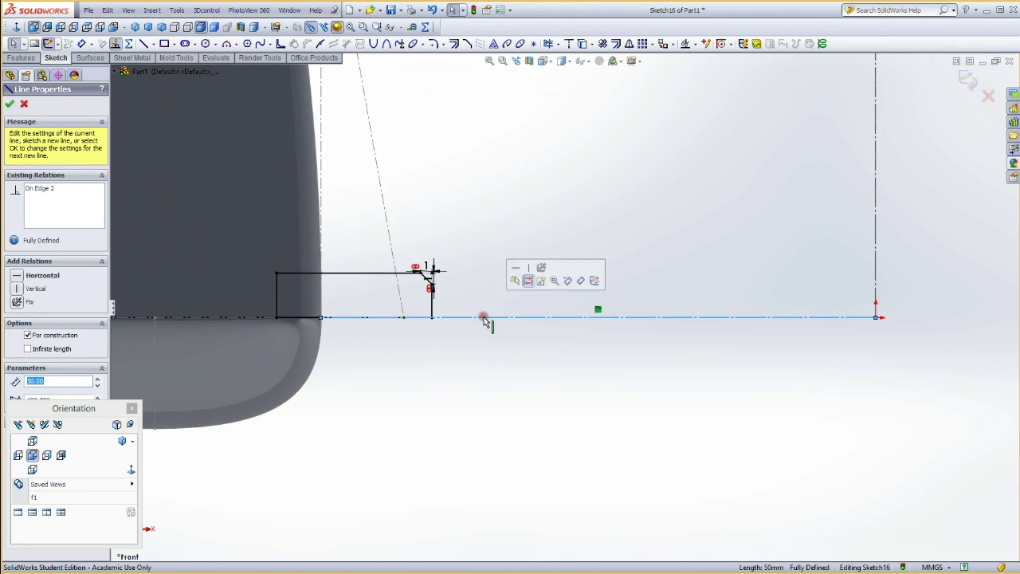
Revolve the profile 360° into Revolve2 with Merge result unchecked, then view from the front
{"action": "left_click", "coordinate": [30, 59]}
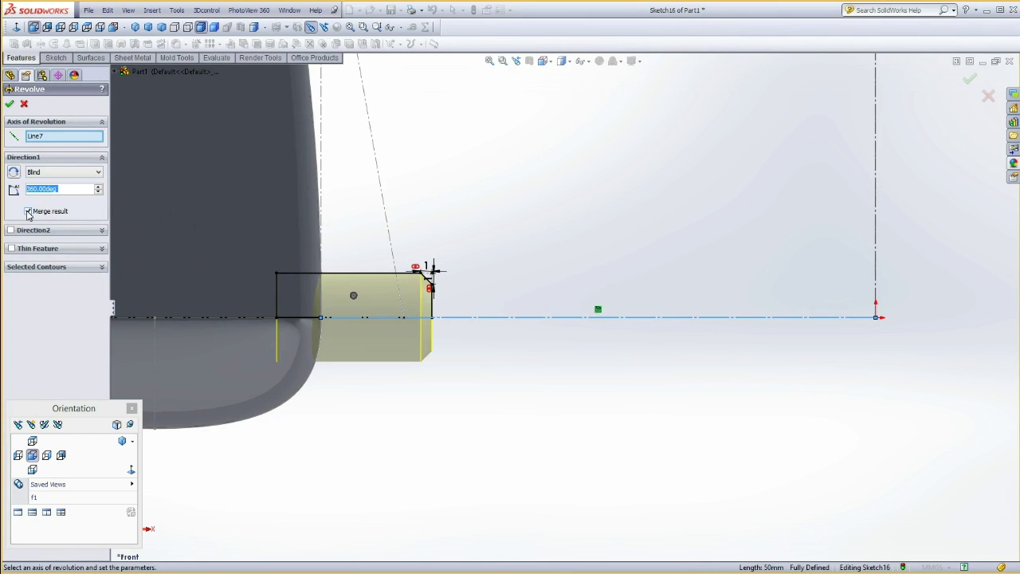
{"action": "left_click", "coordinate": [28, 212]}
{"action": "left_click", "coordinate": [9, 104]}
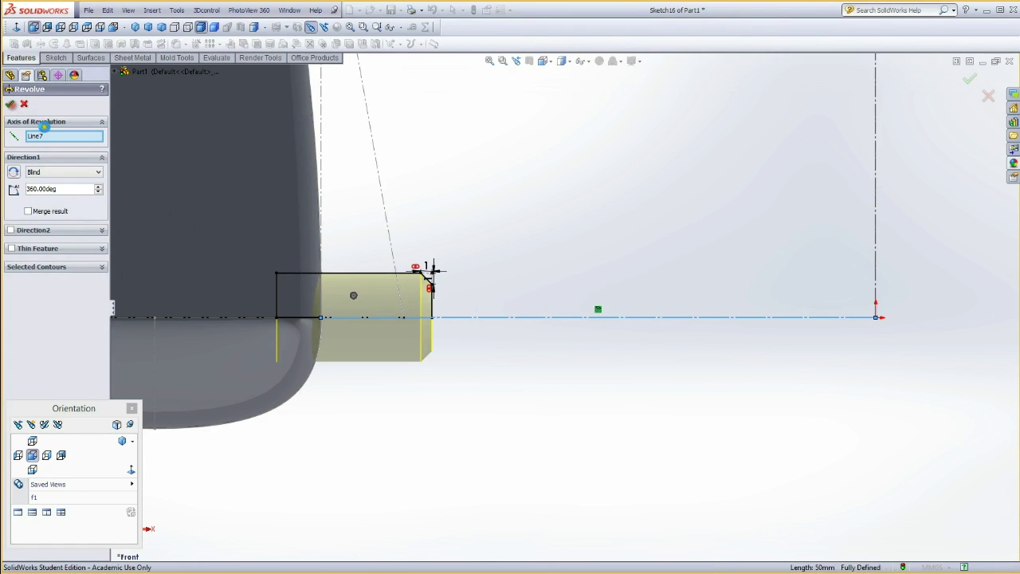
{"action": "left_click", "coordinate": [34, 459]}
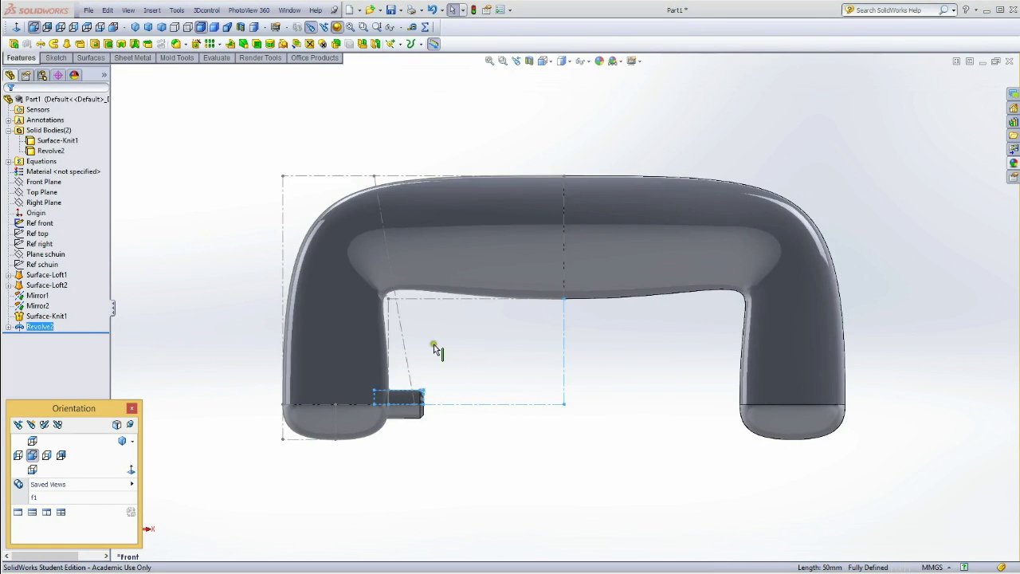
{"action": "left_click", "coordinate": [51, 151]}
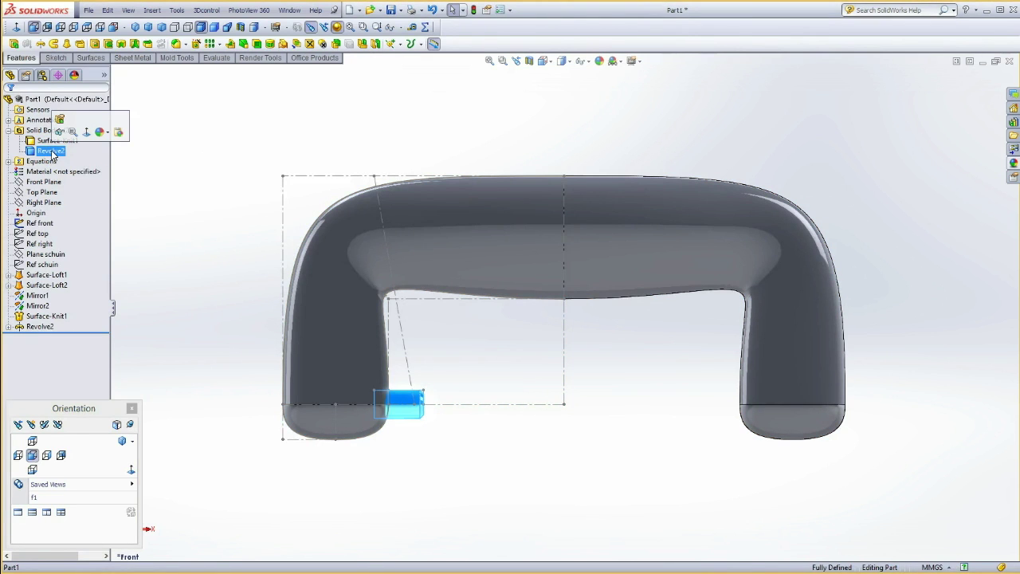
Mirror the Revolve2 peg across Right Plane as Mirror4 and orbit to a 3D view
{"action": "left_click", "coordinate": [53, 204], "text": "ctrl"}
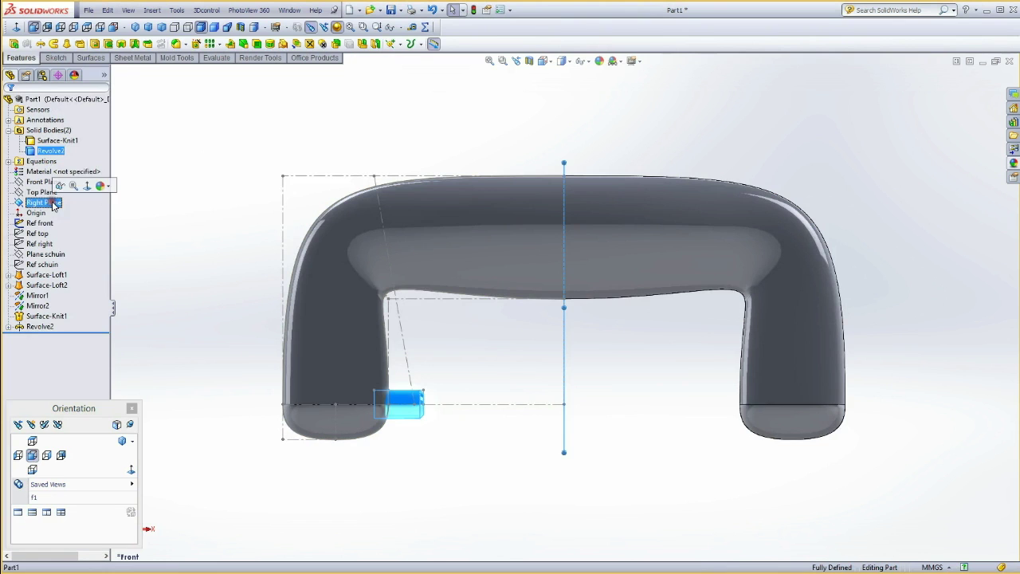
{"action": "left_click", "coordinate": [151, 11]}
{"action": "mouse_move", "coordinate": [182, 59]}
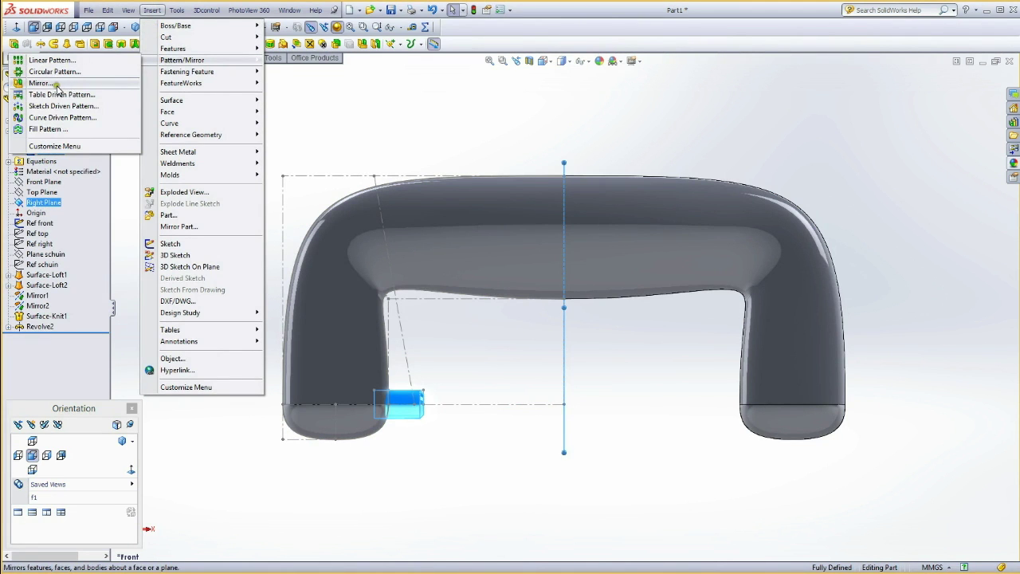
{"action": "left_click", "coordinate": [57, 84]}
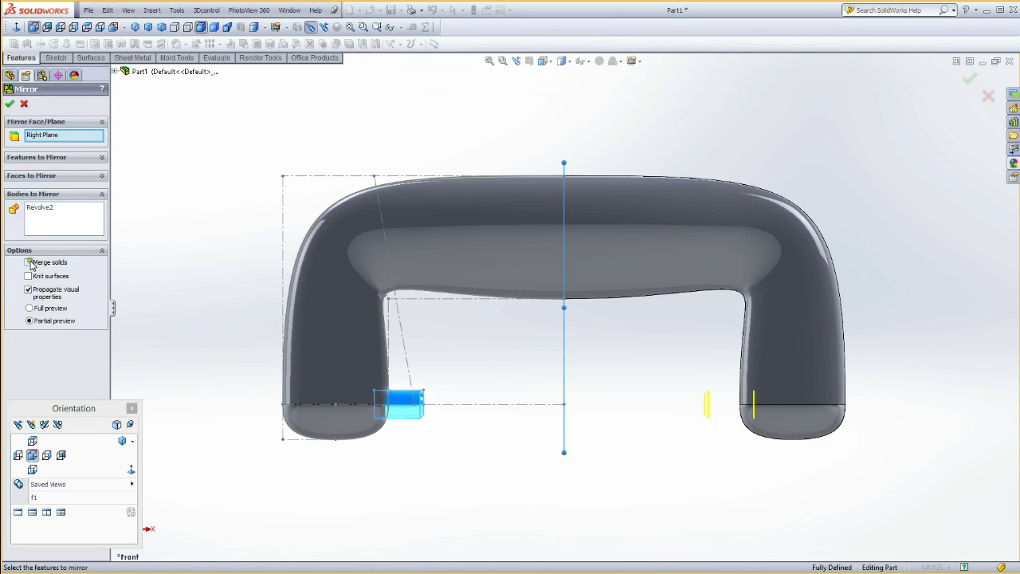
{"action": "left_click", "coordinate": [10, 103]}
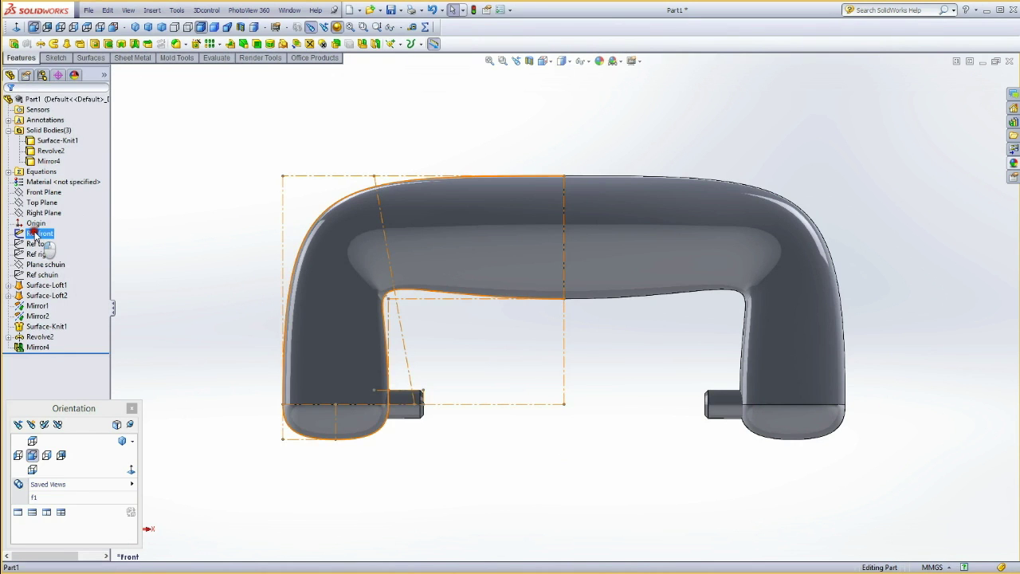
{"action": "left_click", "coordinate": [170, 286]}
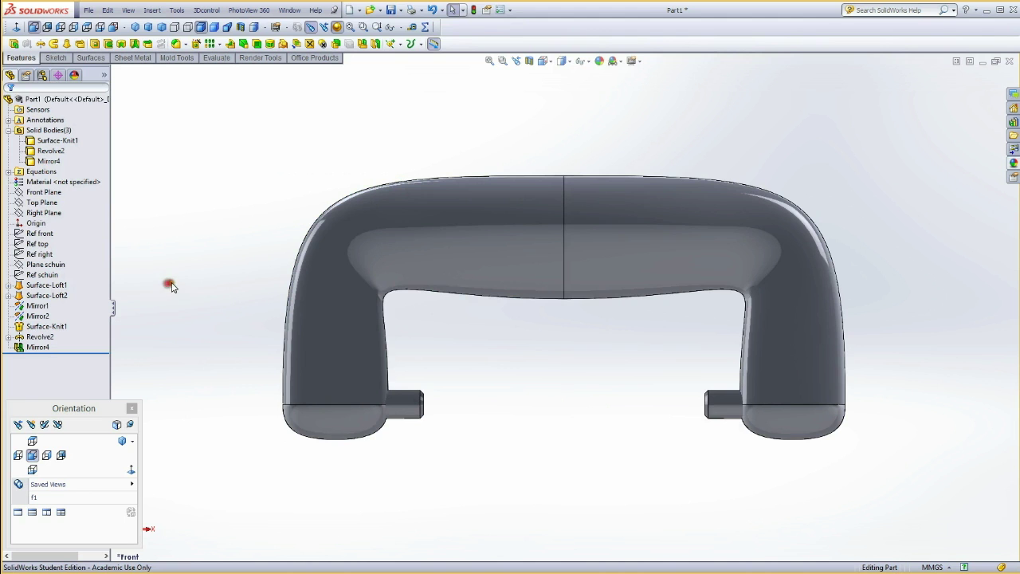
{"action": "mouse_move", "coordinate": [214, 196]}
{"action": "middle_mouse_down"}
{"action": "mouse_move", "coordinate": [234, 209]}
{"action": "mouse_move", "coordinate": [244, 246]}
{"action": "mouse_move", "coordinate": [250, 186]}
{"action": "mouse_move", "coordinate": [293, 210]}
{"action": "mouse_move", "coordinate": [287, 237]}
{"action": "middle_mouse_up"}
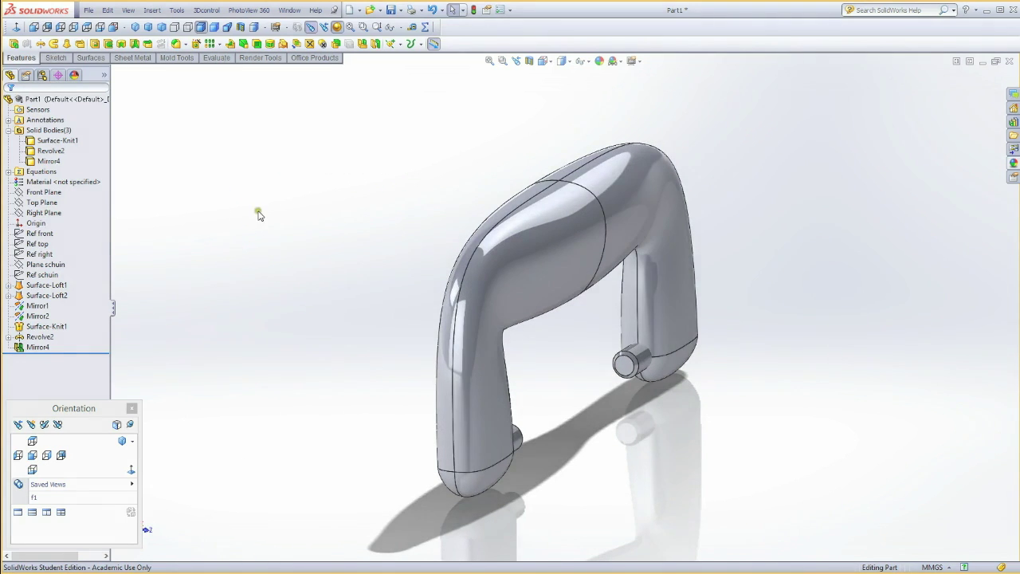